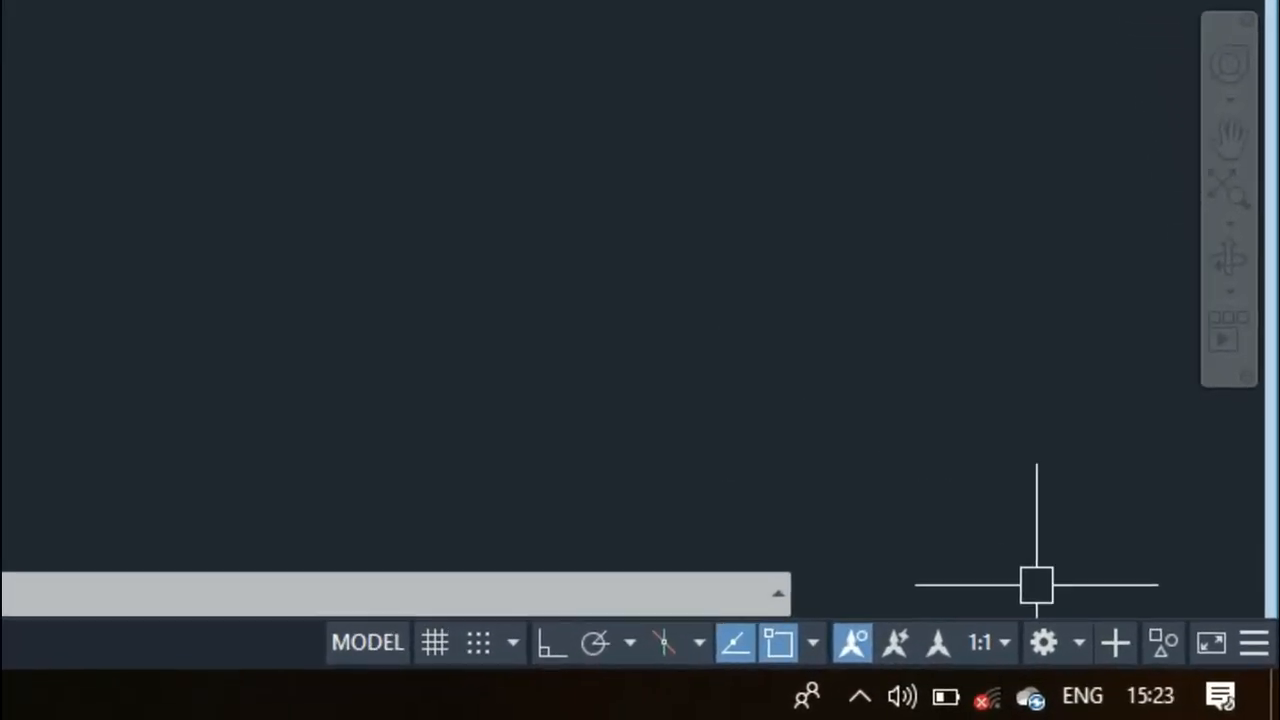
- Set the workspace to 3D Modeling and turn on Ortho mode
left_click(1079, 644)
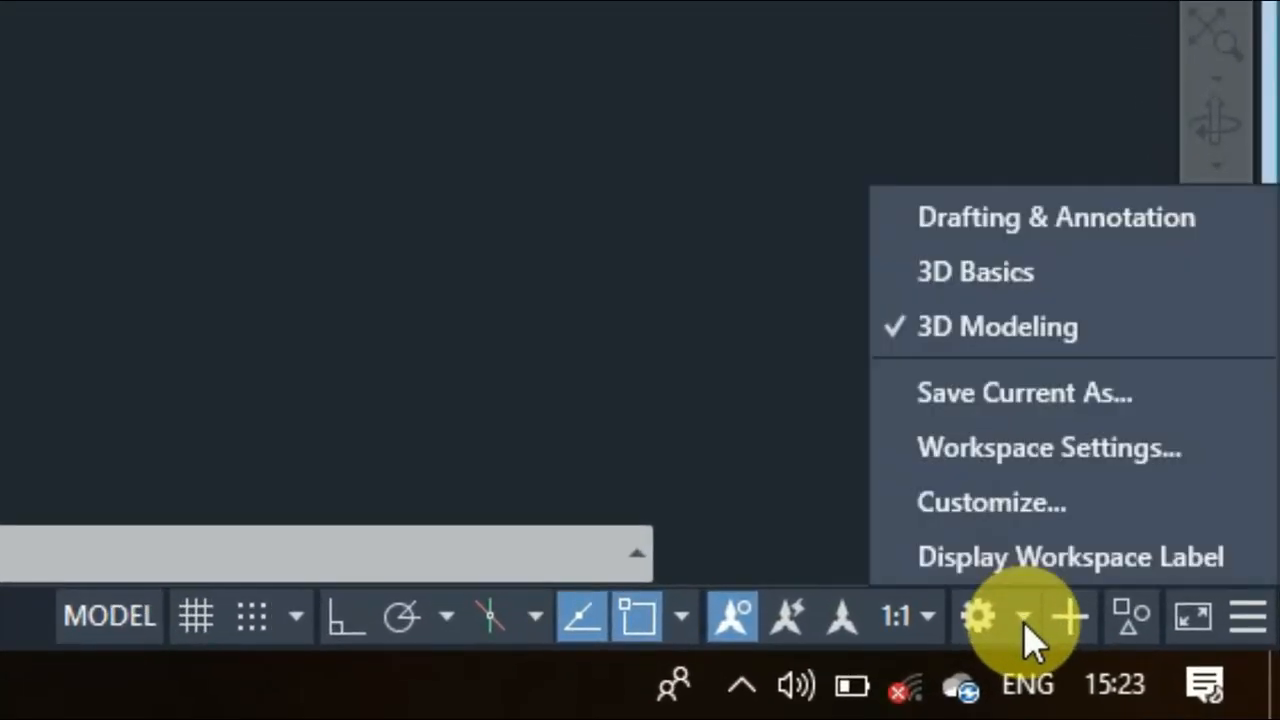
left_click(1005, 330)
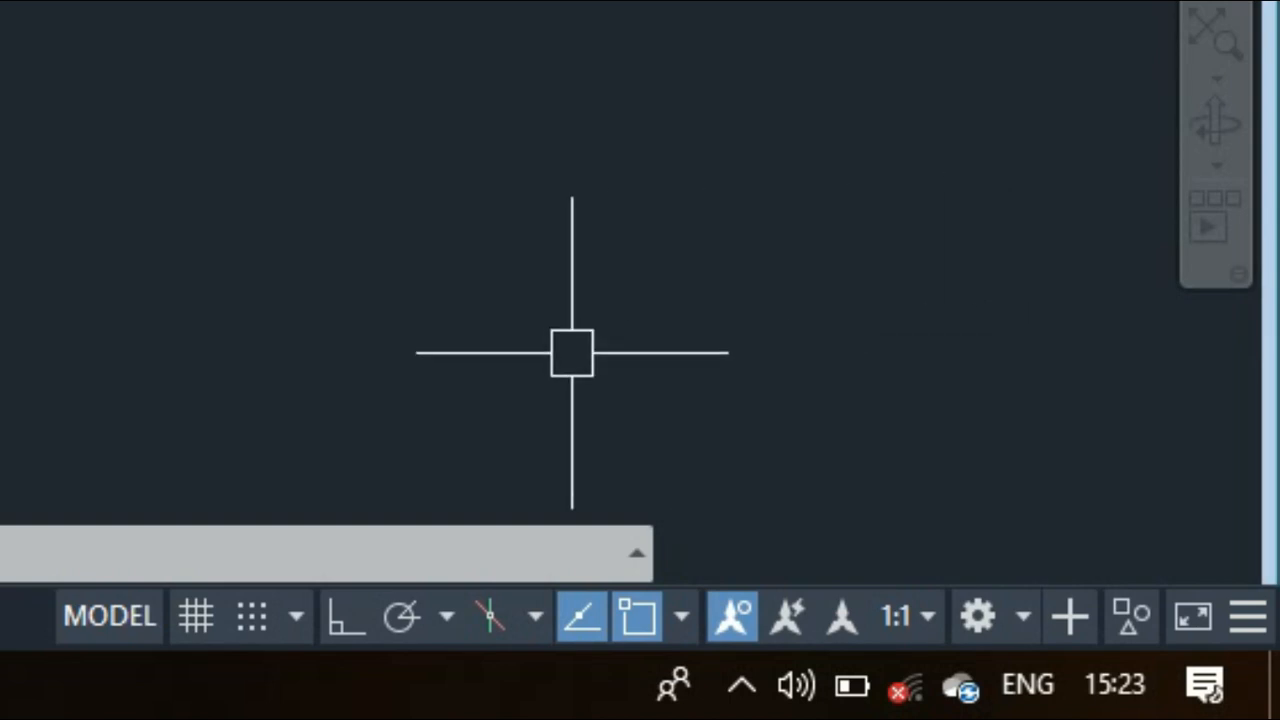
left_click(350, 620)
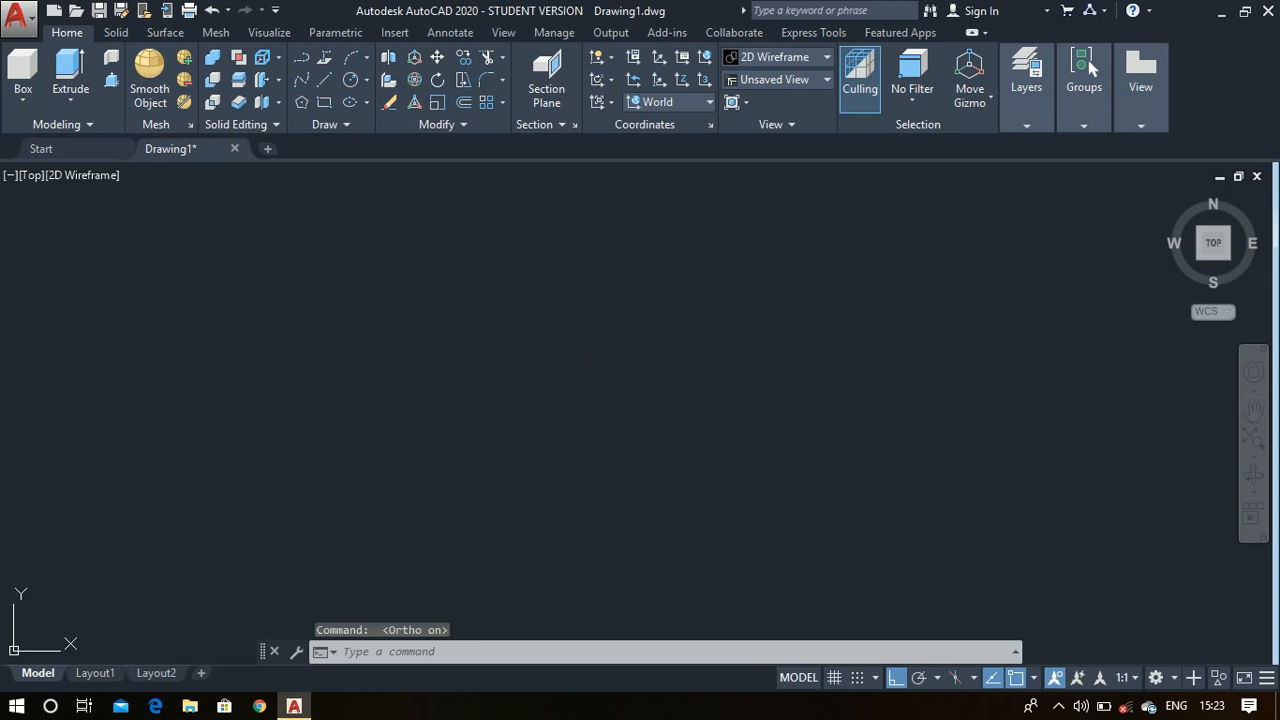
- Draw a circle of radius 85 in the middle of the empty drawing area
type("c")
key("Return")
left_click(636, 405)
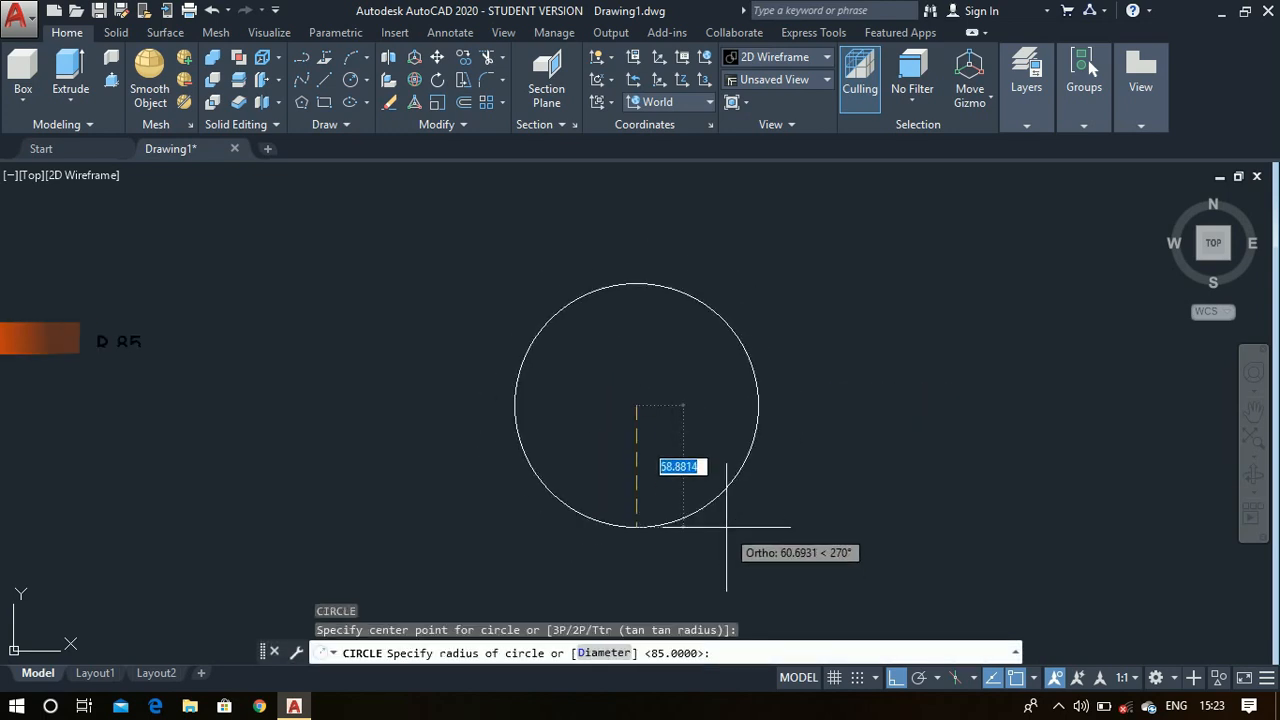
left_click(726, 528)
type("85")
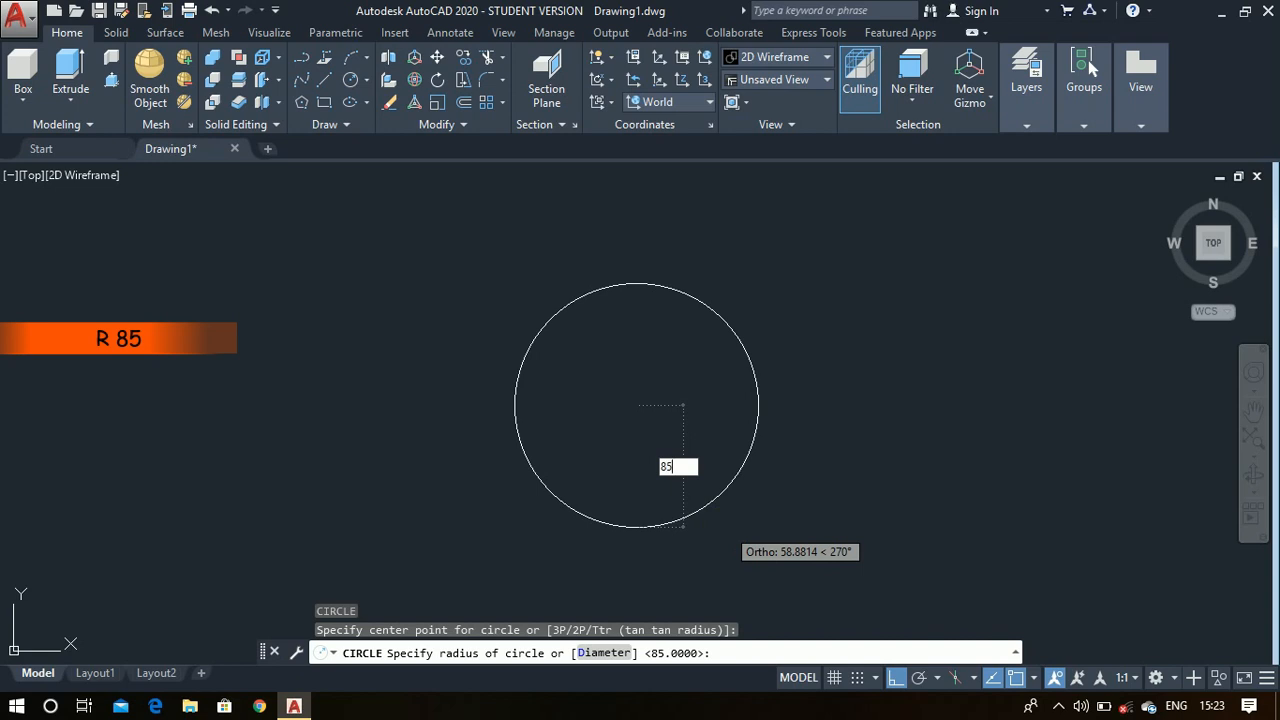
key("Return")
- Draw a concentric circle of diameter 100 inside the first circle, using the Diameter option
type("c")
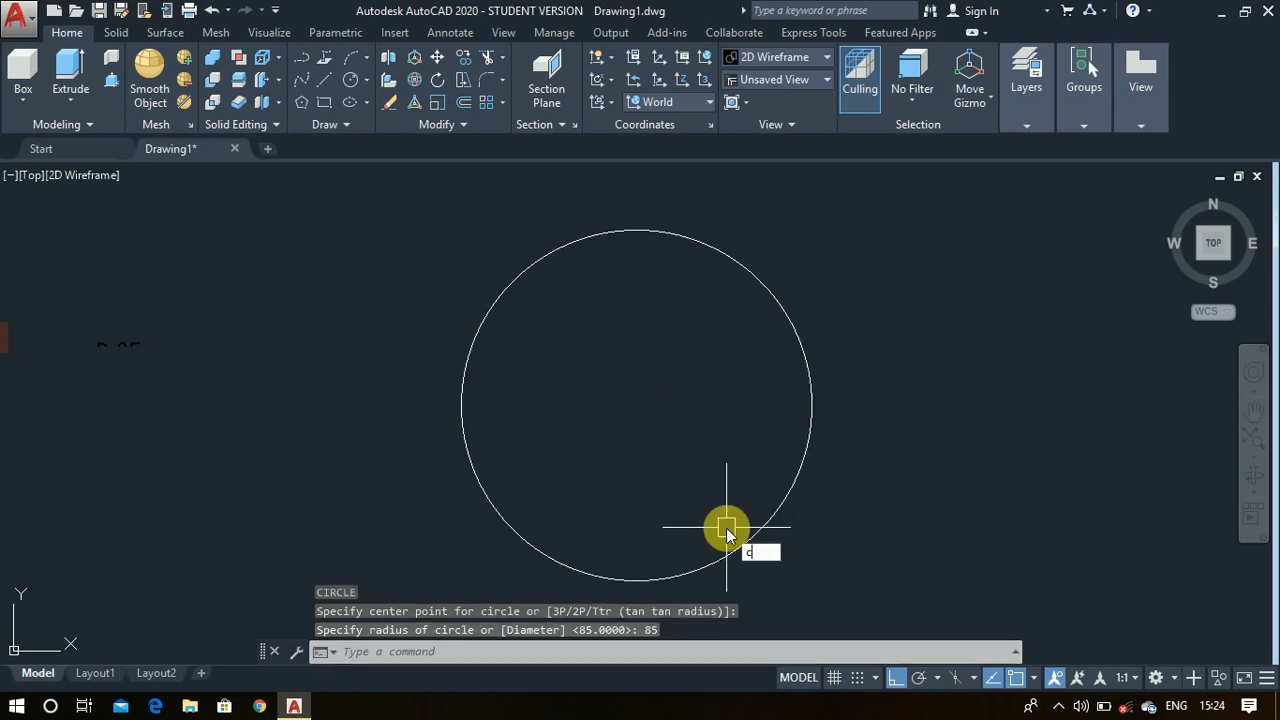
key("Return")
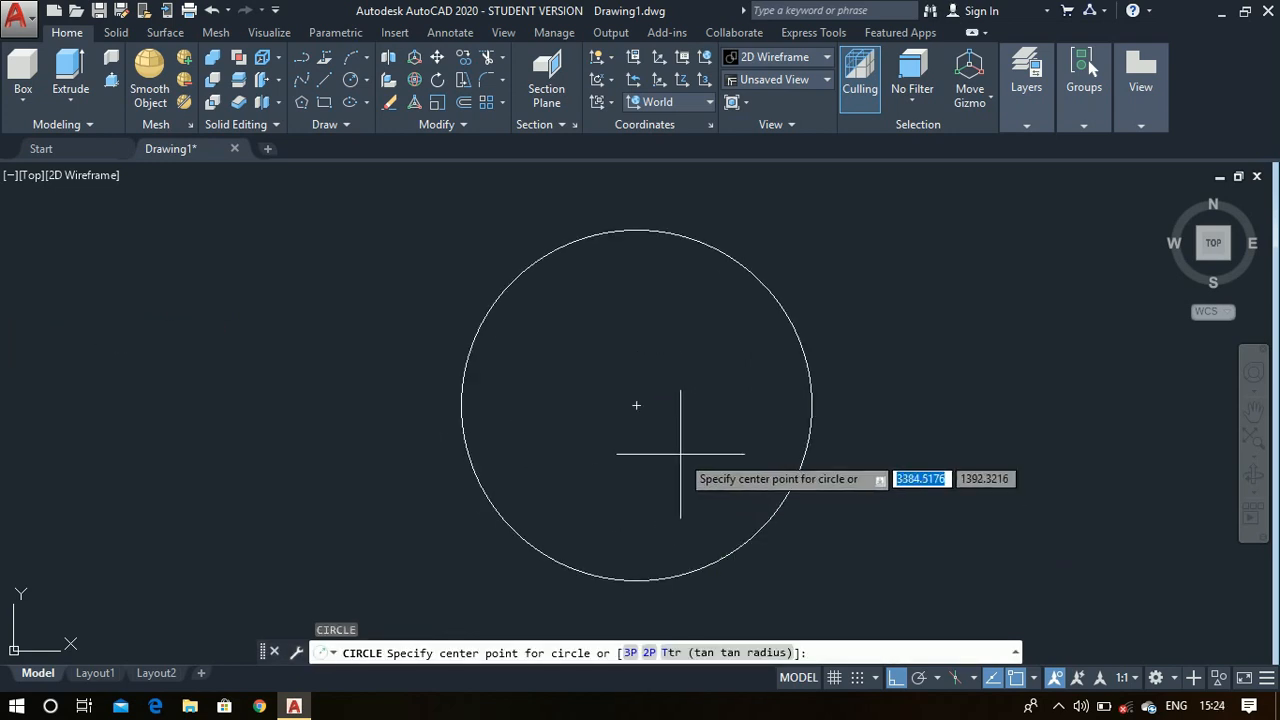
left_click(636, 405)
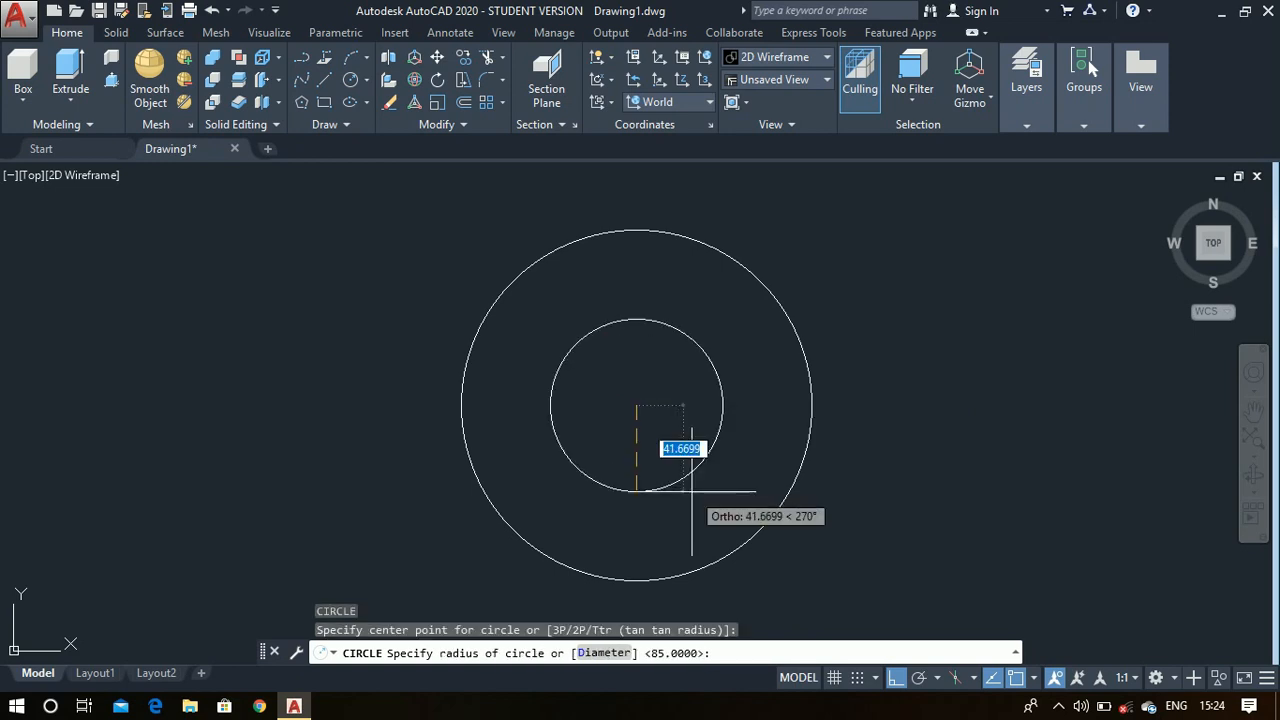
type("d")
key("Return")
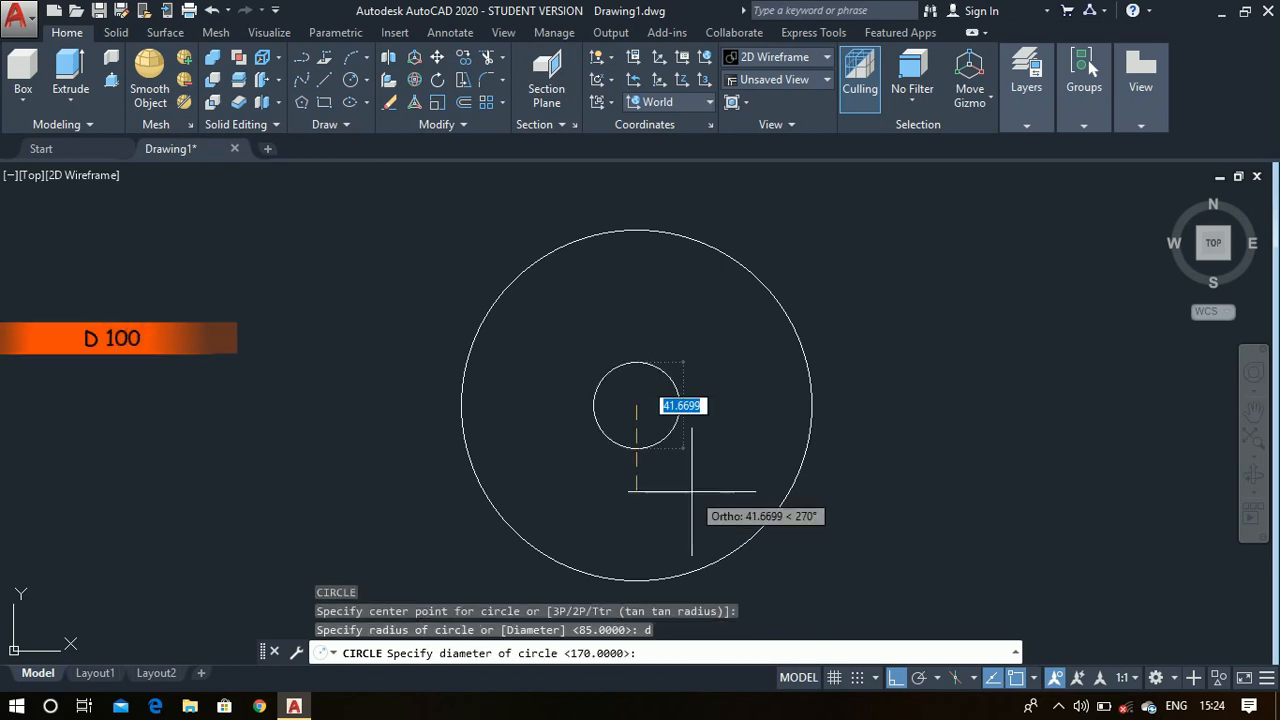
key("Return")
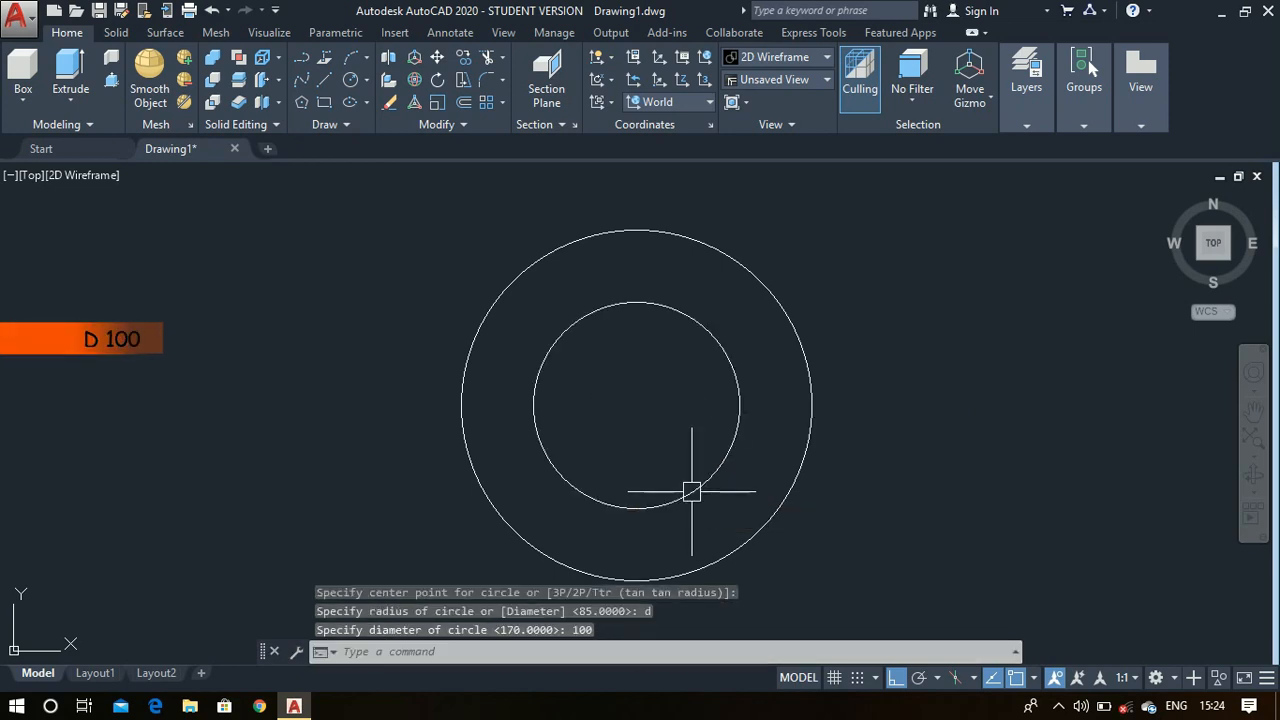
- Draw a horizontal construction line (XLINE) through the common center of the two circles
type("xline")
key("Return")
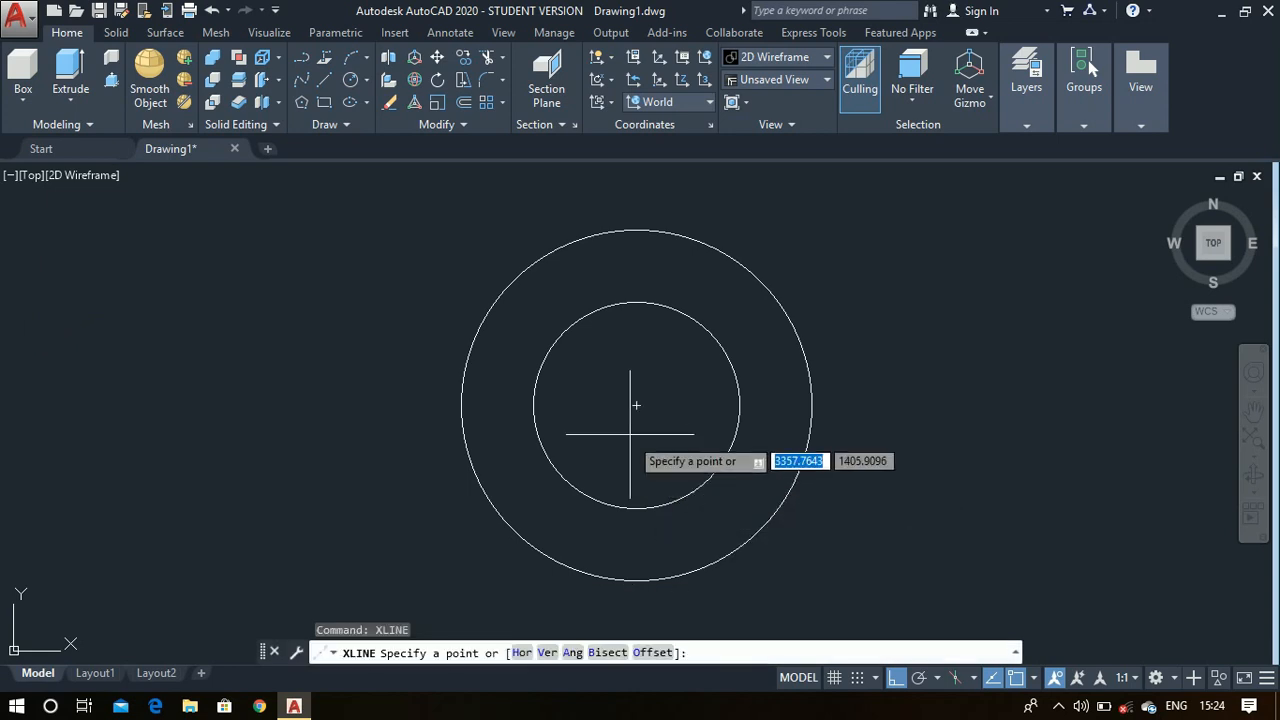
left_click(636, 405)
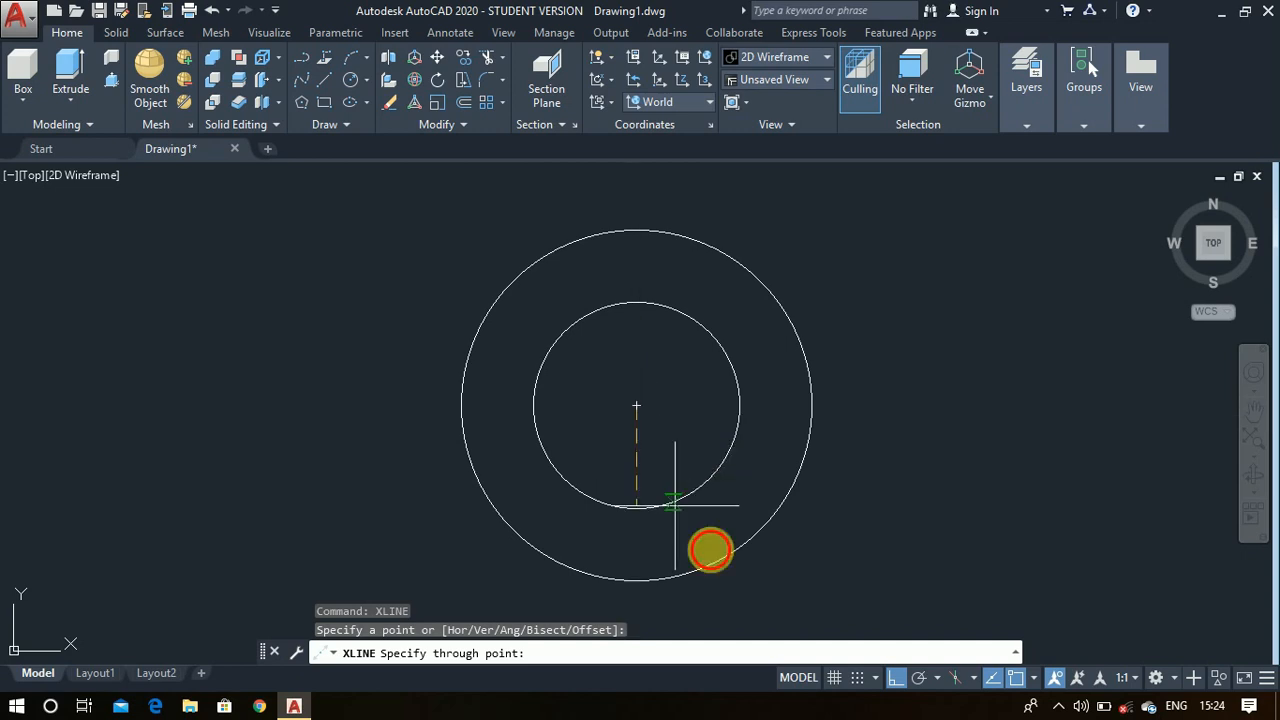
left_click(939, 484)
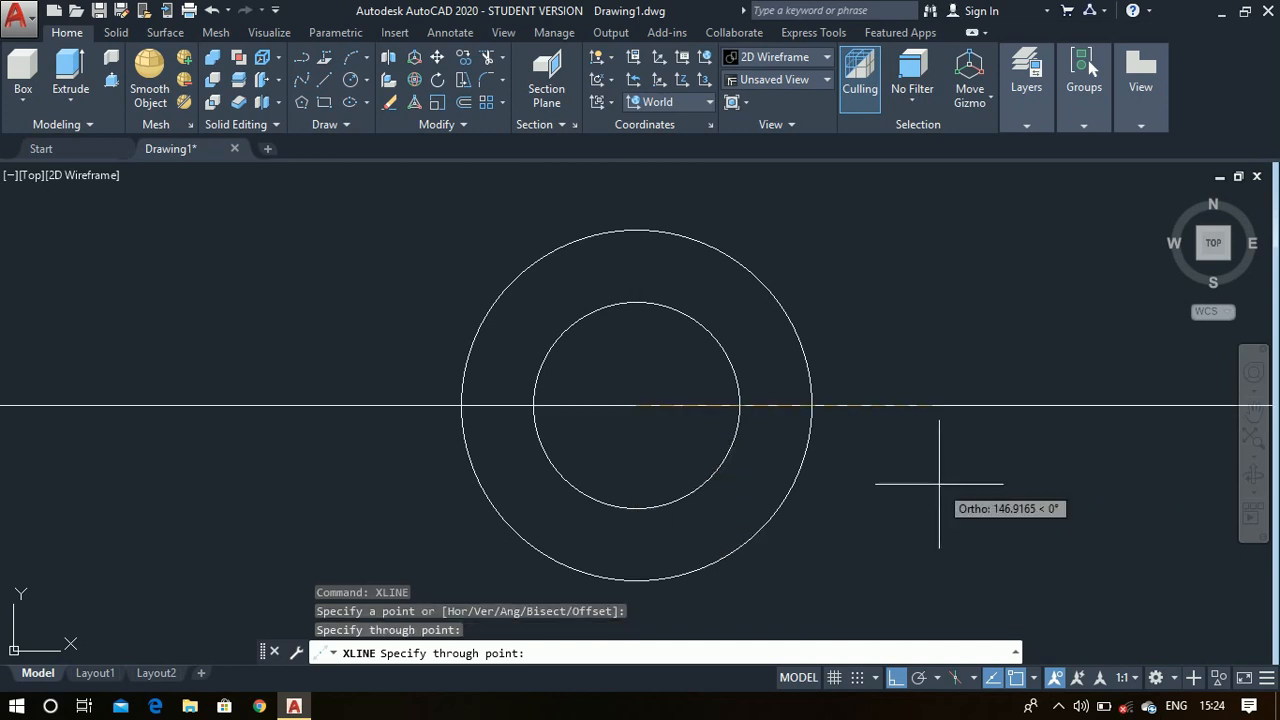
key("Return")
- Offset the horizontal center construction line by 7.5 both above and below
scroll(846, 375, "up", 4)
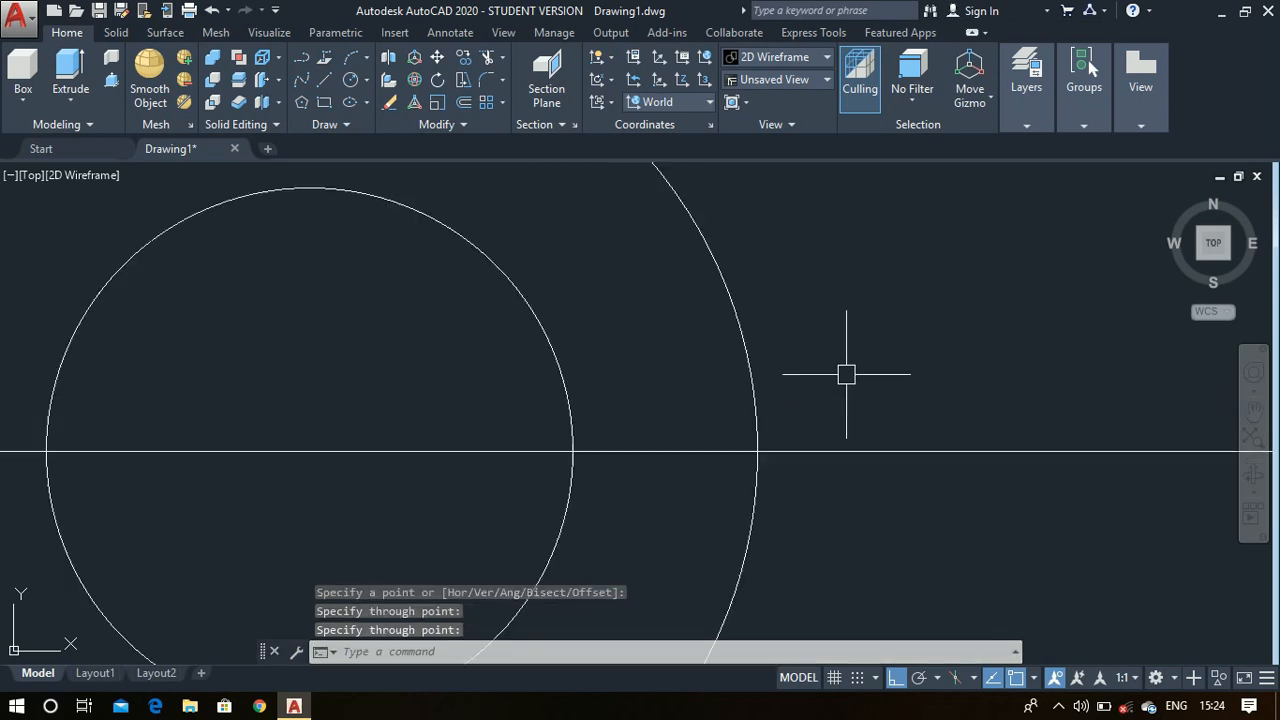
type("offset")
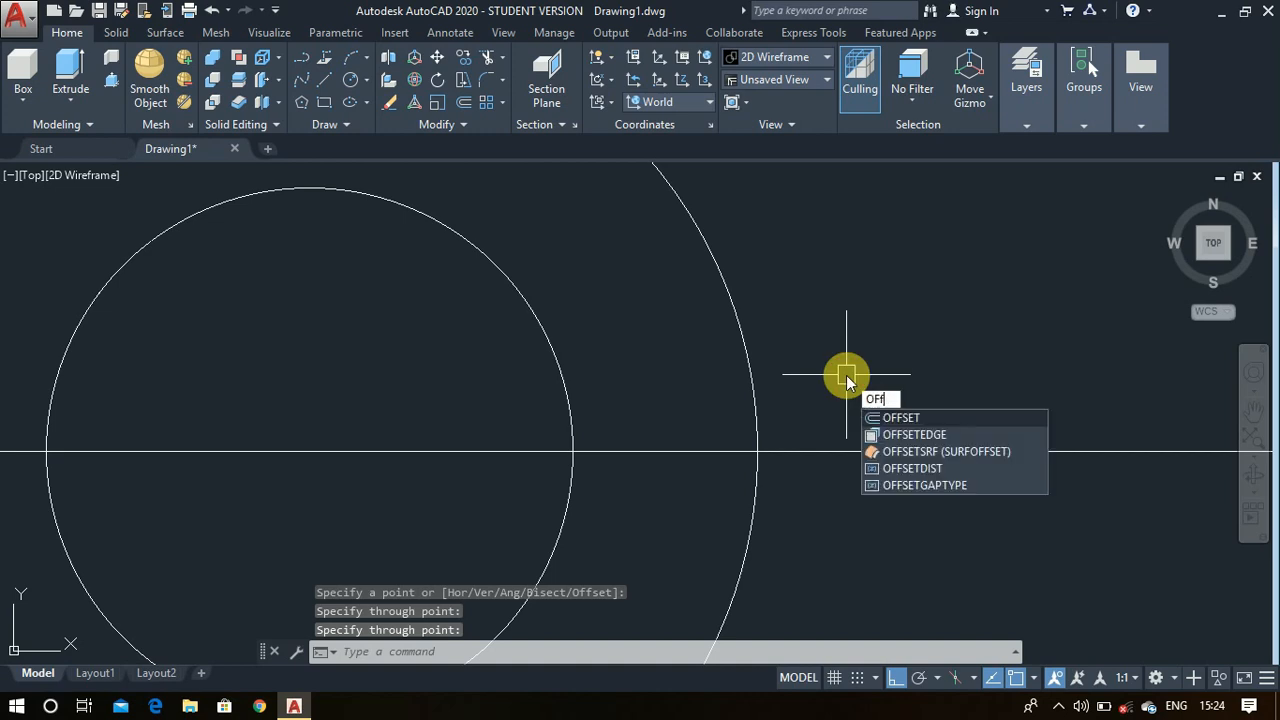
key("Return")
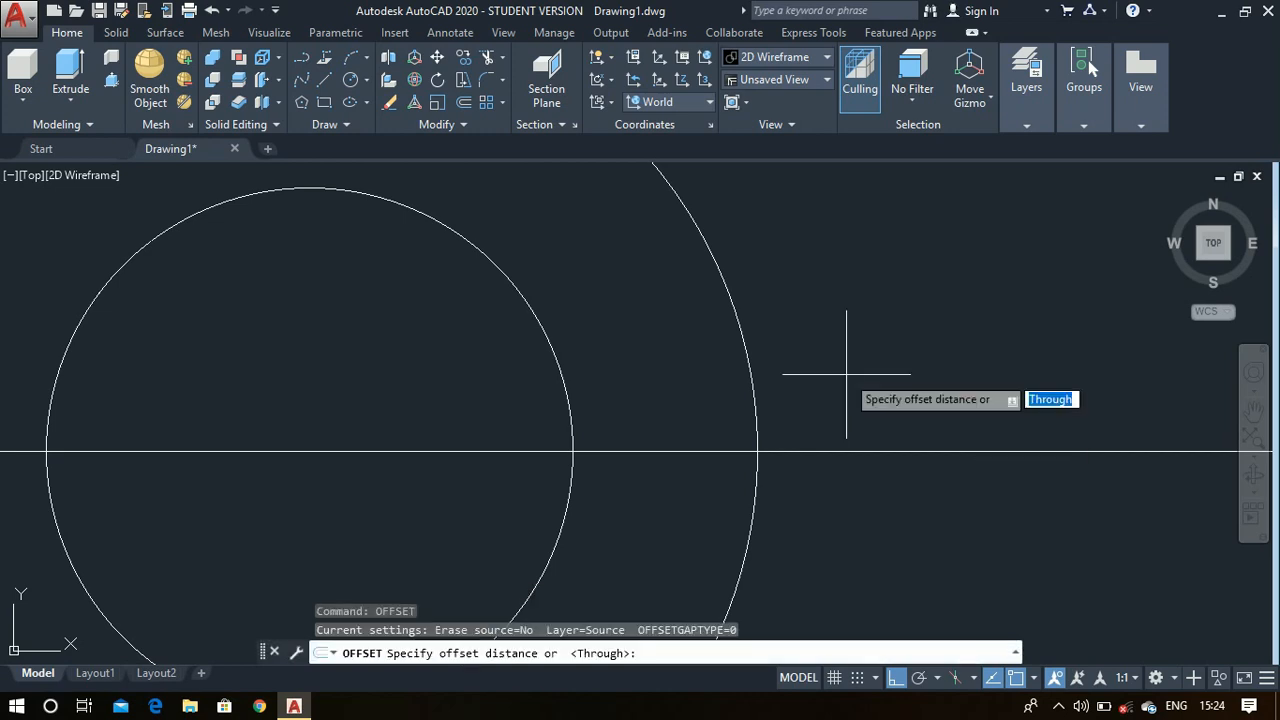
left_click(846, 471)
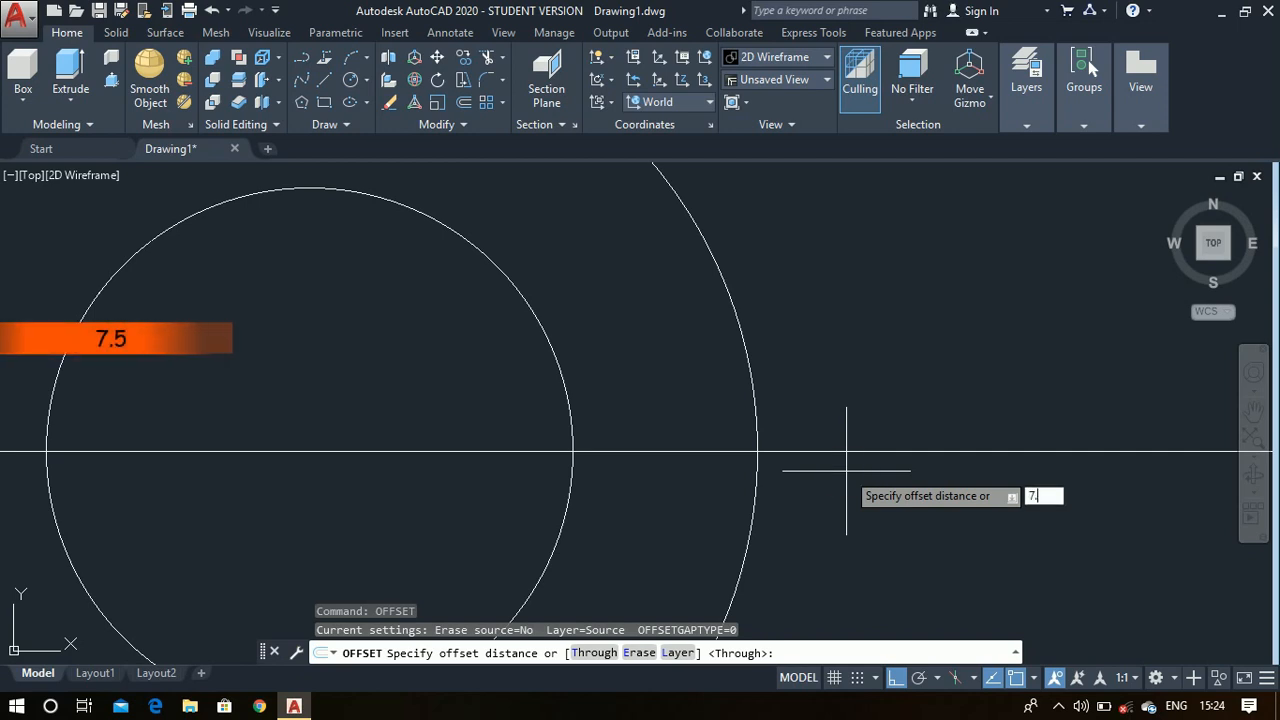
key("Return")
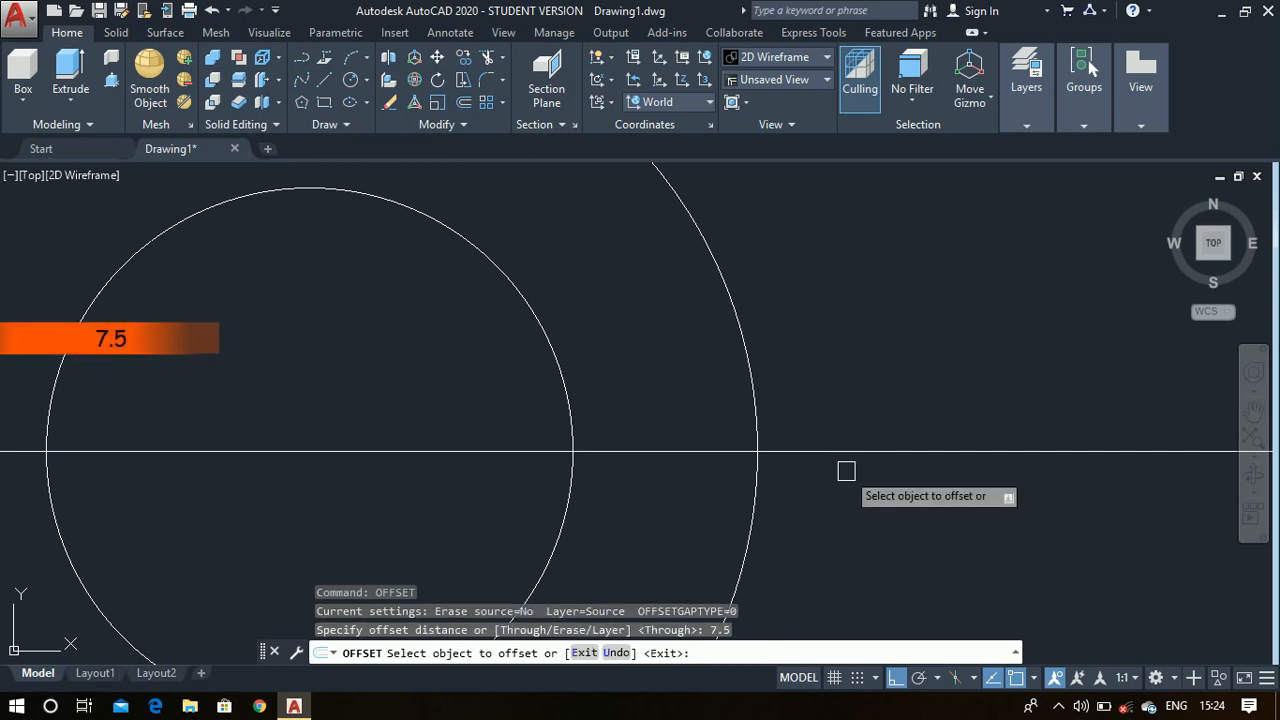
left_click(845, 453)
left_click(846, 288)
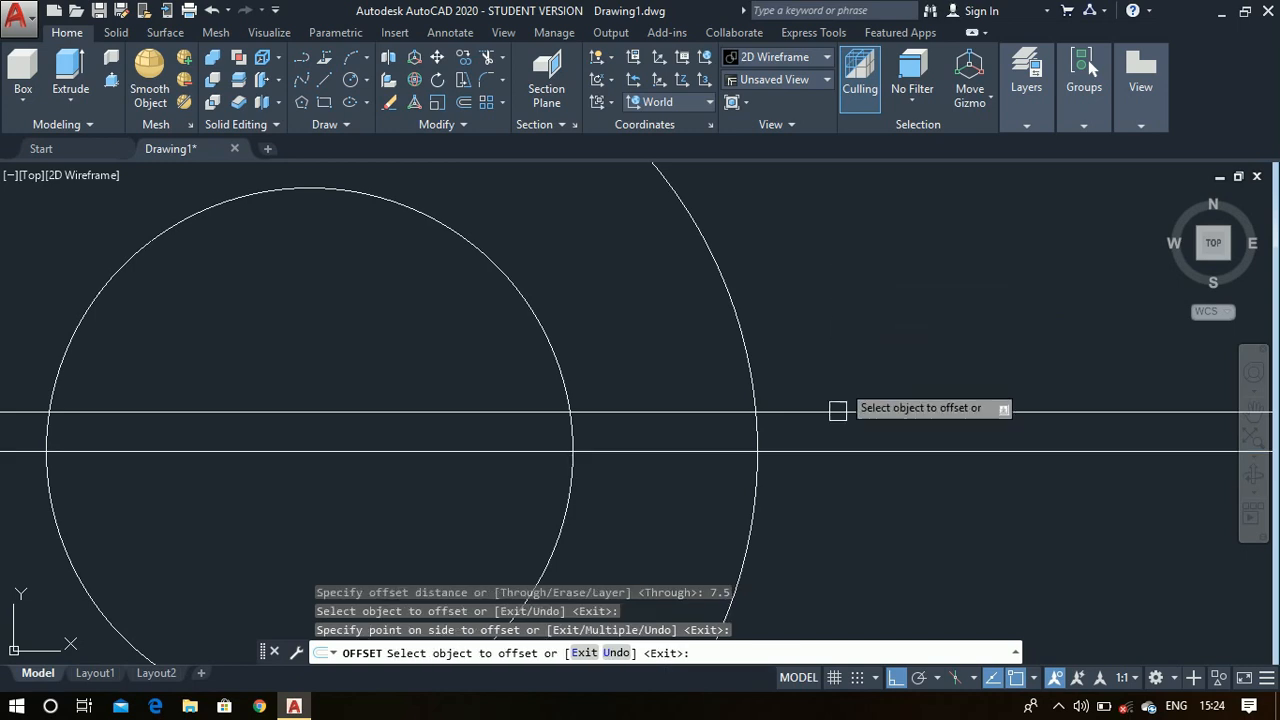
left_click(830, 453)
left_click(833, 545)
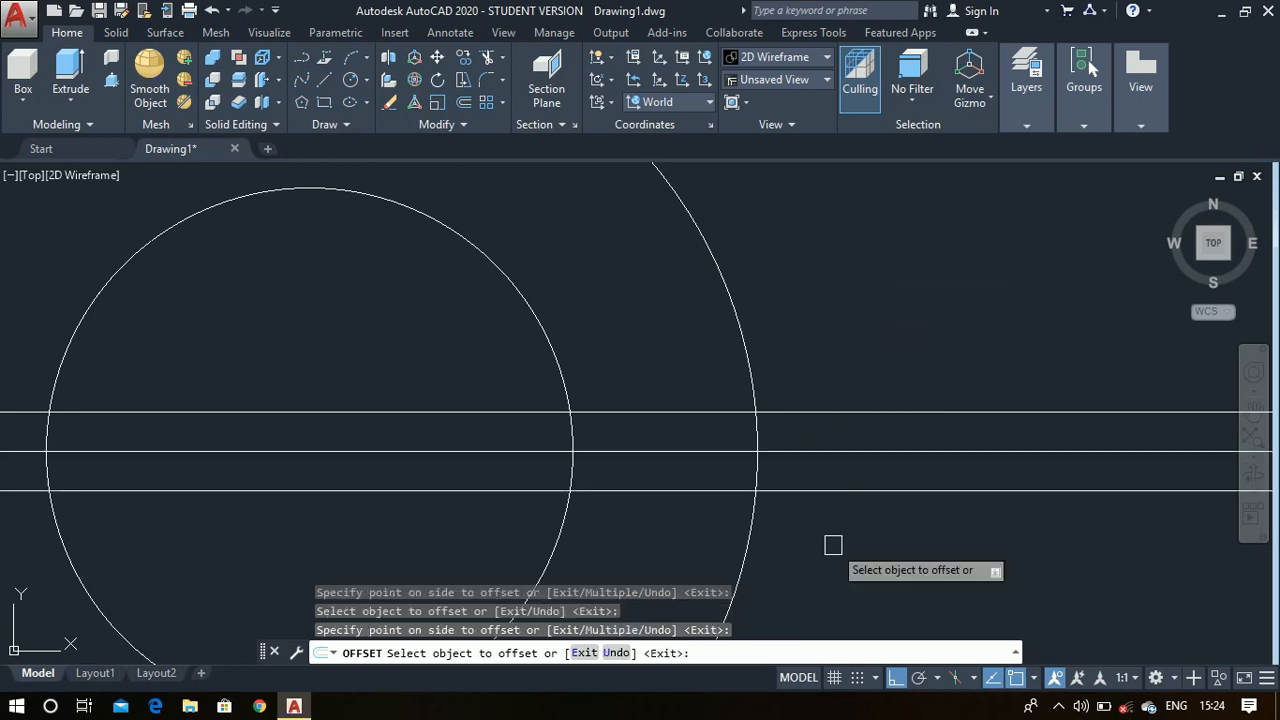
key("Escape")
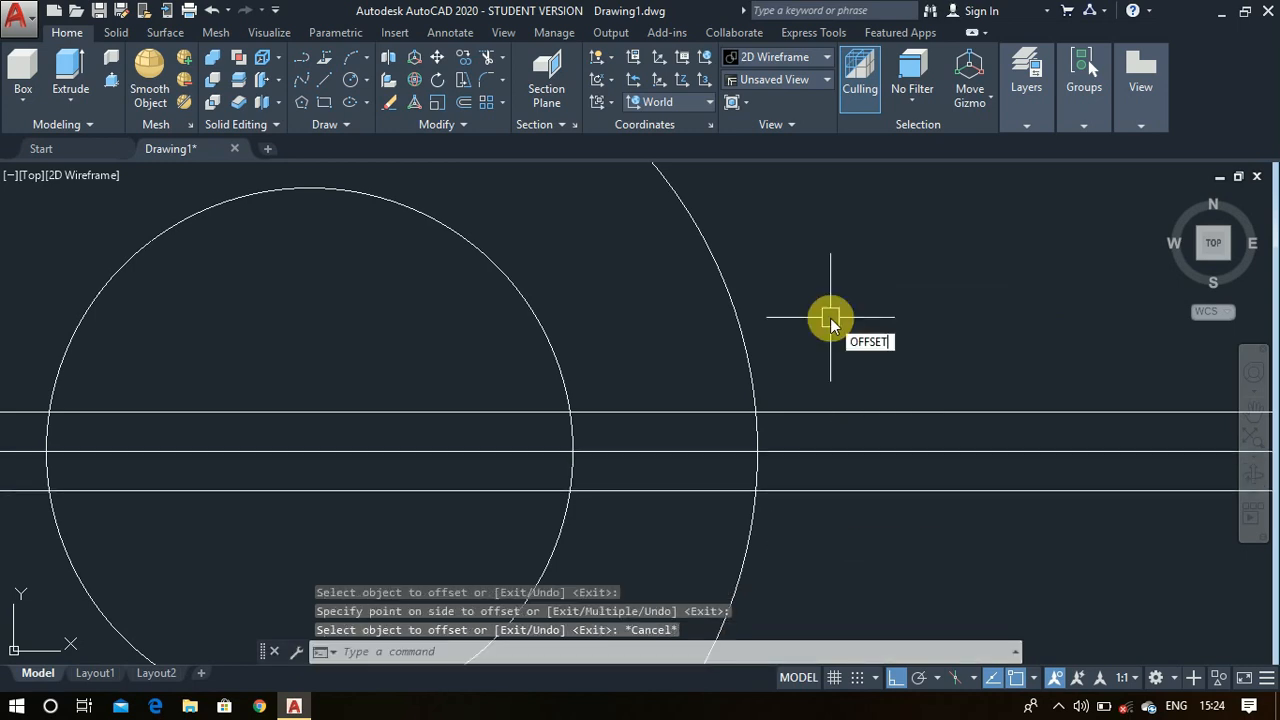
- Offset the horizontal center construction line by 20 both above and below
key("Return")
type("20")
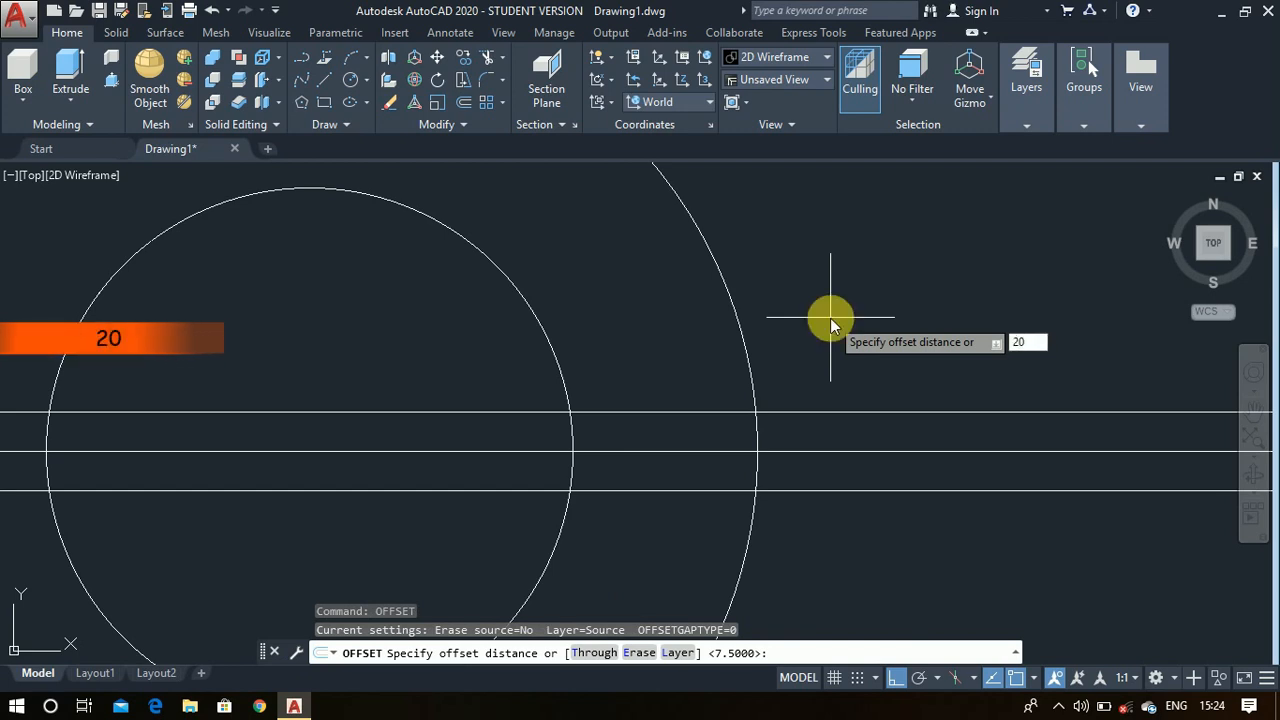
key("Return")
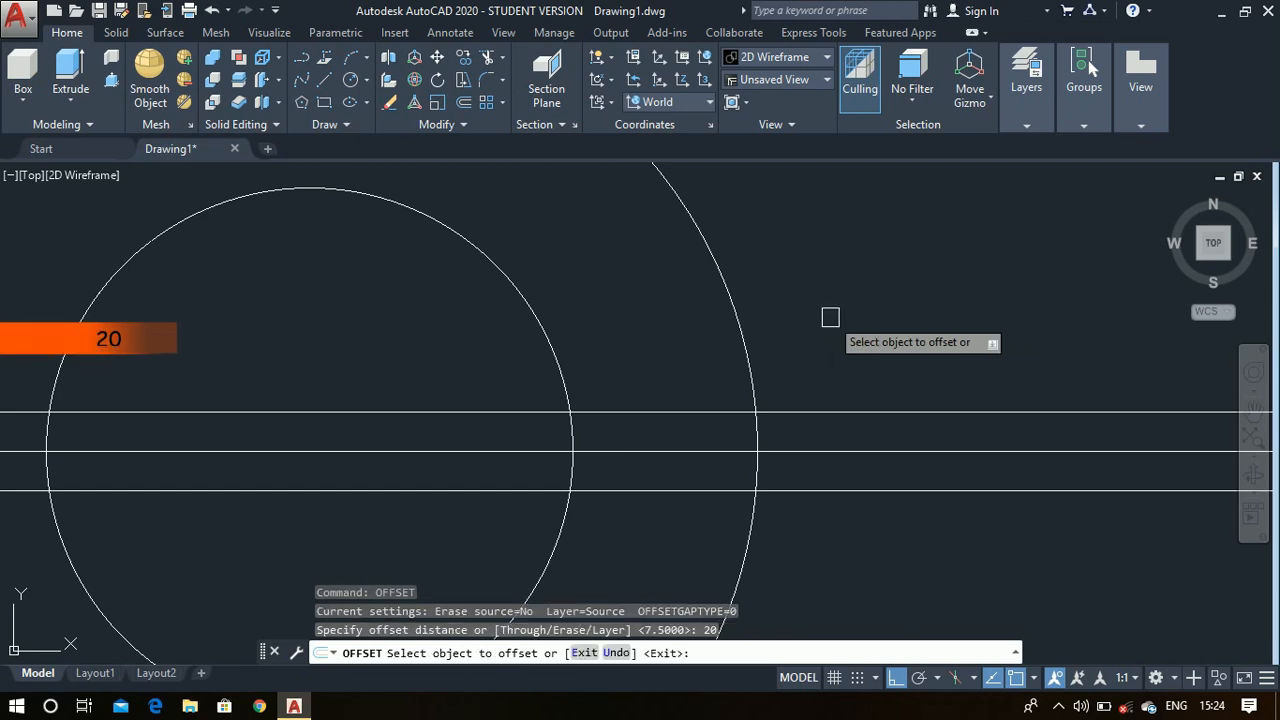
left_click(838, 455)
left_click(829, 268)
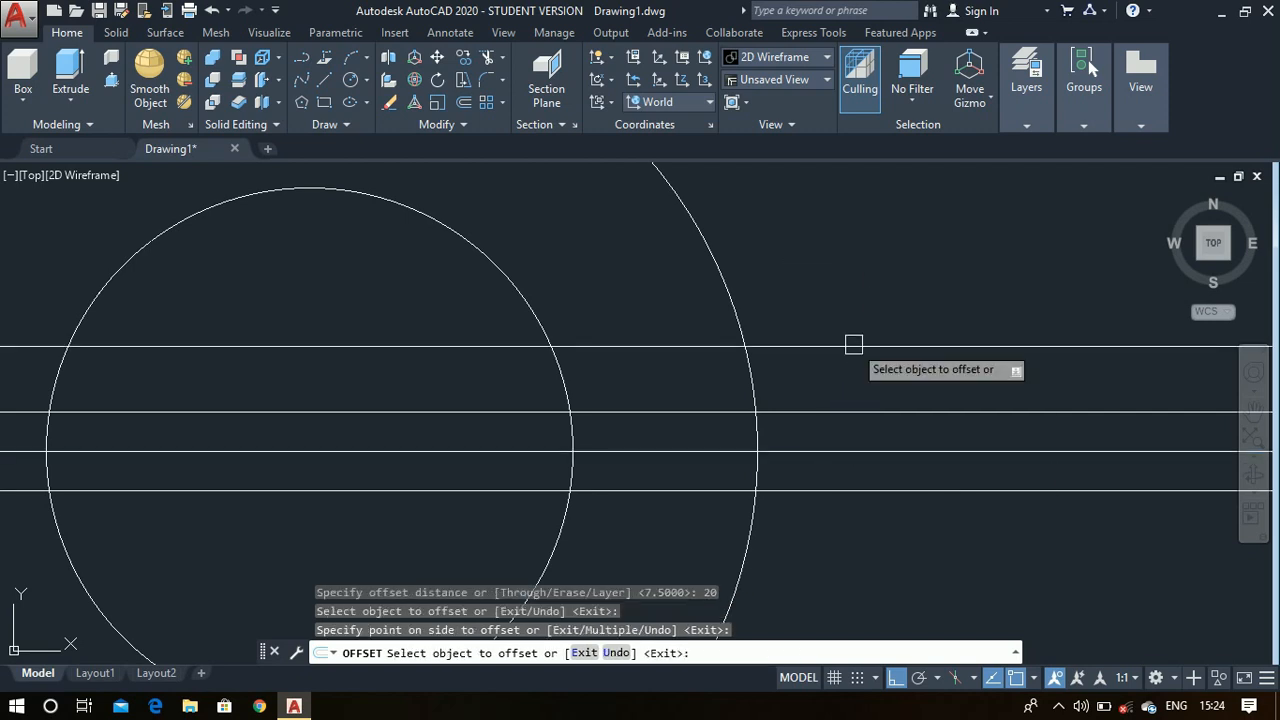
left_click(854, 453)
left_click(859, 593)
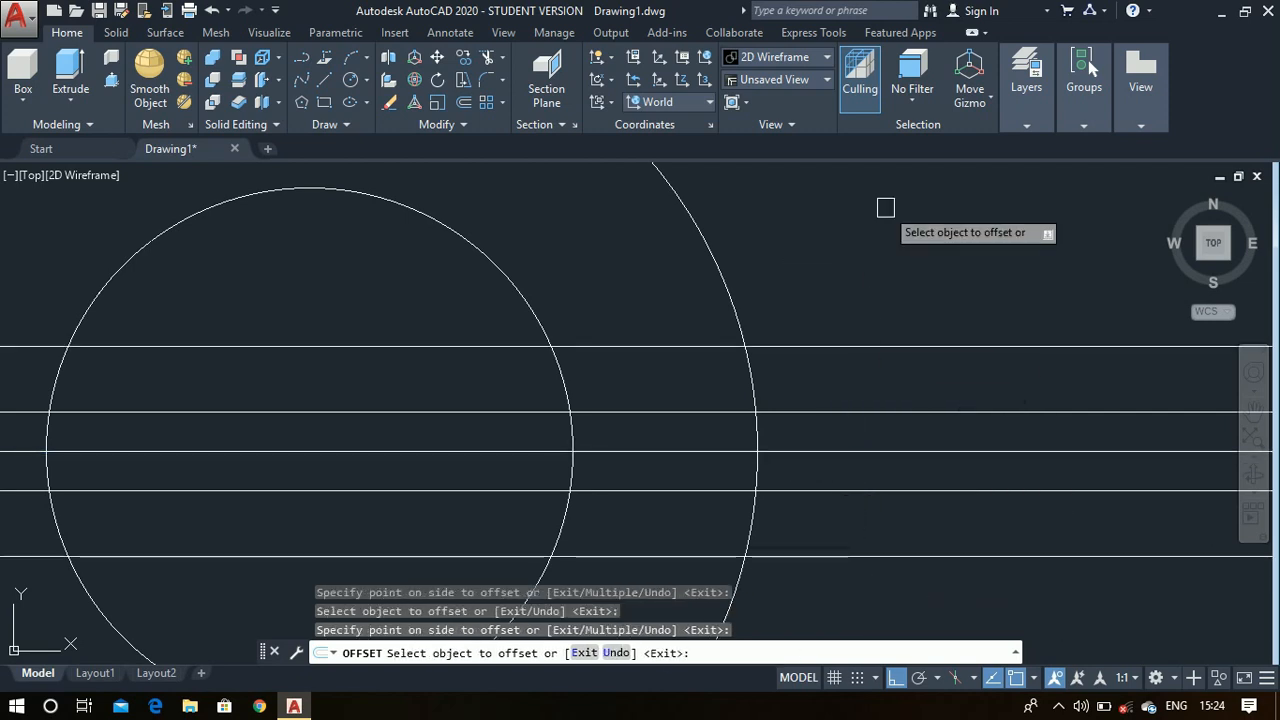
scroll(885, 207, "down", 3)
scroll(530, 180, "up", 2)
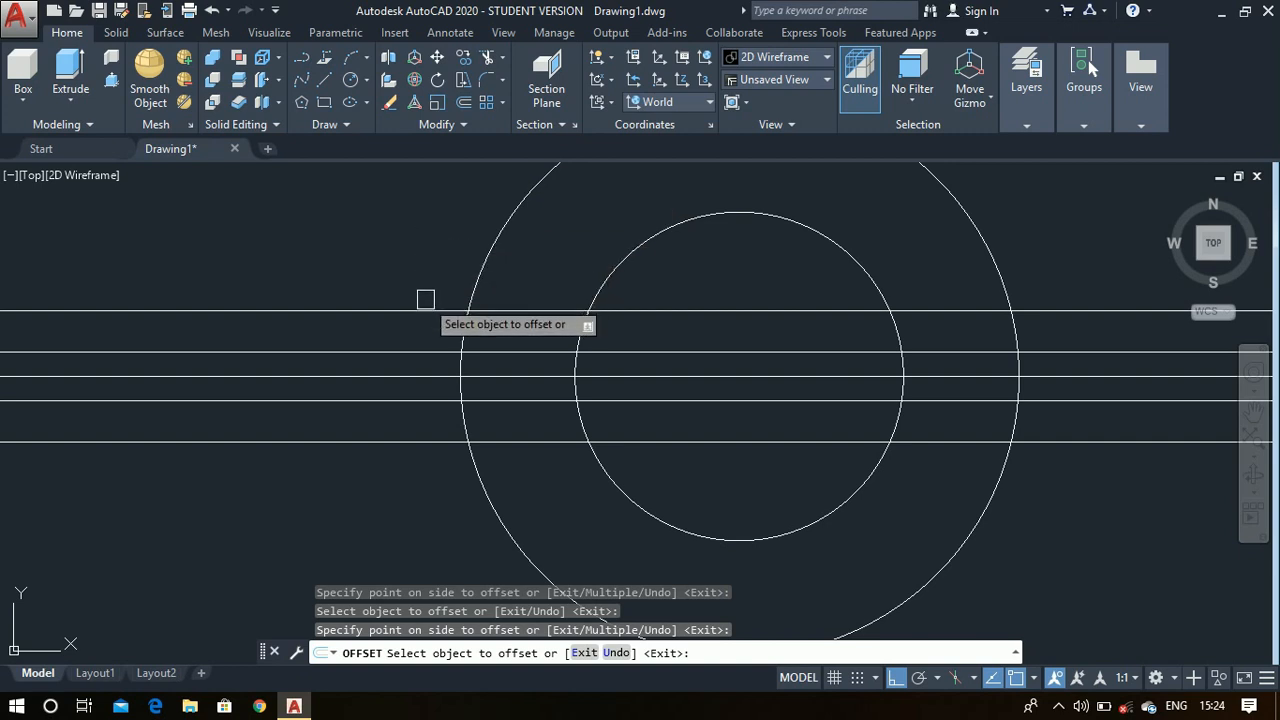
key("Escape")
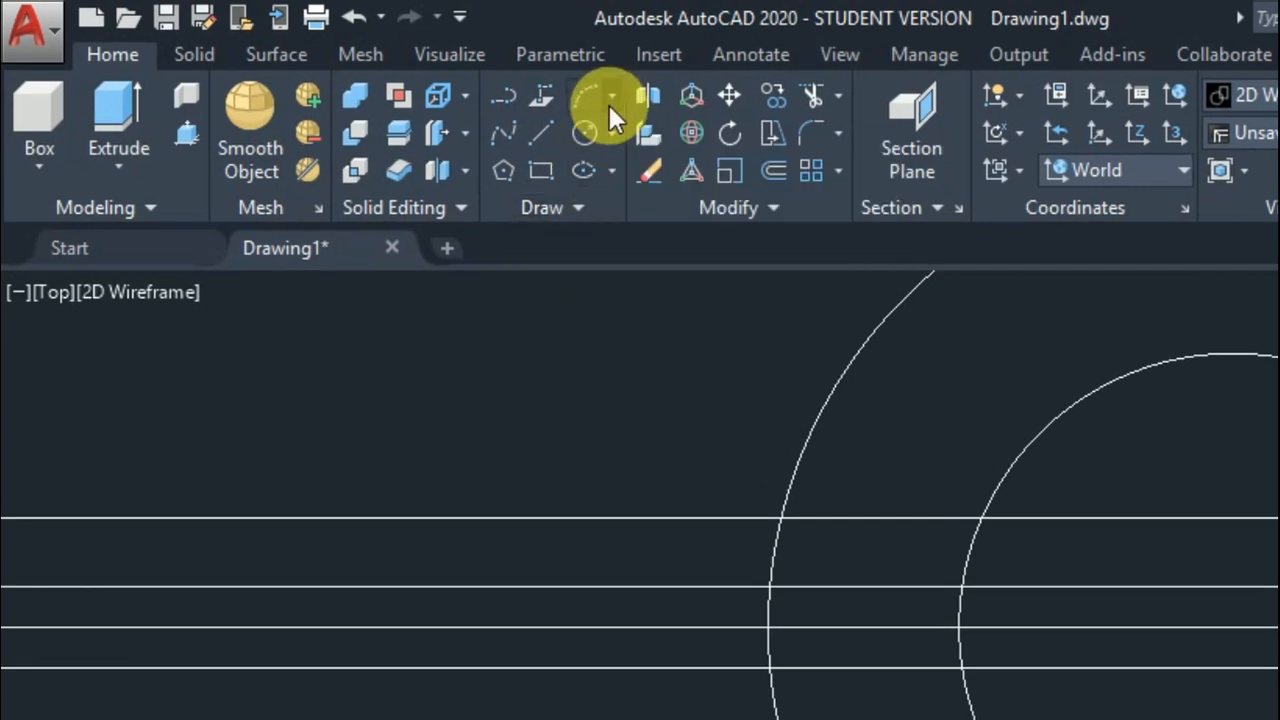
- Draw a Start, End, Radius arc of radius 65 from the inner circle's left intersection with the upper 20 offset to the outer circle's with the upper 7.5 offset
left_click(610, 100)
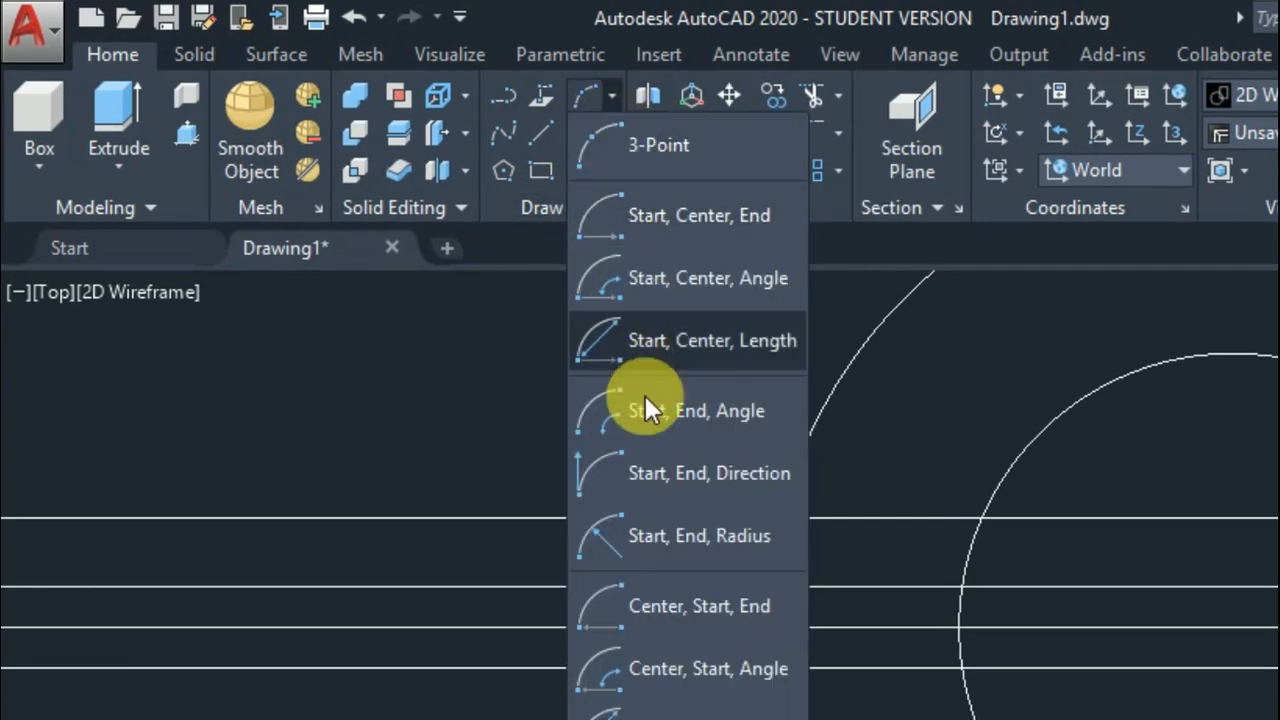
left_click(668, 539)
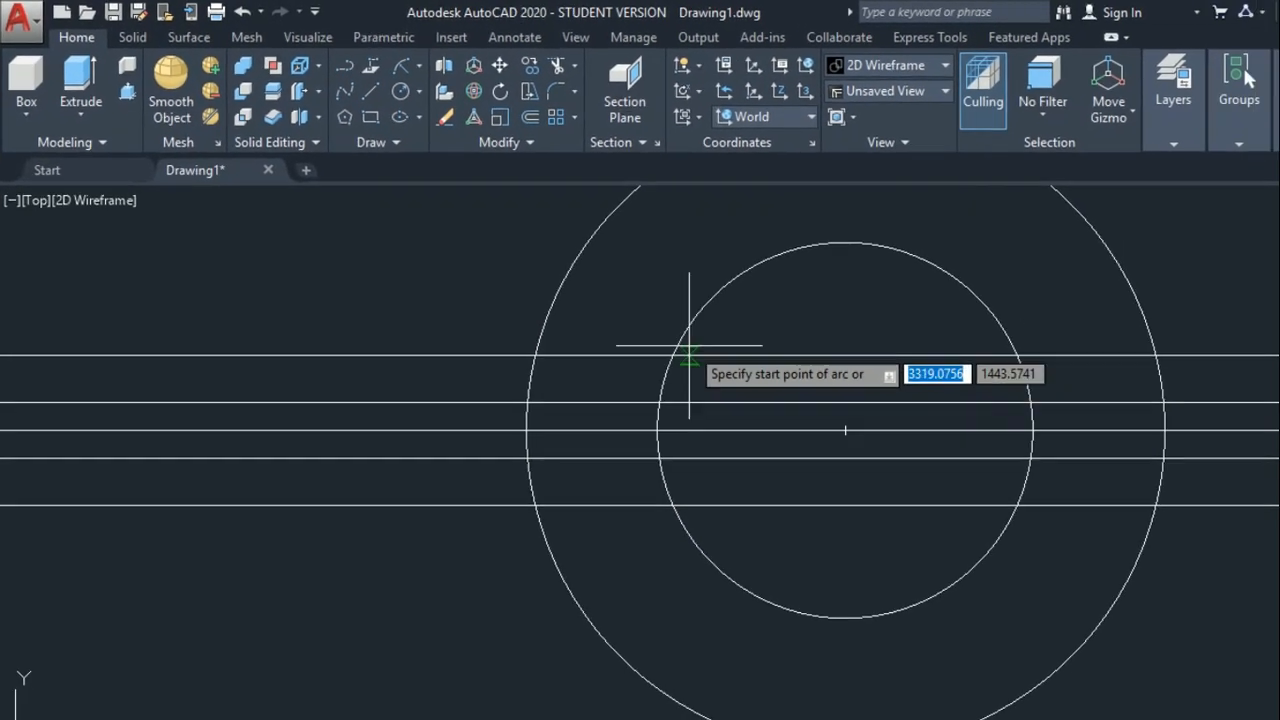
left_click(864, 453)
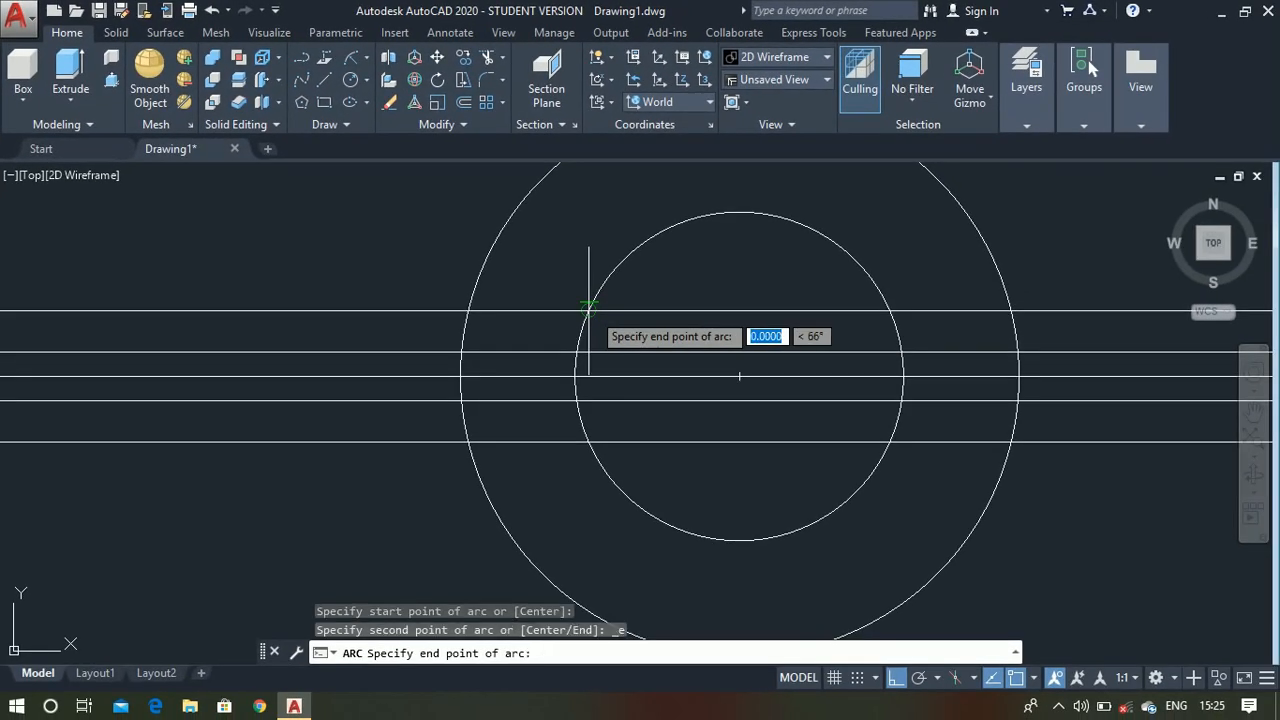
left_click(461, 352)
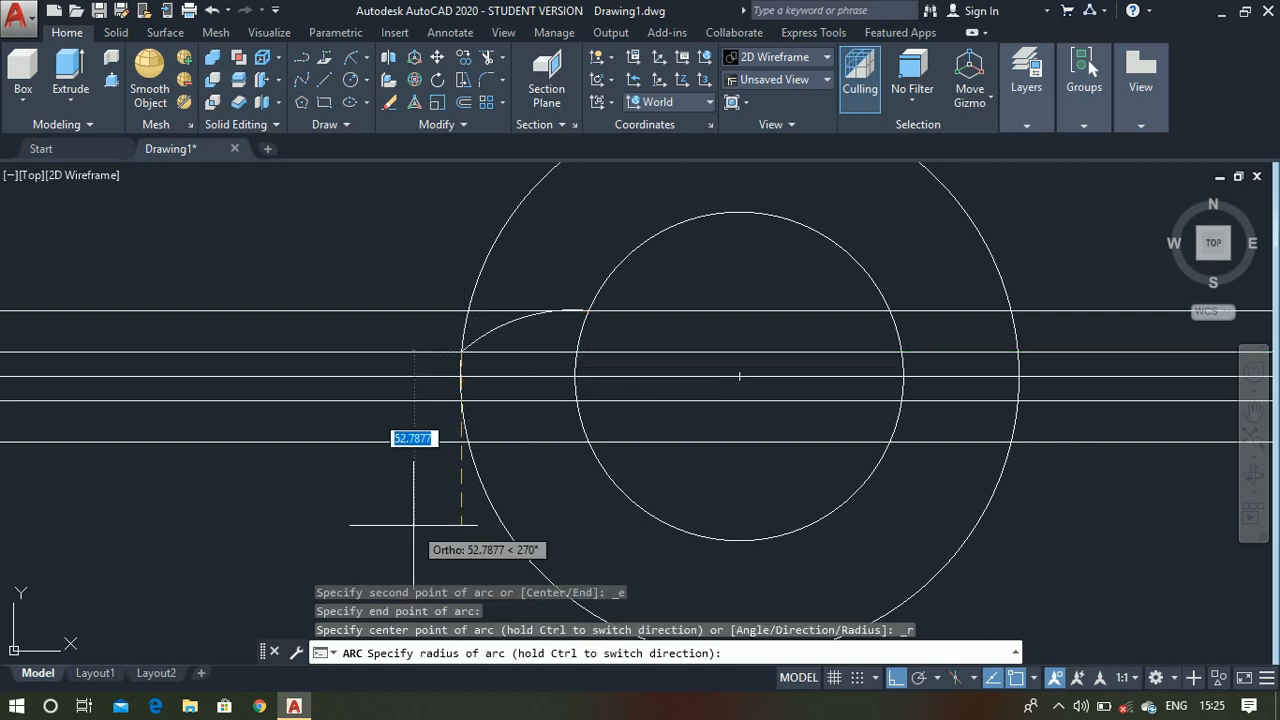
type("65")
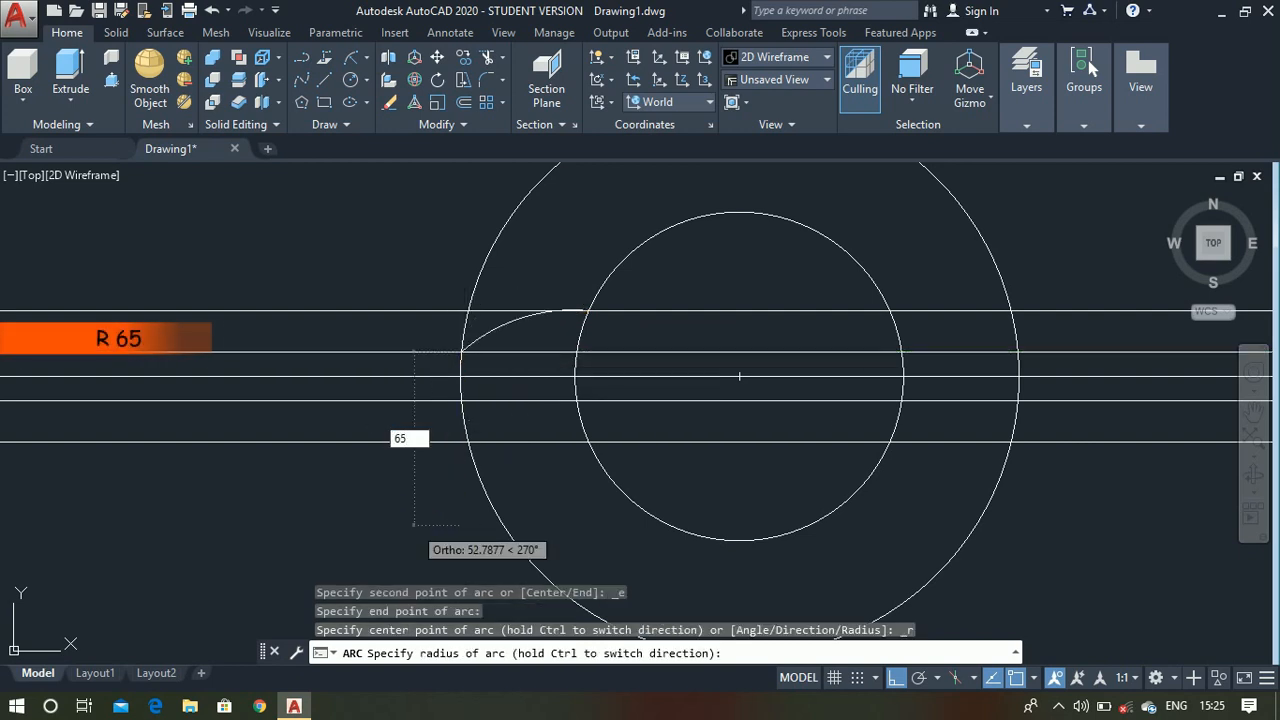
key("Return")
- Mirror the radius 65 arc about the horizontal center construction line, keeping the original arc
type("m")
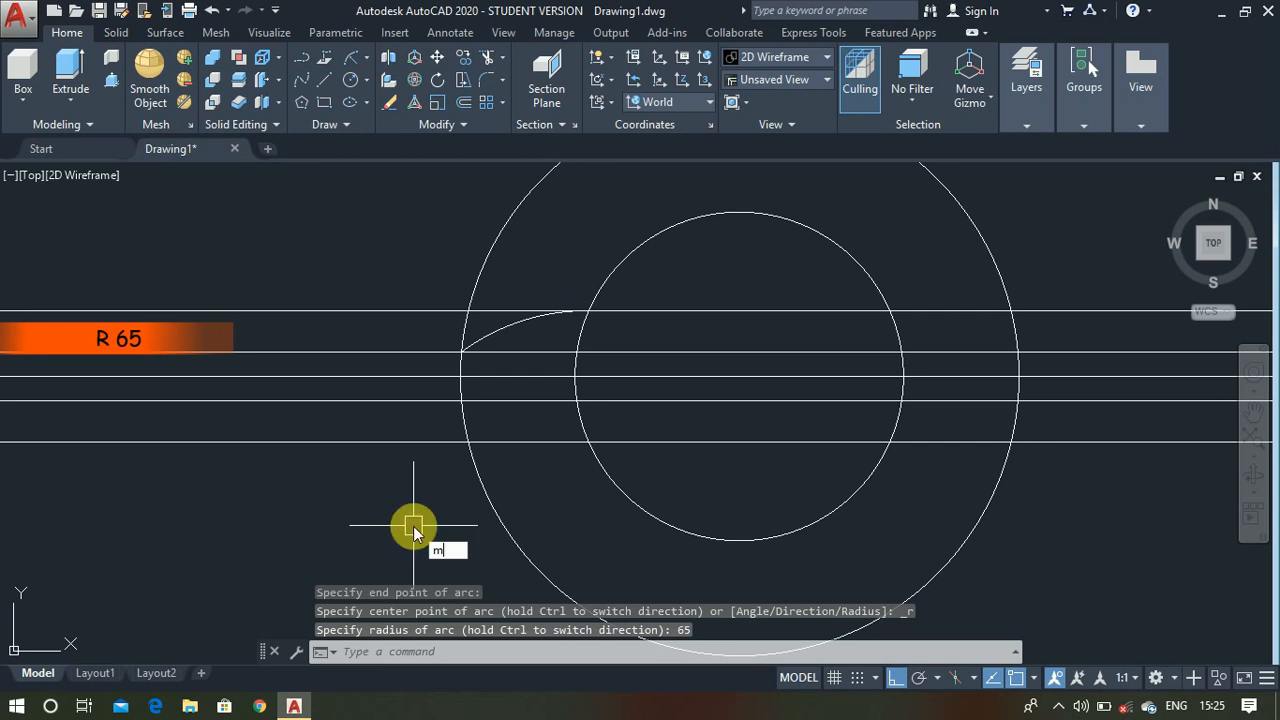
type("i")
key("Return")
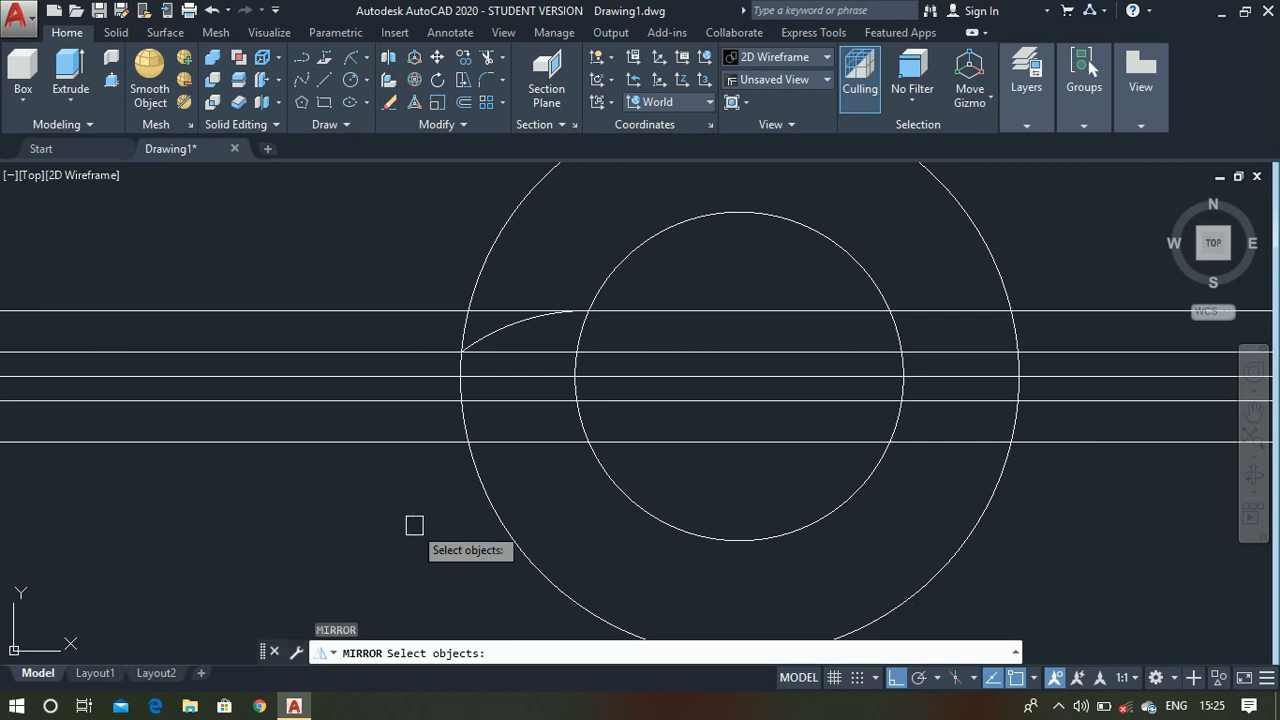
left_click(484, 342)
key("Return")
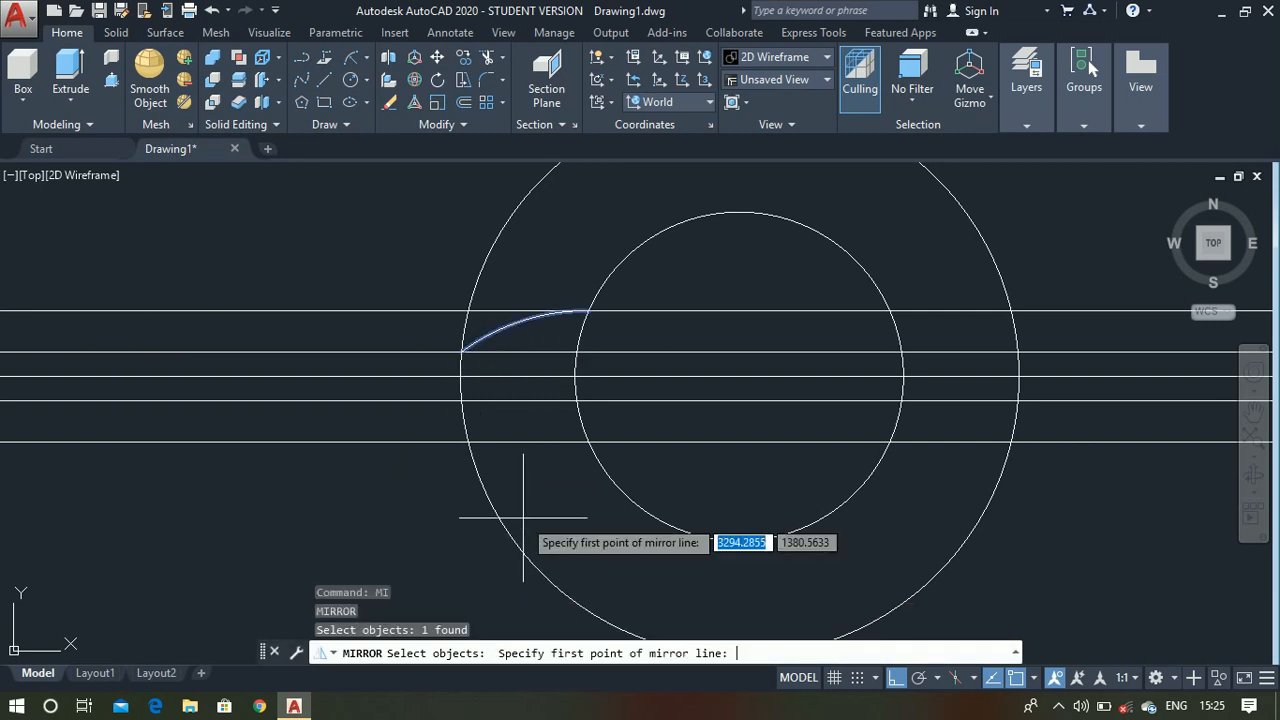
left_click(575, 376)
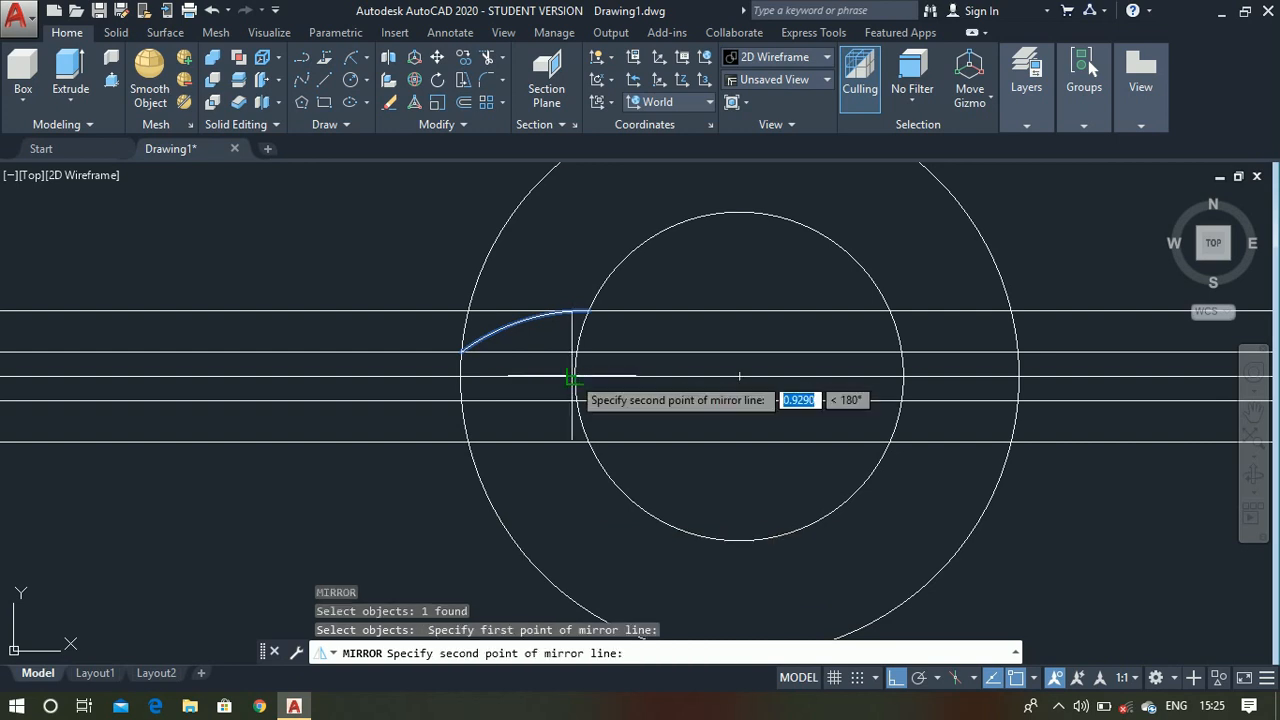
left_click(262, 381)
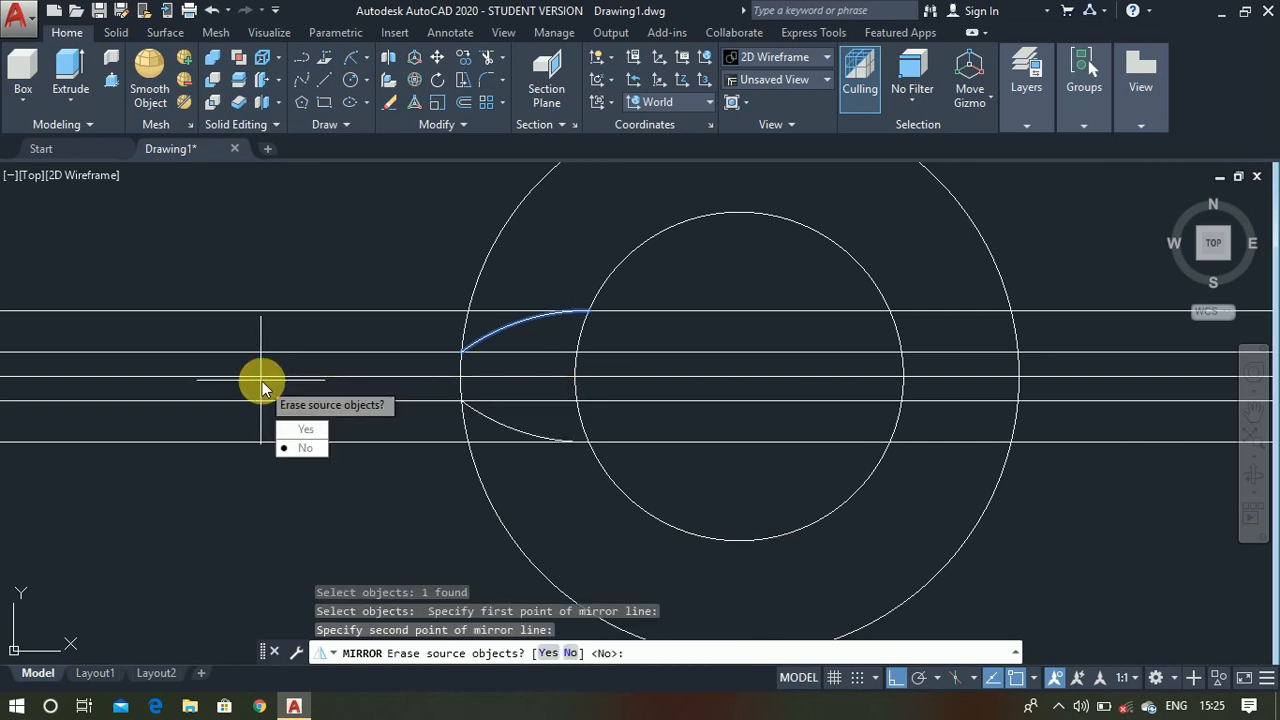
key("Return")
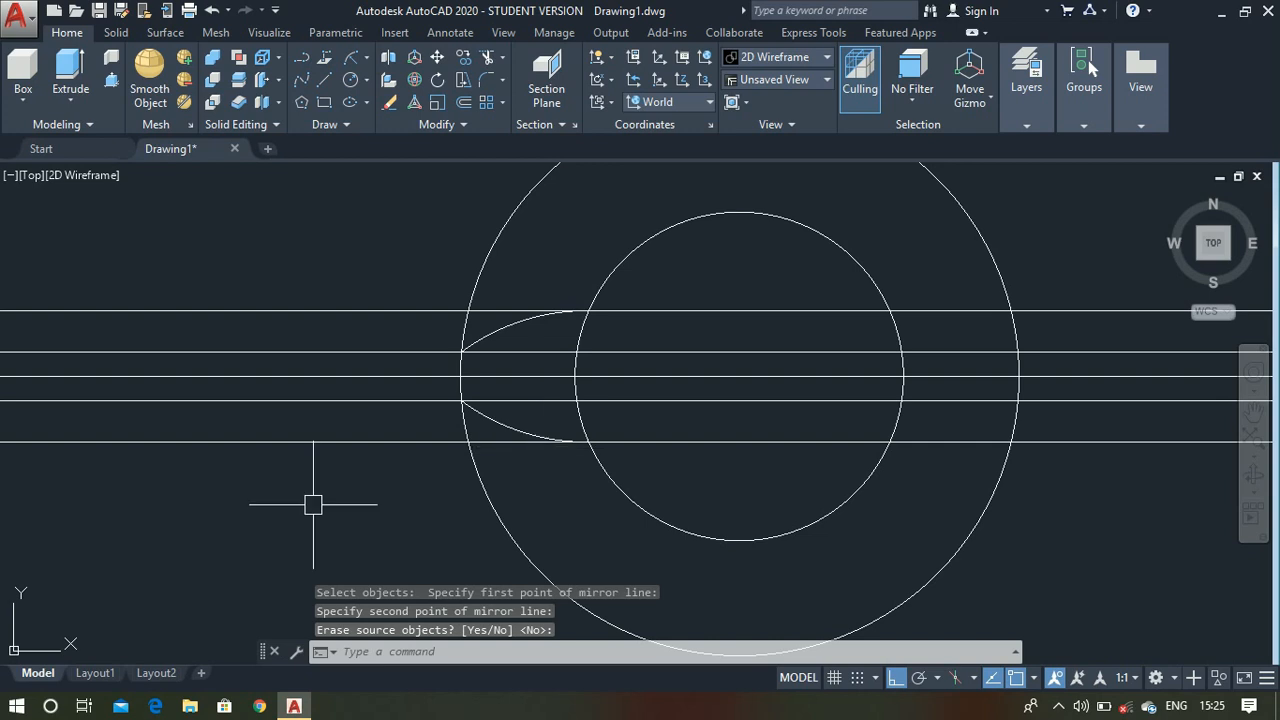
- Delete all five horizontal construction lines
left_click(358, 481)
left_click(245, 184)
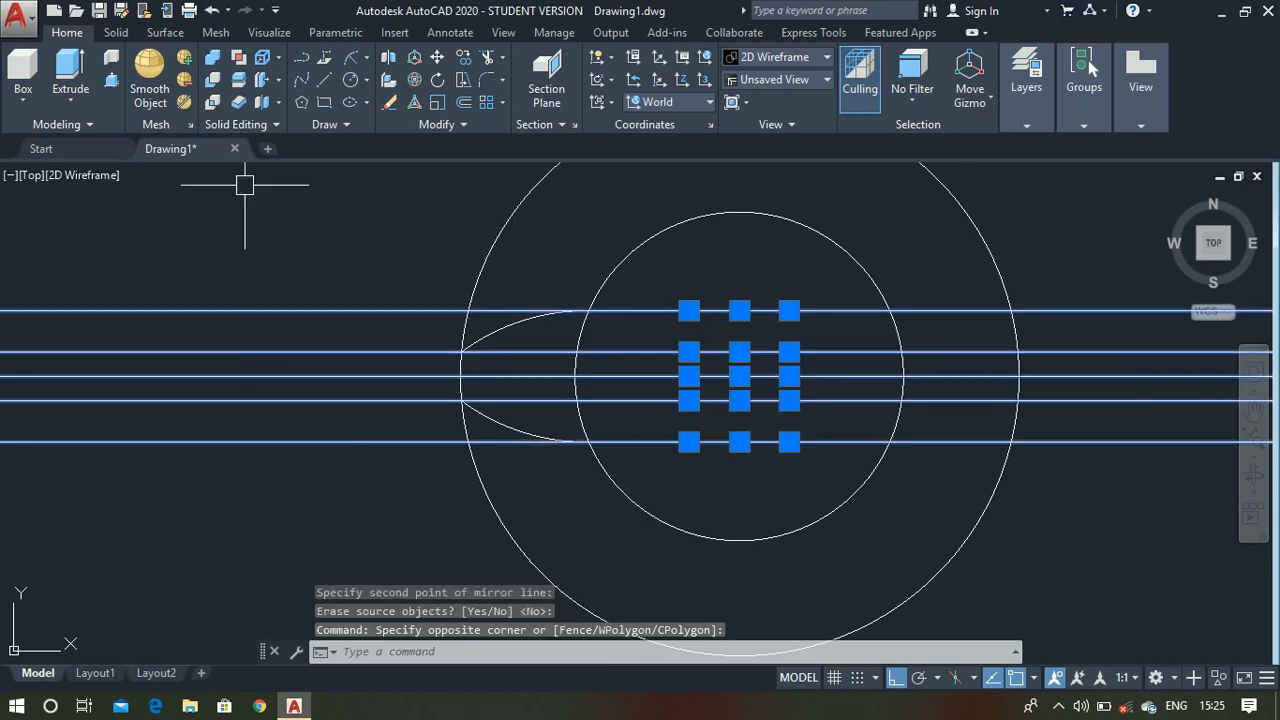
key("Delete")
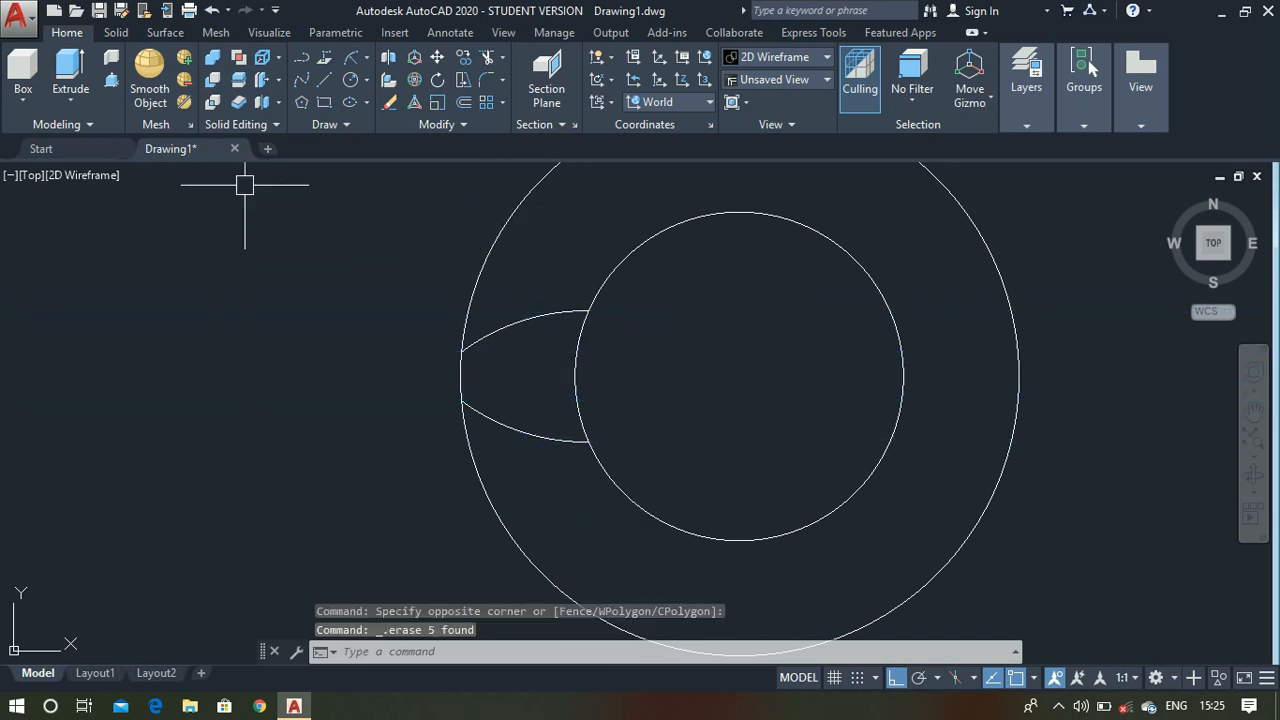
- Trim the outer circle outside the two arcs and the inner circle between them, leaving a single tooth outline
key("Return")
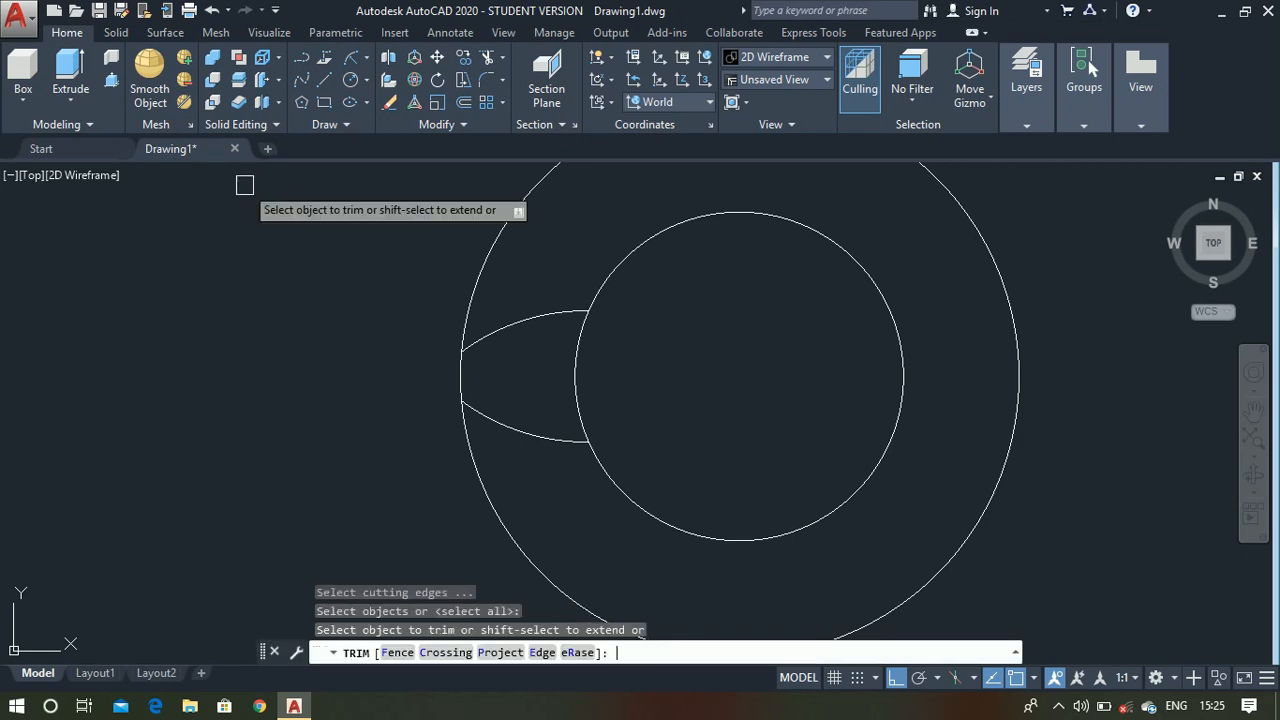
left_click(463, 309)
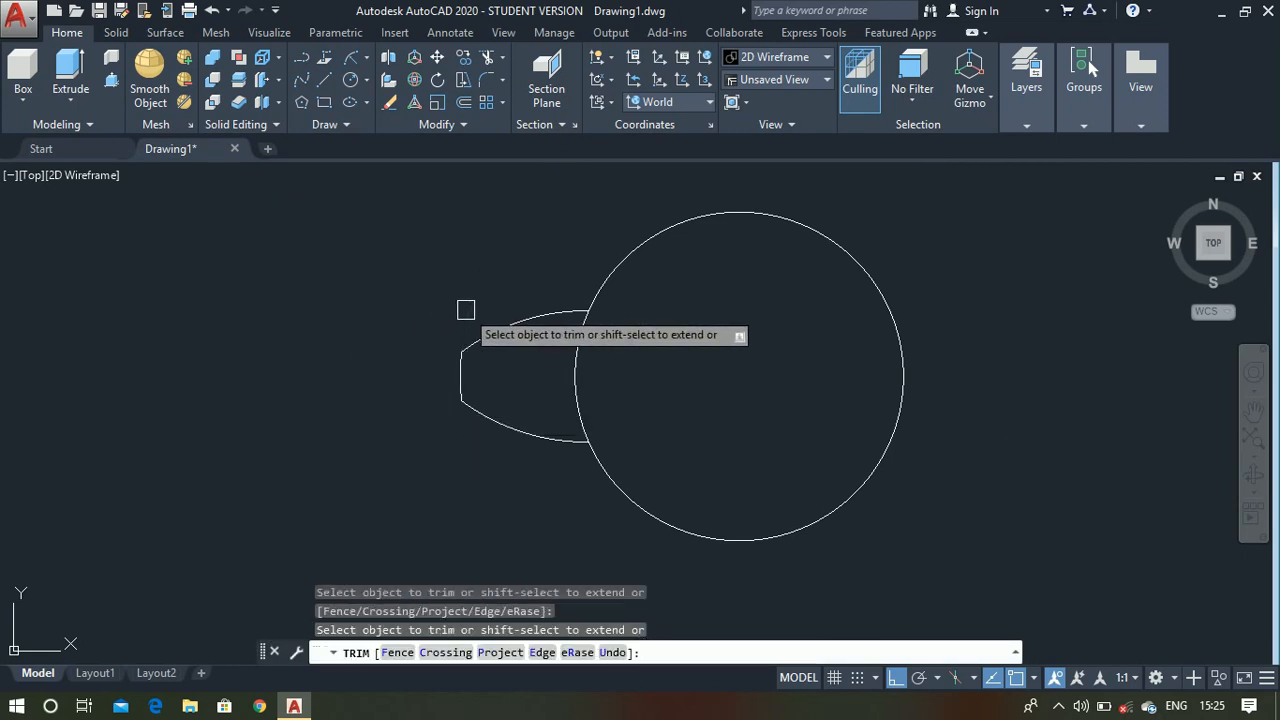
left_click(573, 386)
key("Escape")
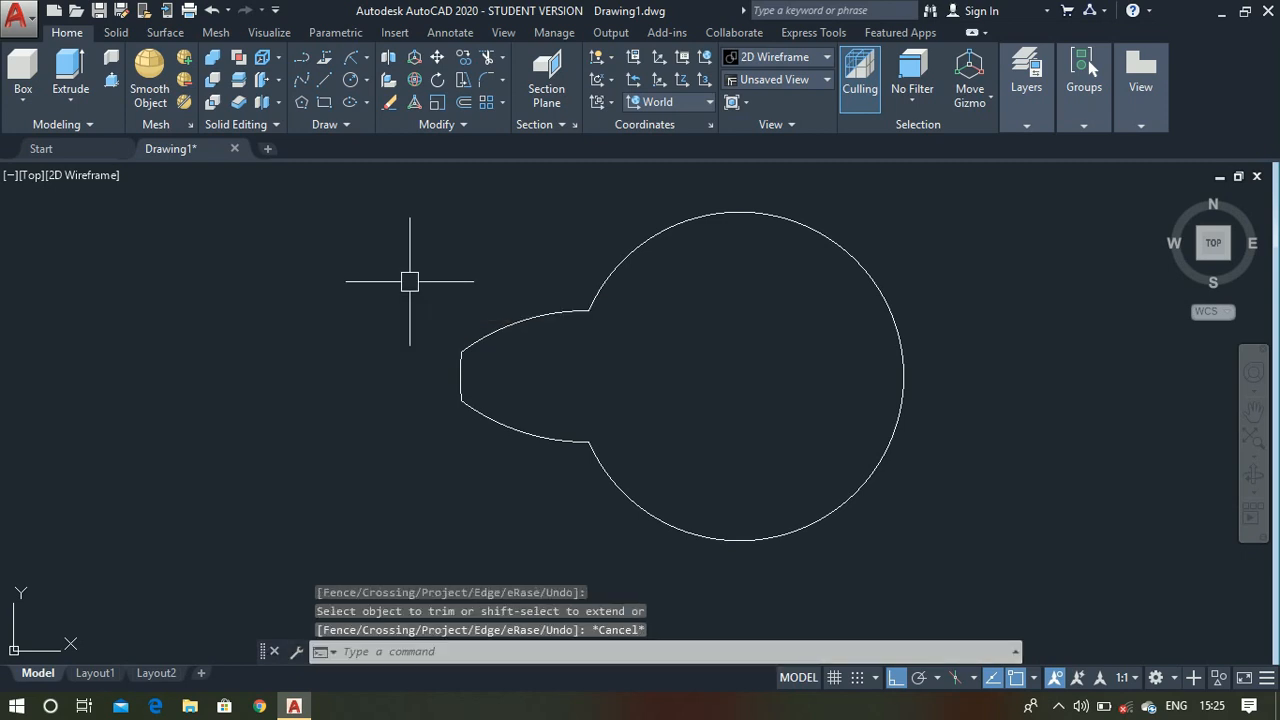
- Polar-array the tooth's two arcs and tip around the circle's center with 6 items over 360 degrees
type("array")
key("Return")
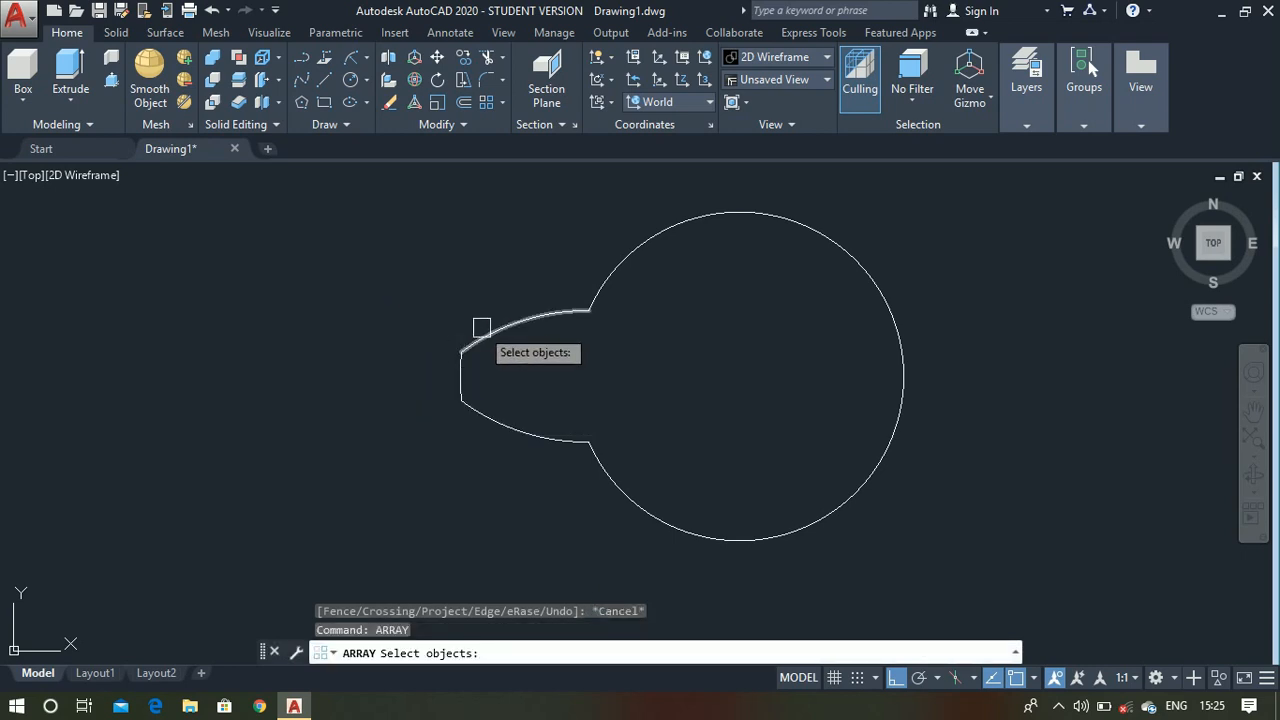
left_click(482, 331)
left_click(457, 388)
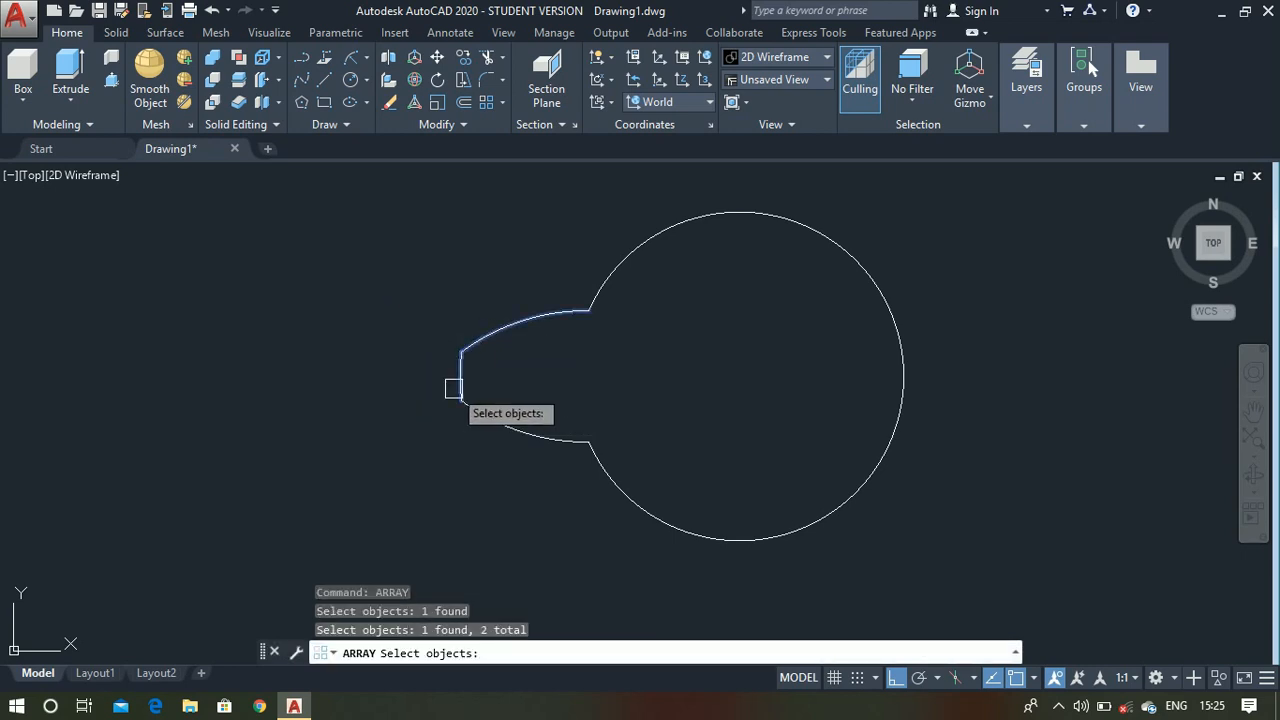
left_click(528, 438)
right_click(387, 331)
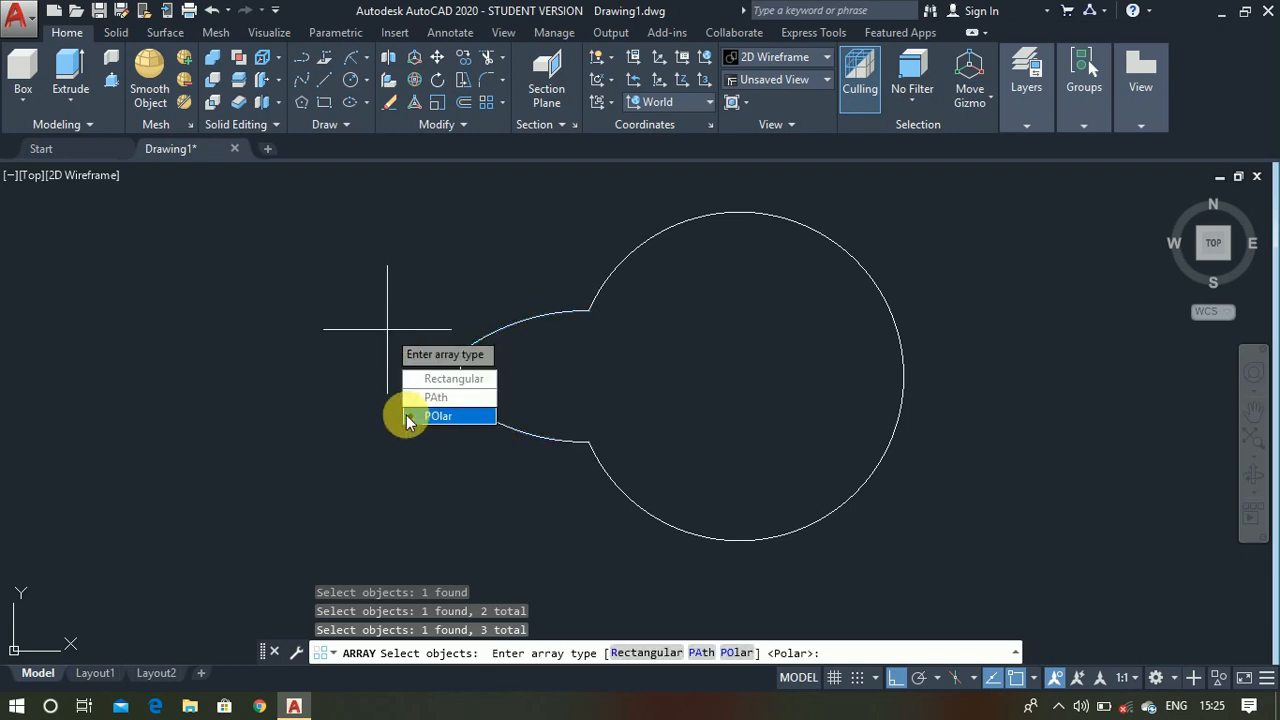
left_click(426, 417)
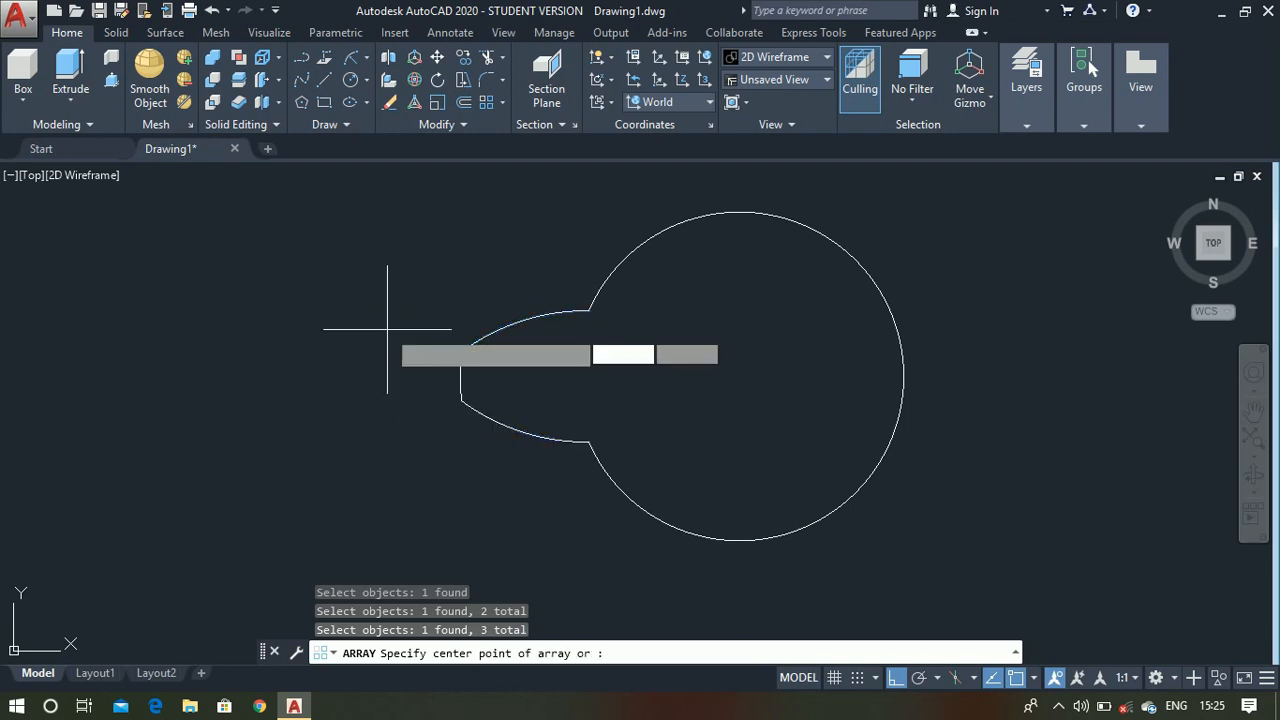
left_click(739, 376)
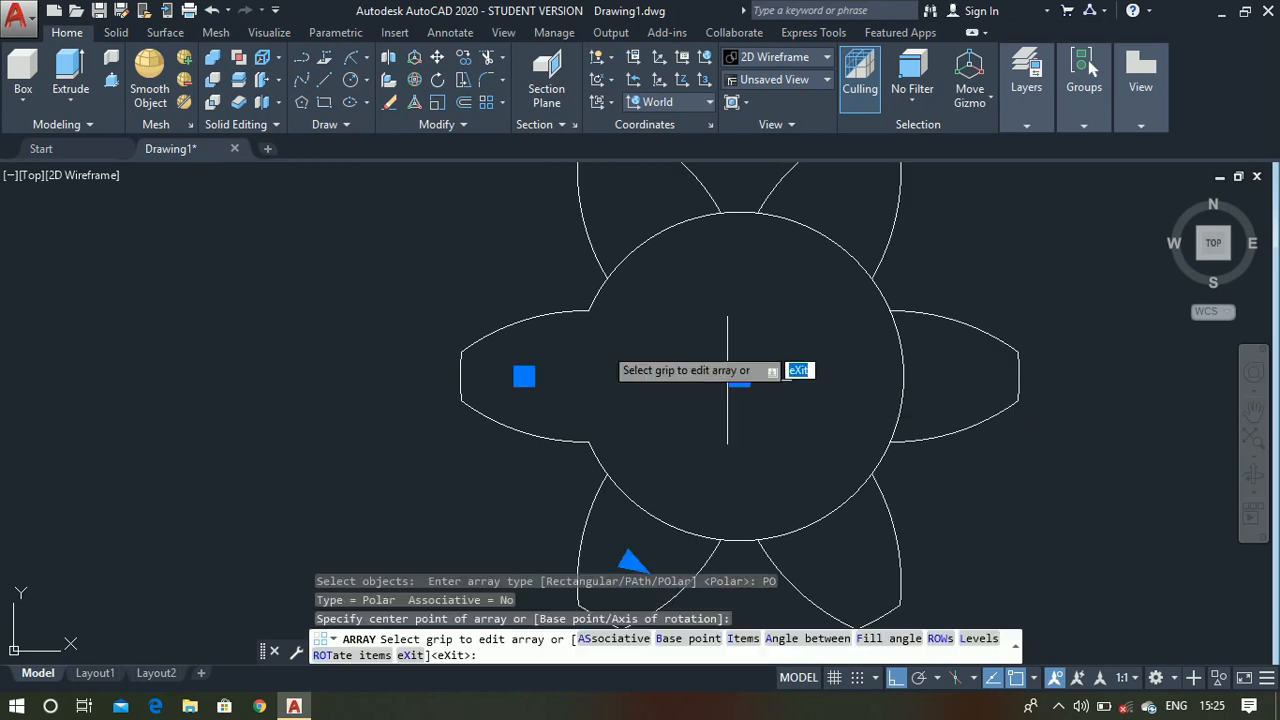
scroll(603, 345, "down", 2)
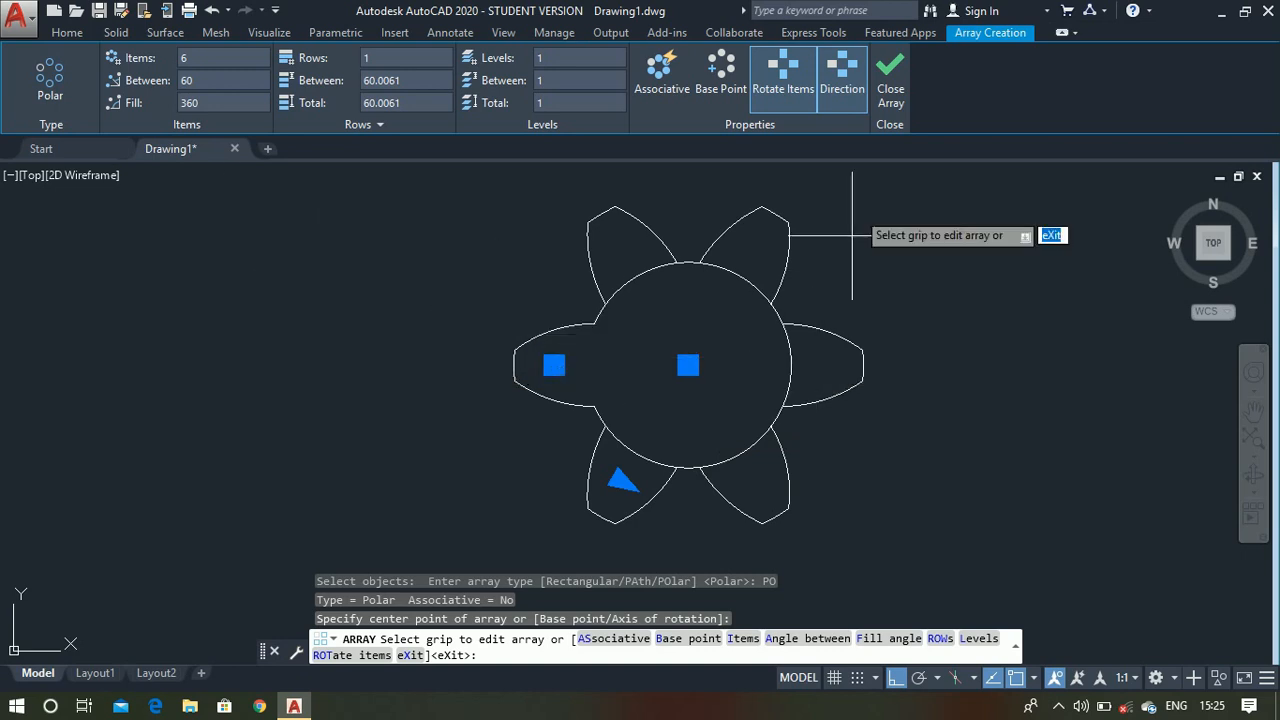
left_click(891, 103)
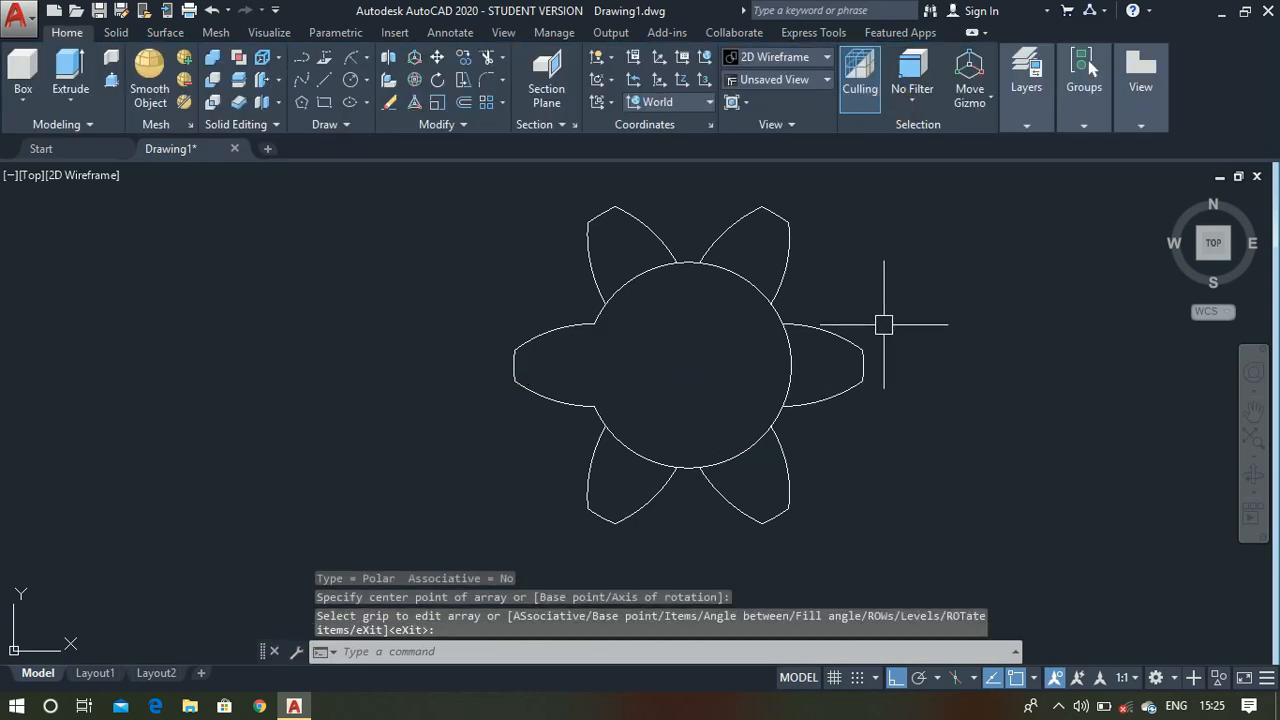
- Trim the circle segments at the base of the remaining teeth to leave one continuous six-tooth outline
type("tr")
key("Return")
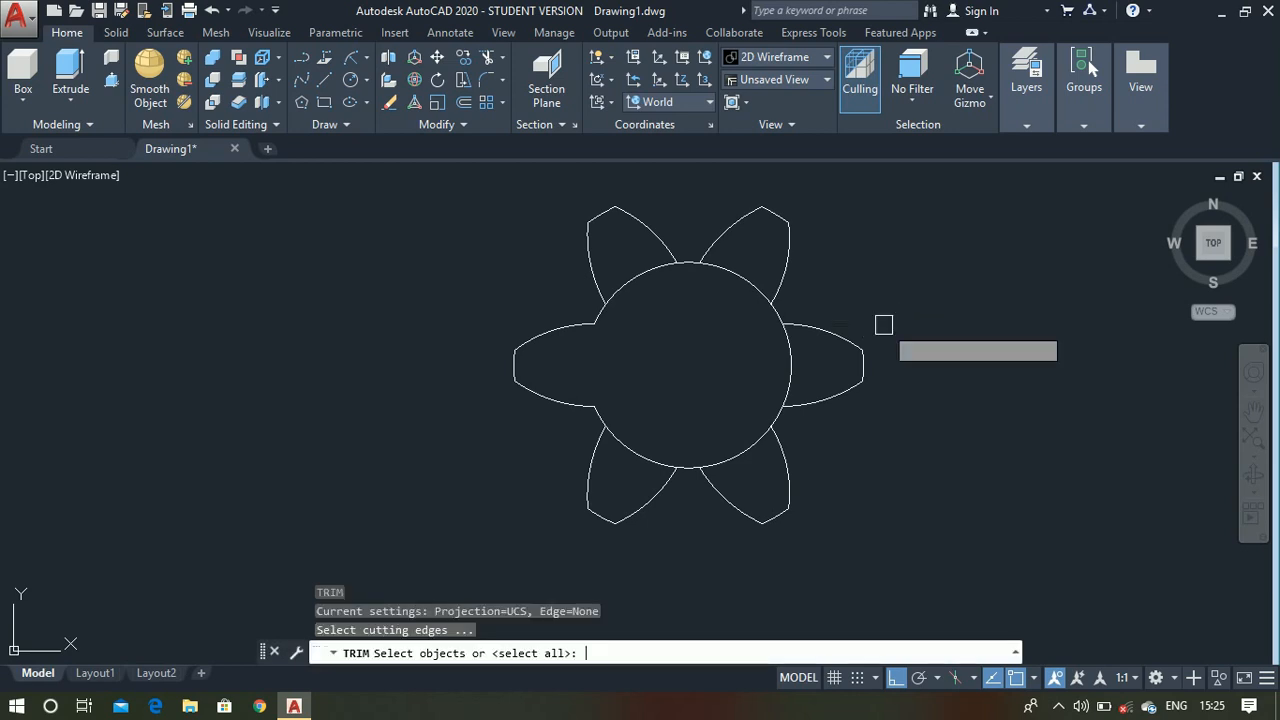
key("Return")
scroll(814, 368, "up", 2)
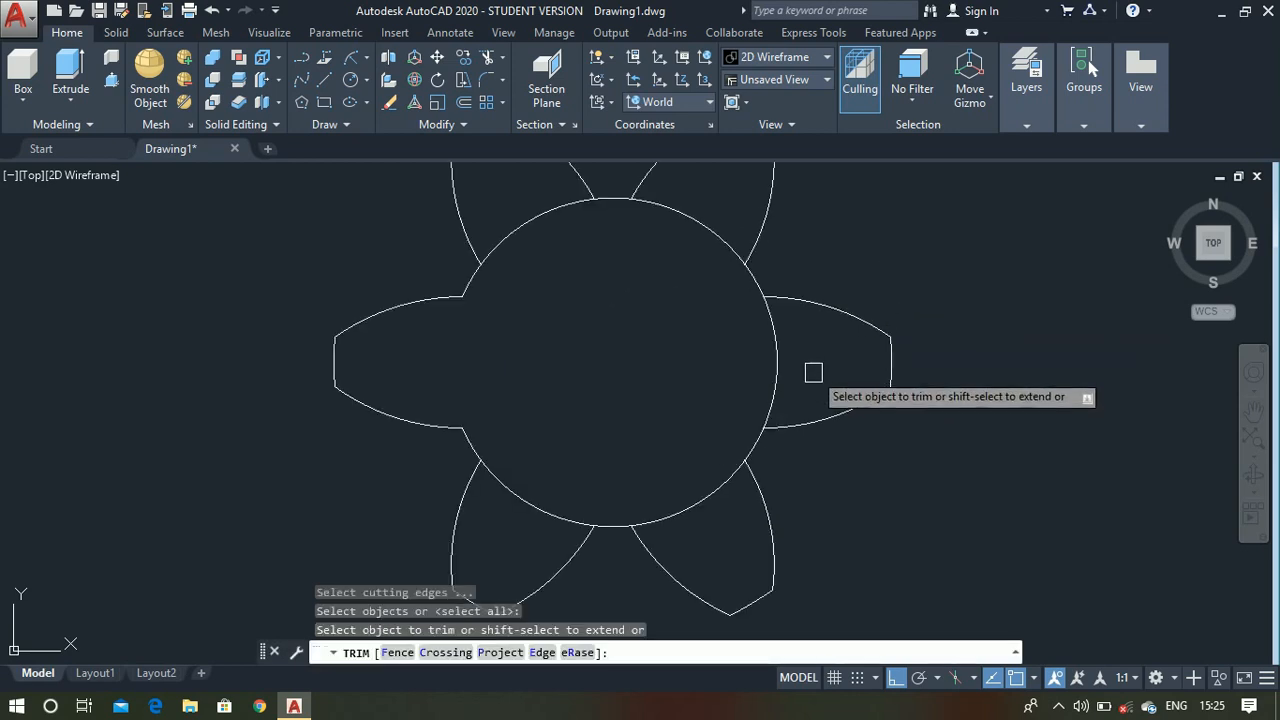
left_click(711, 485)
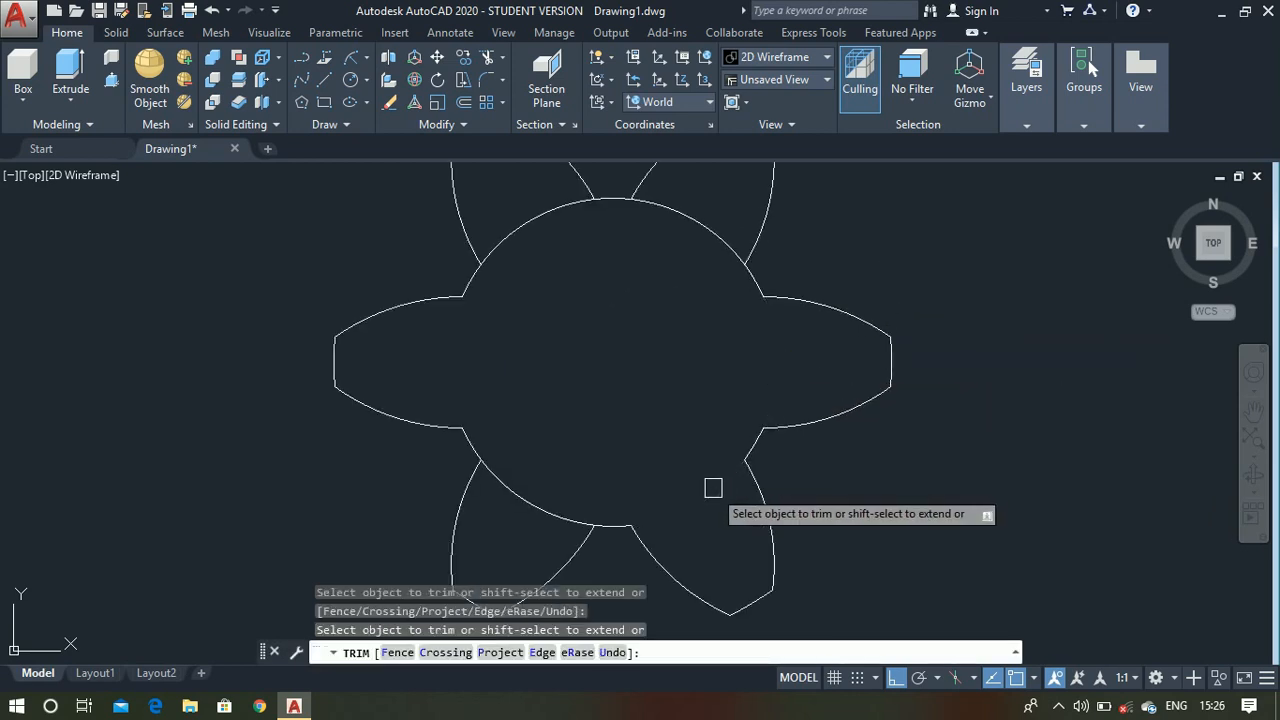
left_click(549, 518)
left_click(702, 222)
left_click(517, 225)
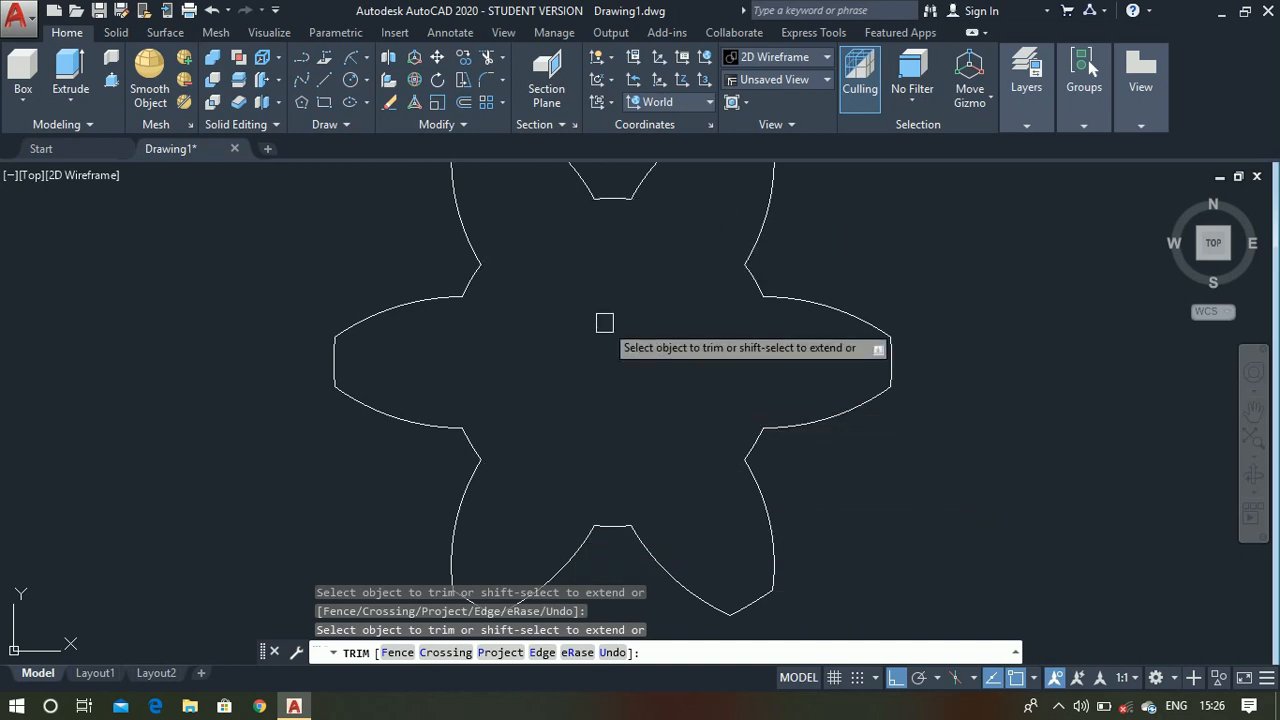
key("Return")
scroll(604, 322, "down", 2)
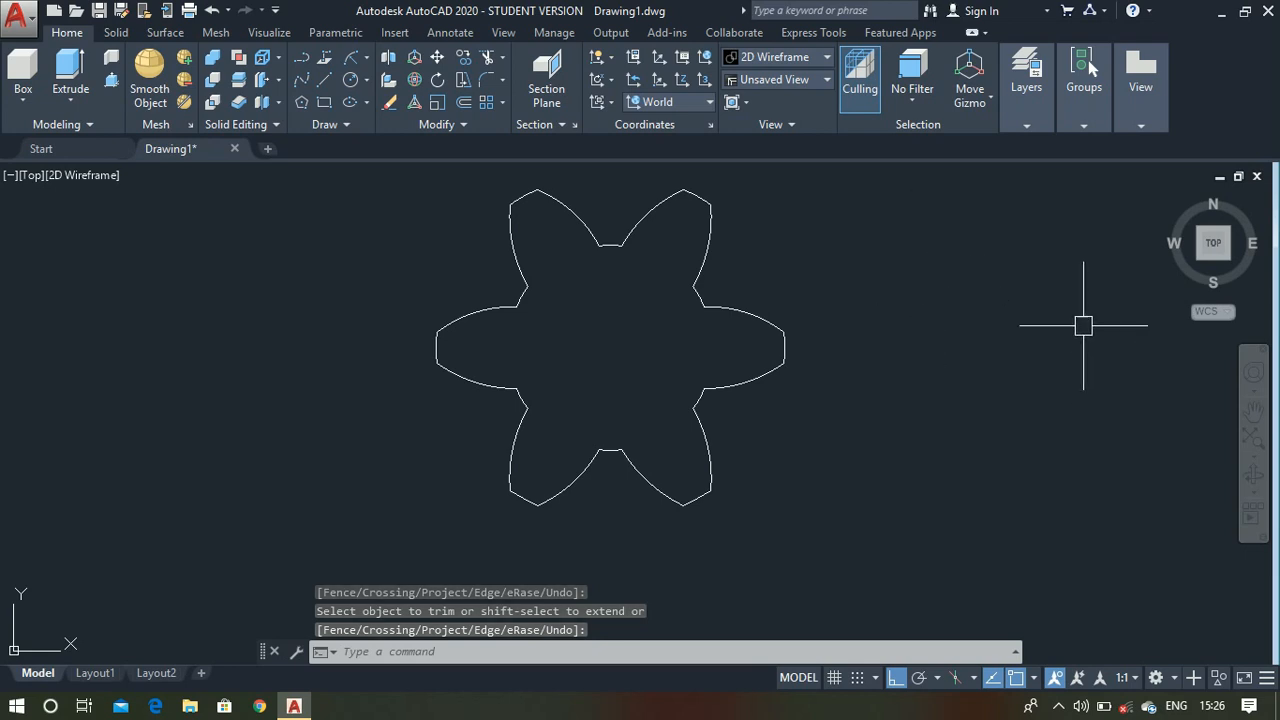
- Switch the drawing from the top view to the isometric home view
left_click(1169, 197)
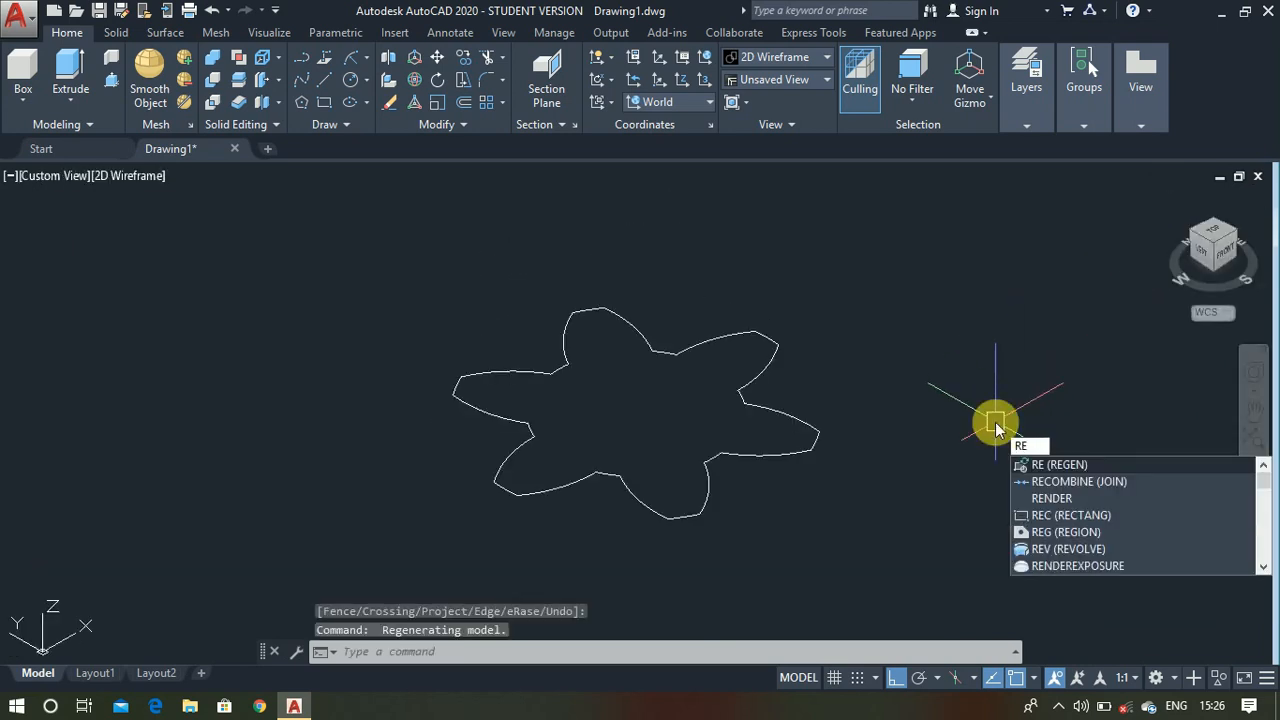
key("BackSpace")
key("BackSpace")
key("Escape")
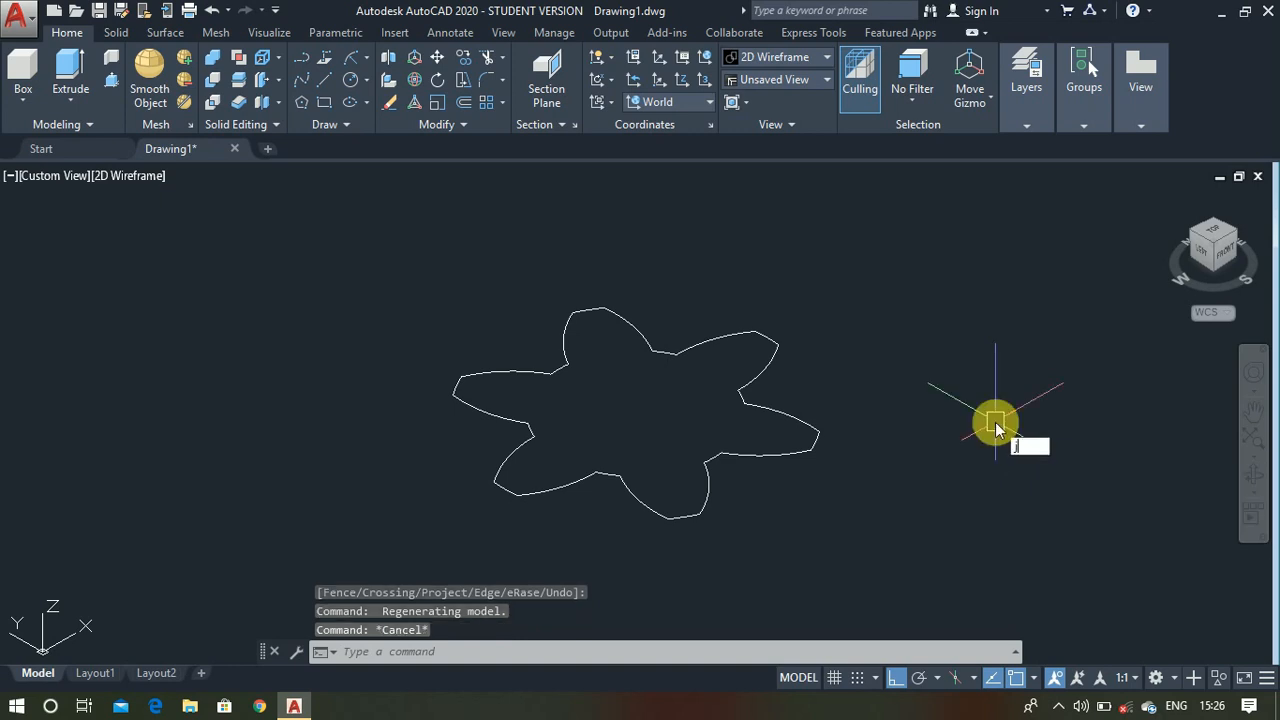
- Join all segments of the six-tooth outline into one polyline and check it by selecting it
type("j")
key("Return")
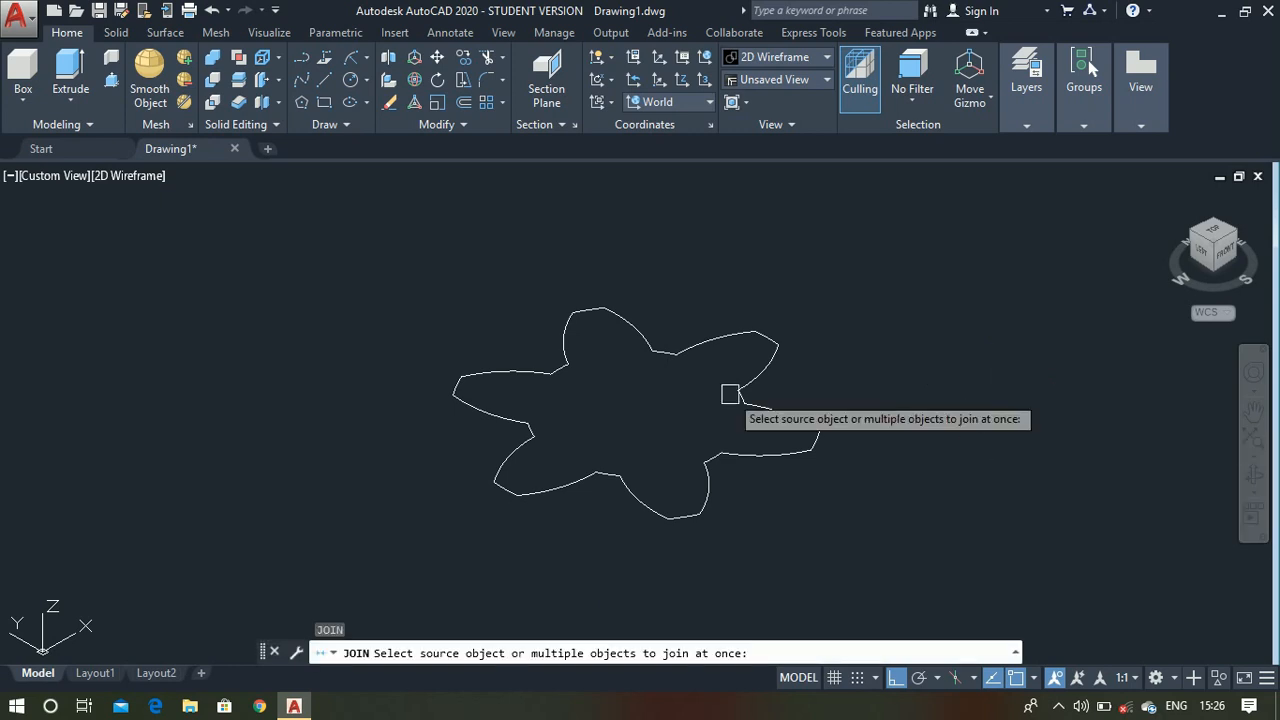
left_click(369, 257)
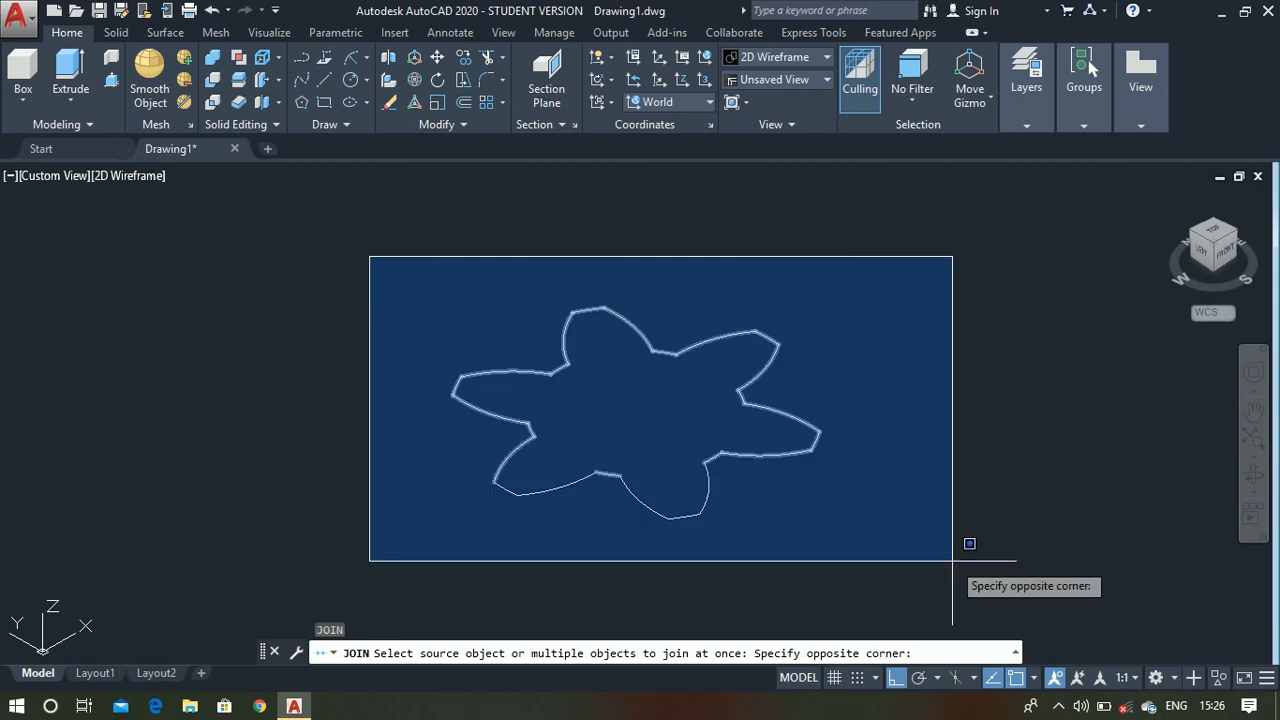
left_click(954, 560)
key("Return")
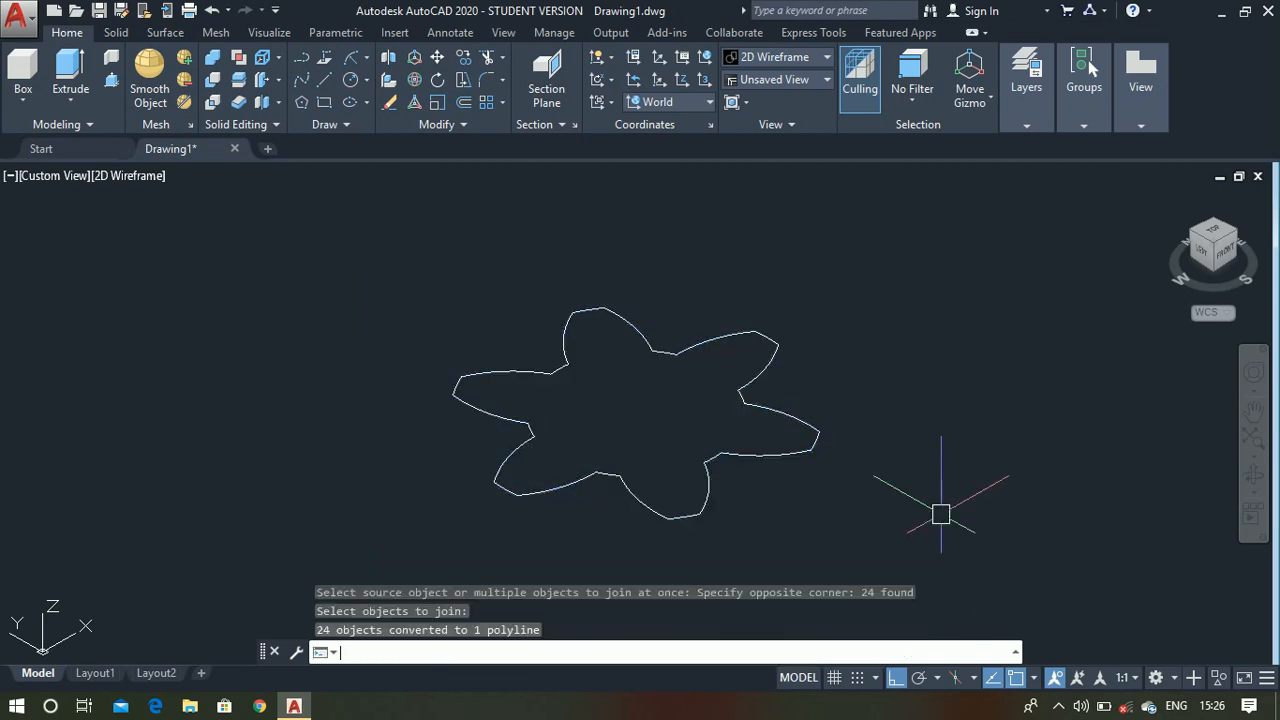
scroll(750, 460, "up", 2)
left_click(755, 453)
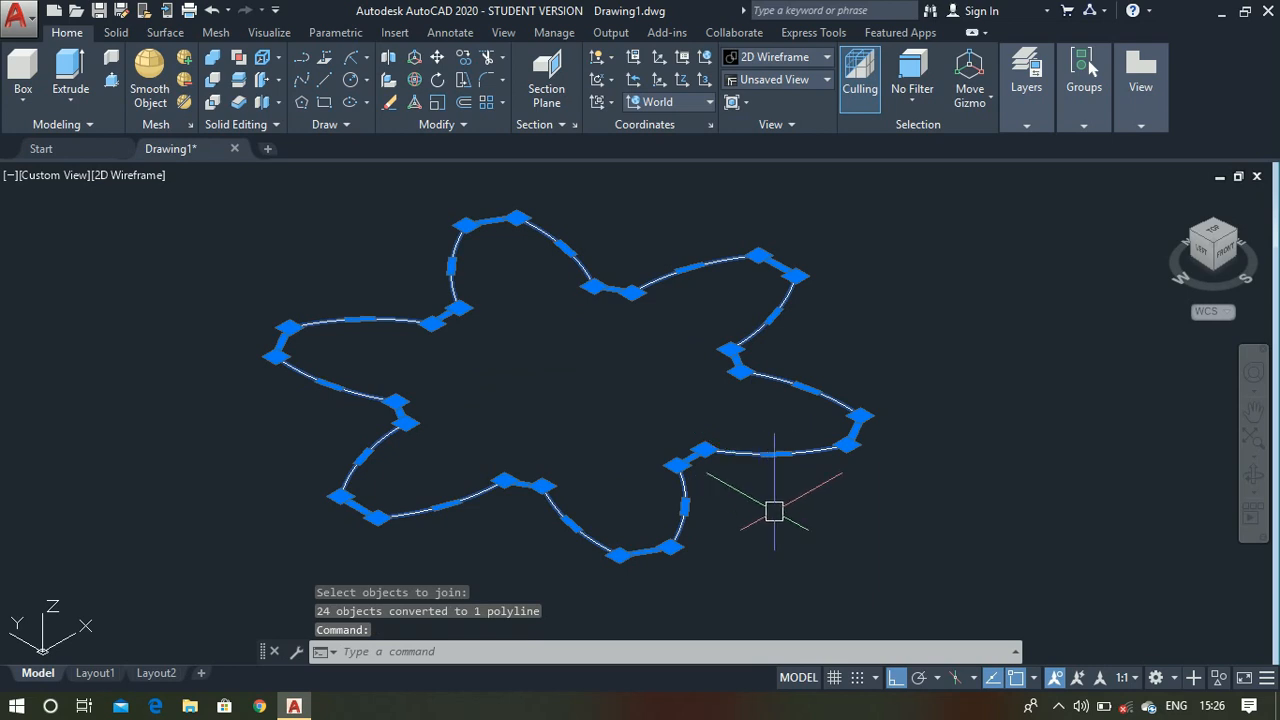
key("Escape")
scroll(715, 355, "down", 2)
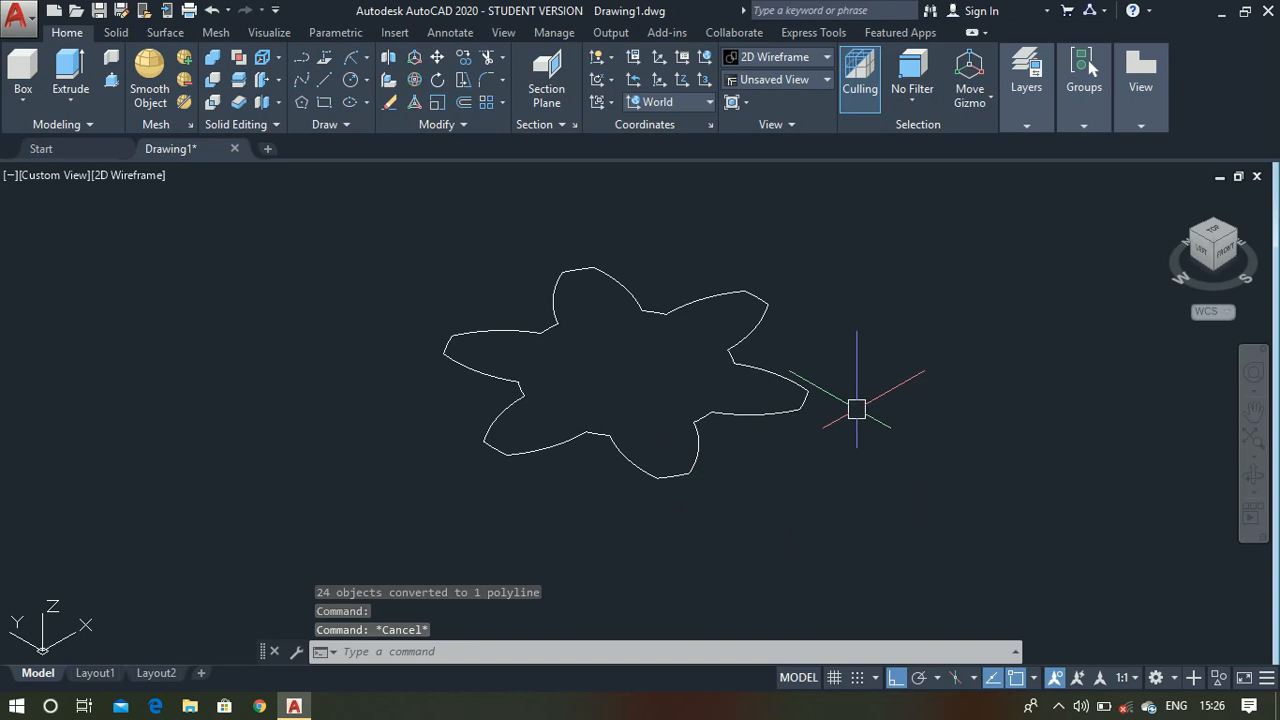
- Copy the six-tooth polyline from its center to two positions along the X axis, one on each side of the original
type("copy")
key("Return")
left_click(778, 367)
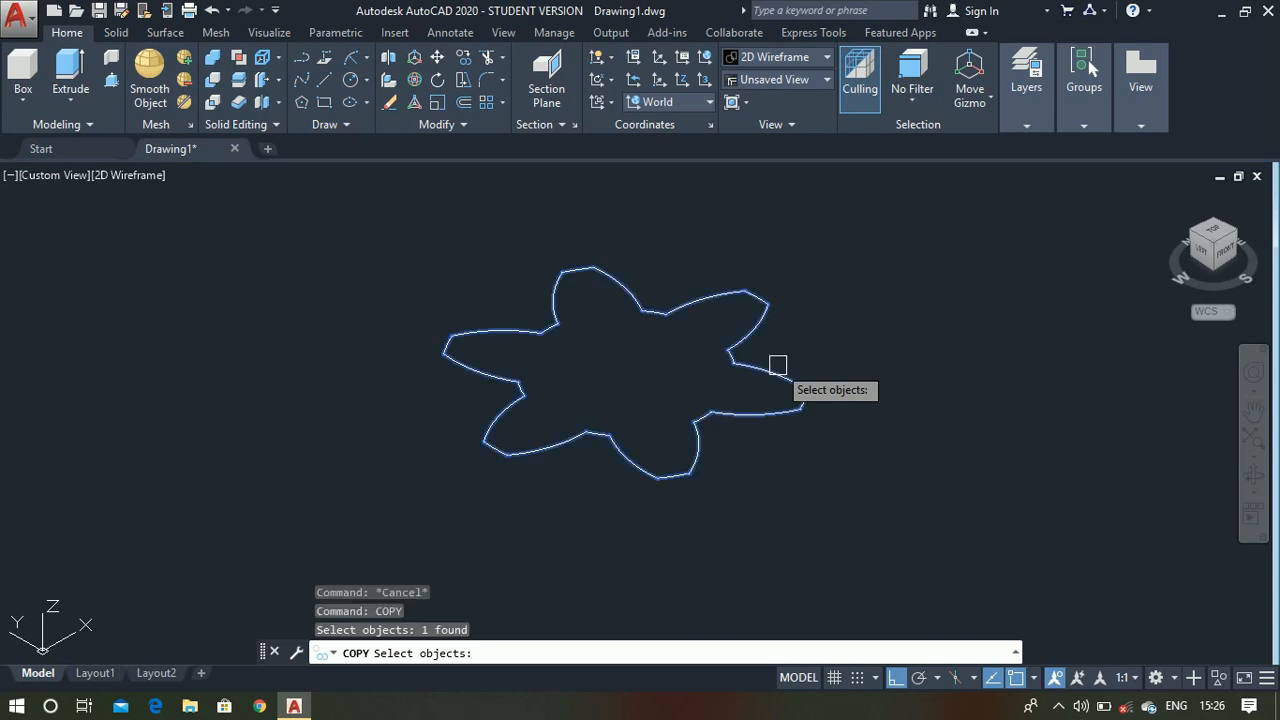
key("Return")
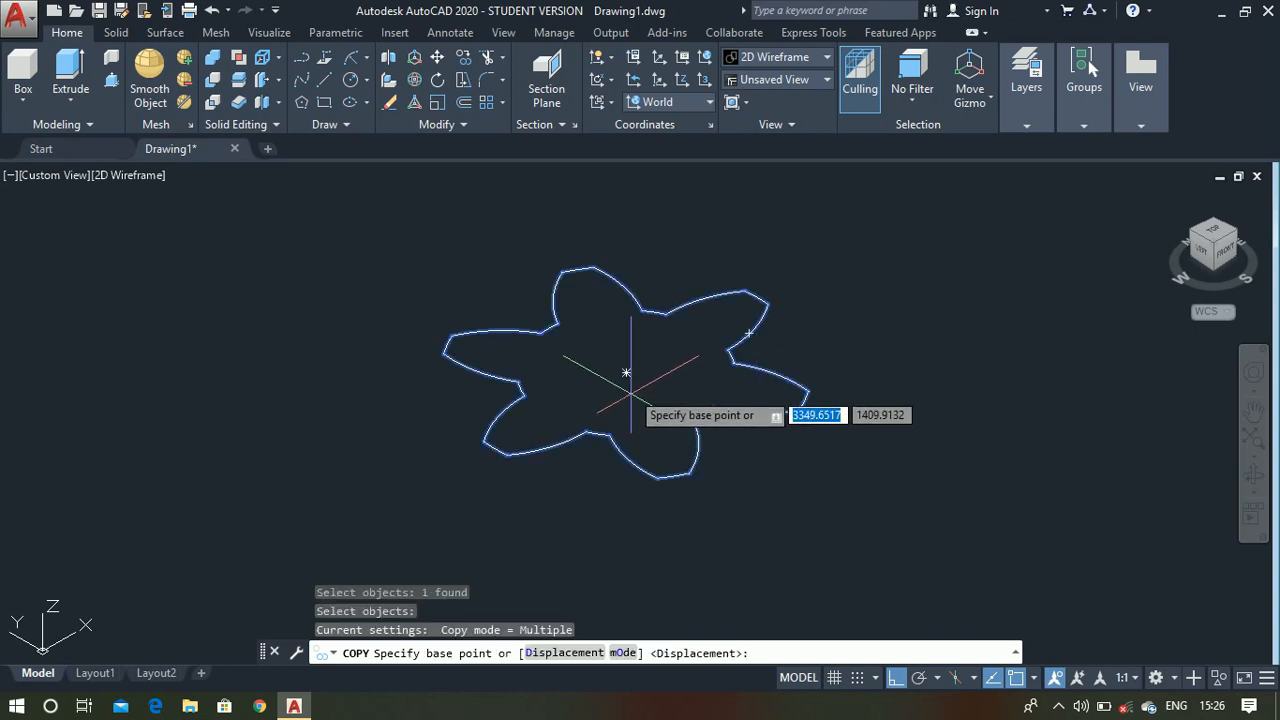
left_click(626, 373)
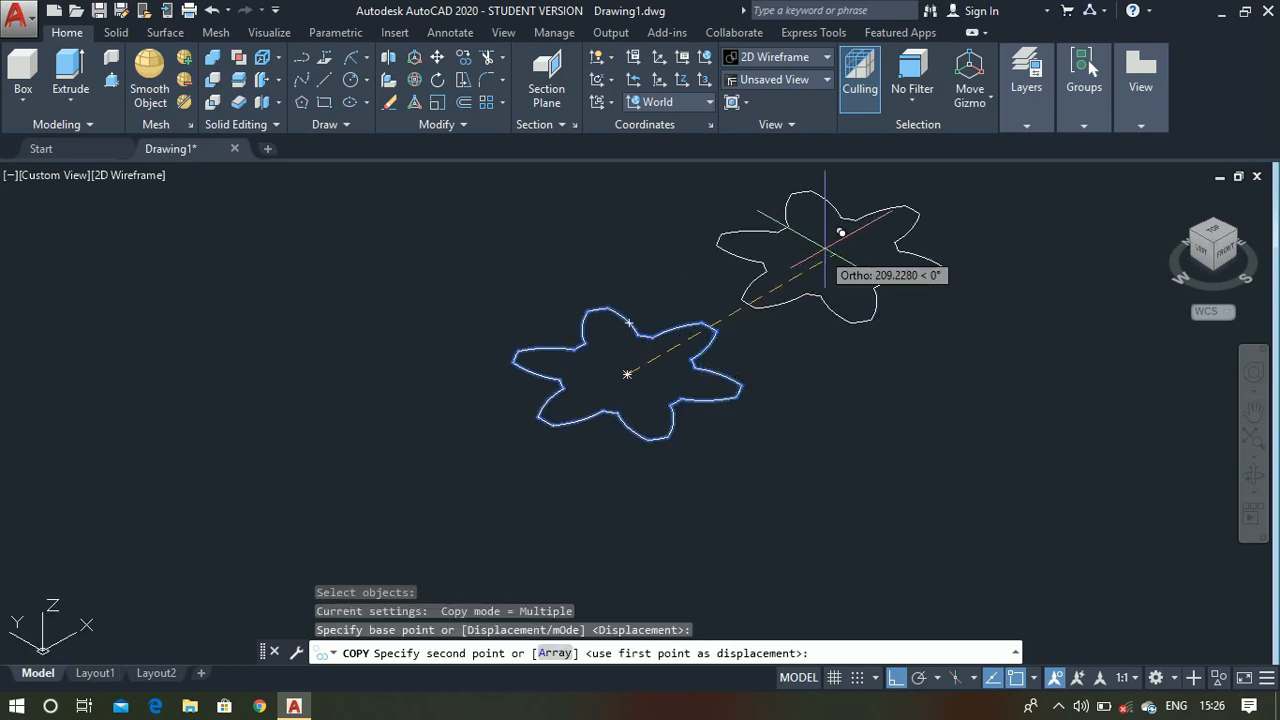
left_click(811, 262)
scroll(813, 265, "down", 2)
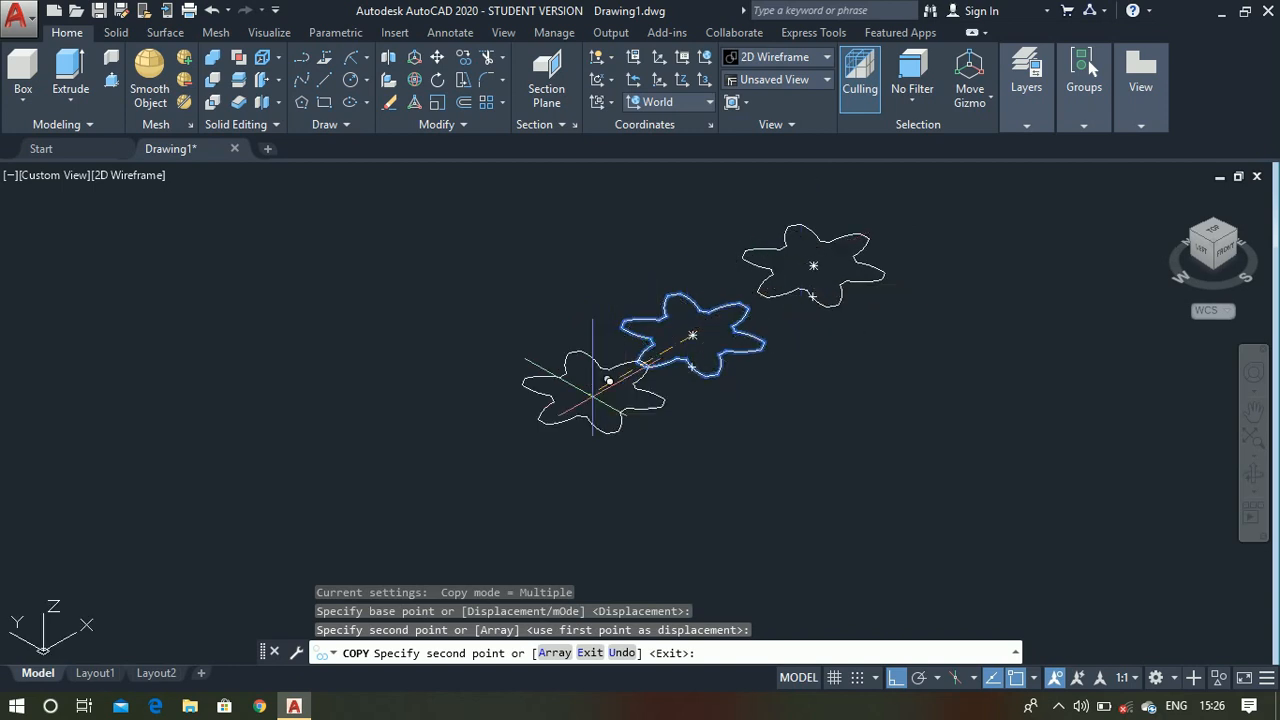
left_click(590, 399)
key("Escape")
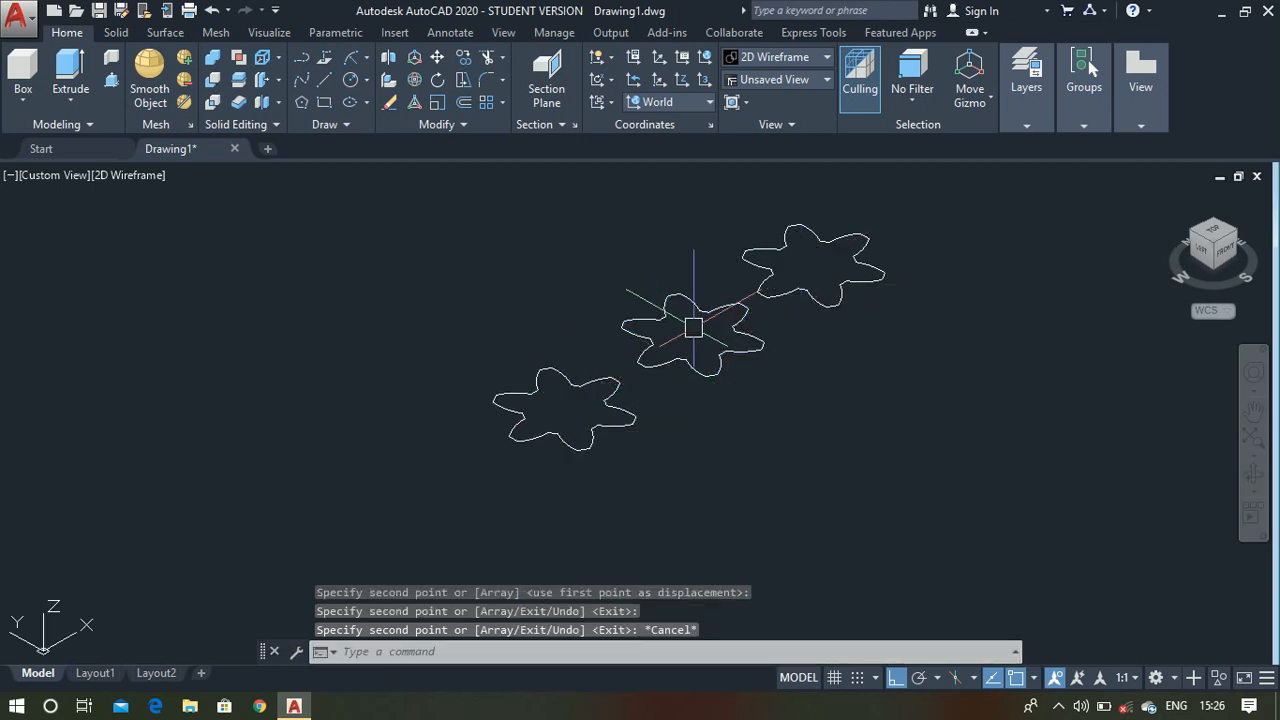
- Scale the middle six-tooth outline about its center by a factor of 0.75
scroll(694, 329, "up", 2)
scroll(702, 356, "up", 5)
scroll(699, 390, "down", 3)
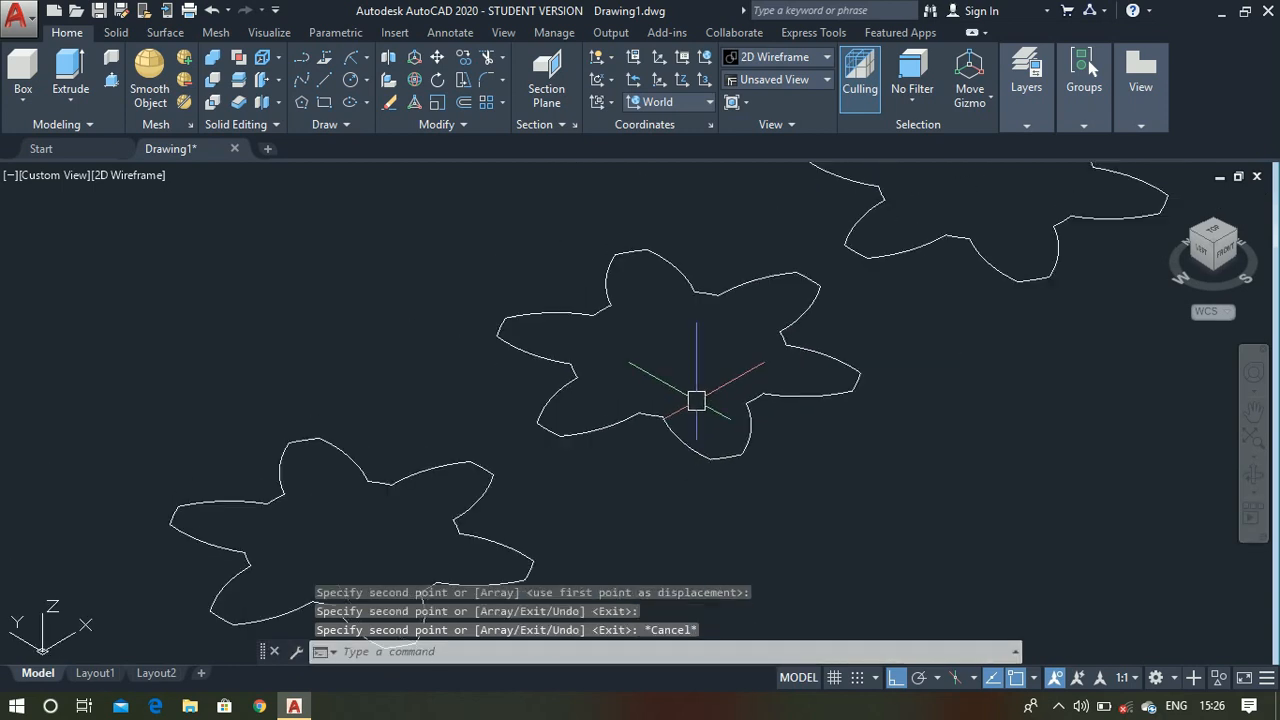
left_click(670, 424)
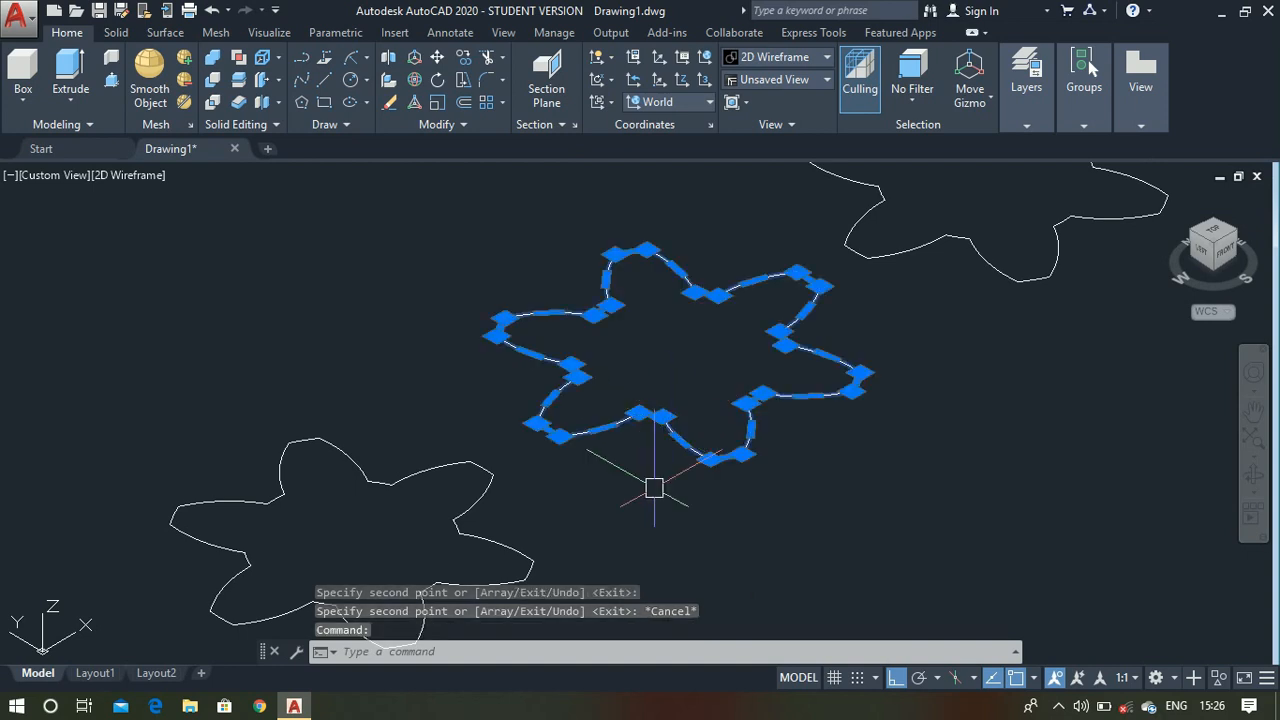
type("scal")
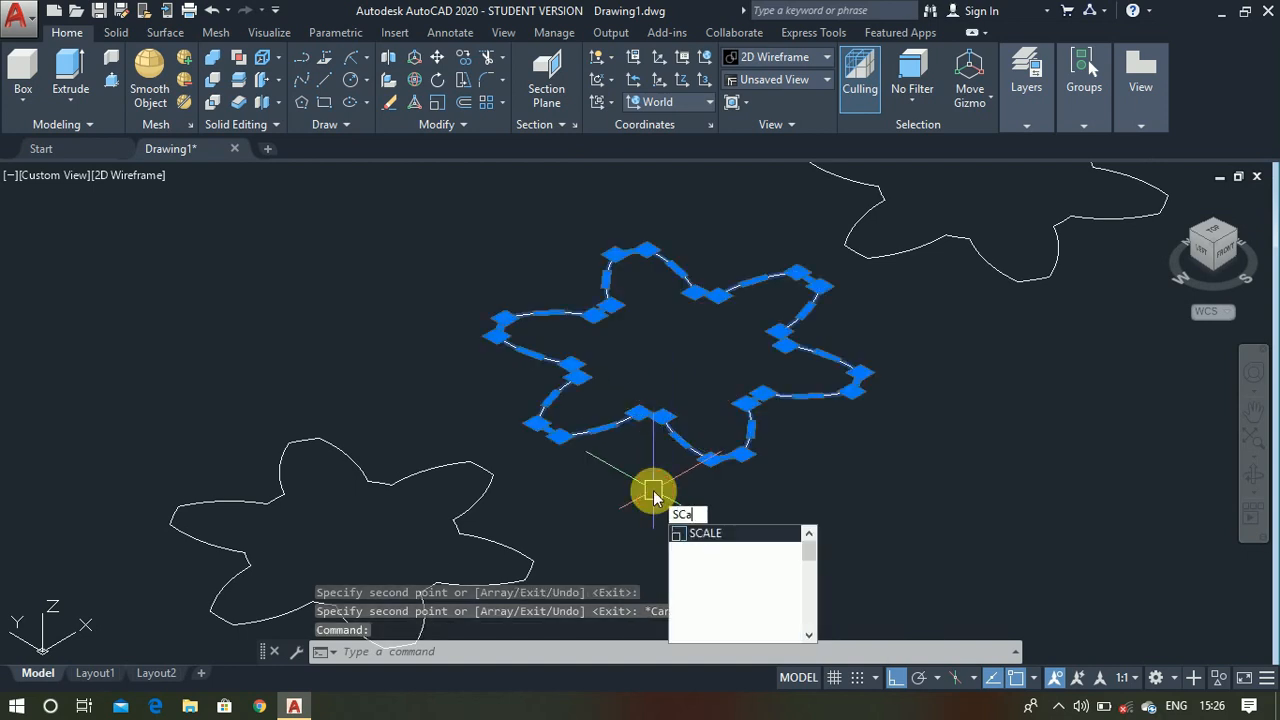
key("Return")
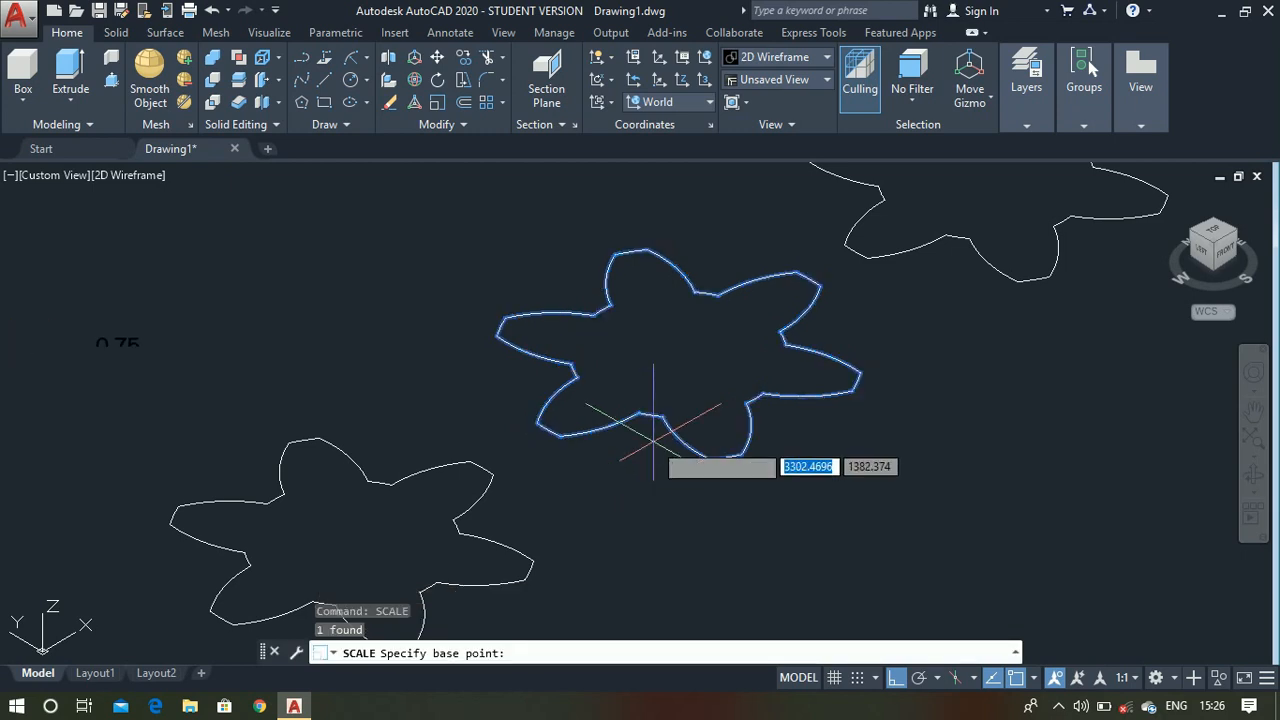
left_click(679, 356)
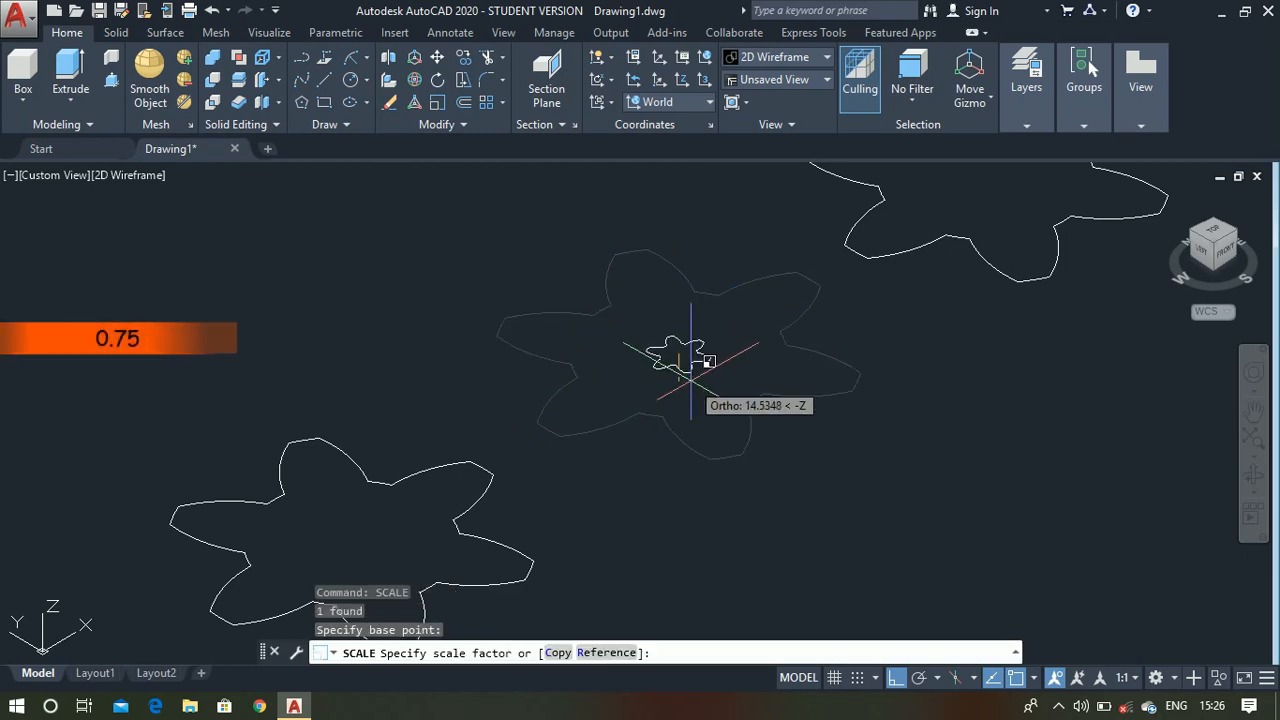
type("0.75")
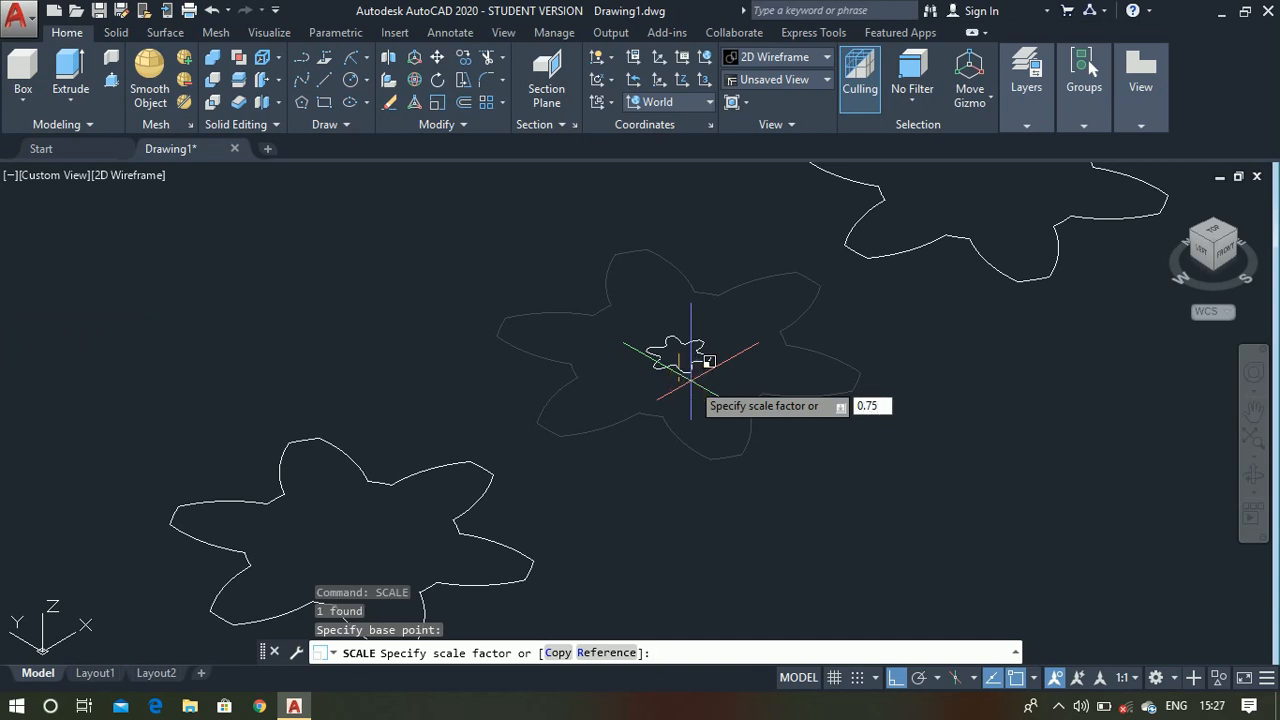
key("Return")
- Scale the outline copy at the positive X end of the row about its center by a factor of 0.5
scroll(691, 376, "down", 3)
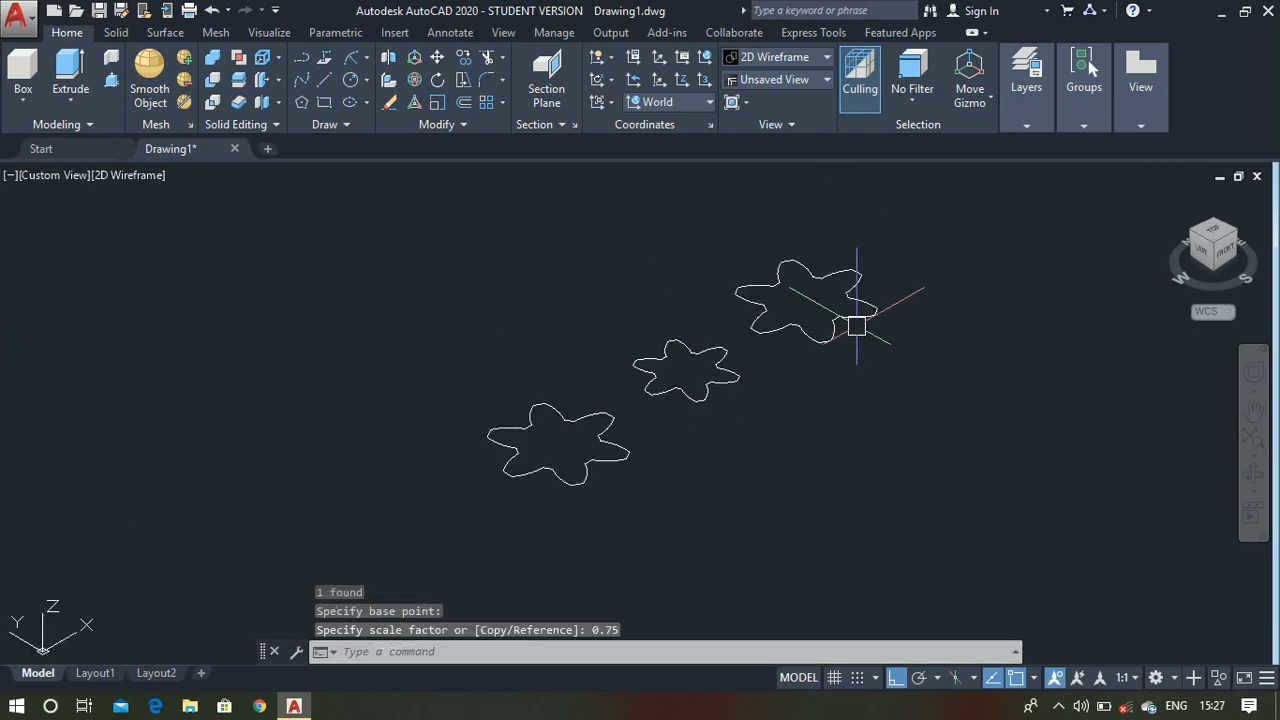
scroll(856, 270, "up", 2)
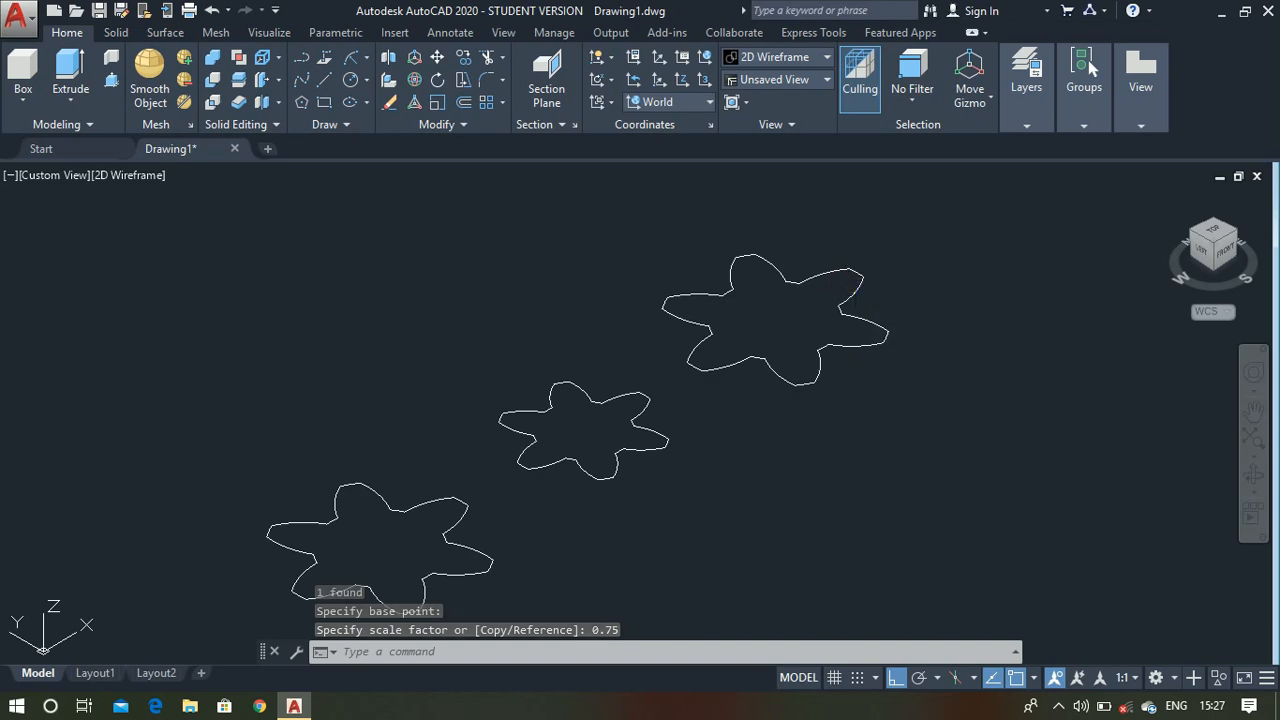
key("Return")
left_click(856, 270)
key("Return")
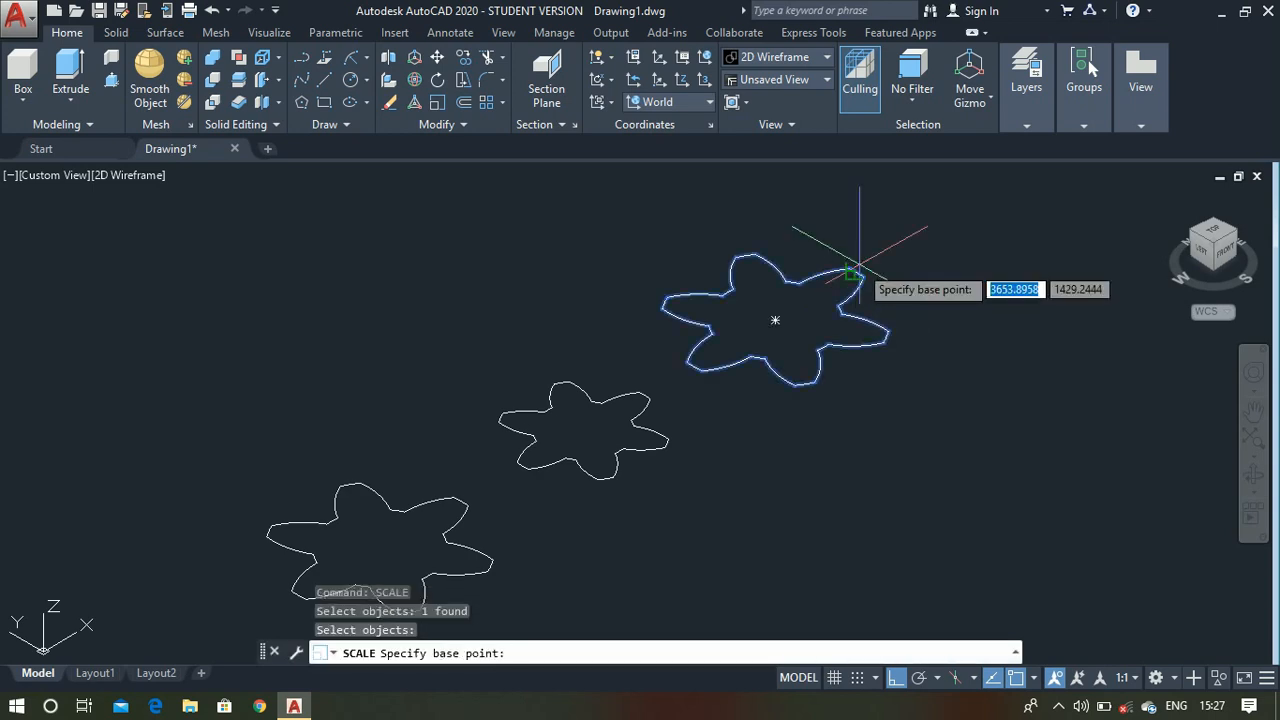
left_click(774, 316)
scroll(774, 316, "up", 5)
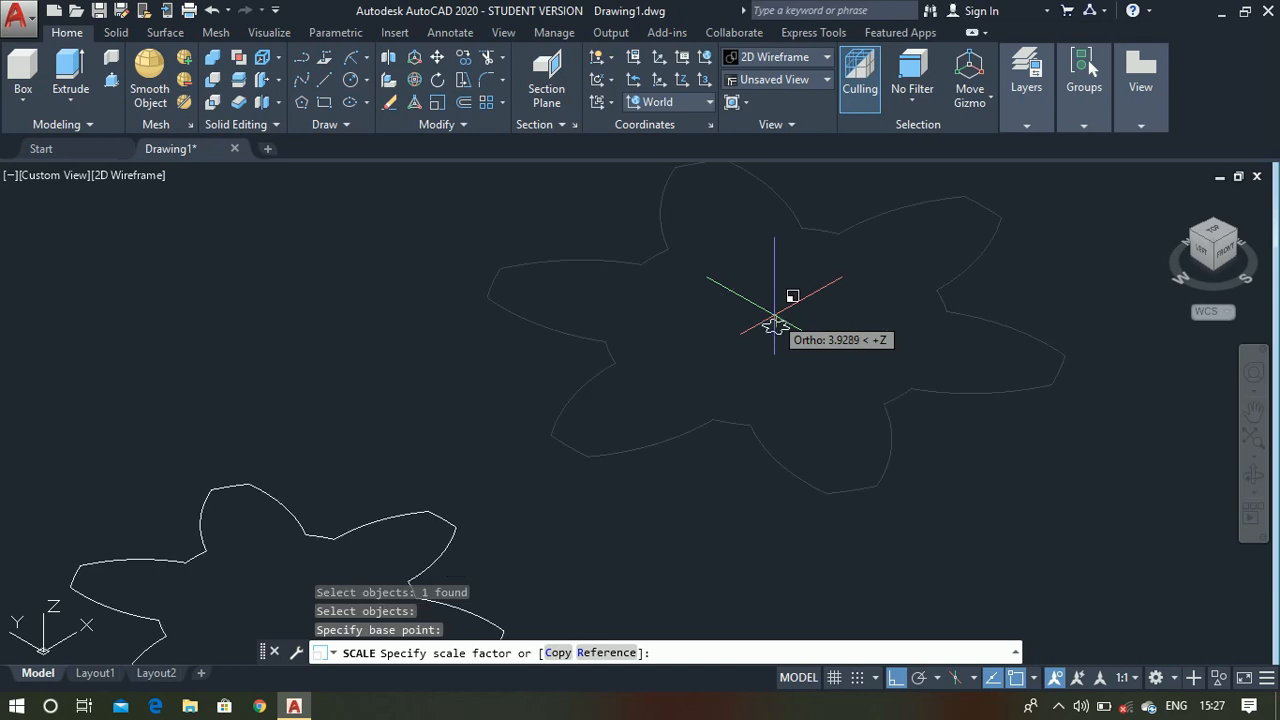
type("0.5")
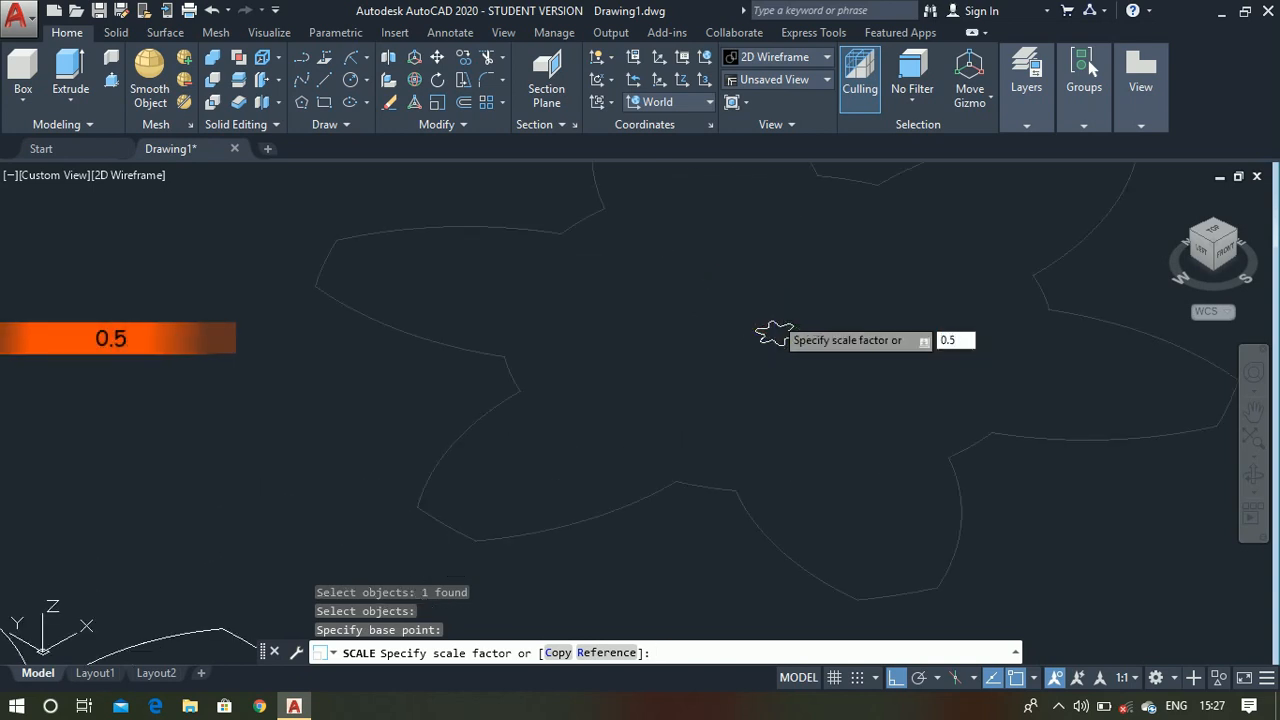
key("Return")
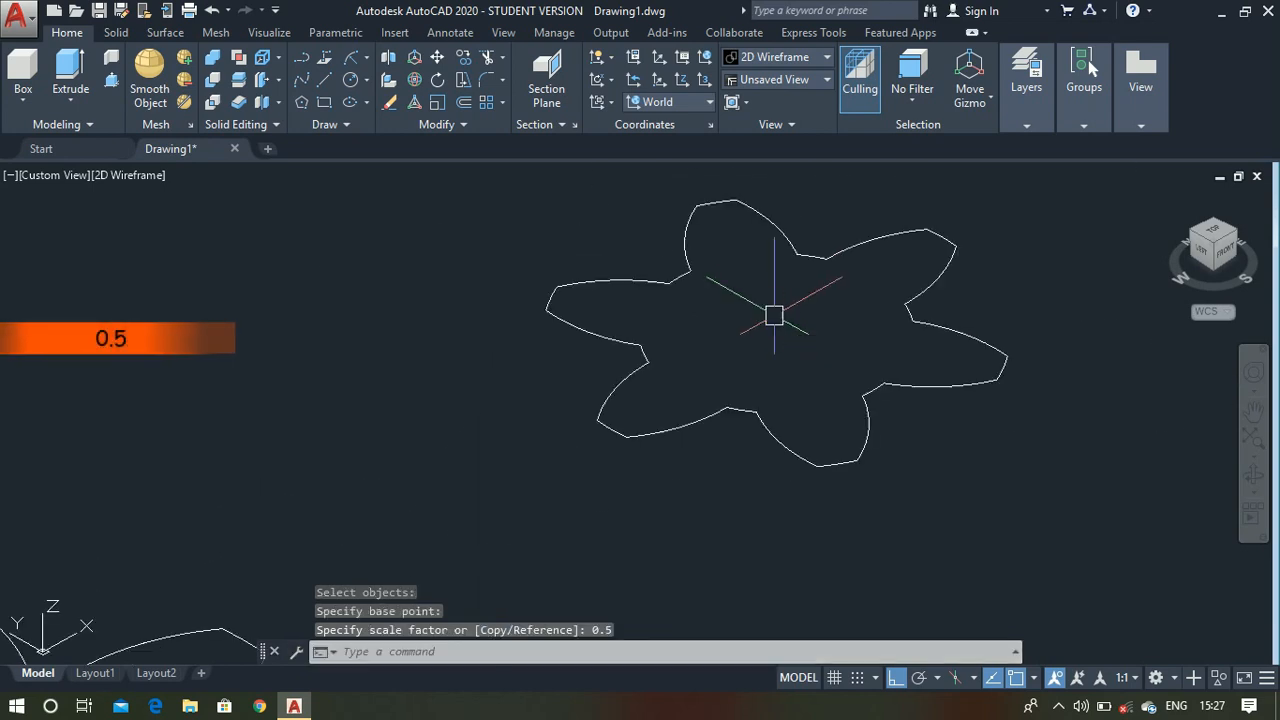
- Rotate the middle outline 15 degrees about its center
scroll(771, 309, "down", 5)
scroll(626, 410, "up", 6)
scroll(617, 331, "down", 3)
scroll(769, 235, "up", 2)
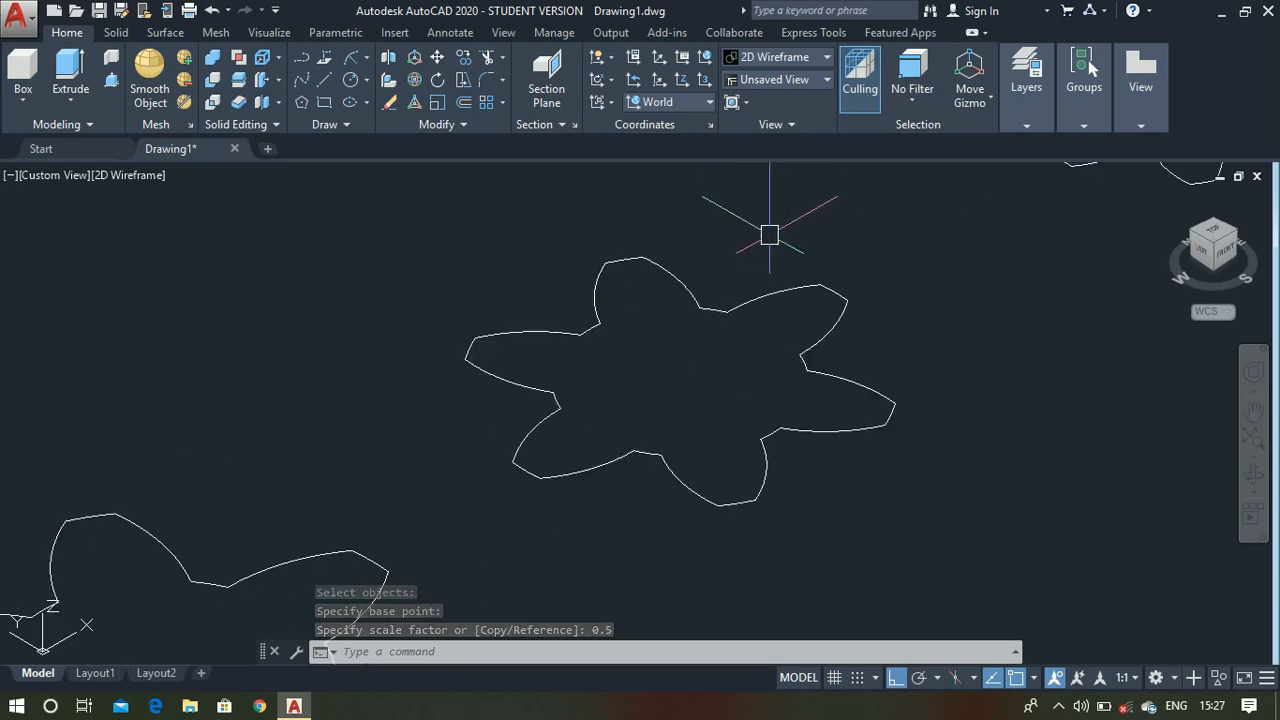
type("ROAte")
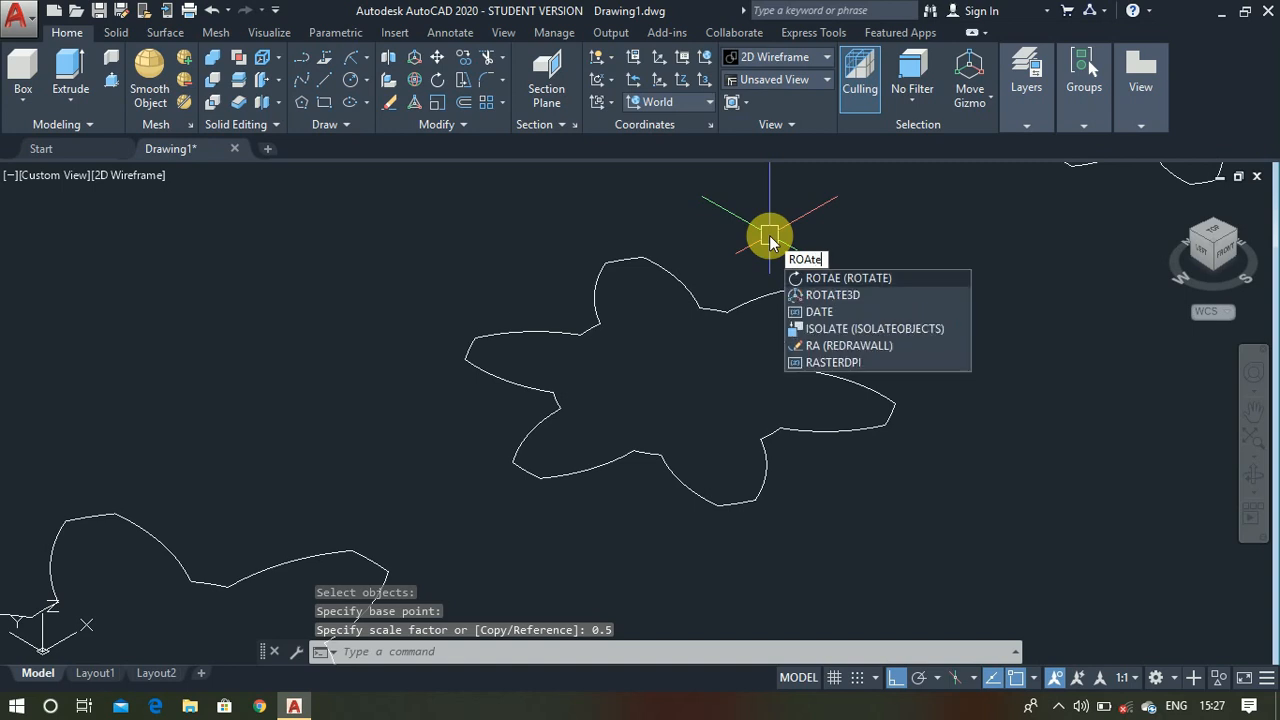
key("Return")
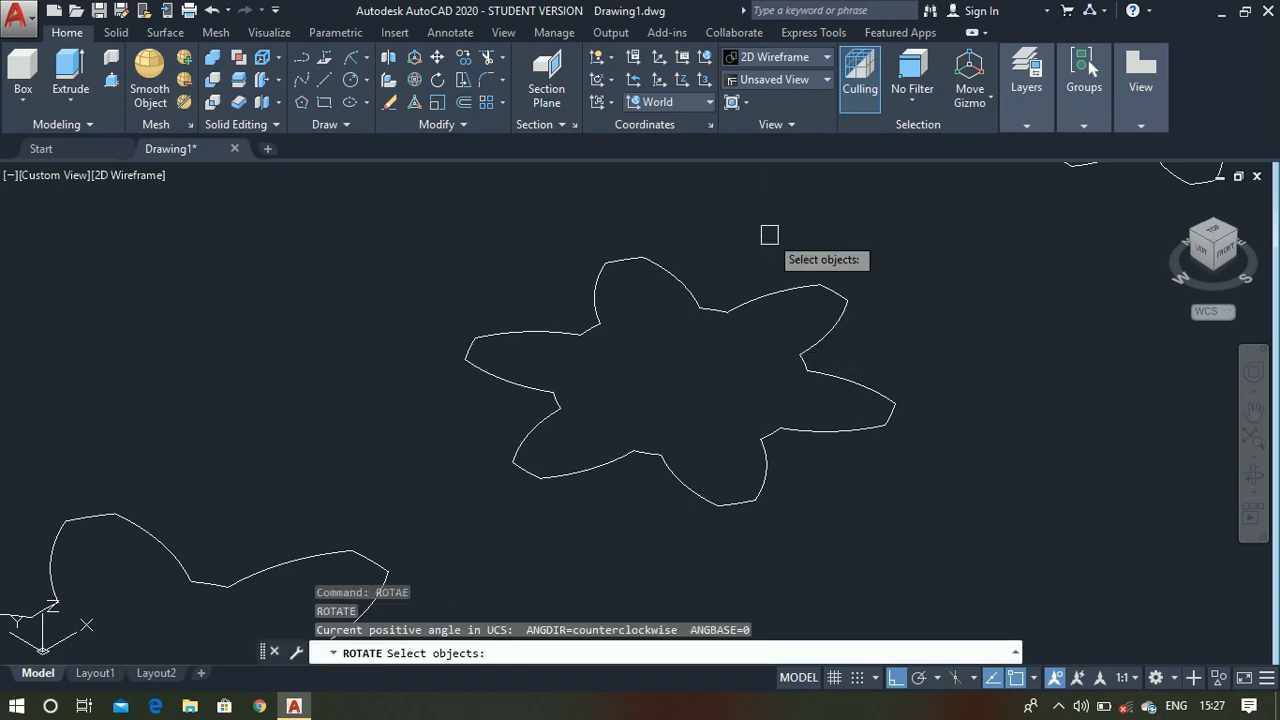
left_click(747, 303)
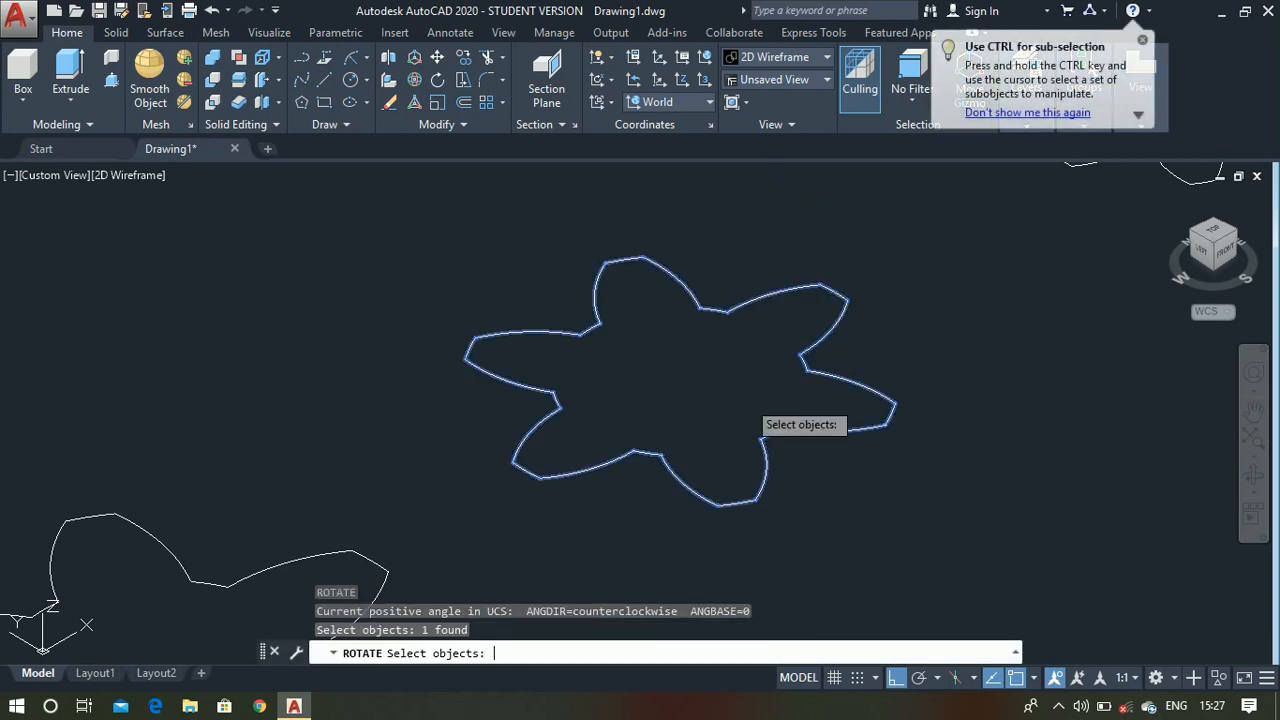
key("Return")
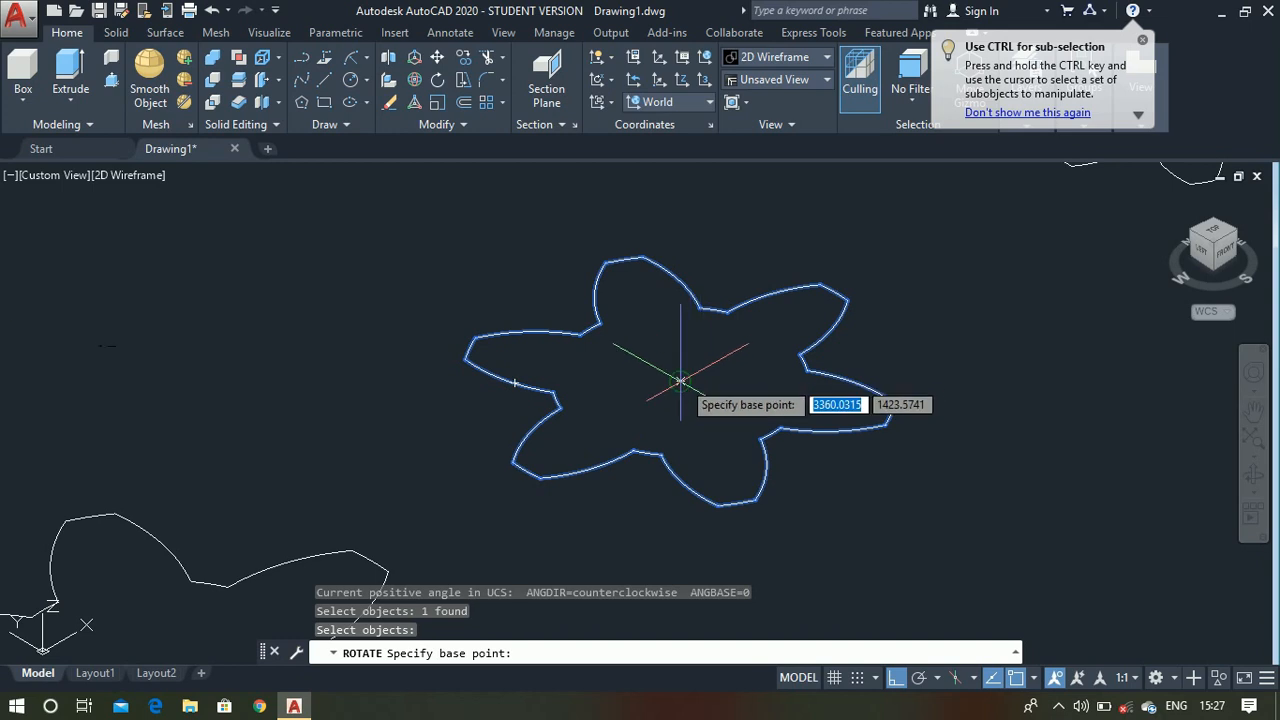
left_click(683, 378)
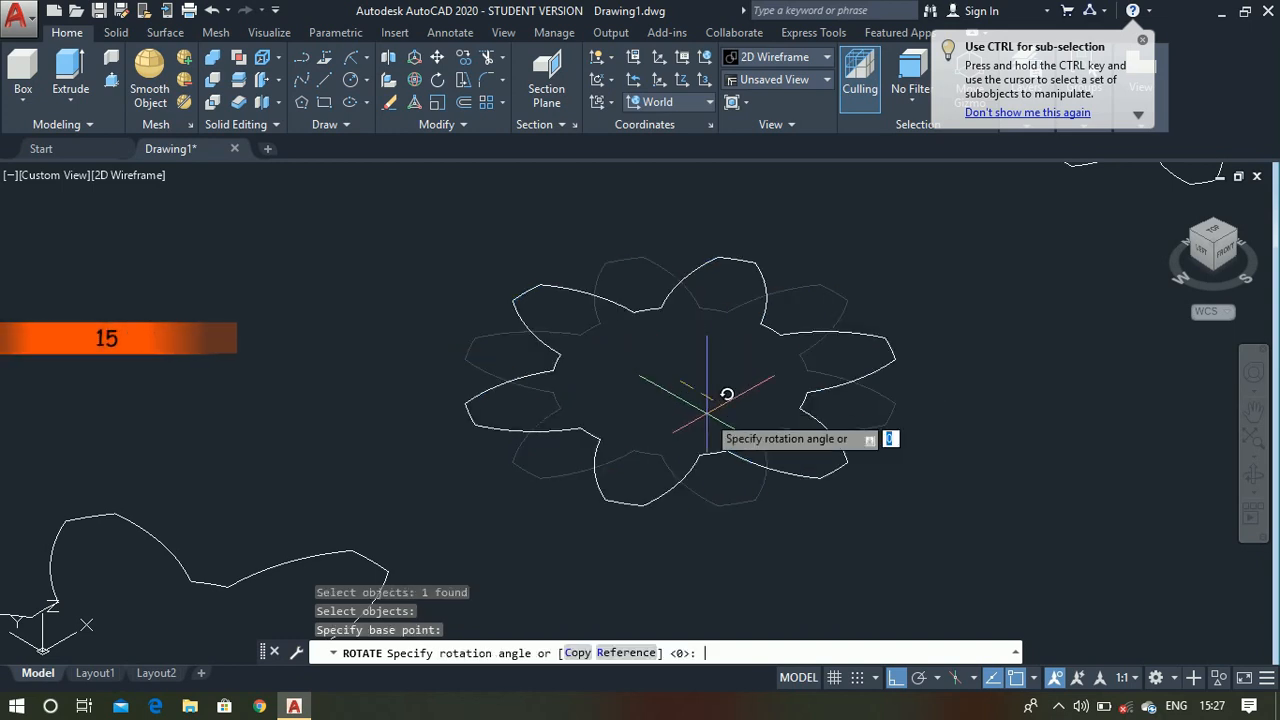
type("15")
key("Return")
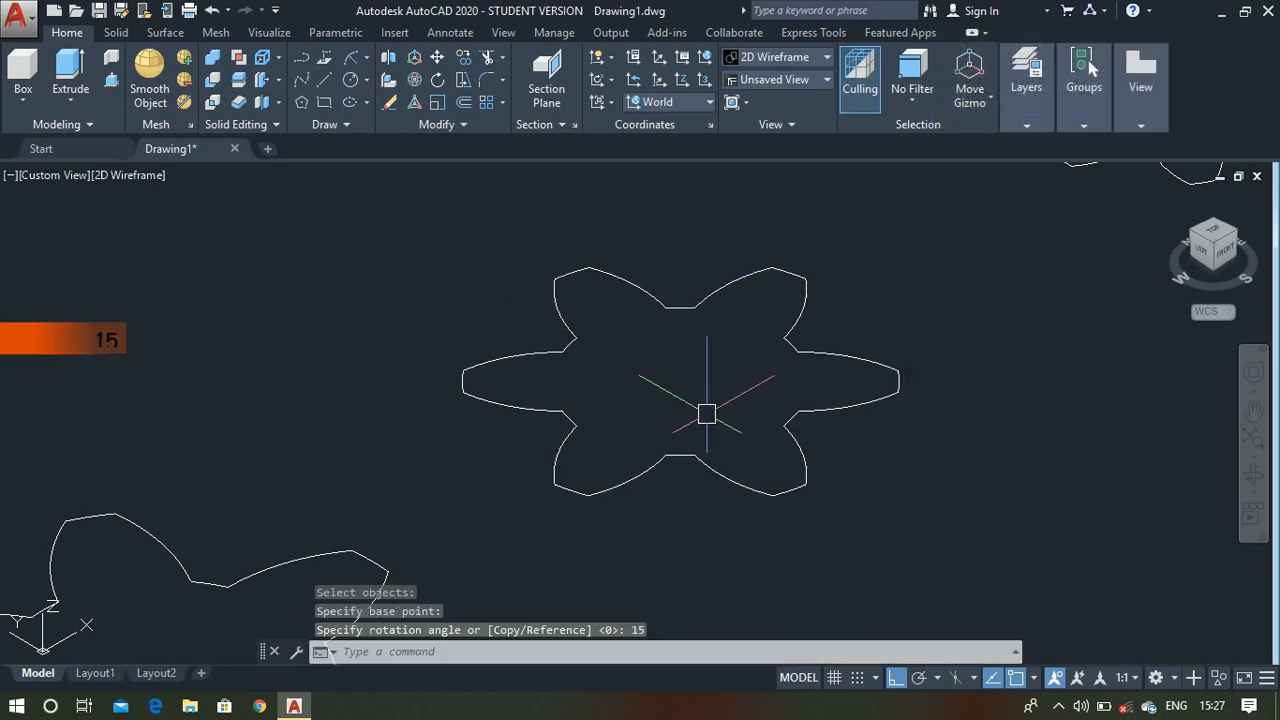
- Rotate the smallest outline 30 degrees about its center
scroll(706, 413, "down", 4)
scroll(919, 246, "up", 4)
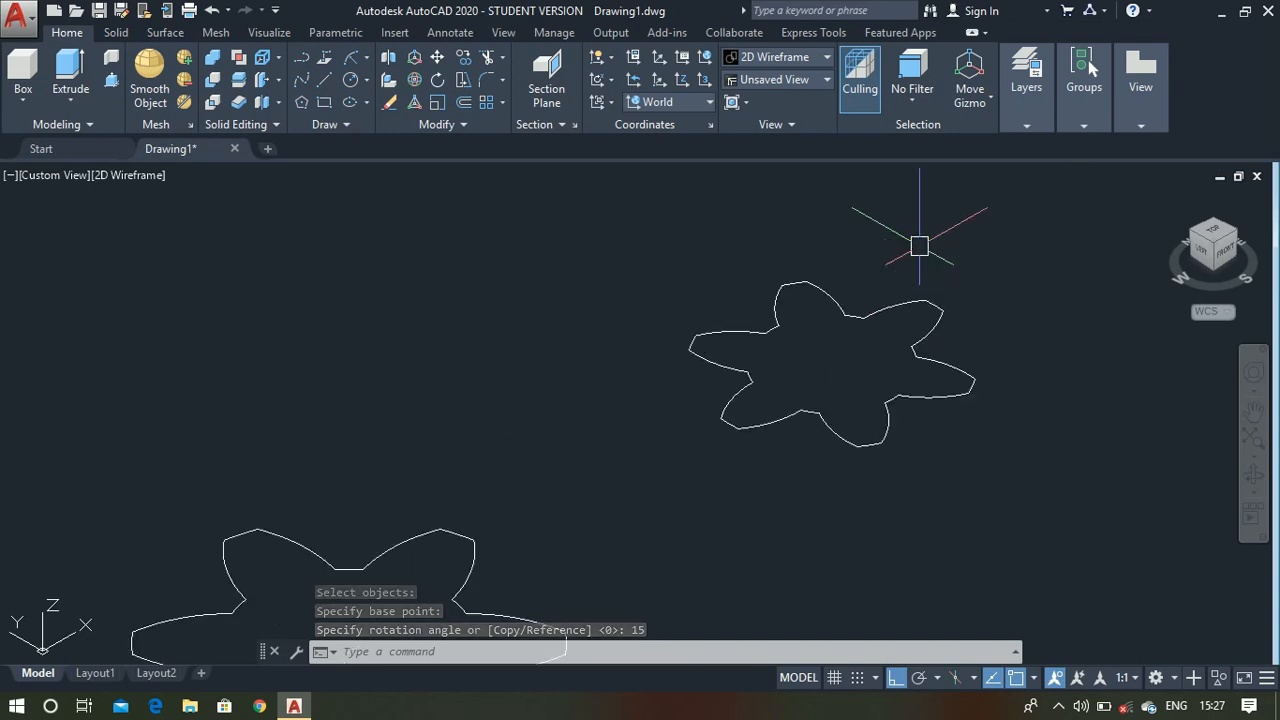
key("Return")
left_click(895, 314)
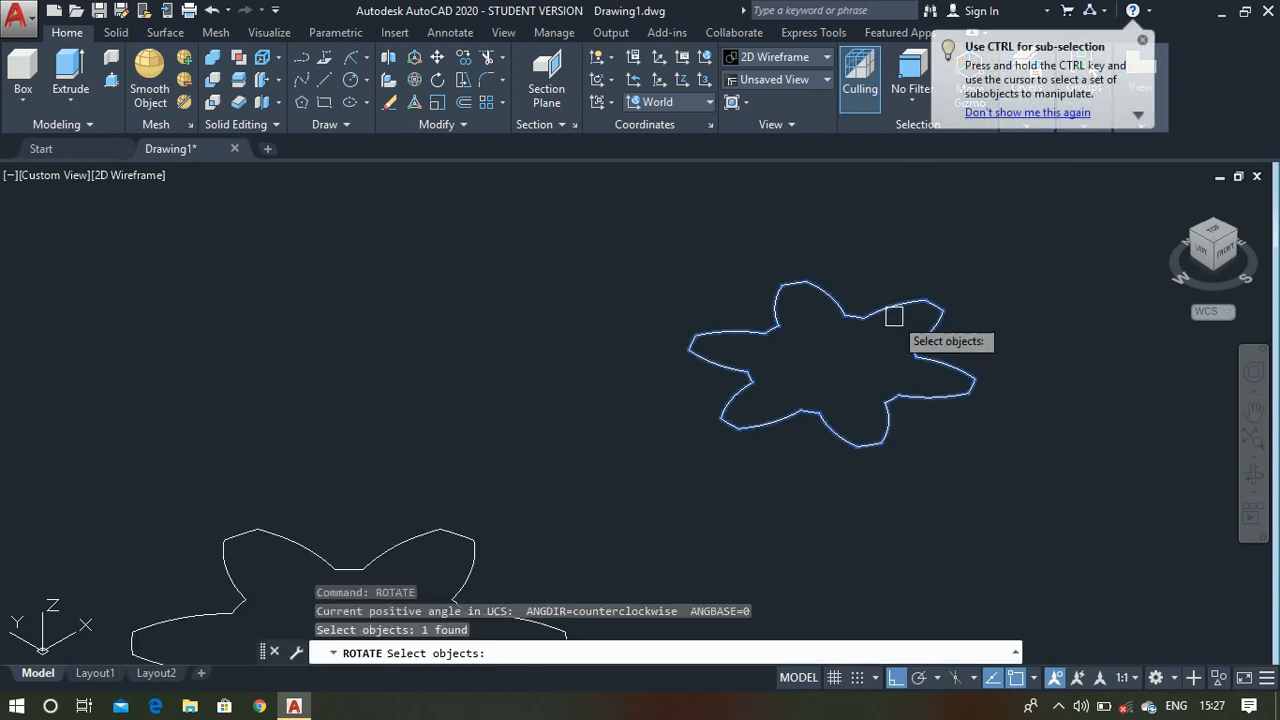
key("Return")
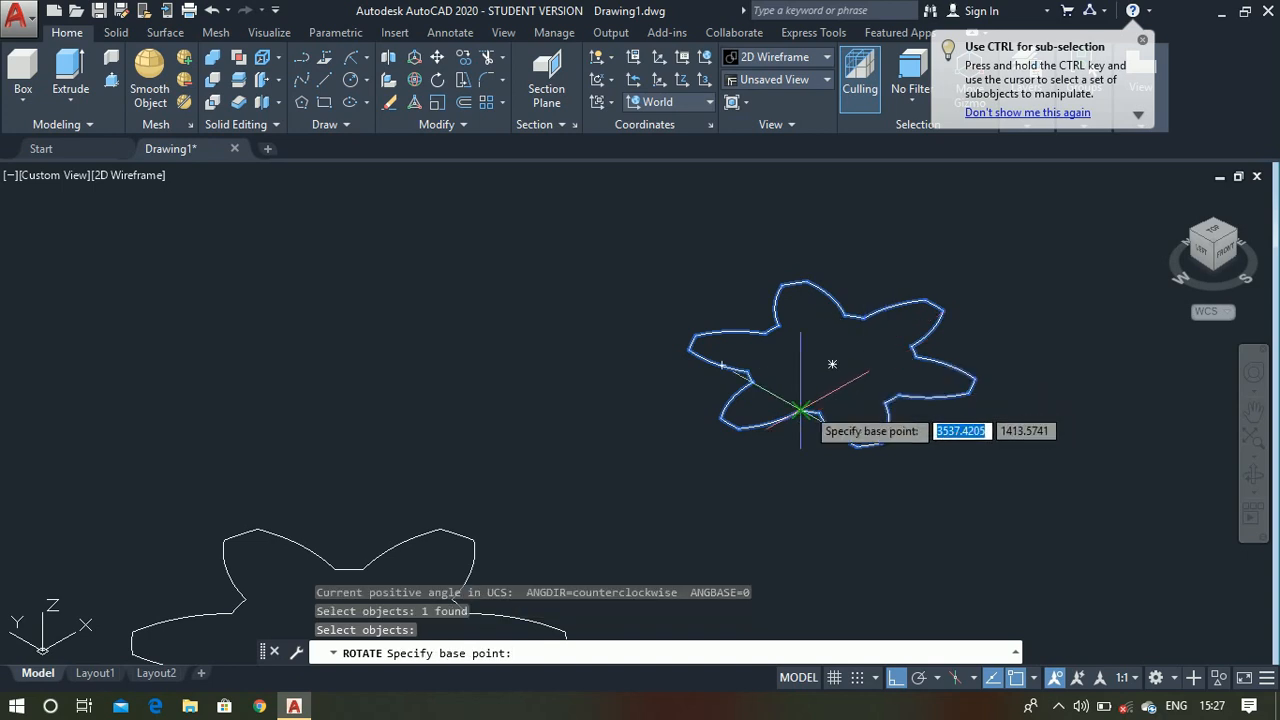
left_click(852, 407)
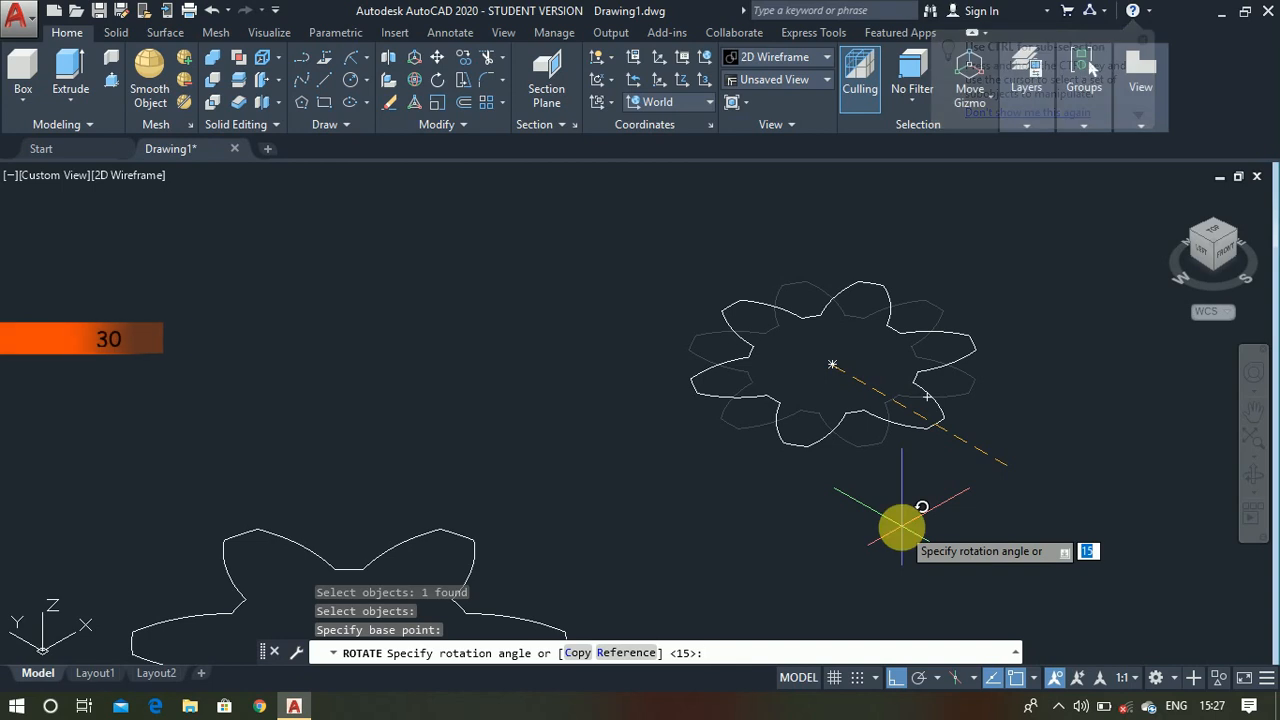
type("30")
key("Return")
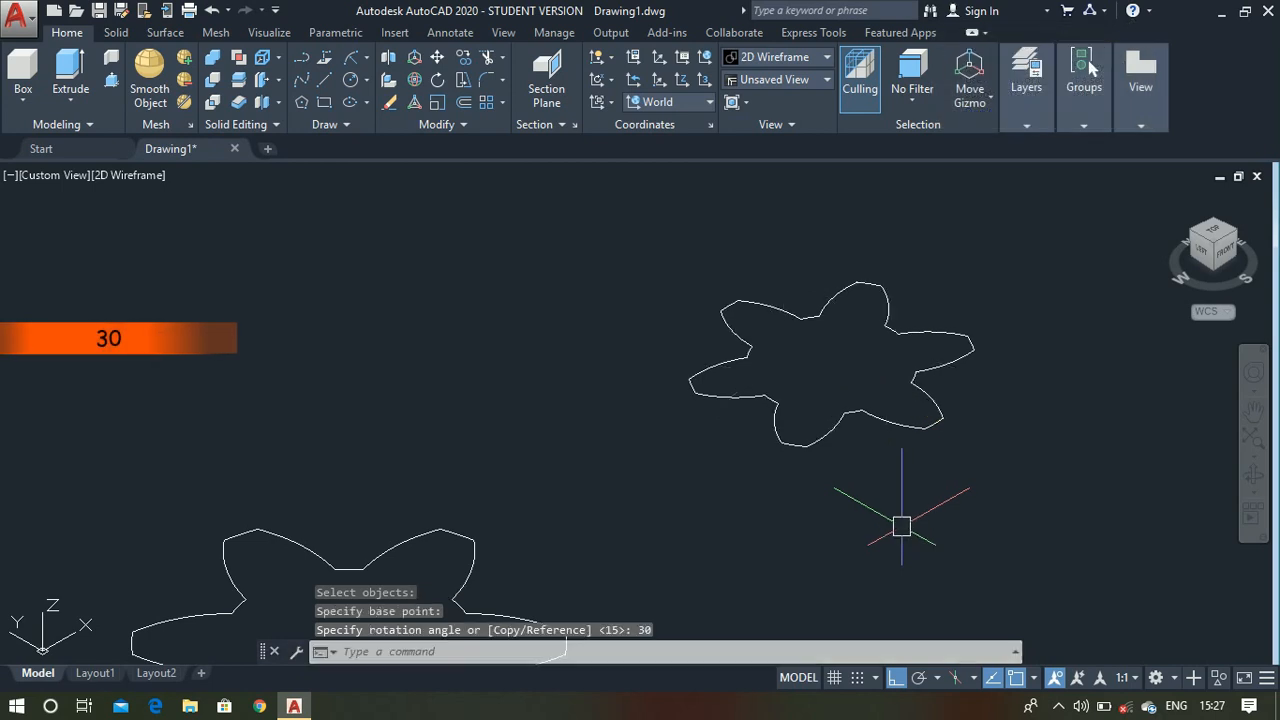
- Draw two consecutive vertical line segments, 45 and 50 units long, upward along Z from the center of the largest outline
scroll(888, 278, "down", 2)
scroll(888, 278, "down", 2)
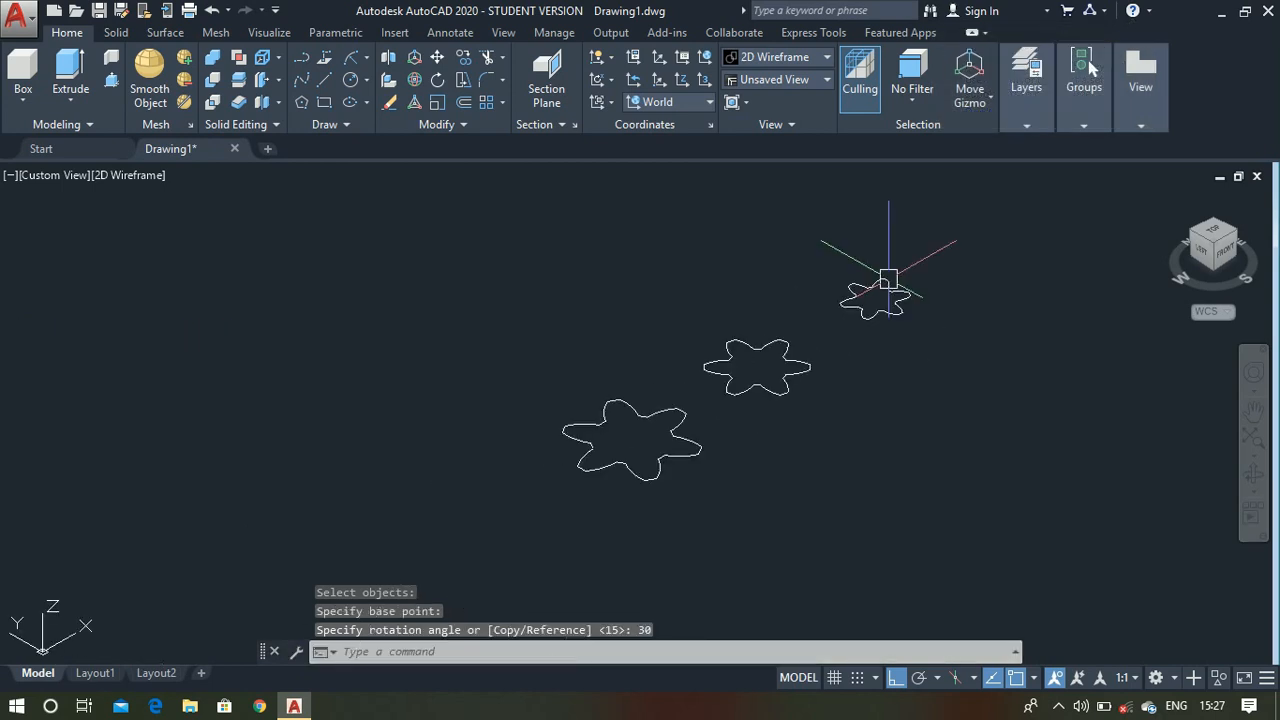
scroll(639, 477, "up", 2)
type("l")
key("Return")
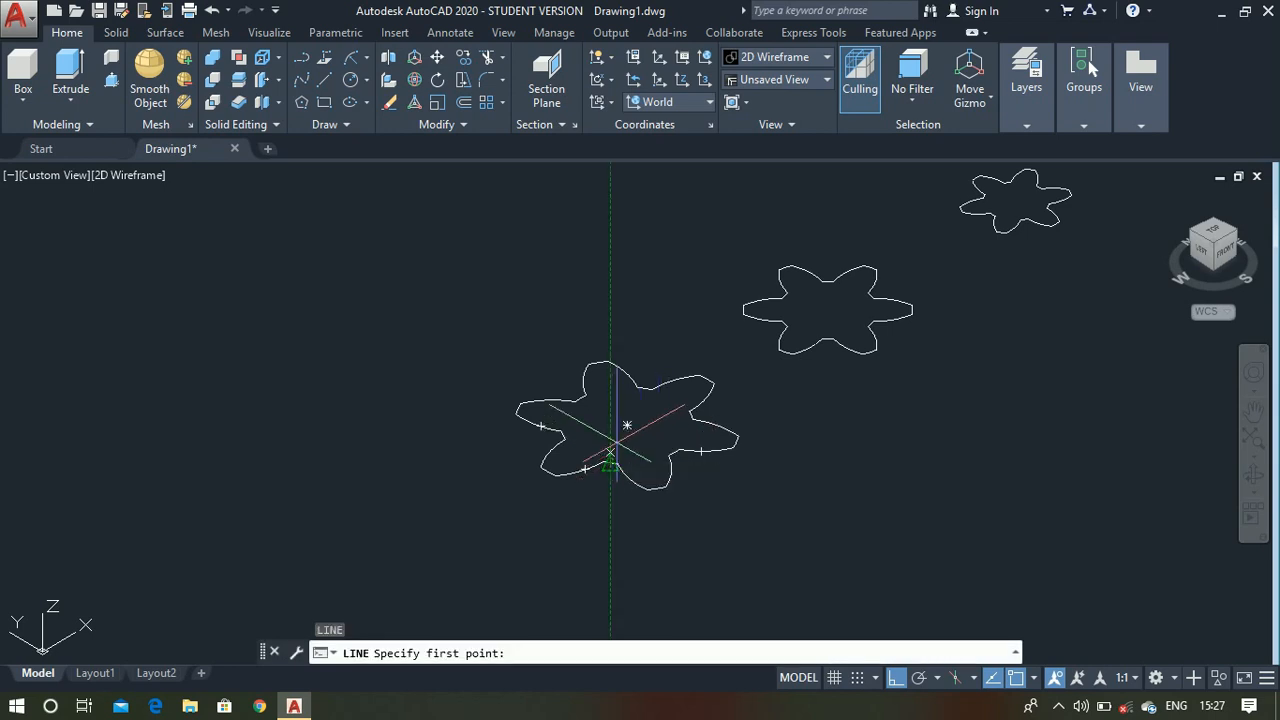
left_click(596, 444)
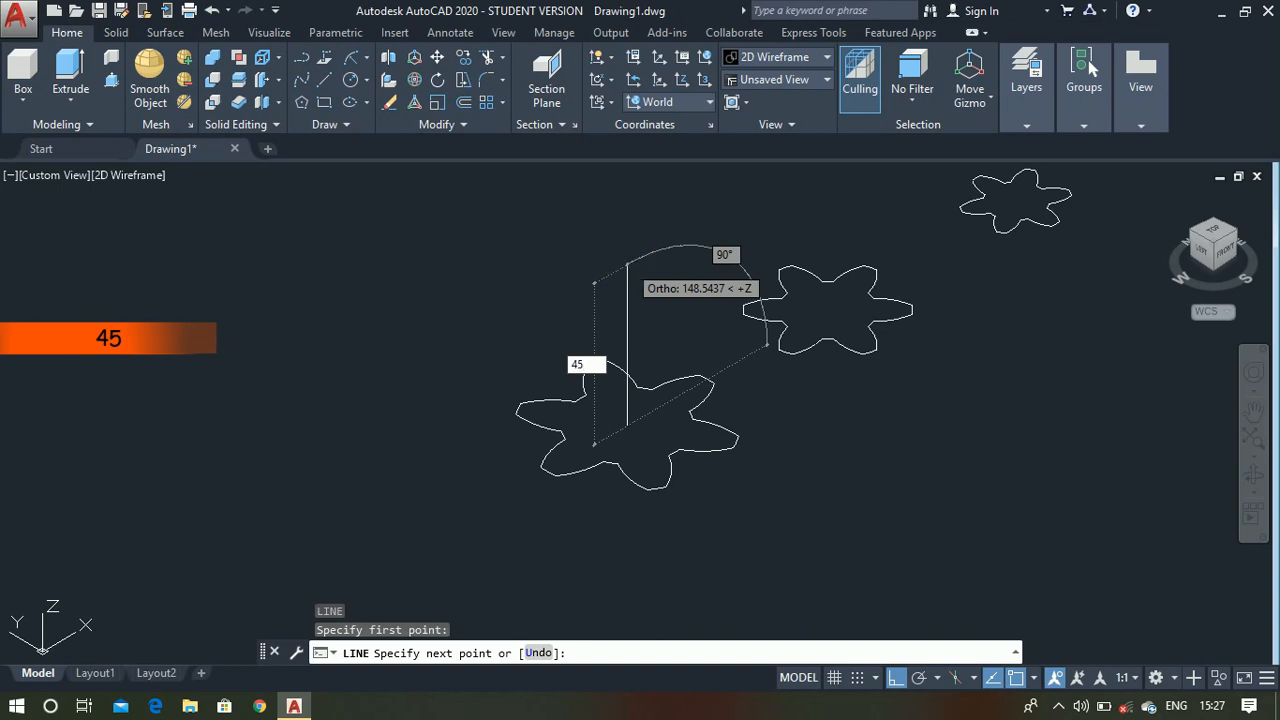
type("45")
key("Return")
scroll(628, 330, "up", 4)
scroll(628, 330, "down", 2)
scroll(628, 330, "up", 2)
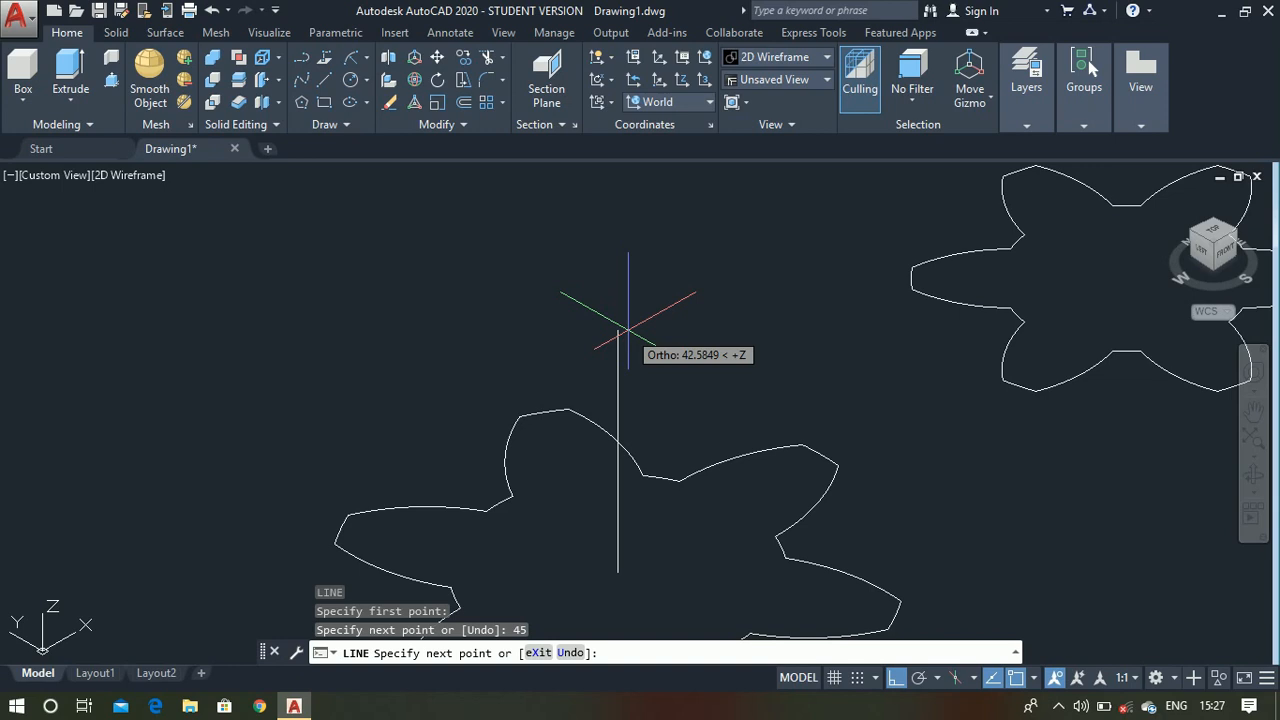
type("50")
key("Return")
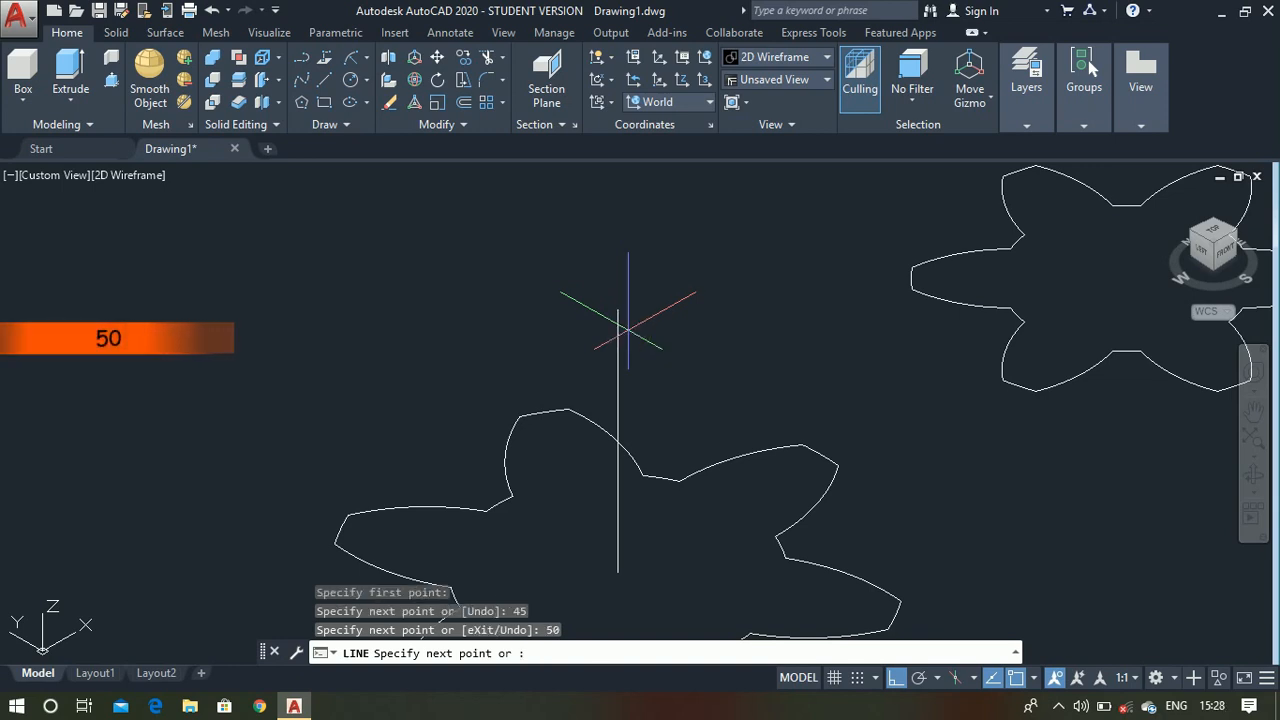
key("Escape")
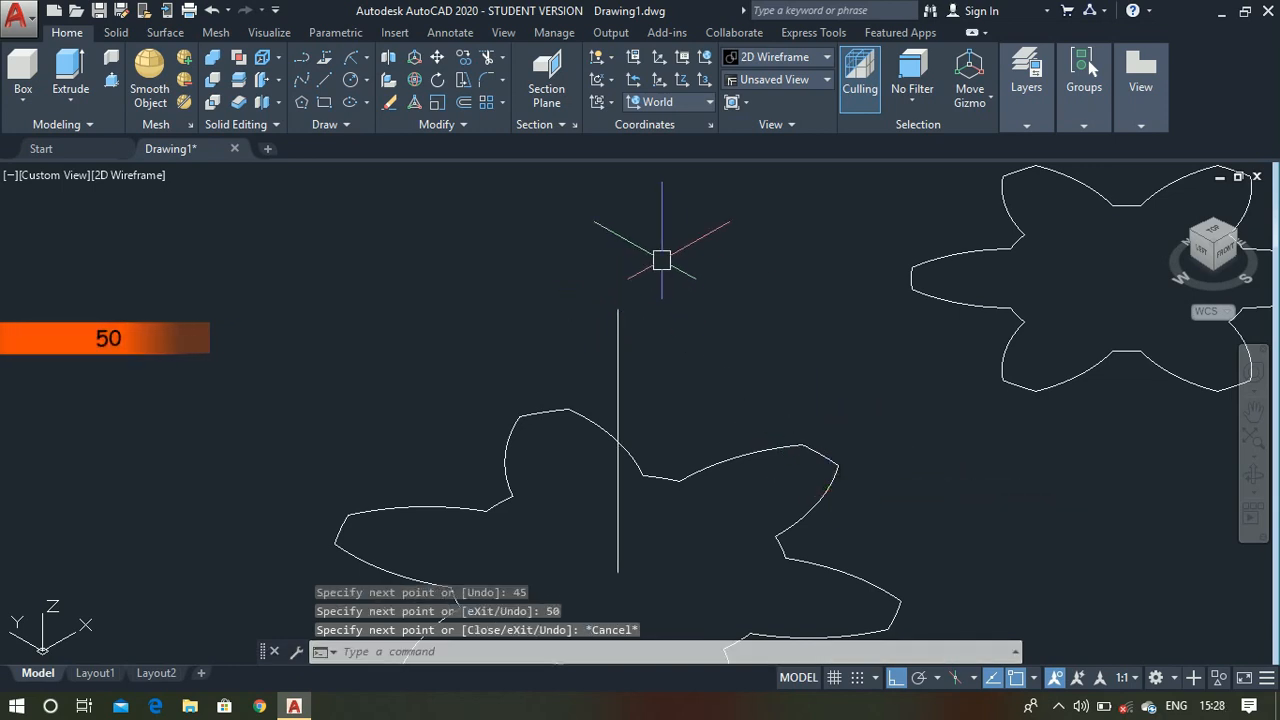
- Move the middle outline by its center onto the point where the two vertical line segments meet above the largest outline
scroll(661, 260, "down", 4)
scroll(745, 370, "up", 1)
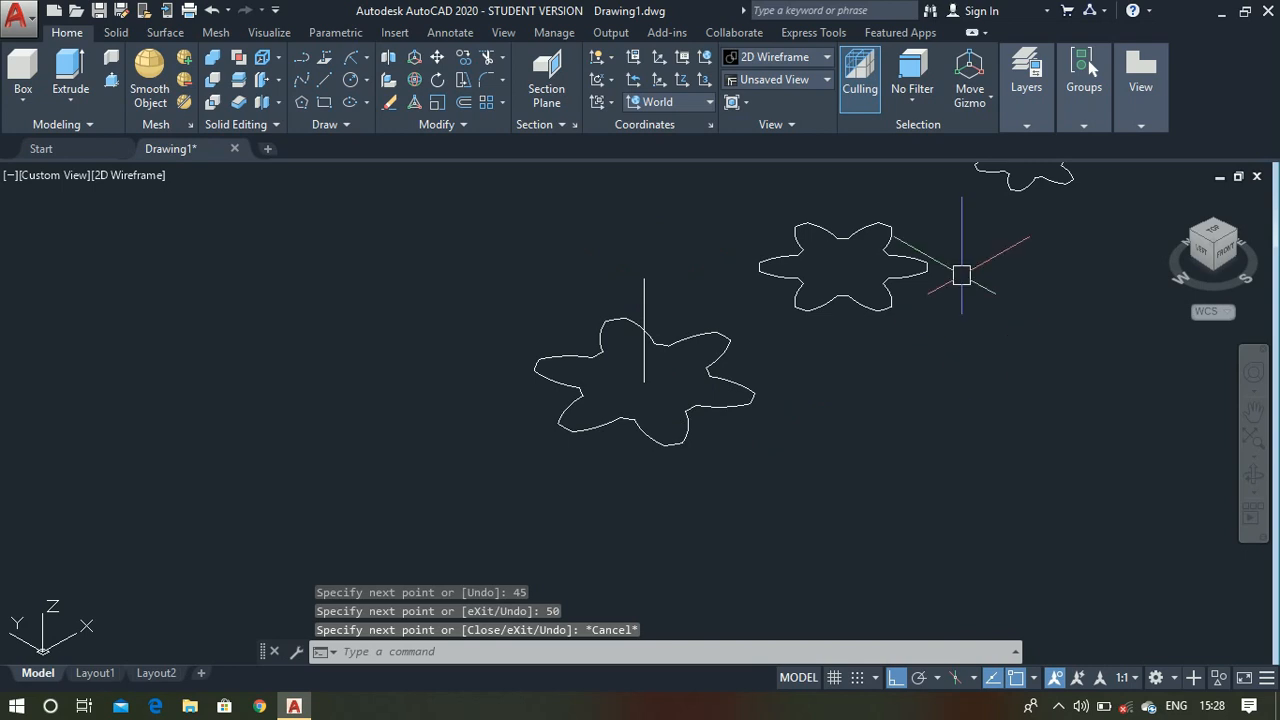
type("m")
key("Return")
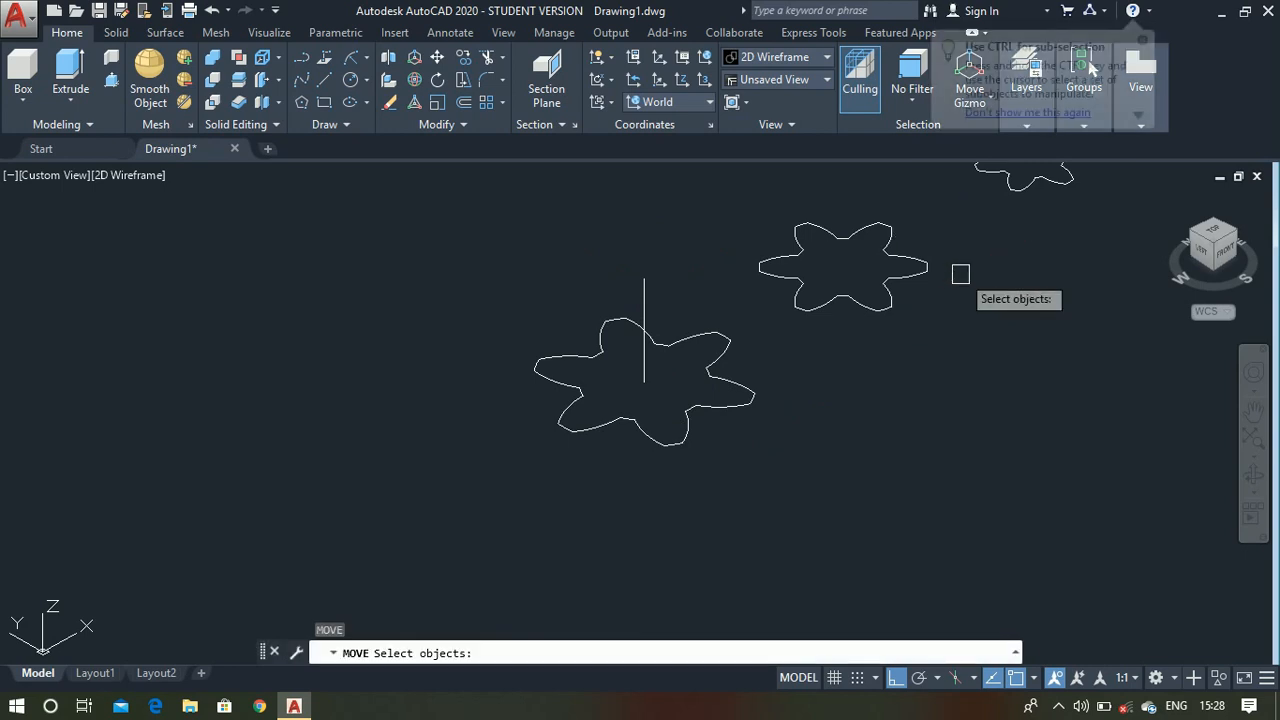
left_click(916, 270)
key("Return")
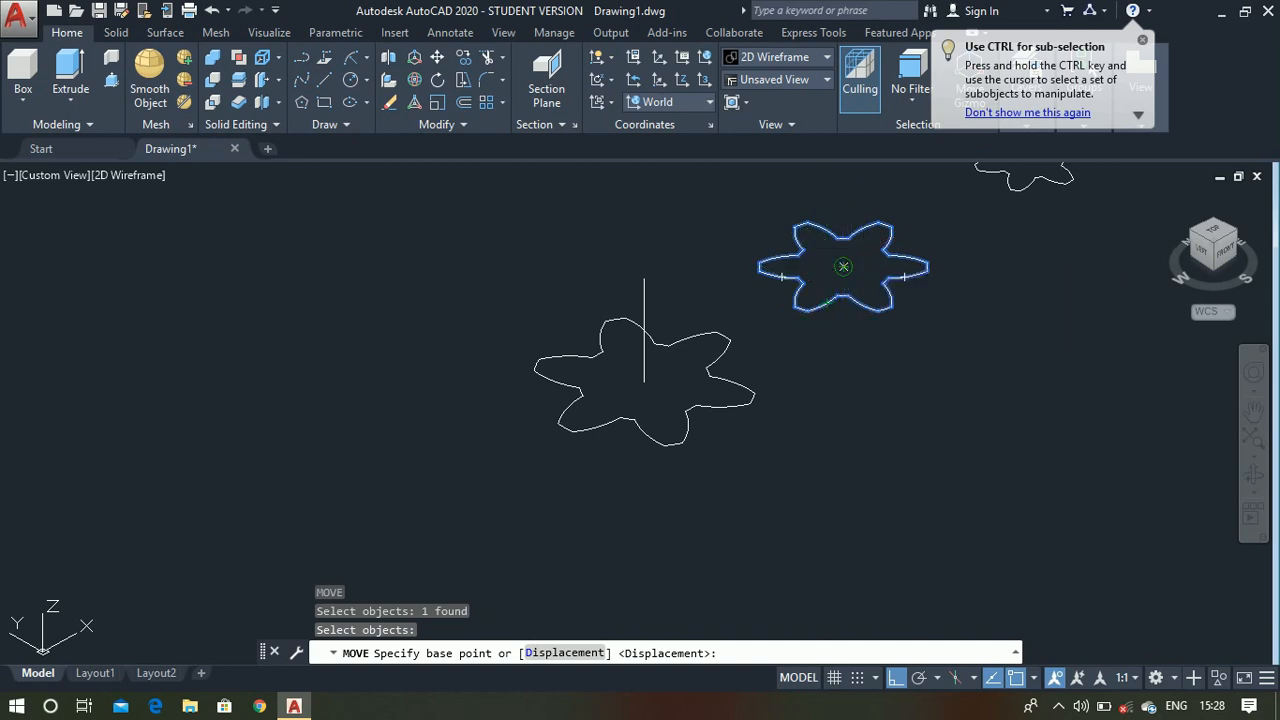
left_click(843, 267)
scroll(660, 330, "up", 6)
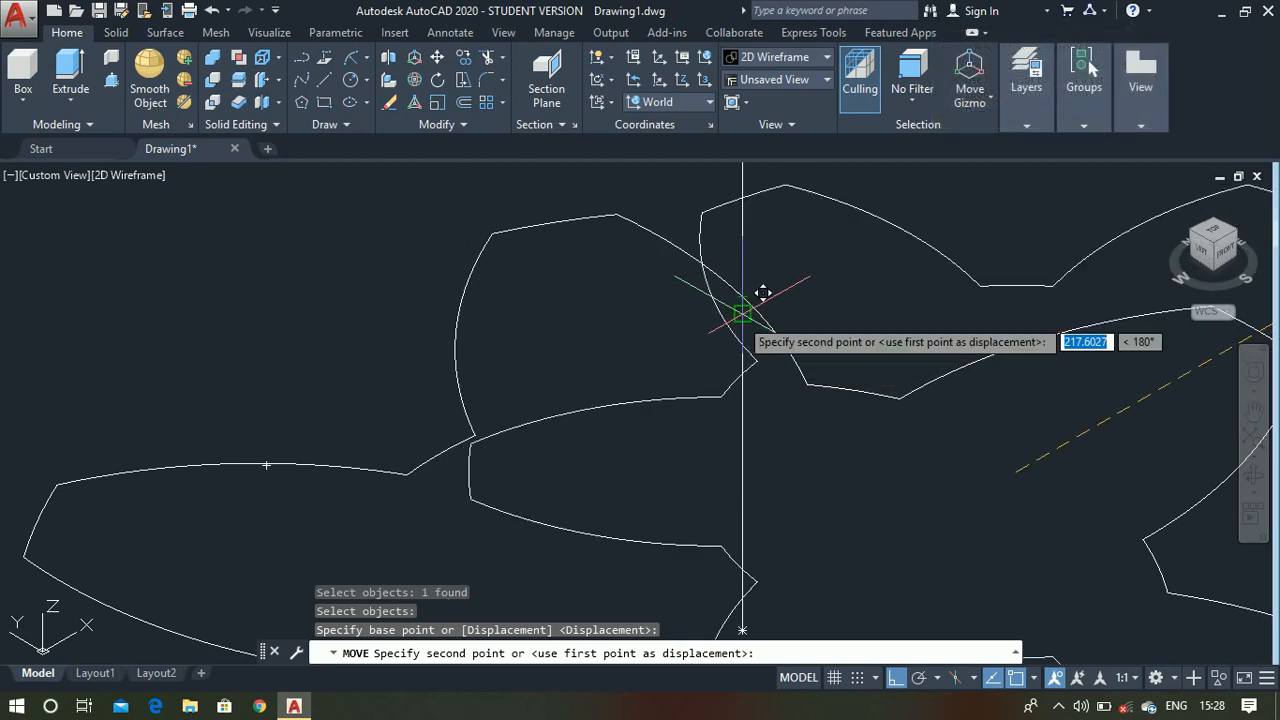
left_click(741, 311)
scroll(739, 322, "down", 6)
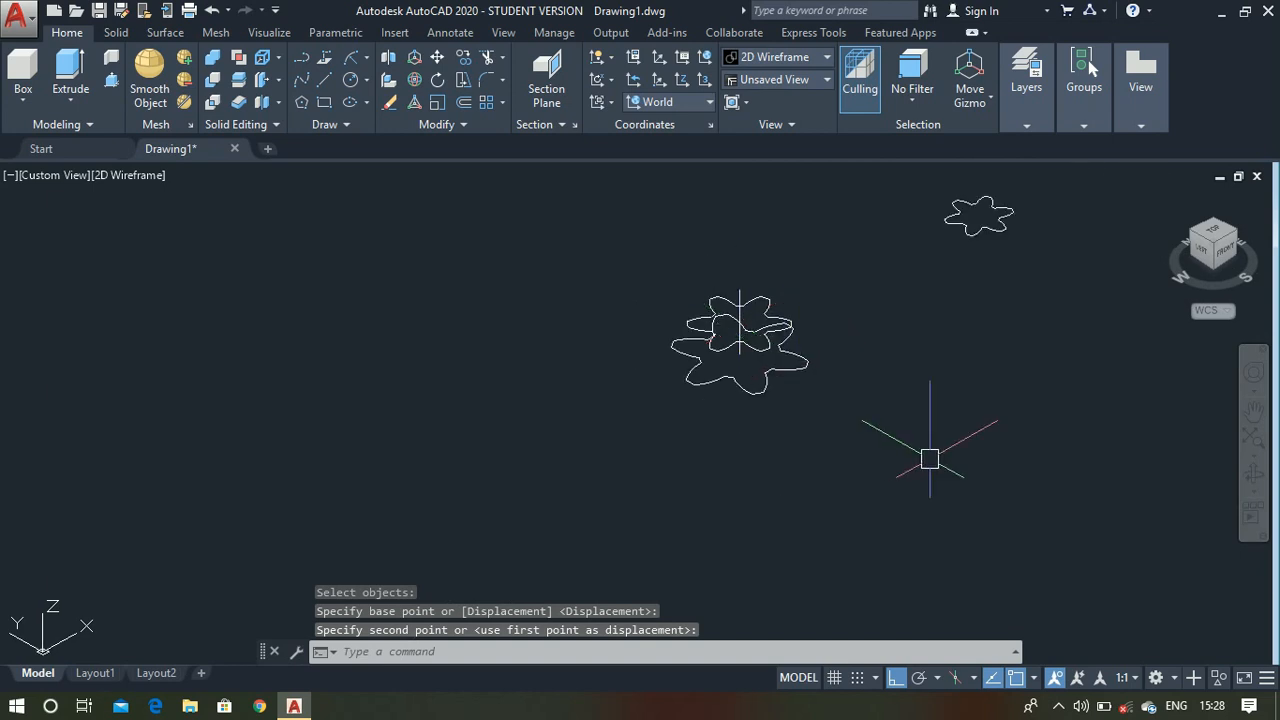
- Move the smallest outline by its center onto the upper end of the vertical line above the middle outline
scroll(1030, 205, "up", 5)
type("m")
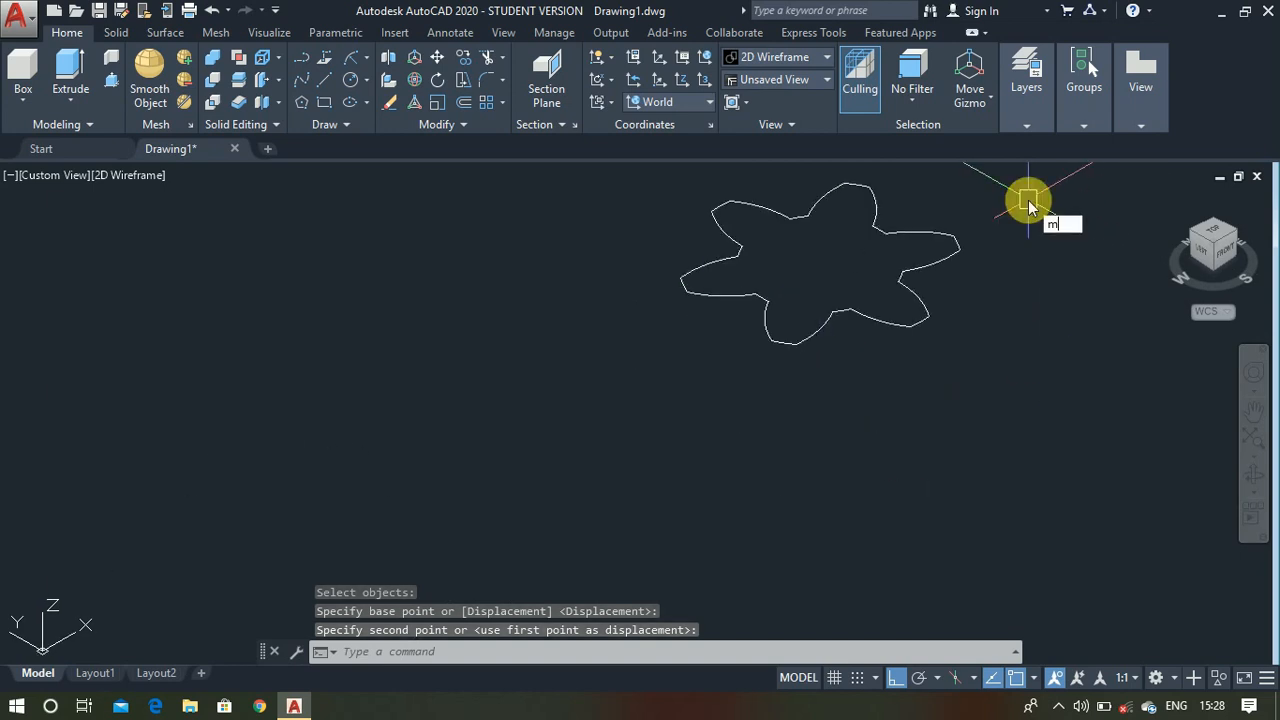
key("Return")
scroll(915, 259, "down", 2)
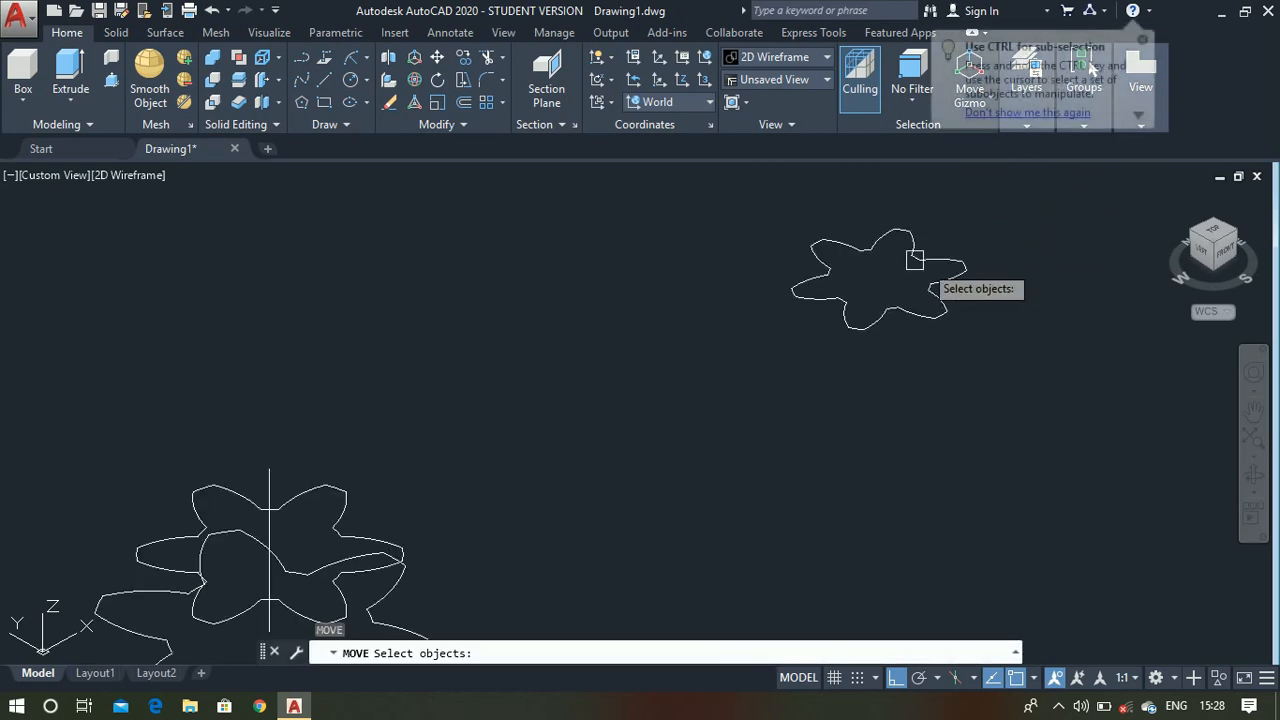
left_click(755, 187)
left_click(1131, 408)
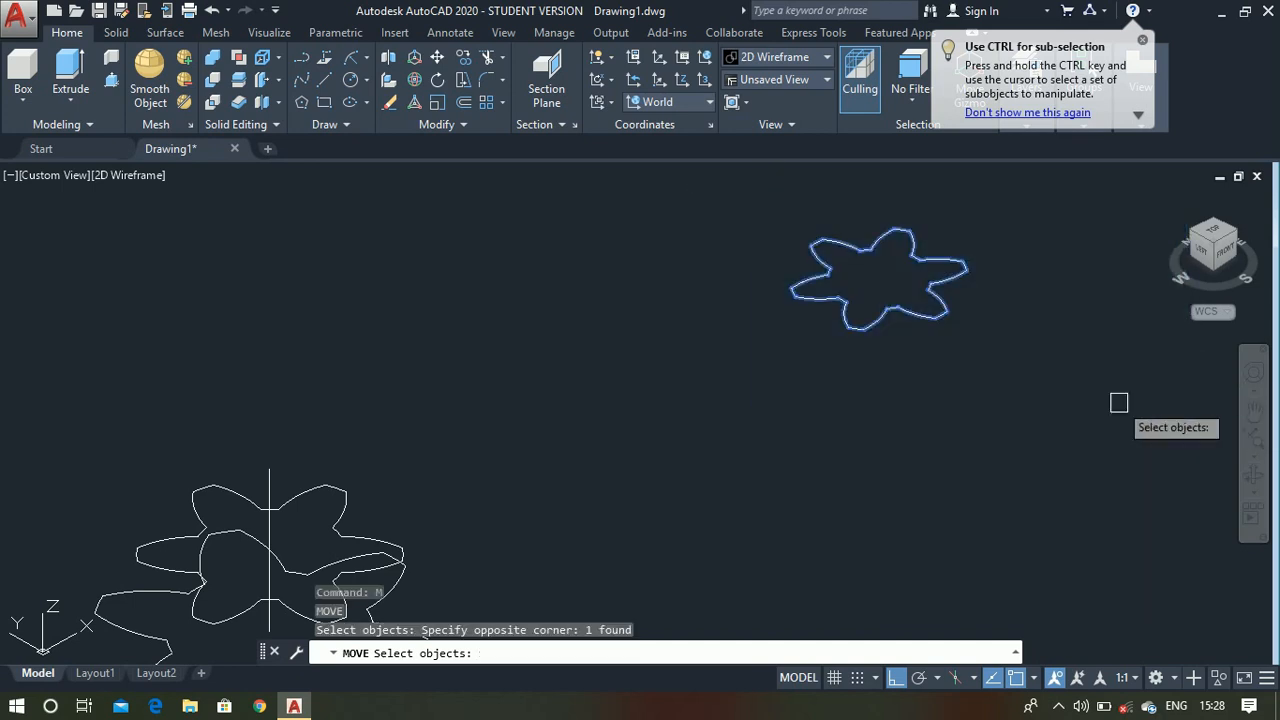
key("Return")
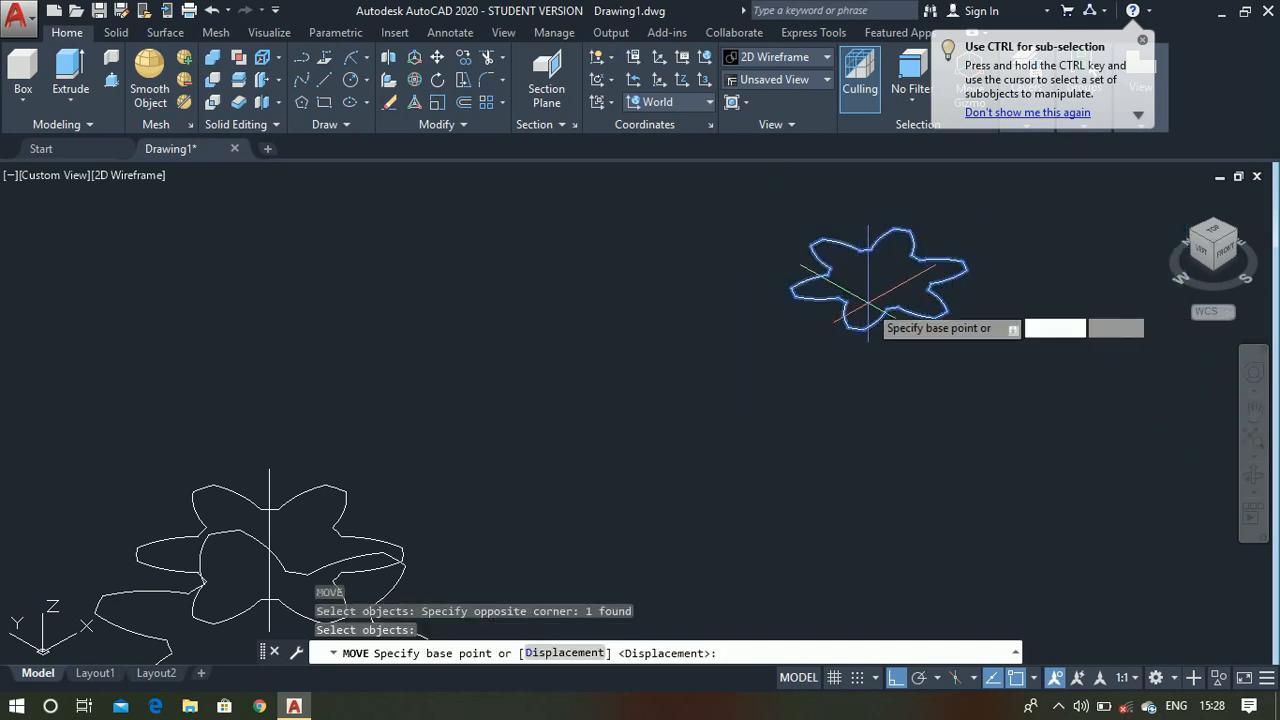
left_click(899, 258)
scroll(899, 258, "down", 5)
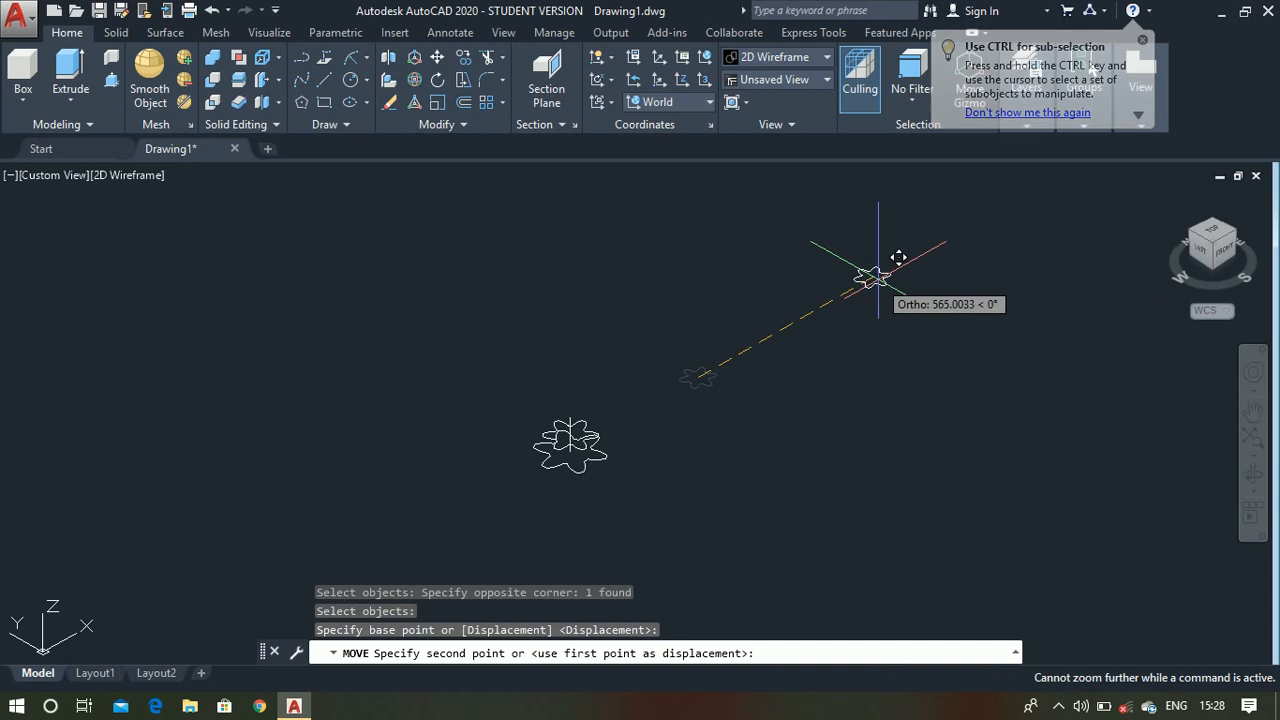
scroll(571, 443, "up", 8)
scroll(590, 420, "down", 4)
scroll(634, 285, "up", 6)
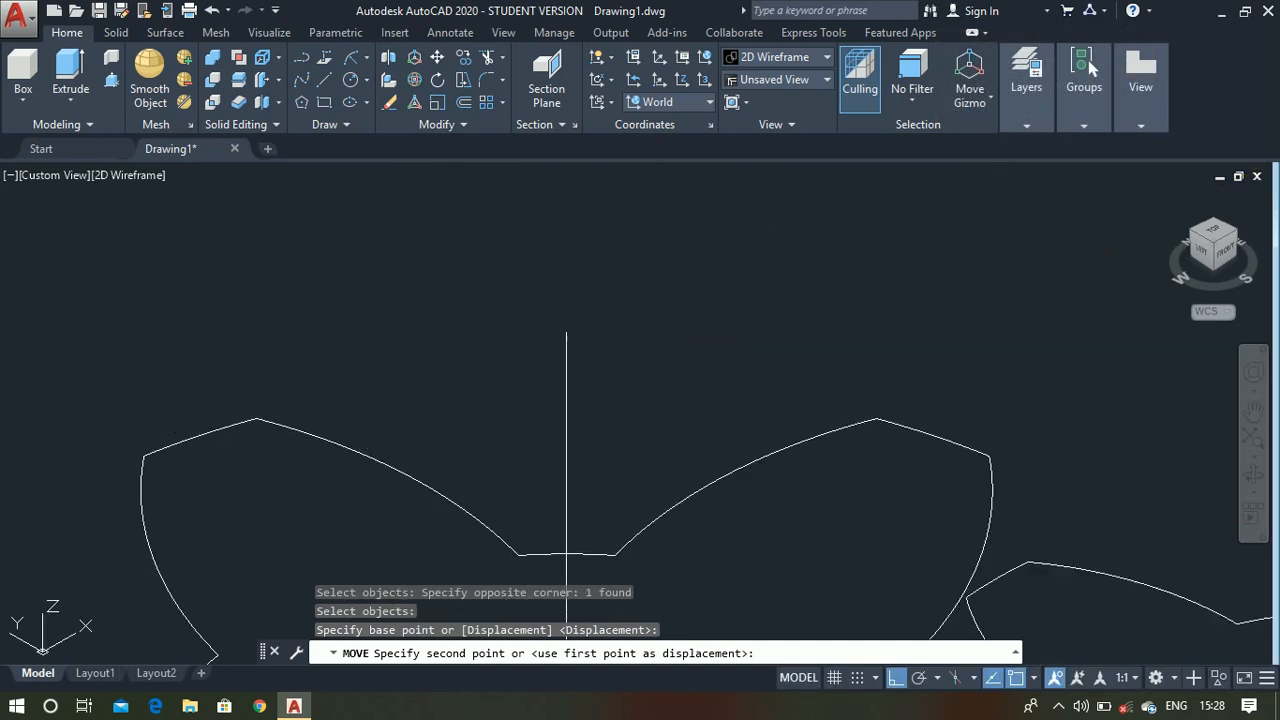
left_click(588, 312)
scroll(690, 325, "down", 5)
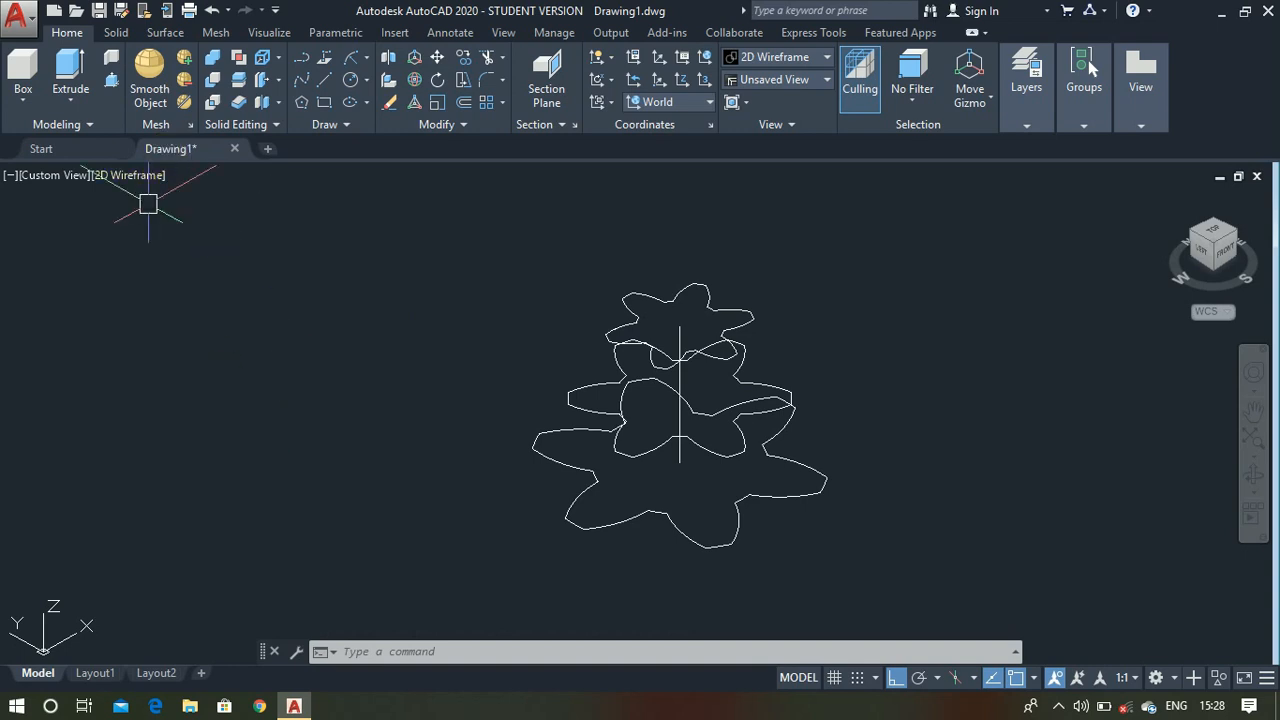
- Loft a solid through the largest, middle and smallest outlines using cross sections only, and display it shaded with edges
left_click(69, 105)
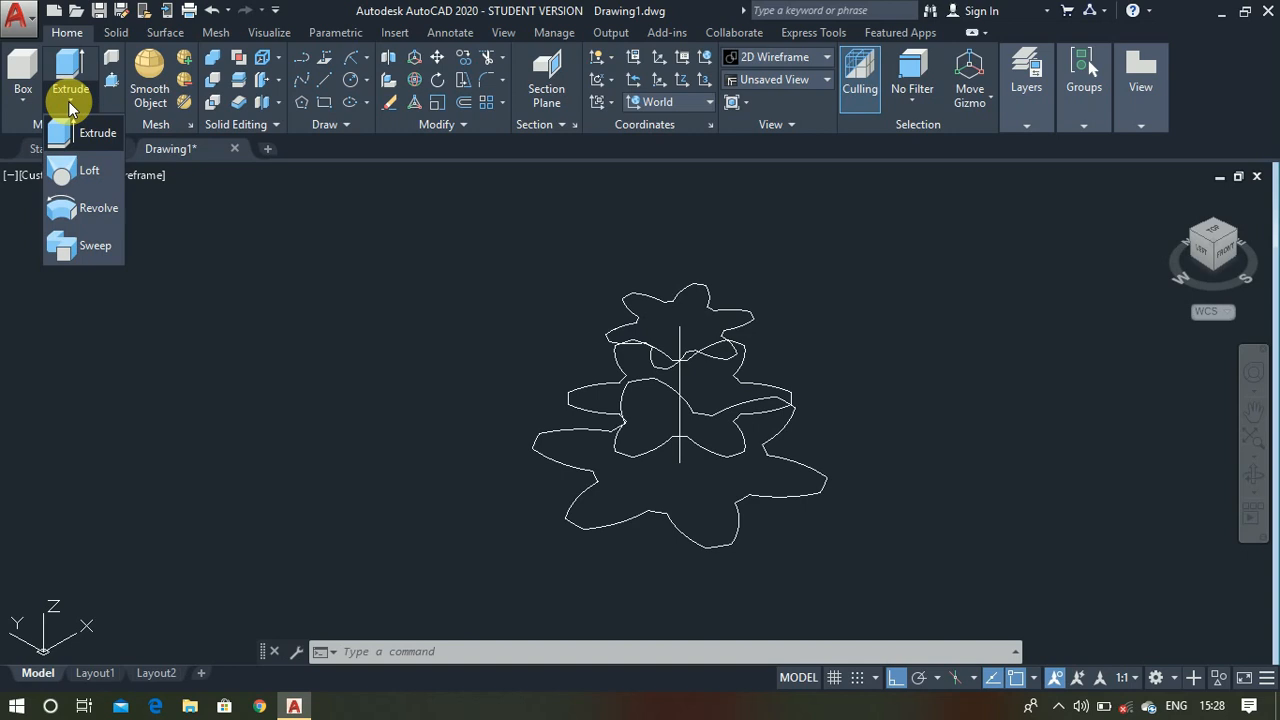
left_click(78, 186)
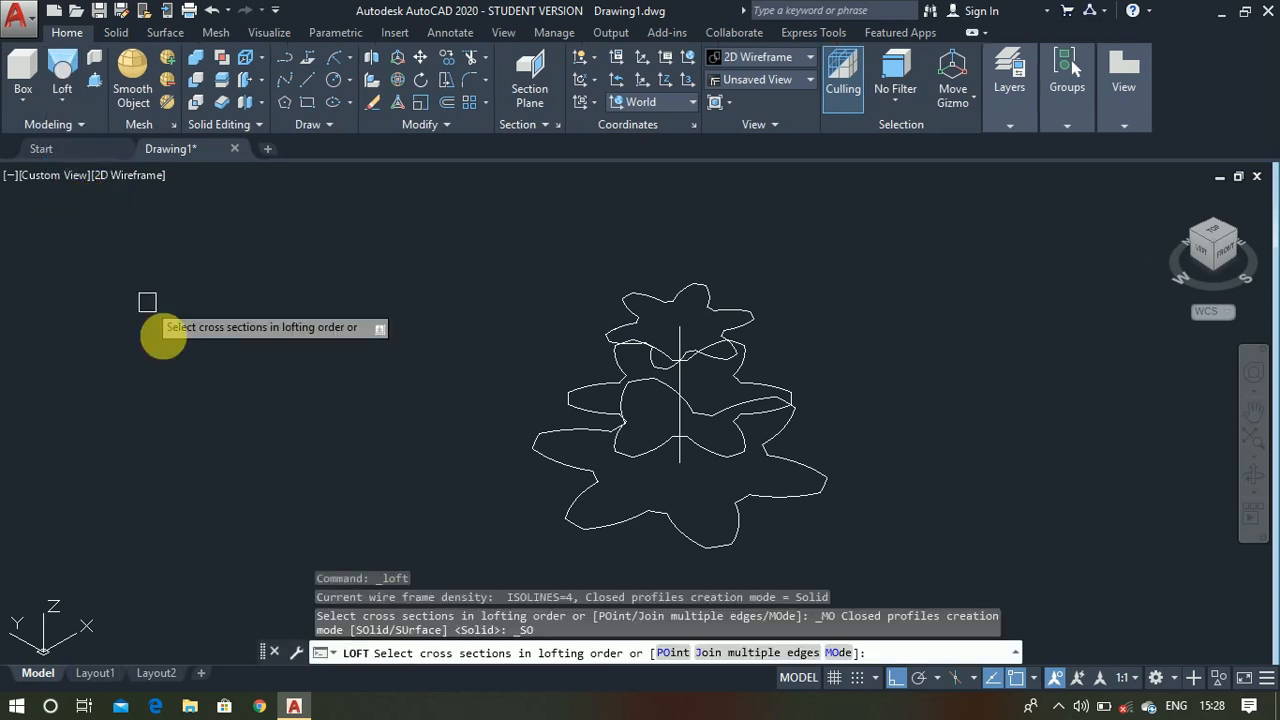
left_click(608, 523)
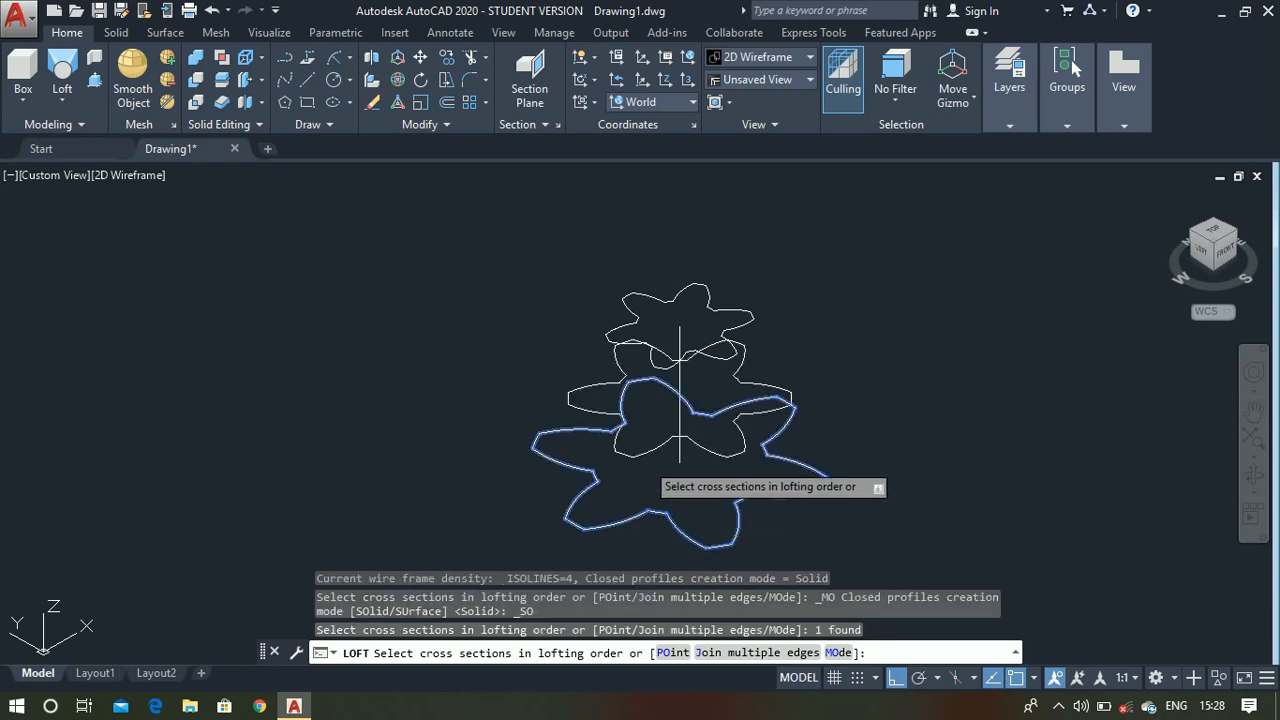
left_click(650, 462)
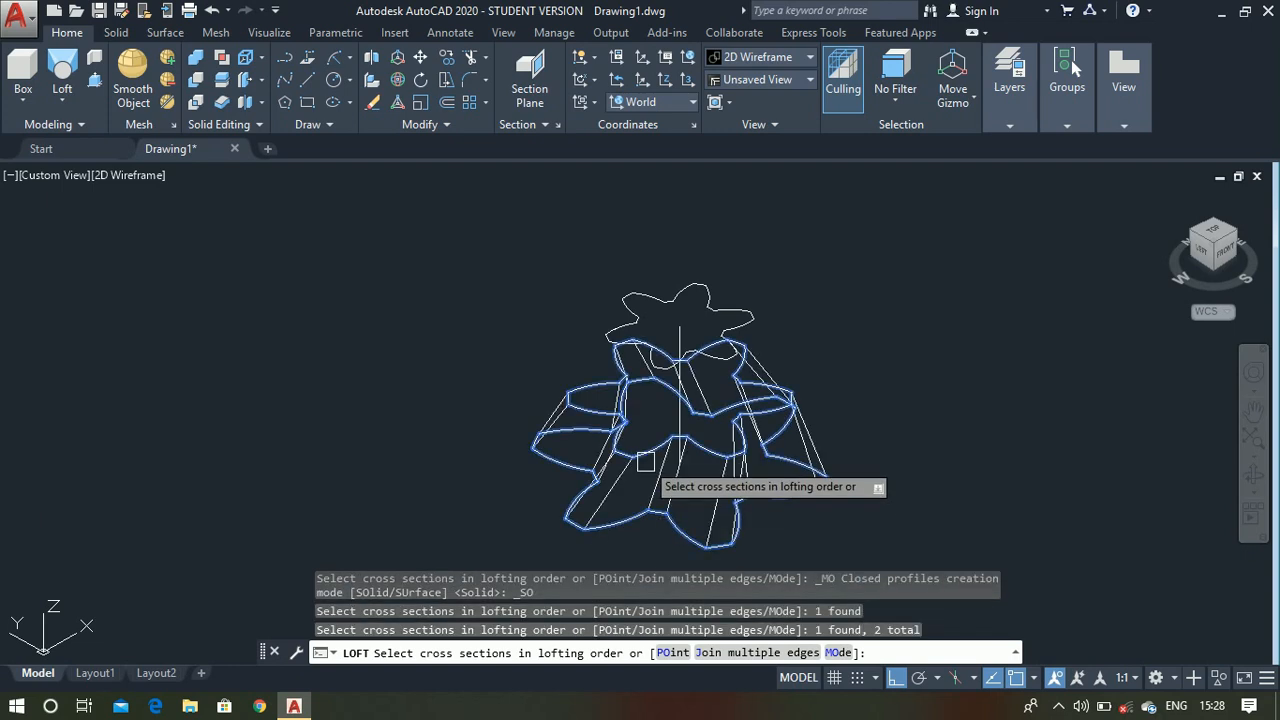
left_click(740, 314)
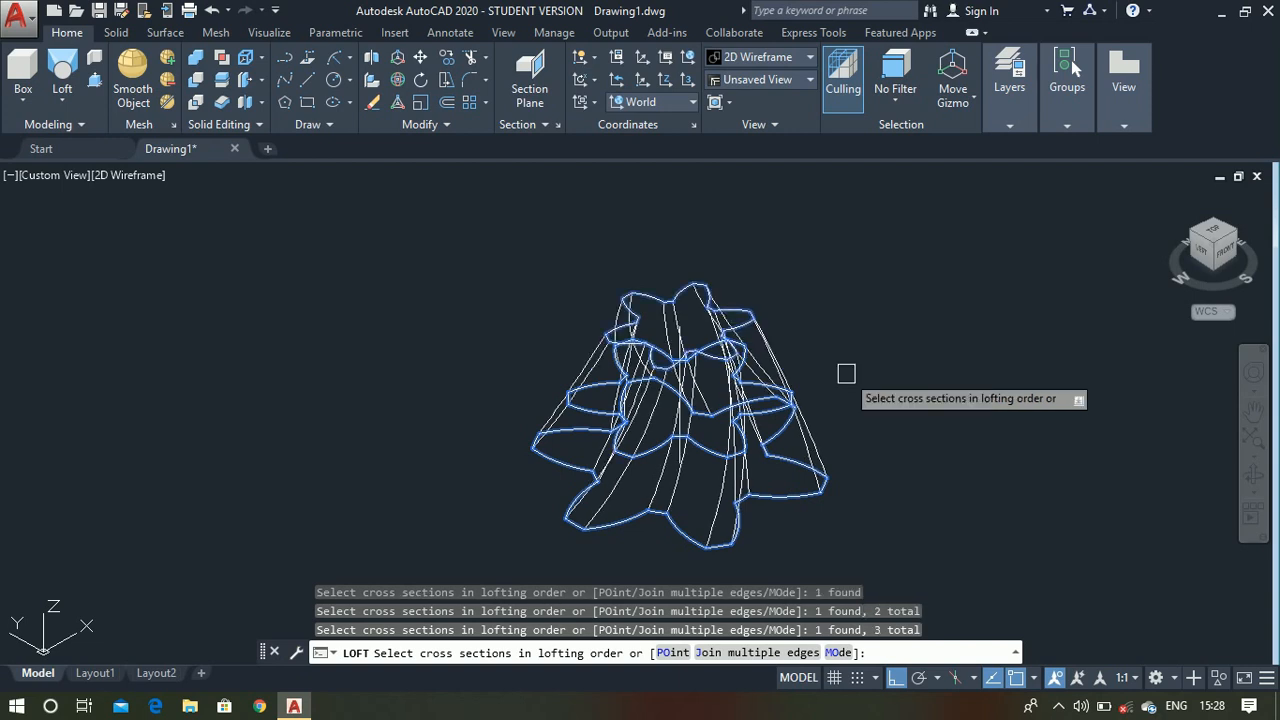
right_click(846, 375)
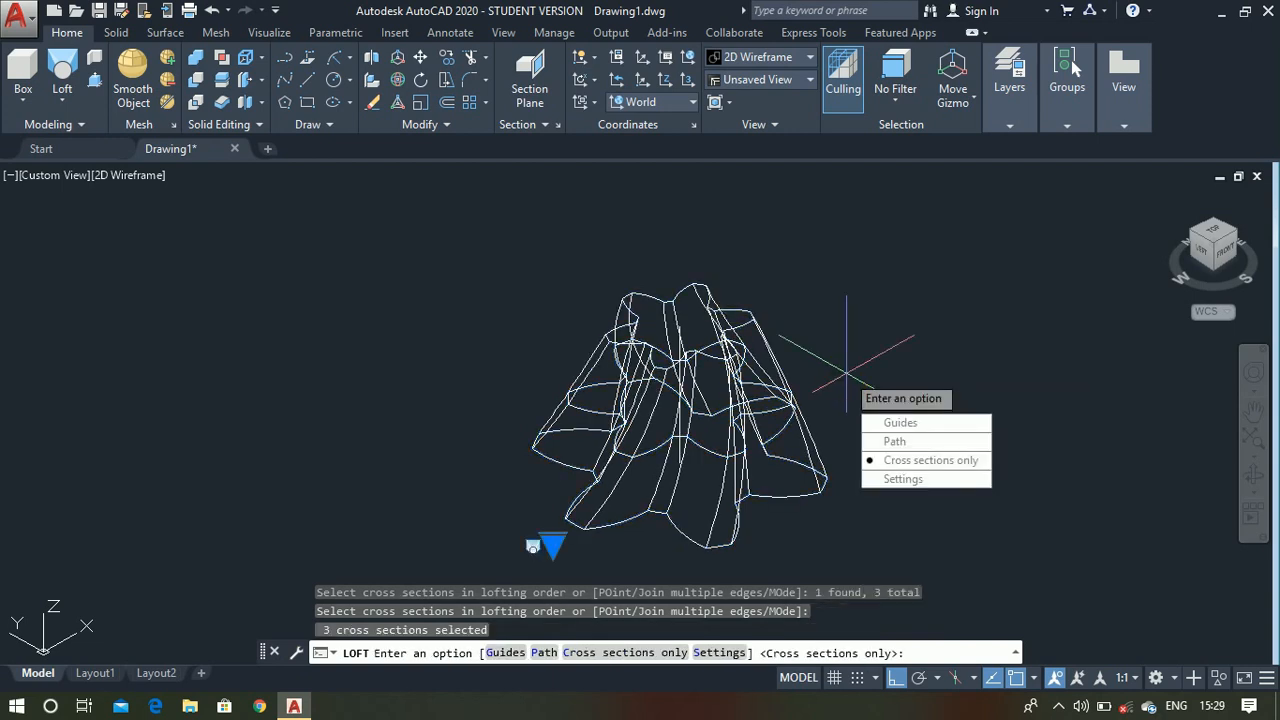
key("Return")
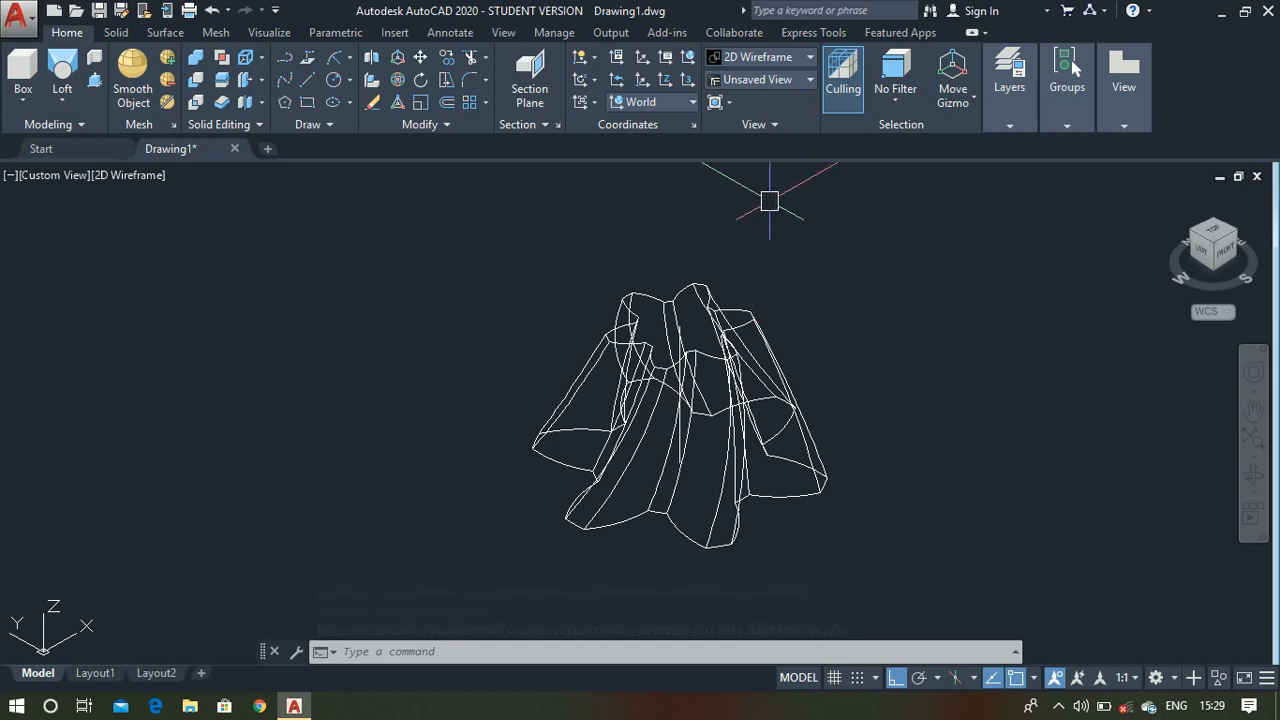
left_click(778, 60)
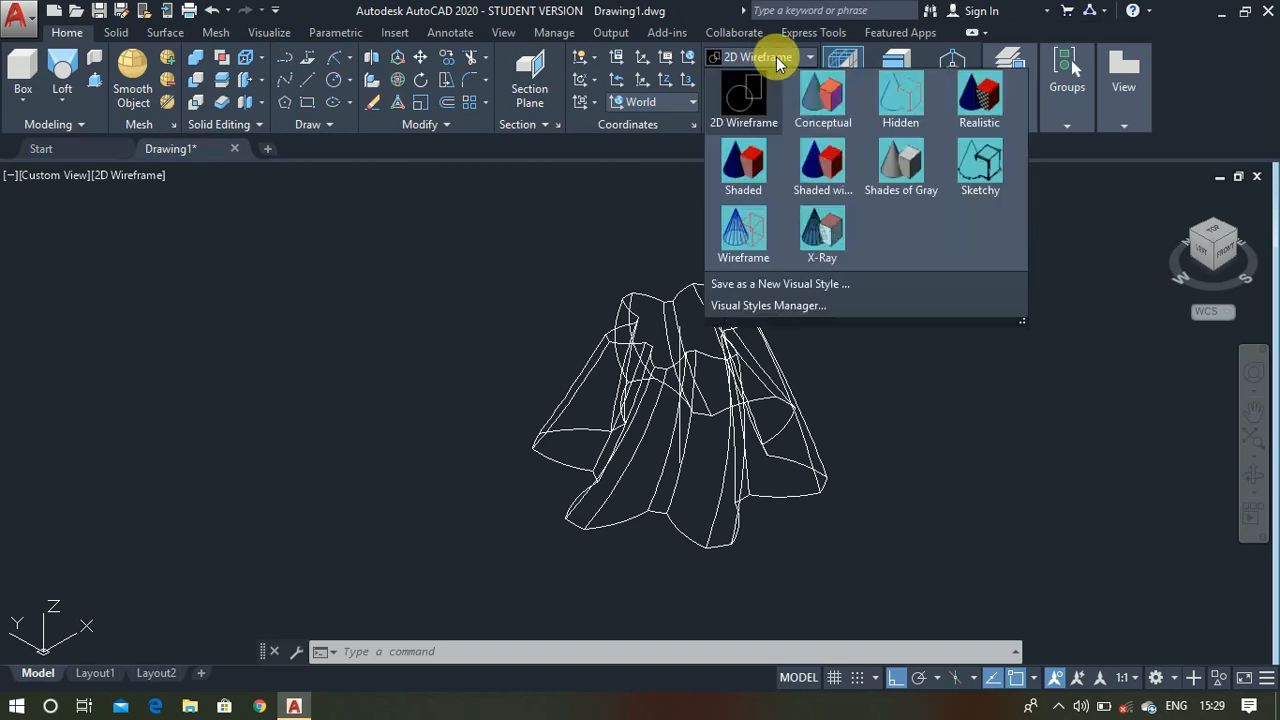
left_click(802, 188)
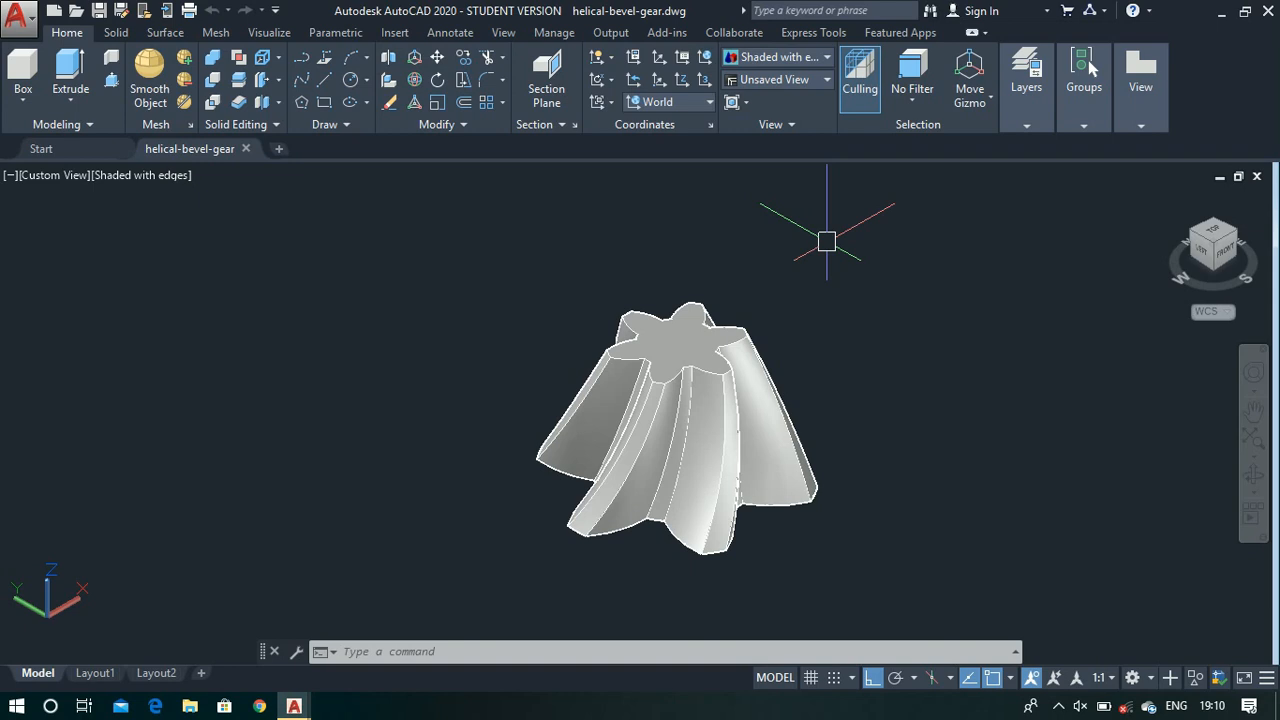
- Switch the gear drawing to the 2D Wireframe visual style and view it from the top
left_click(814, 58)
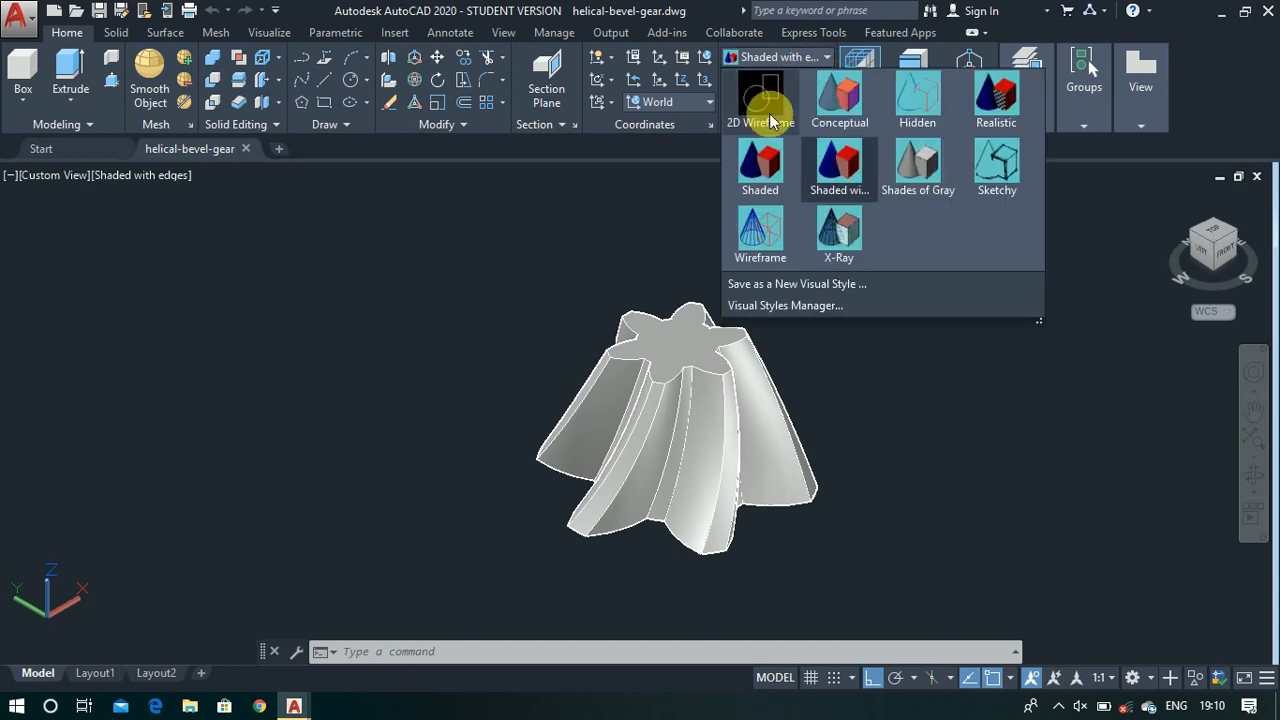
left_click(770, 120)
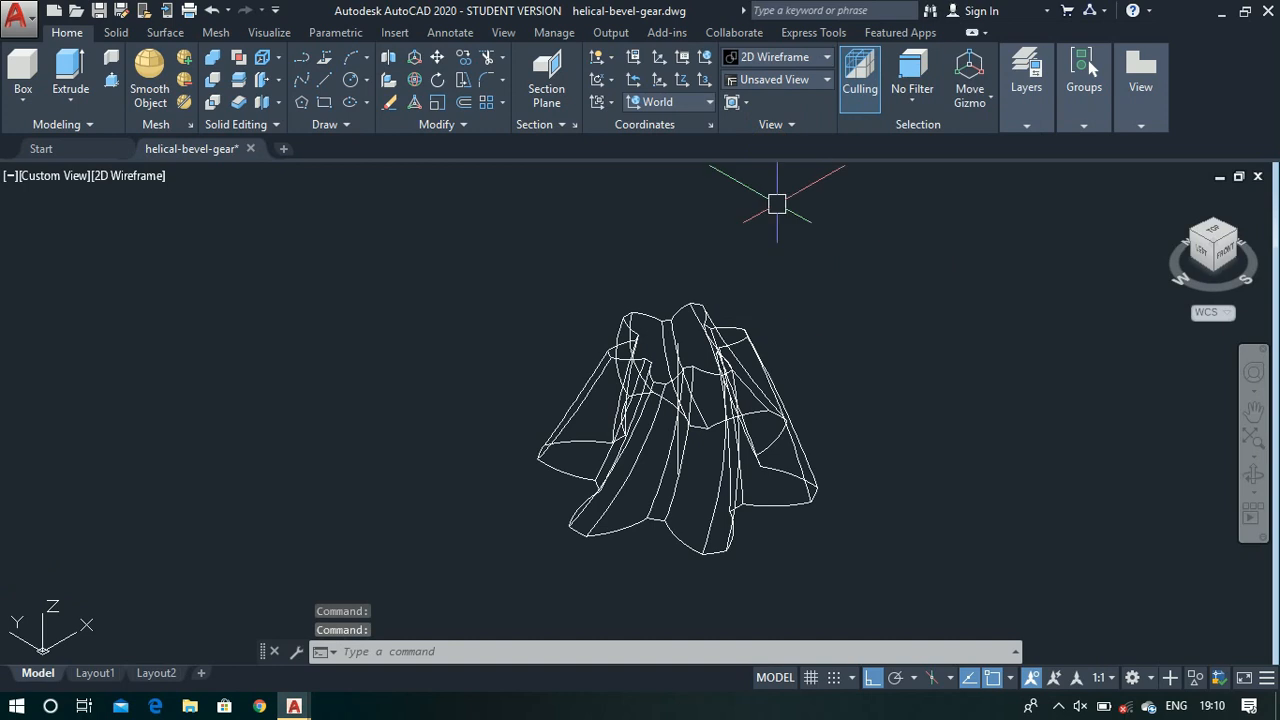
left_click(1214, 235)
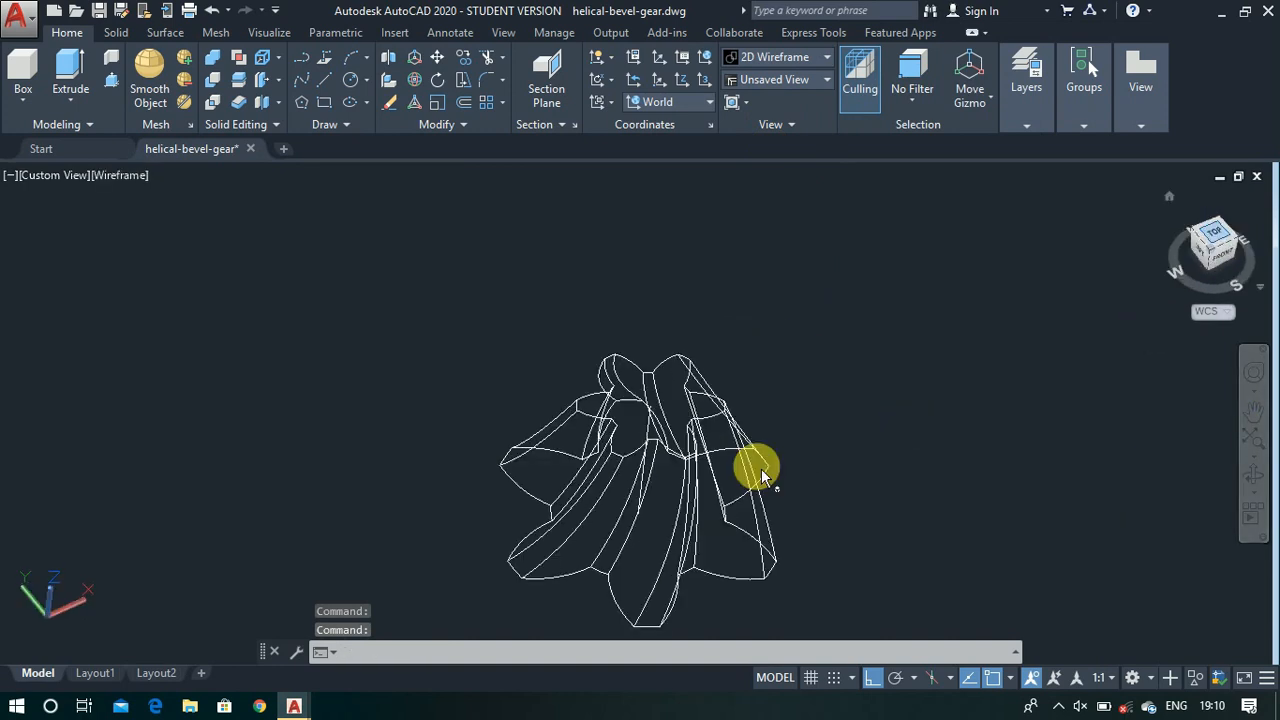
- Draw a circle 90 units in diameter in the empty space to the east of the lofted gear
scroll(1052, 333, "up", 4)
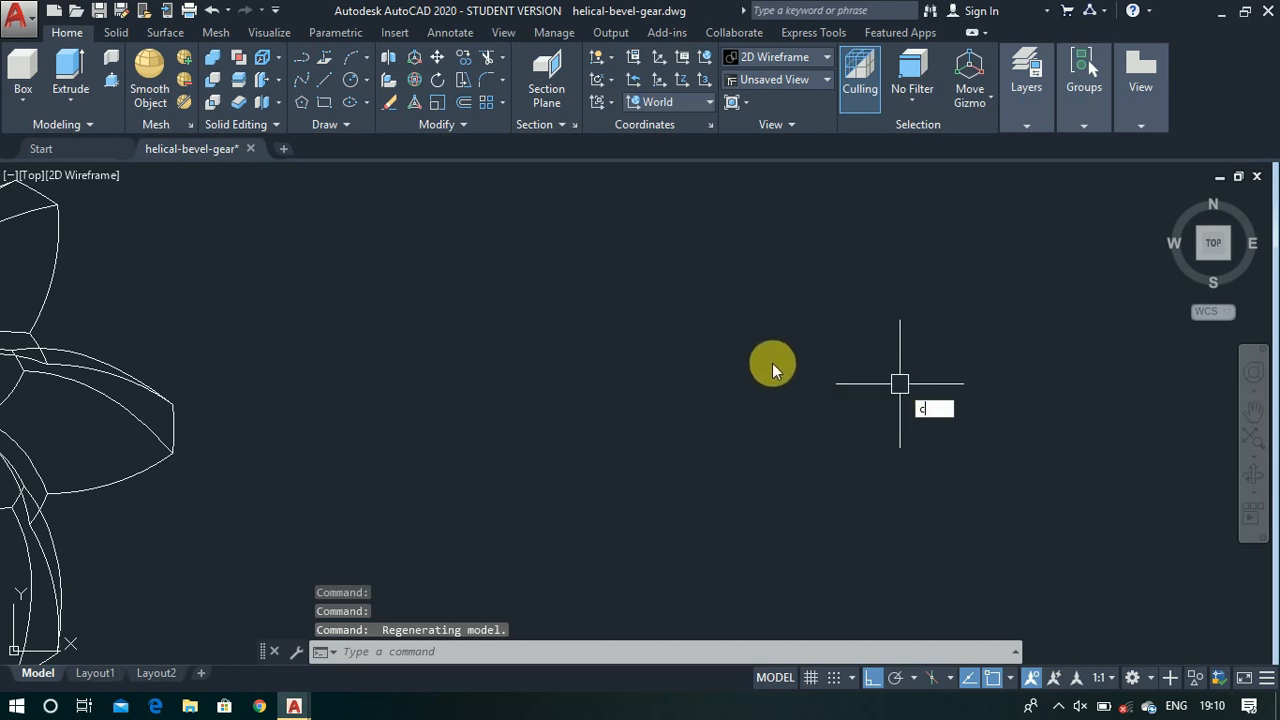
key("Return")
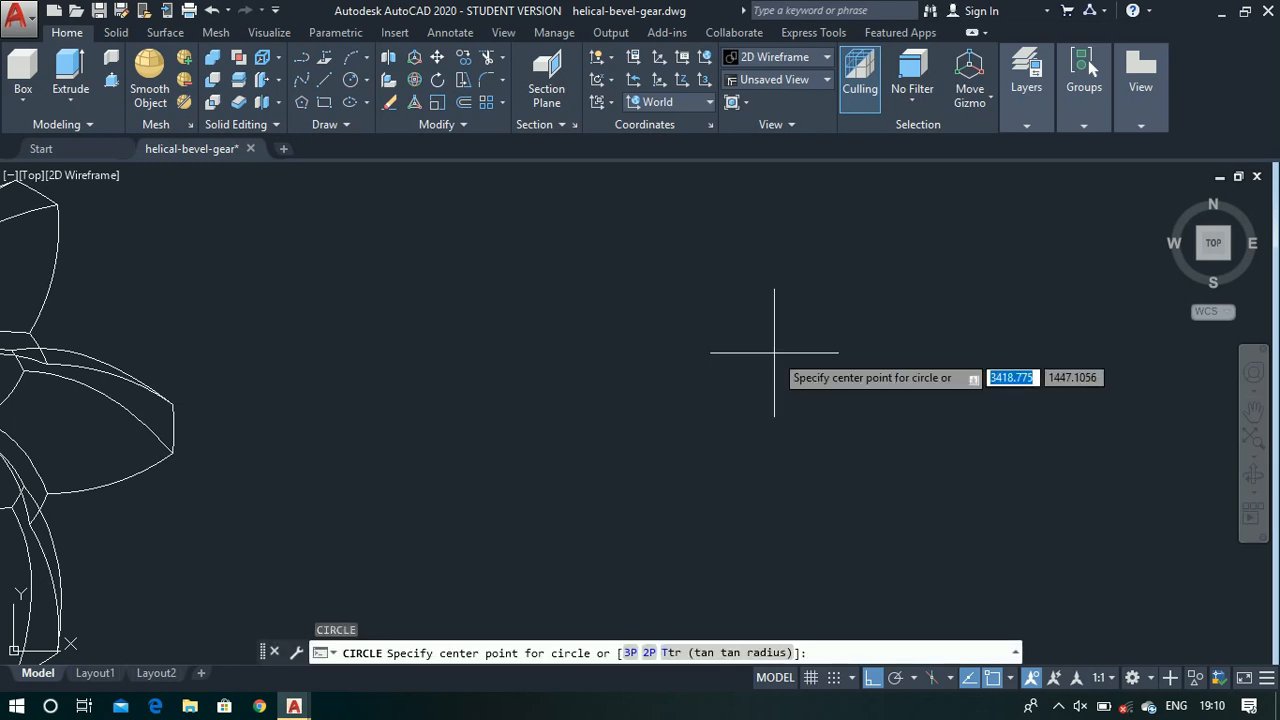
left_click(700, 350)
scroll(703, 355, "down", 3)
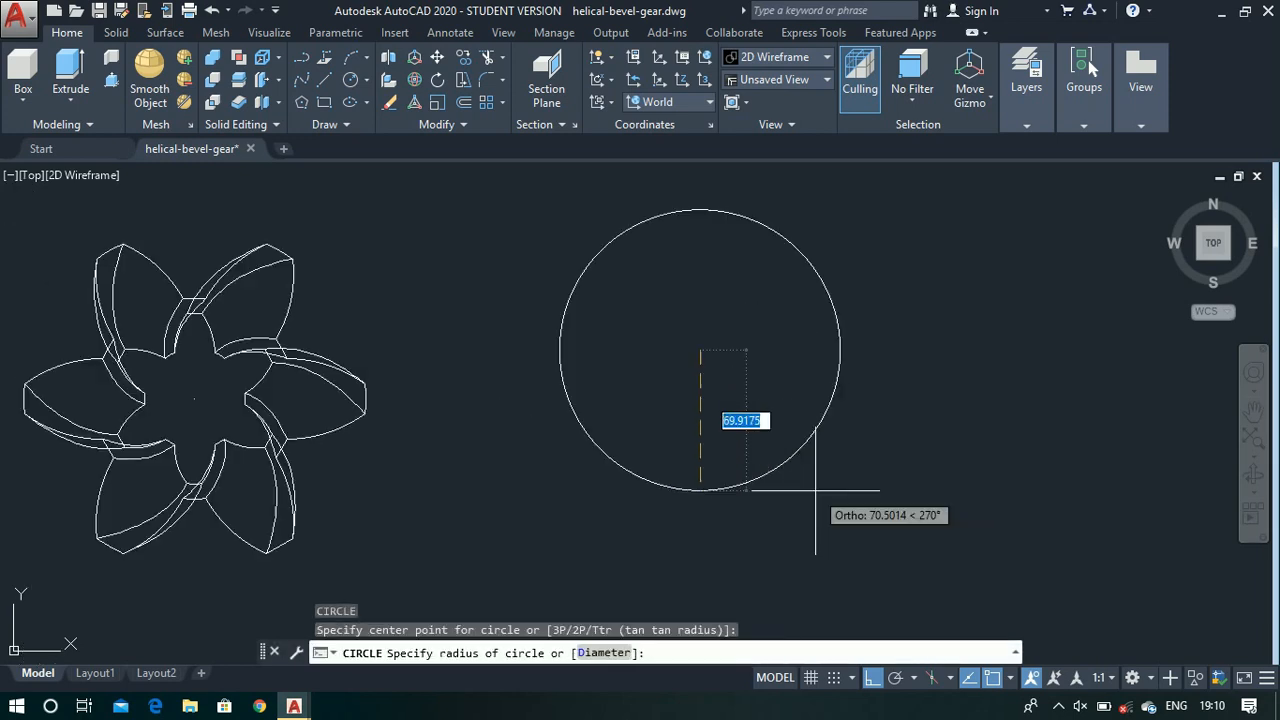
type("d")
key("Return")
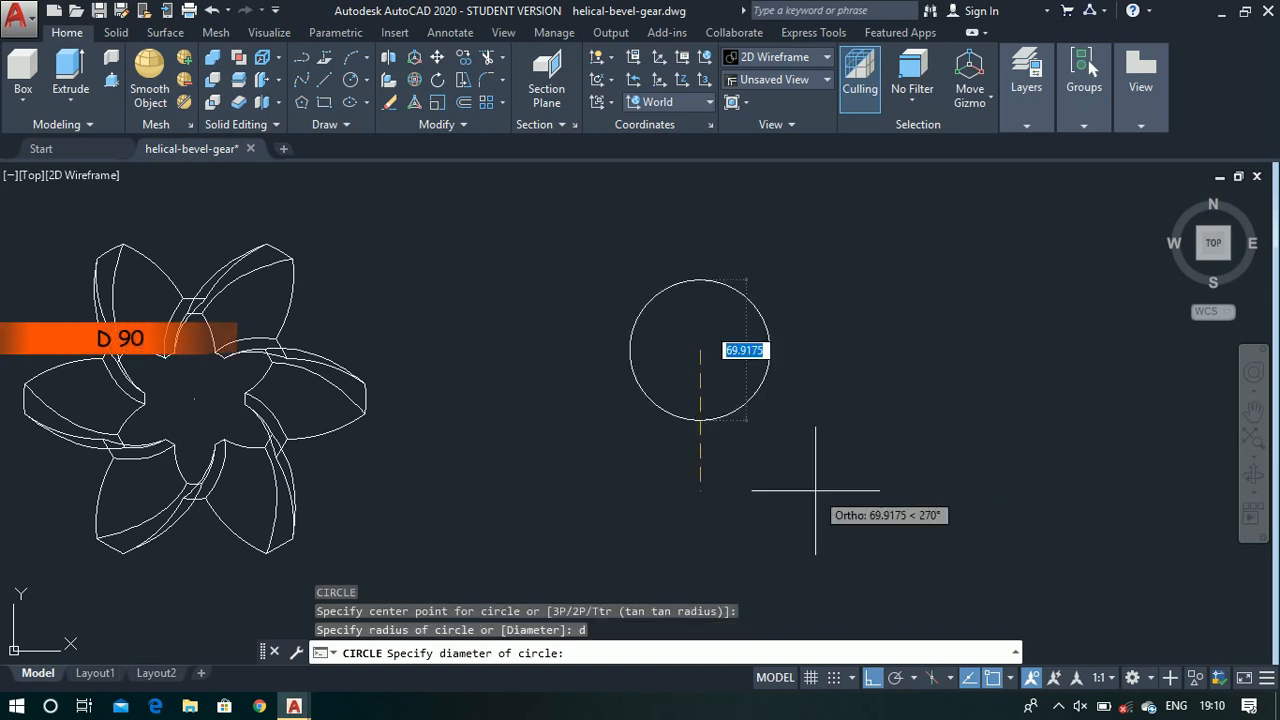
key("Return")
right_click(815, 490)
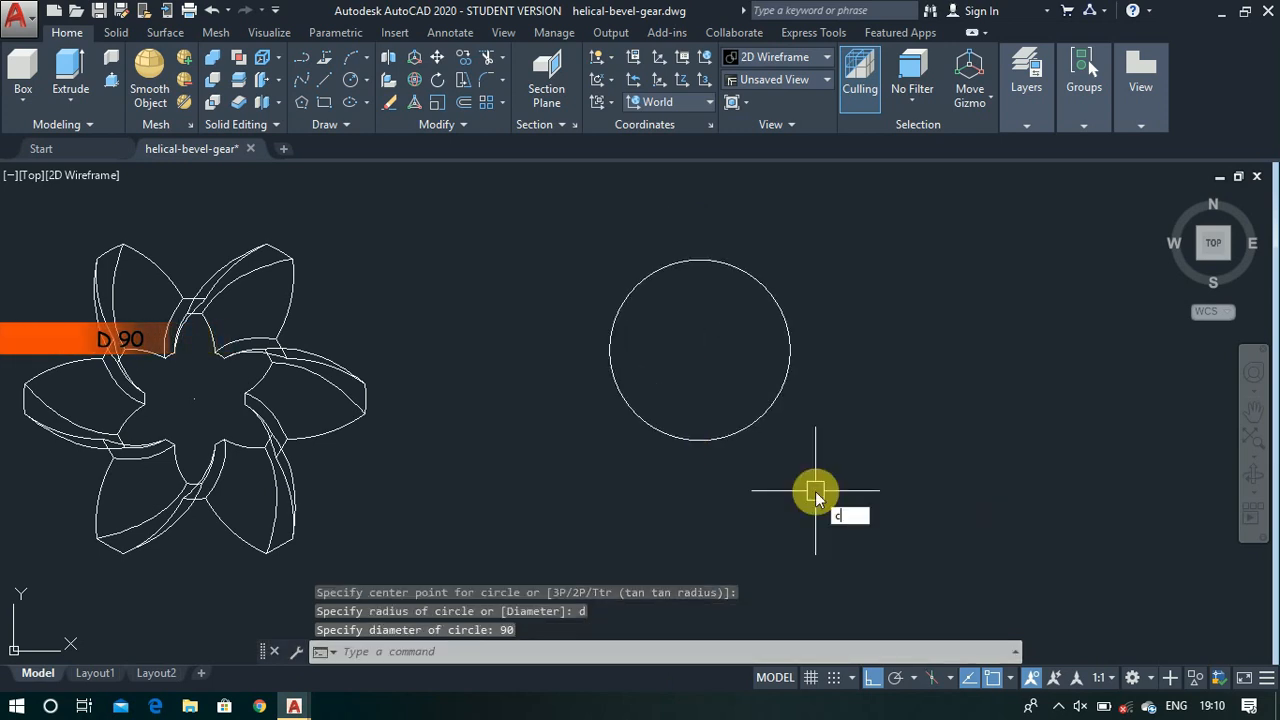
left_click(699, 352)
key("Escape")
key("XF86AudioMute")
- Draw a concentric circle 65 units in diameter inside the 90-unit circle
type("c")
key("Return")
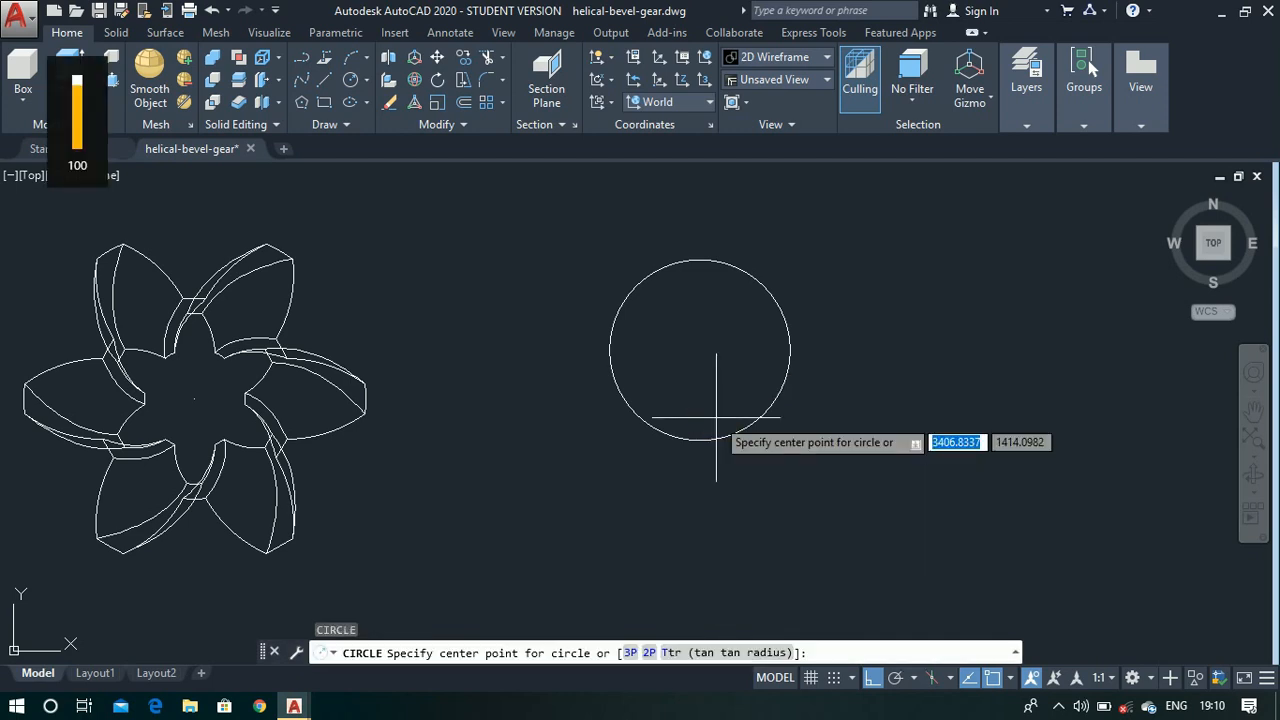
left_click(700, 351)
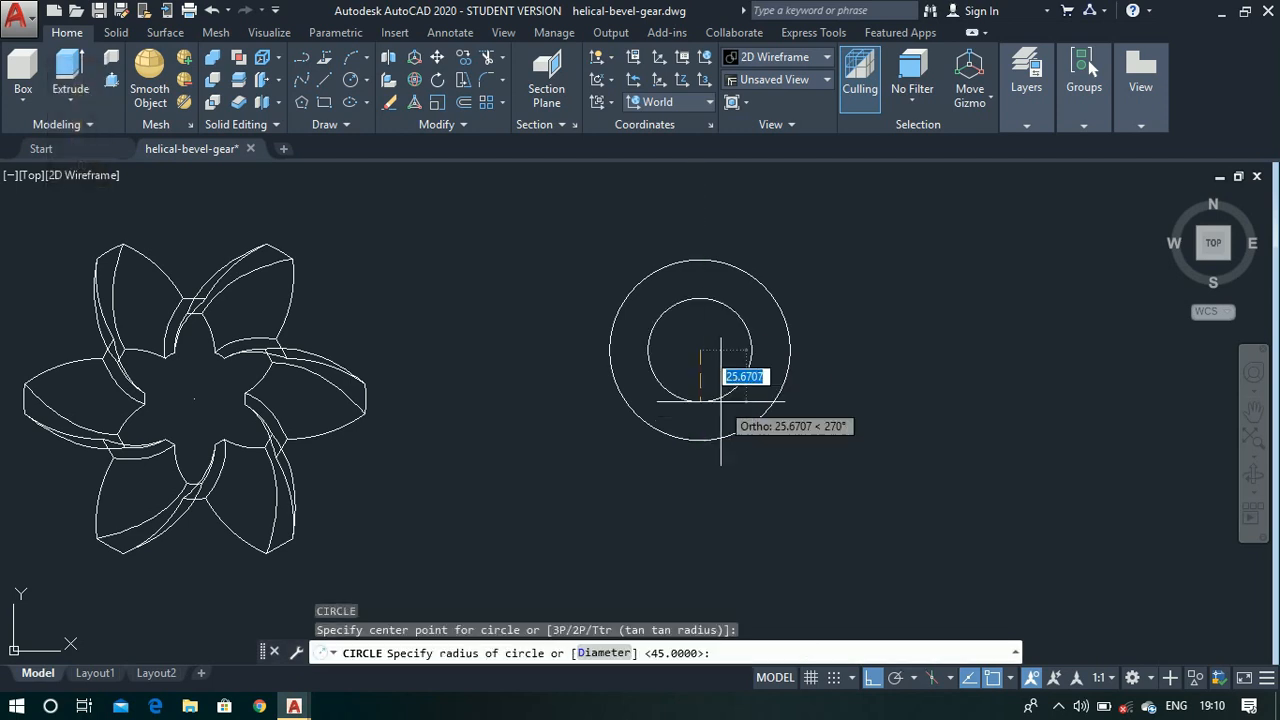
type("d")
key("Return")
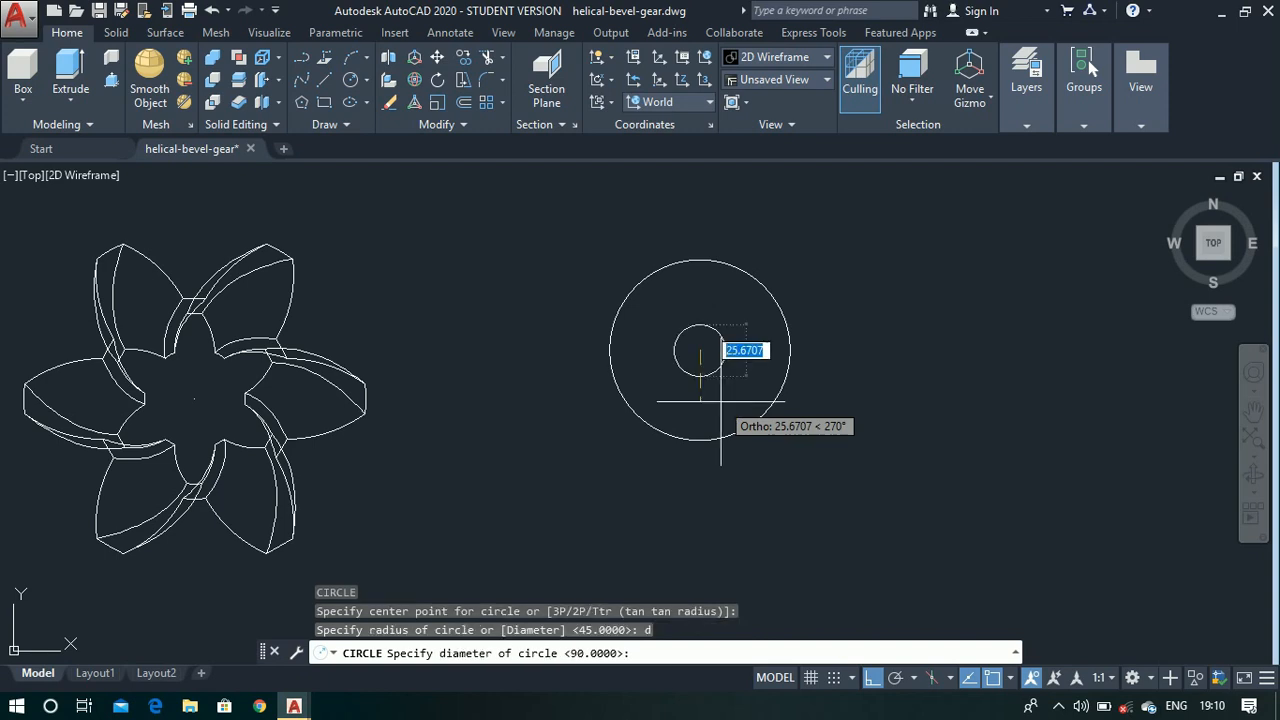
type("65")
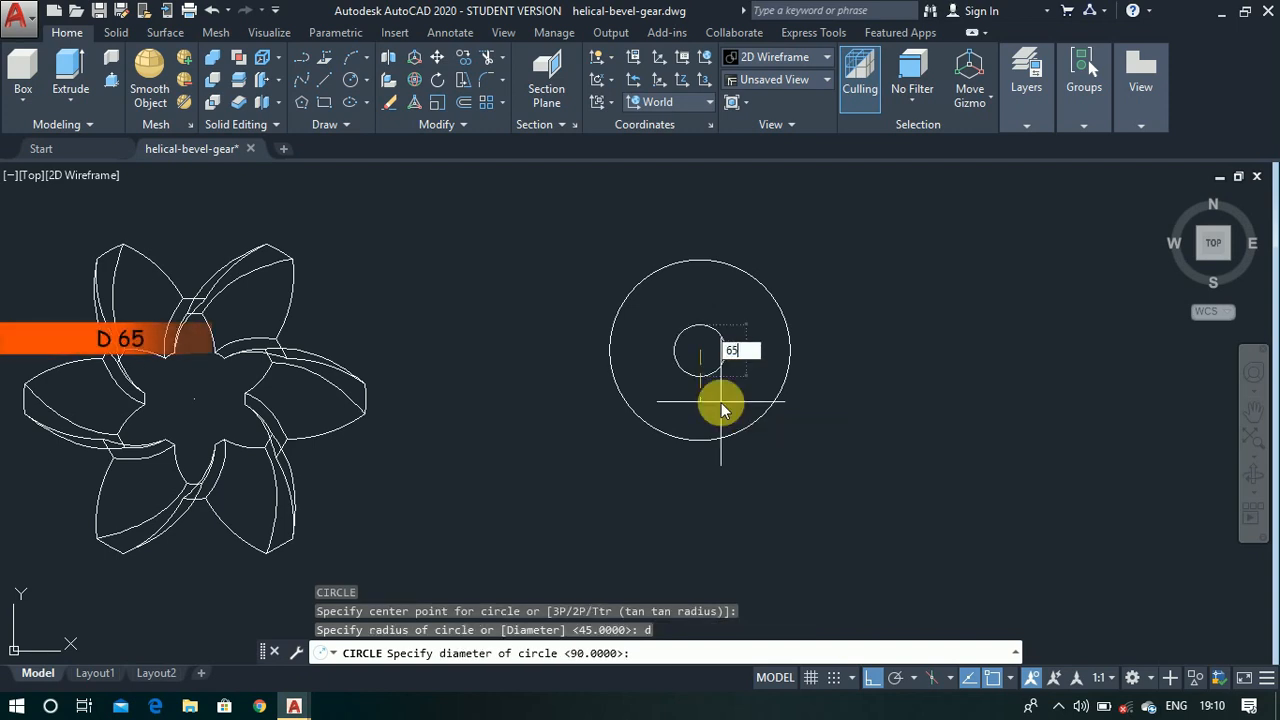
key("Return")
- Draw connected lines from the outer circle's east quadrant: 5 units outward, 5 units up, and about 9.8 units back across the circle
scroll(789, 353, "up", 5)
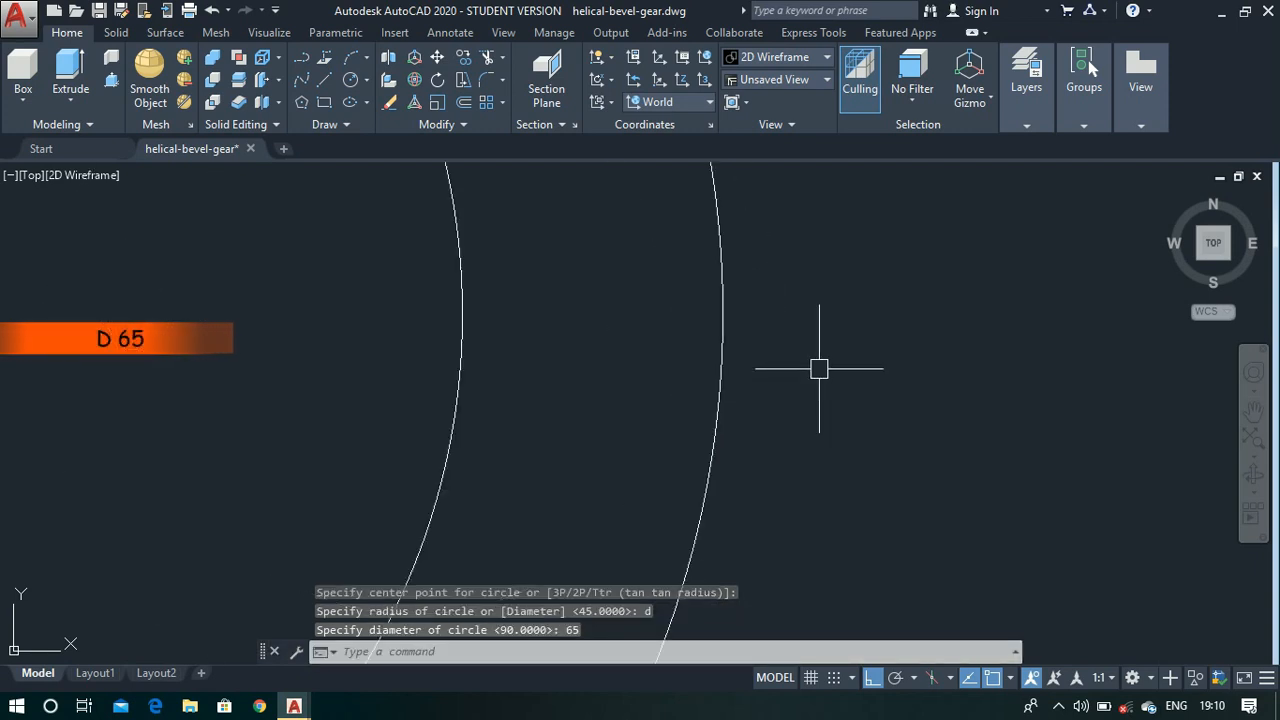
type("l")
key("Return")
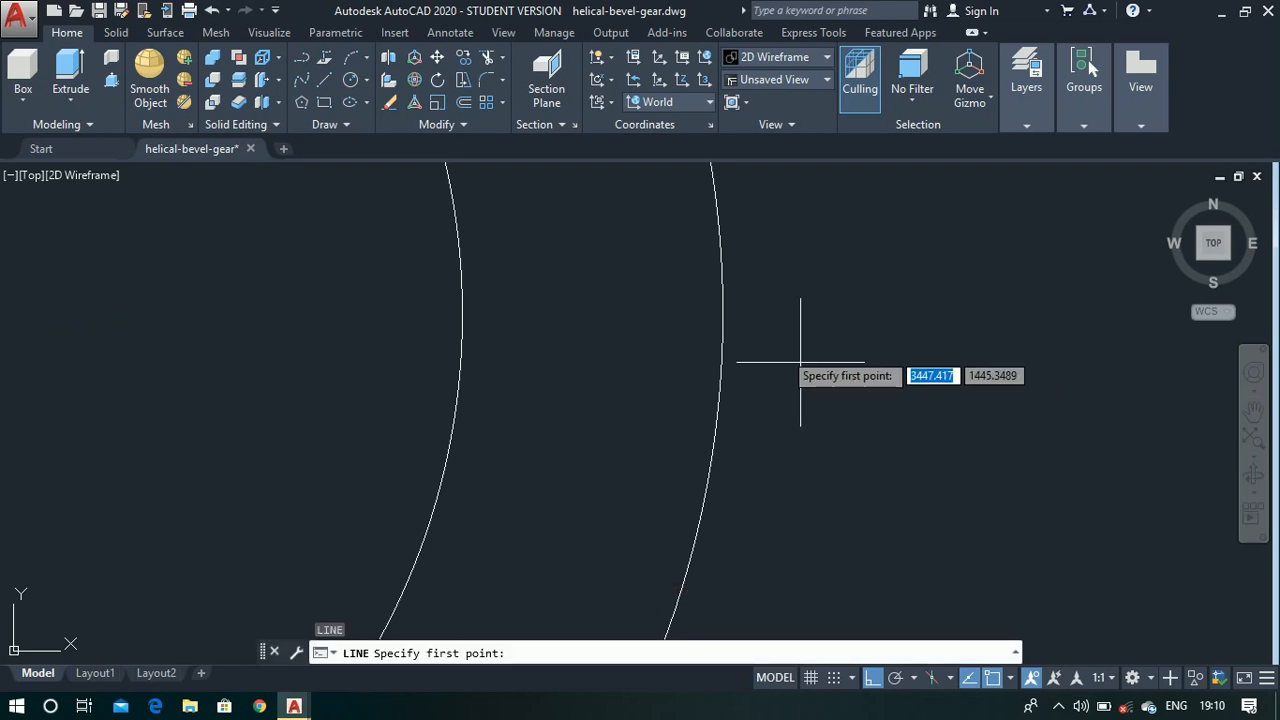
left_click(721, 313)
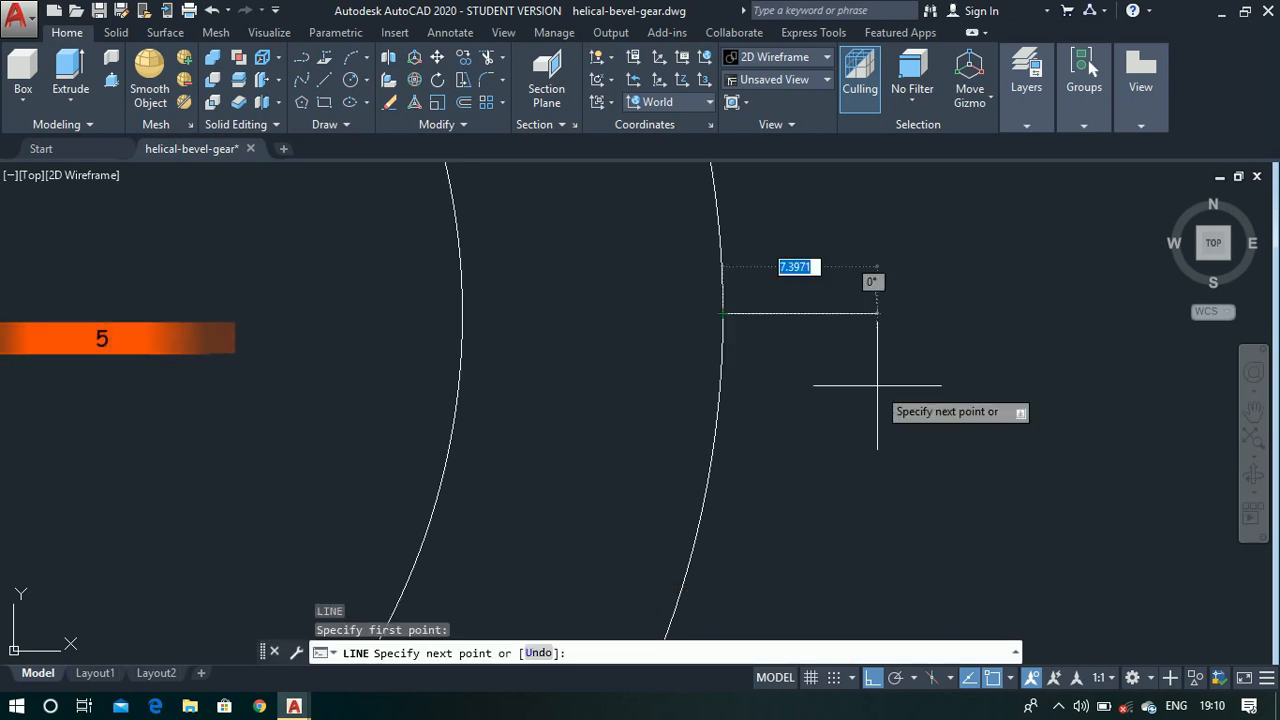
left_click(868, 370)
key("Return")
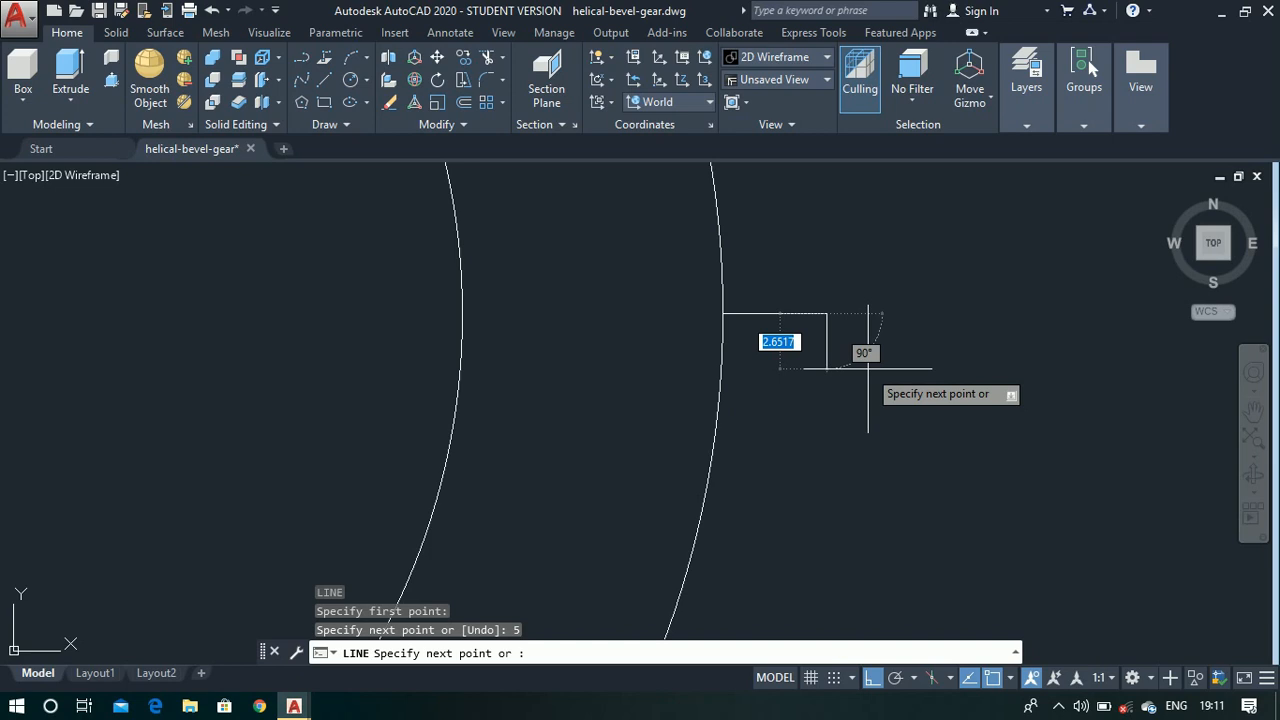
type("5")
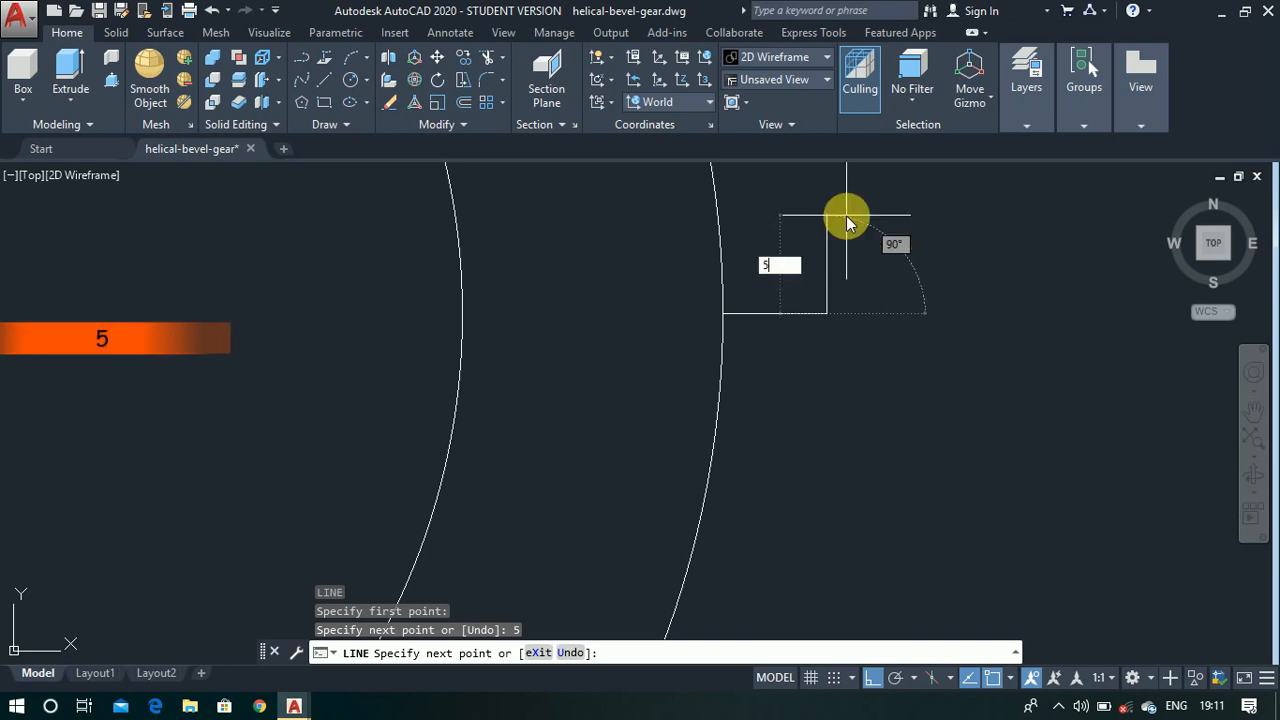
key("Return")
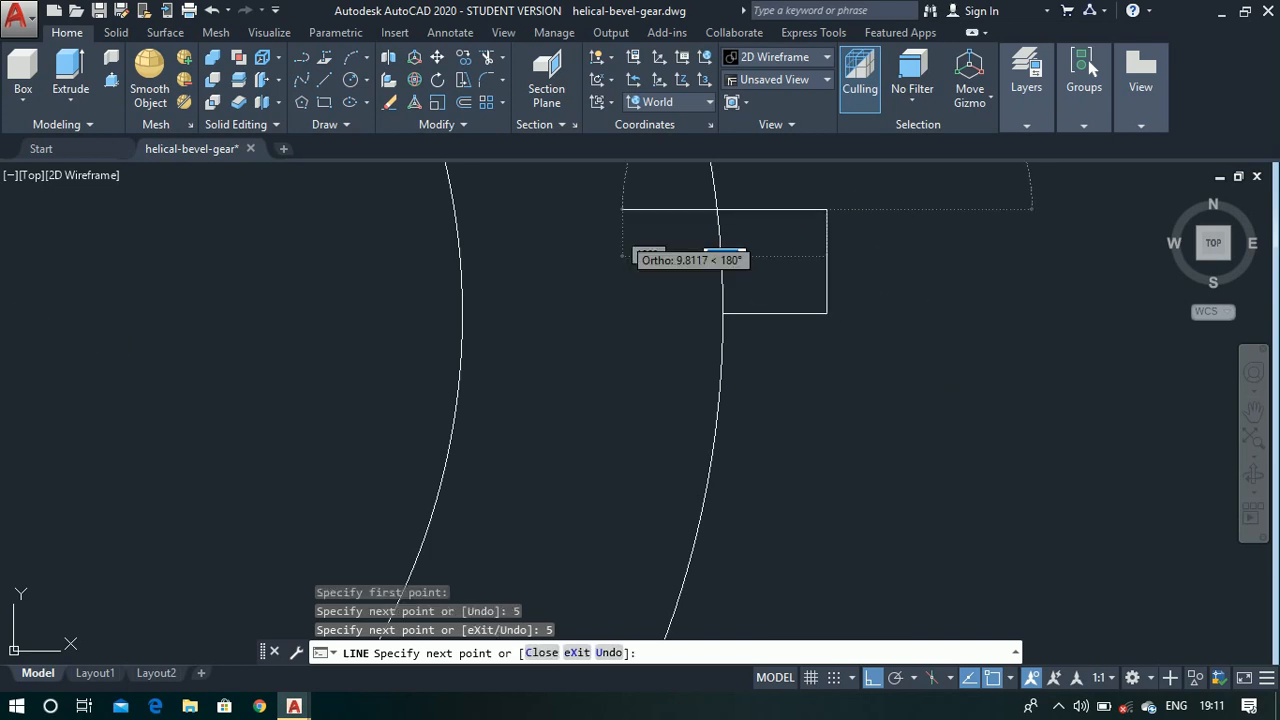
left_click(622, 245)
key("Escape")
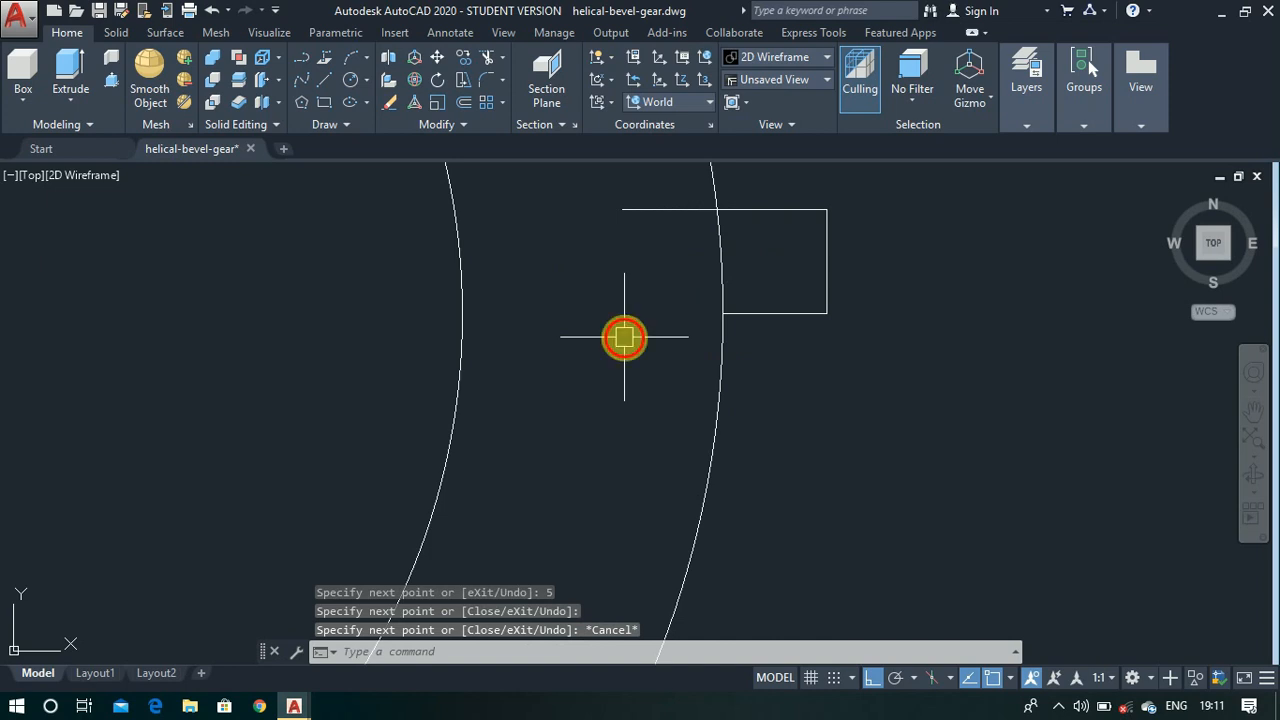
- Mirror the tooth's upper horizontal line and outer vertical line about its lower horizontal line, keeping the originals
type("mi")
key("Return")
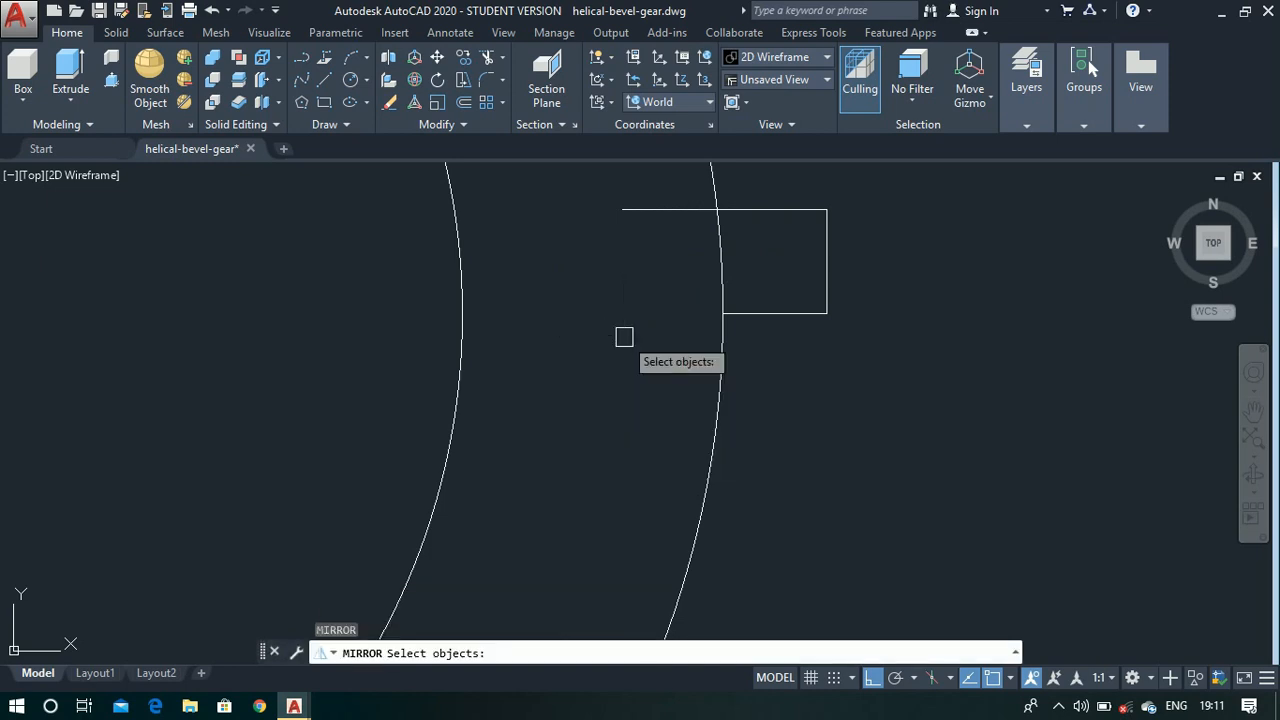
left_click(827, 228)
left_click(791, 210)
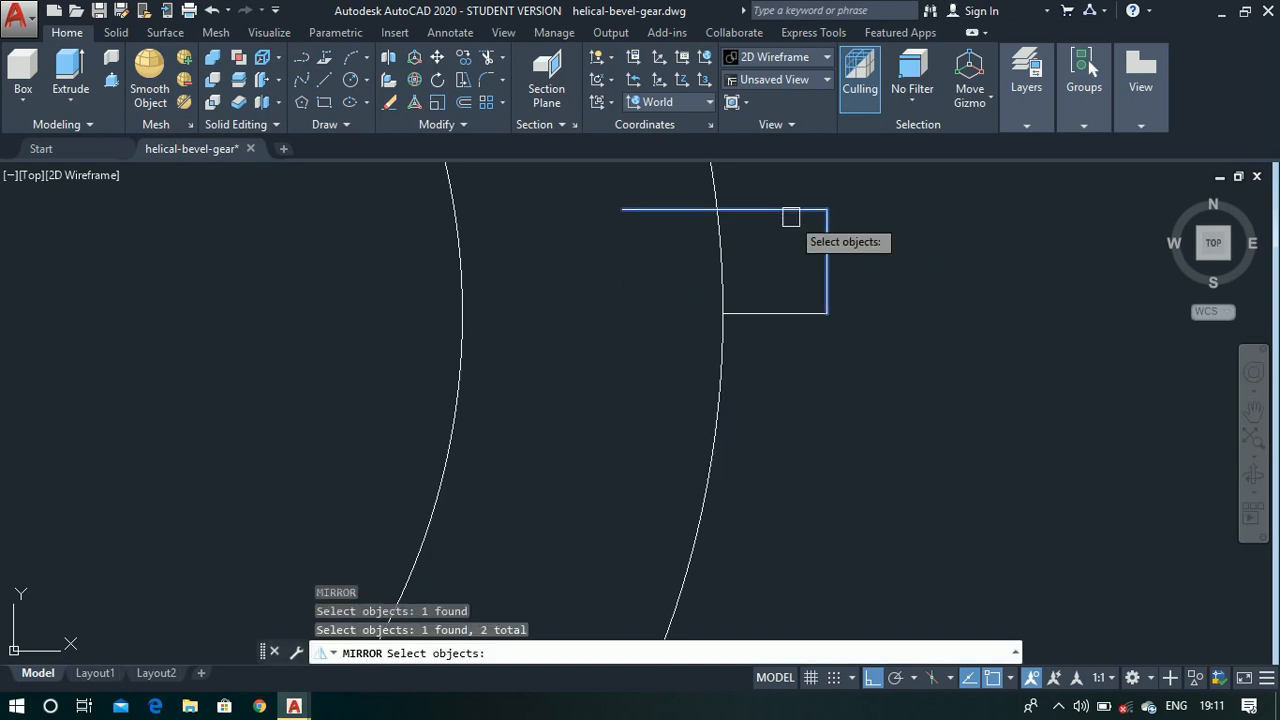
key("Return")
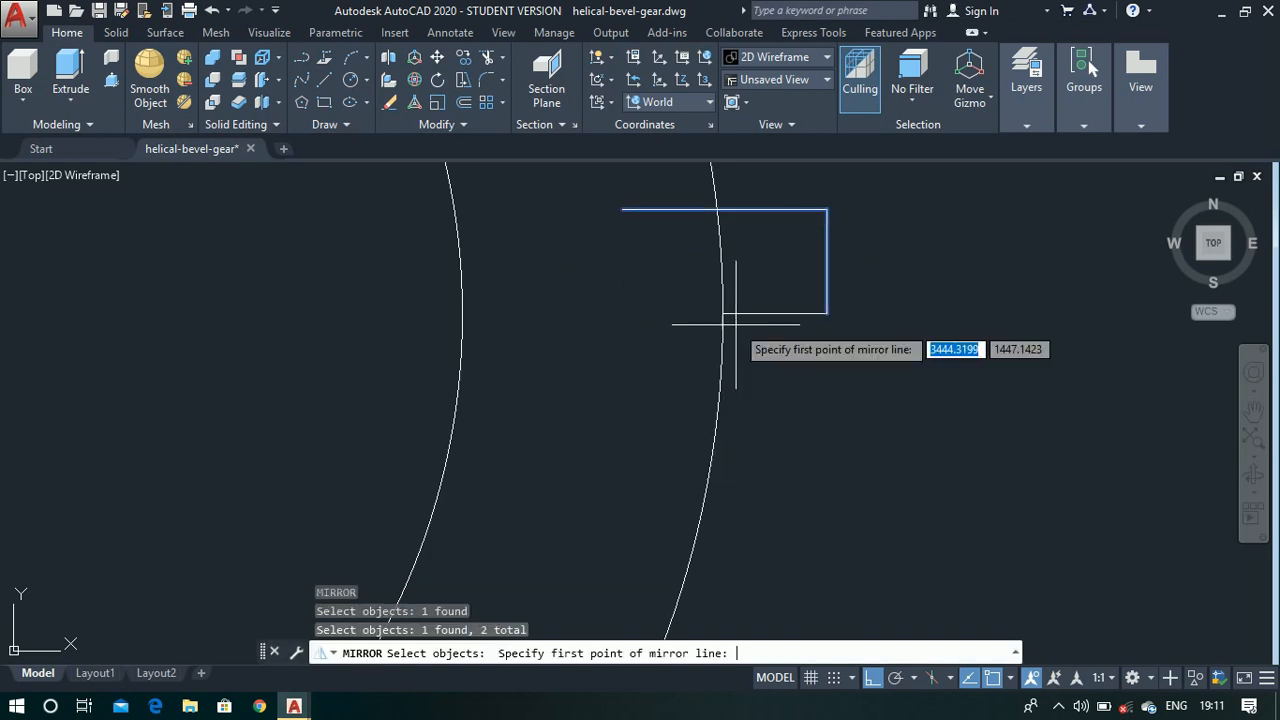
left_click(826, 312)
left_click(511, 315)
key("Return")
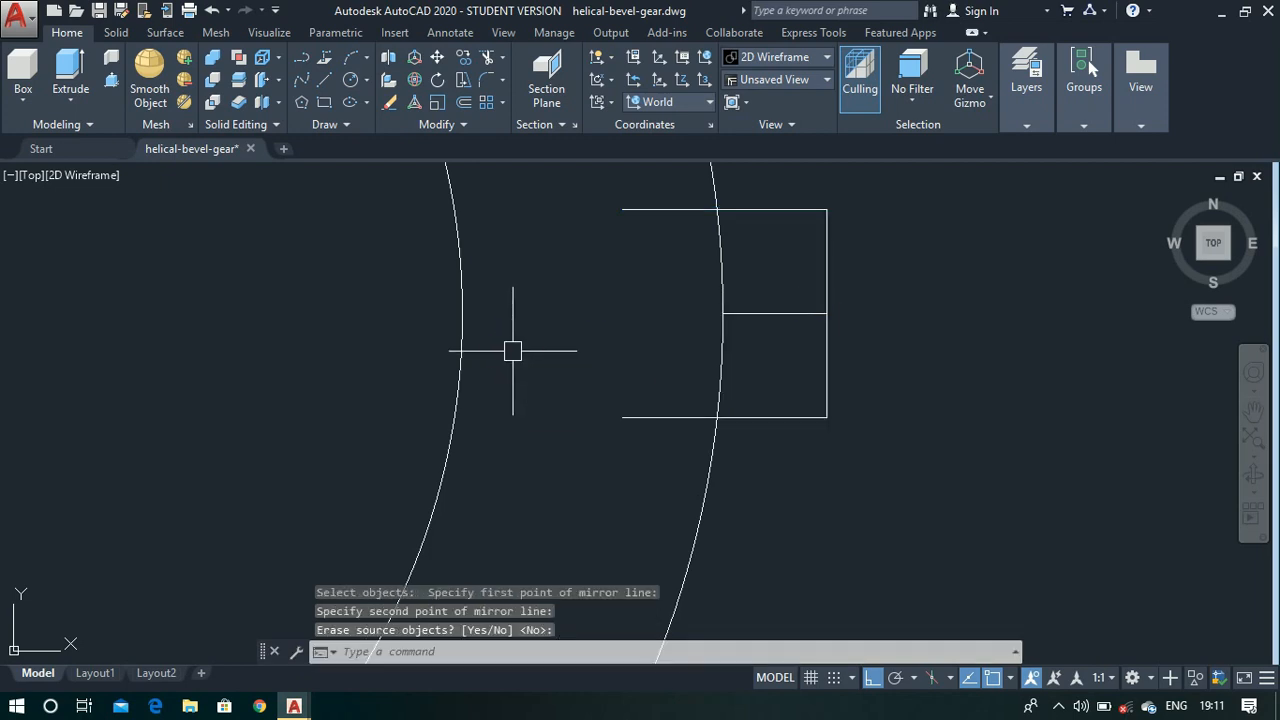
- Trim the tooth lines inside the outer circle and the arc across the tooth's base, and erase the tooth's middle line
type("tr")
key("Return")
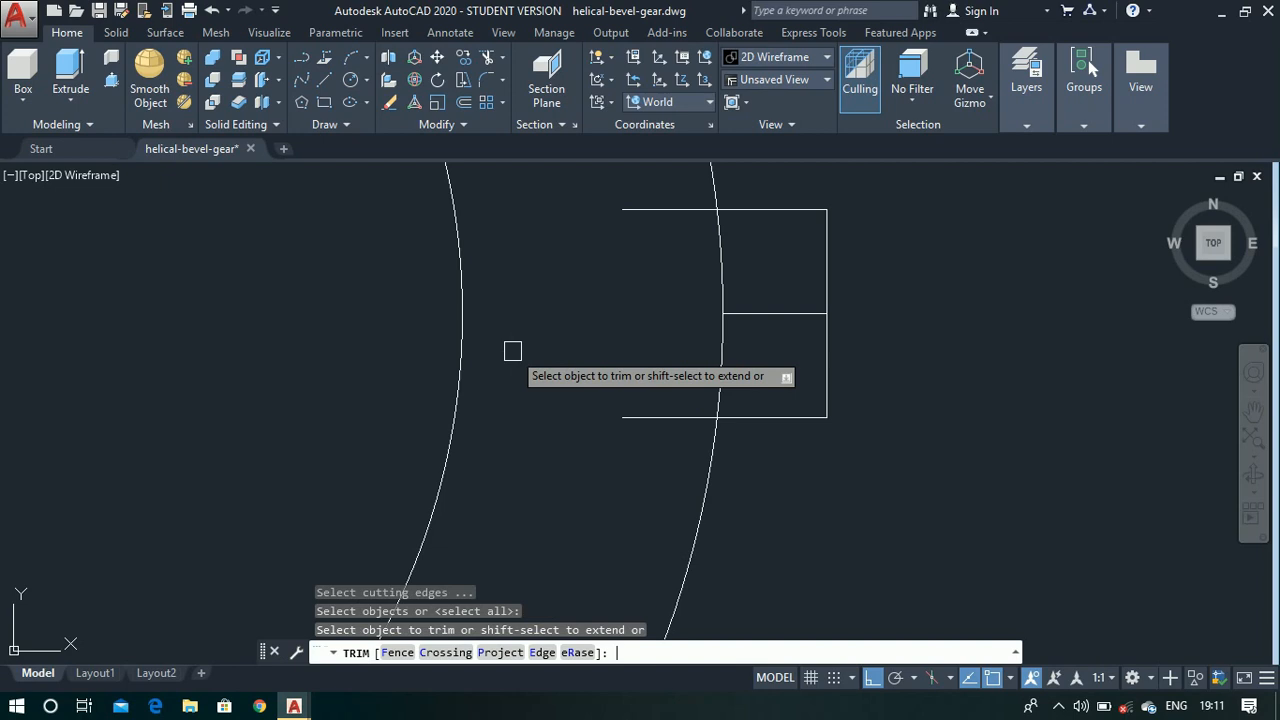
left_click(592, 177)
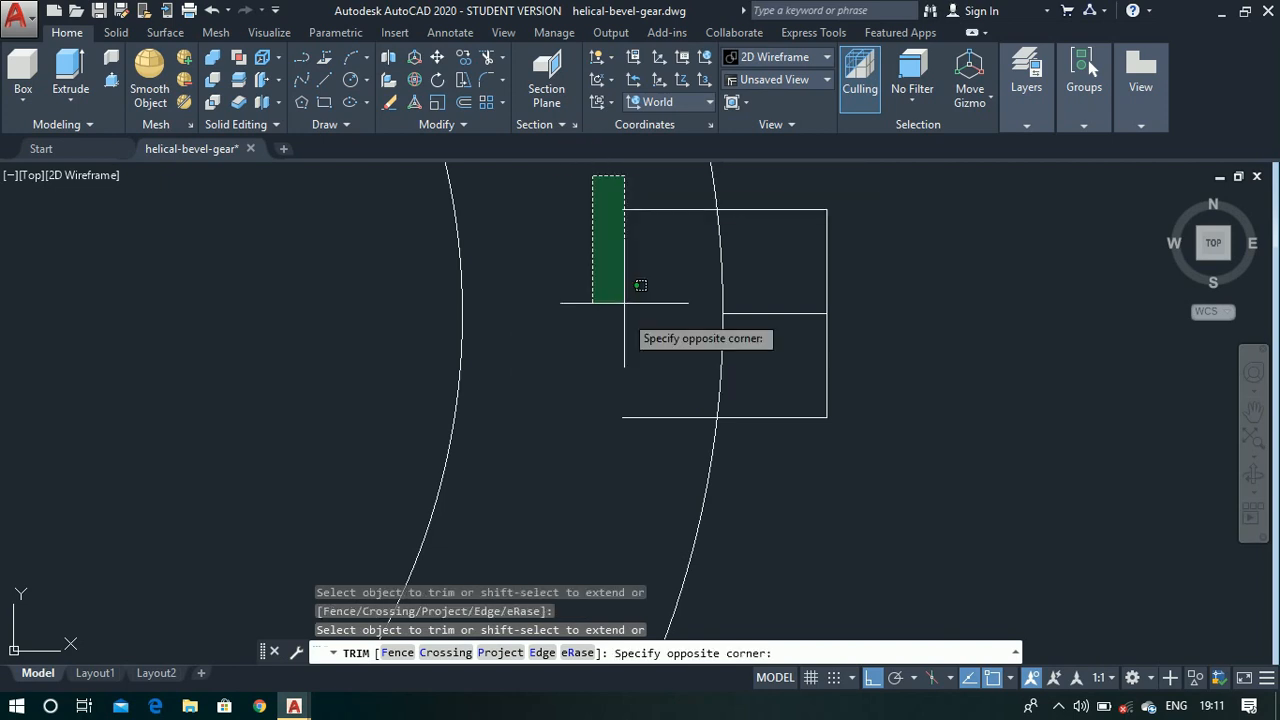
left_click(713, 548)
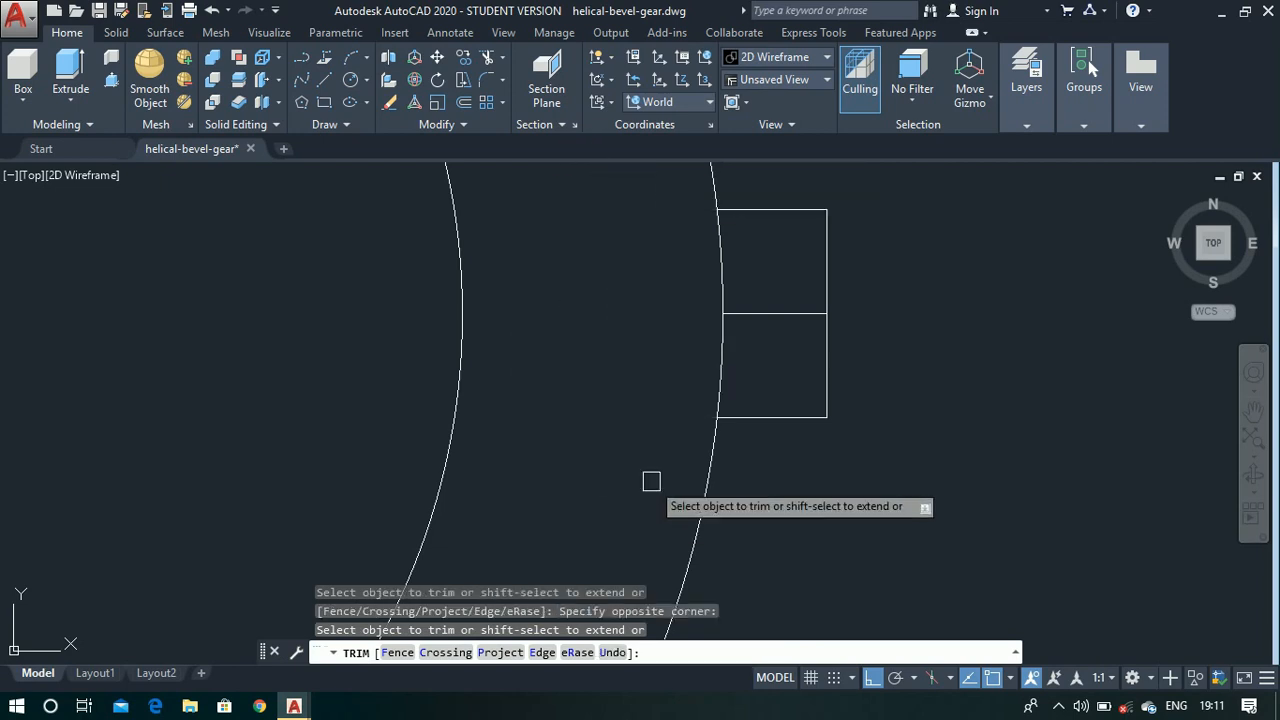
left_click(697, 233)
left_click(766, 366)
key("Escape")
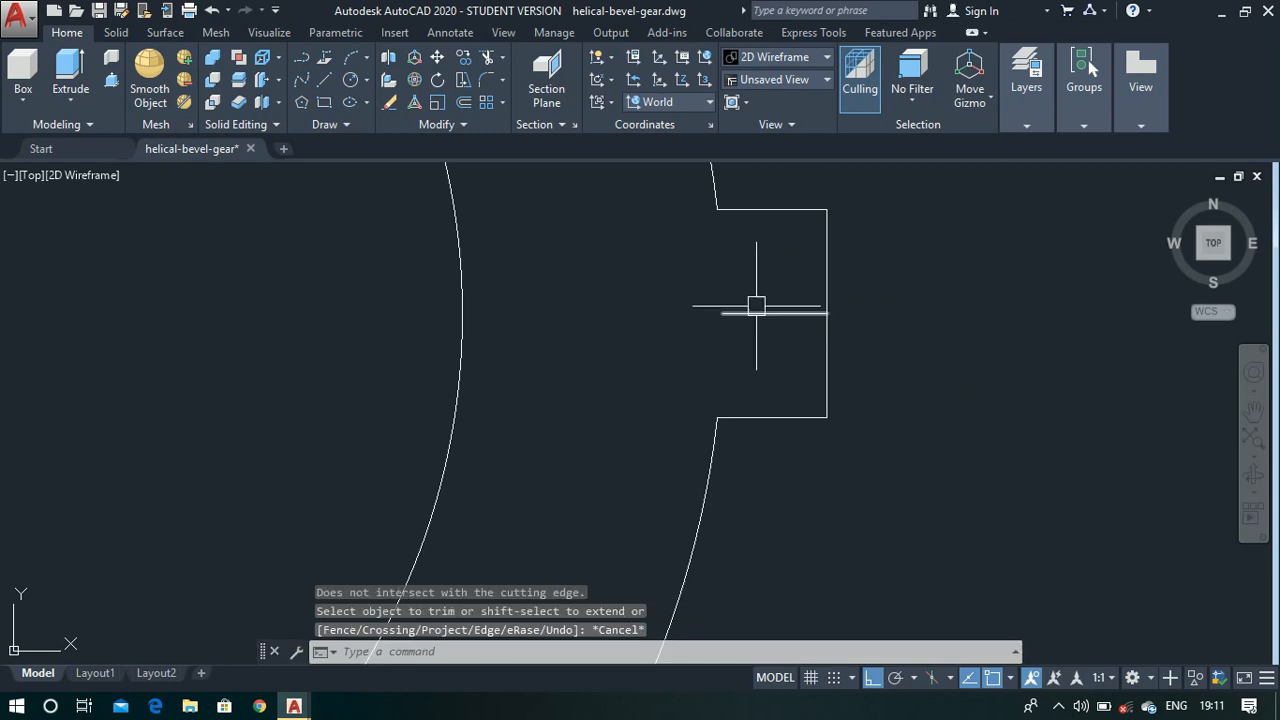
left_click(756, 307)
key("Delete")
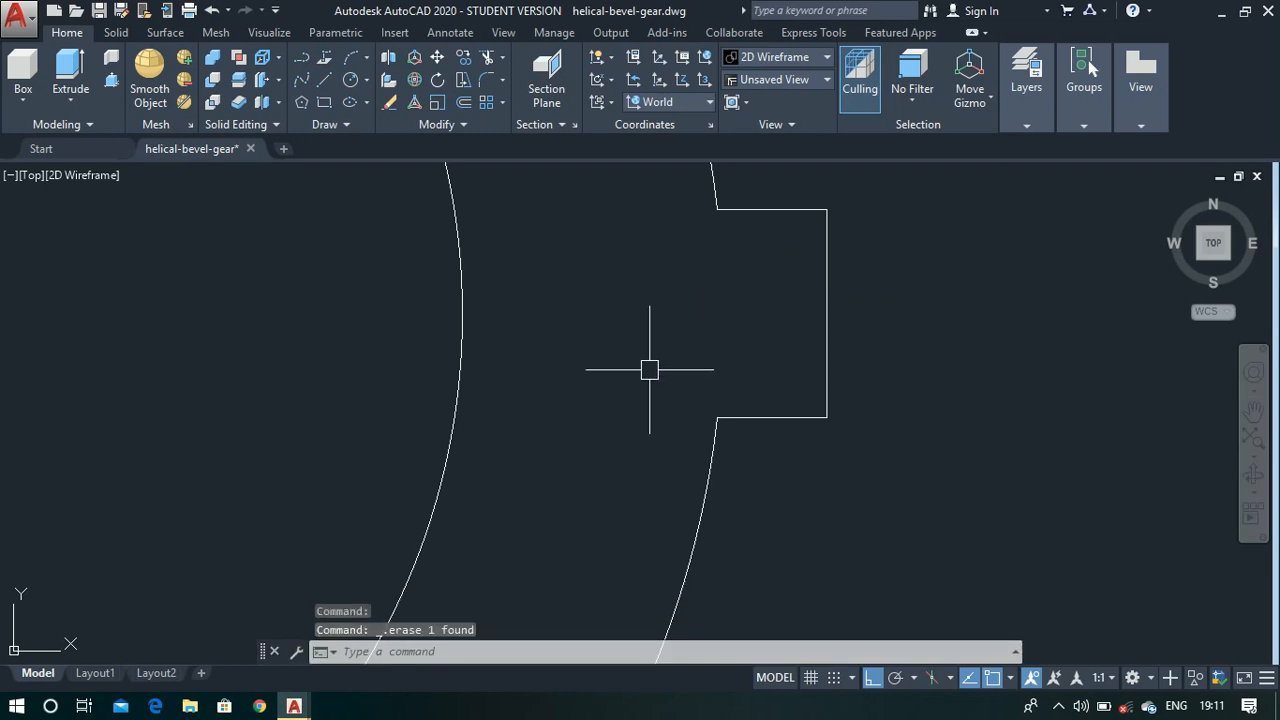
- Create a polar array of the four tooth lines around the common centre of the circles
type("array")
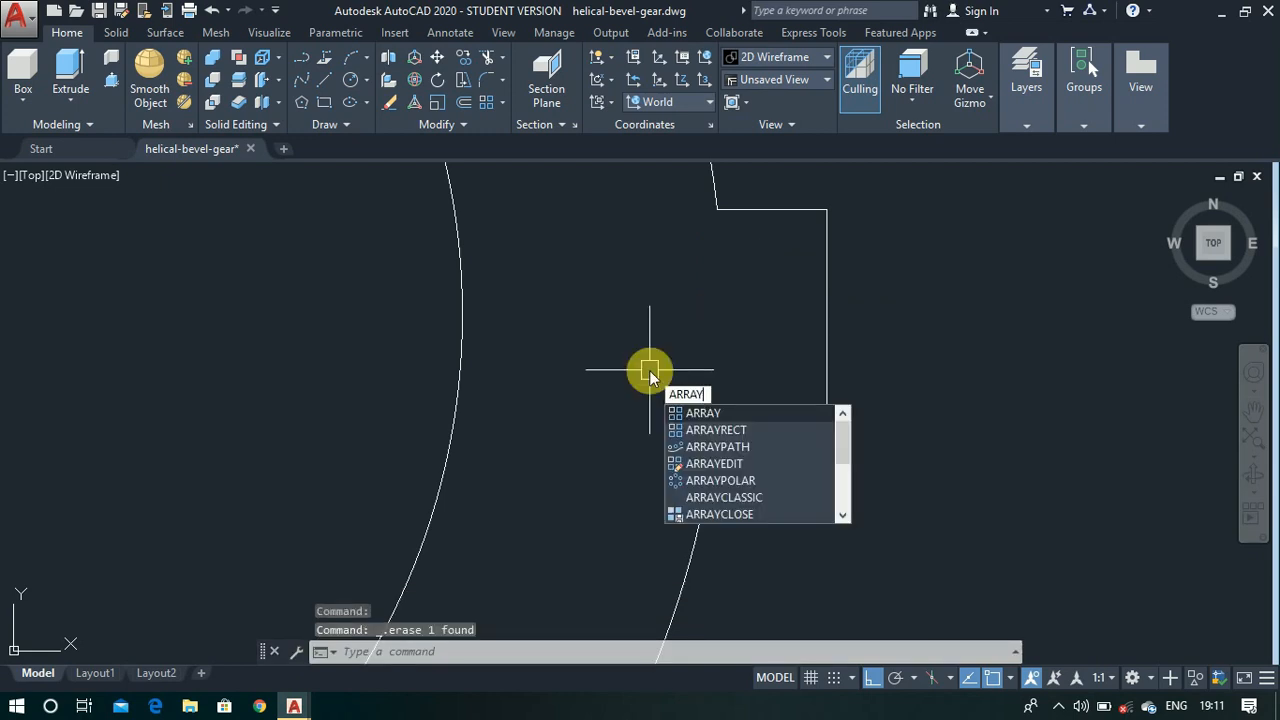
key("Return")
left_click(752, 210)
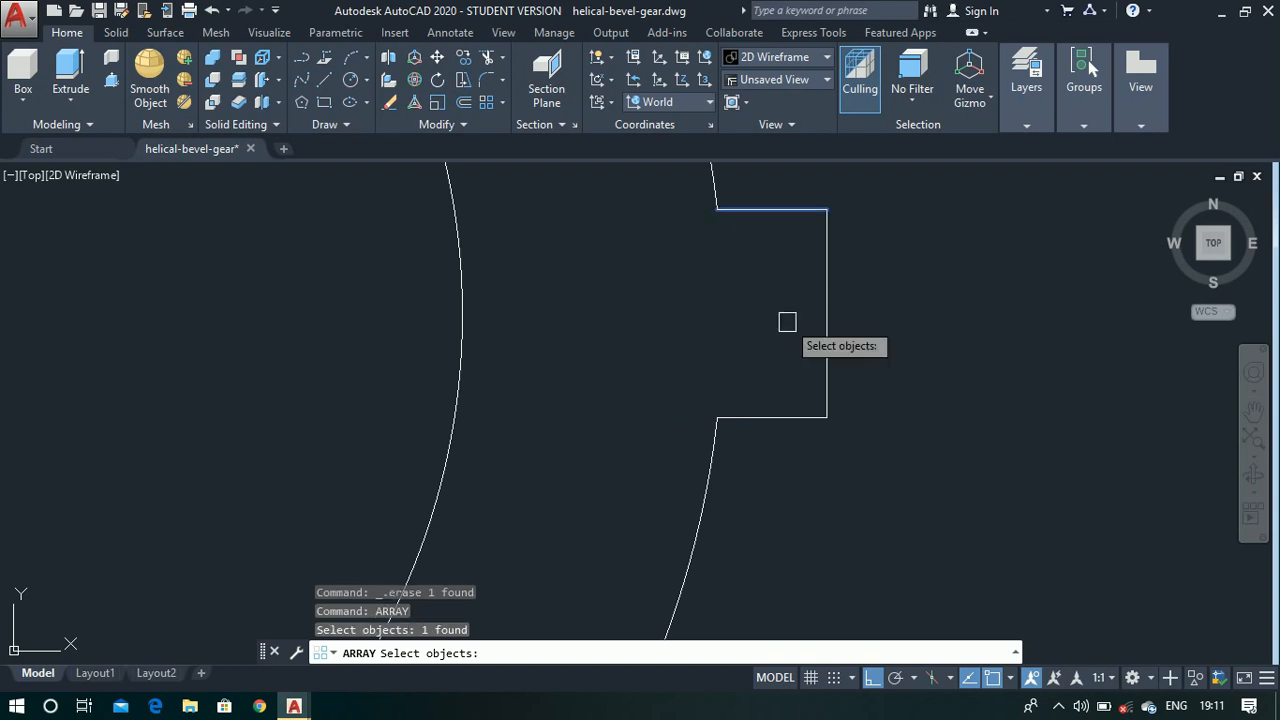
left_click(826, 298)
left_click(825, 362)
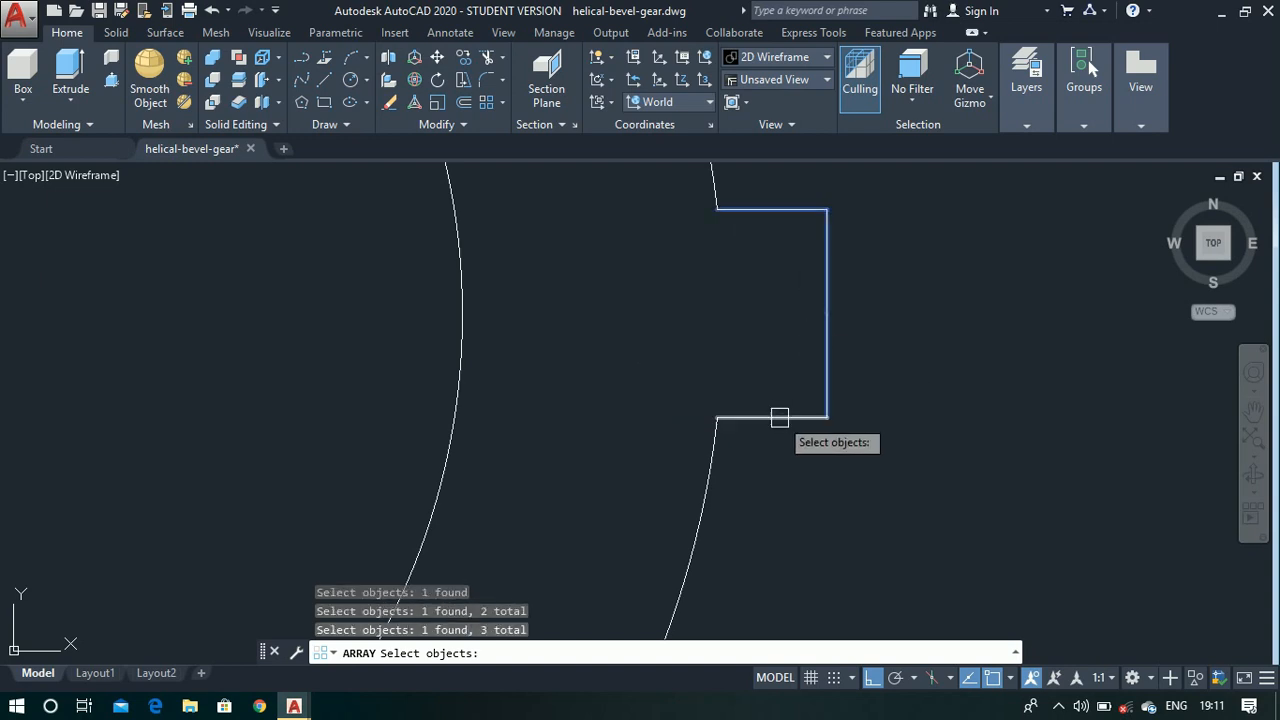
left_click(778, 416)
right_click(779, 347)
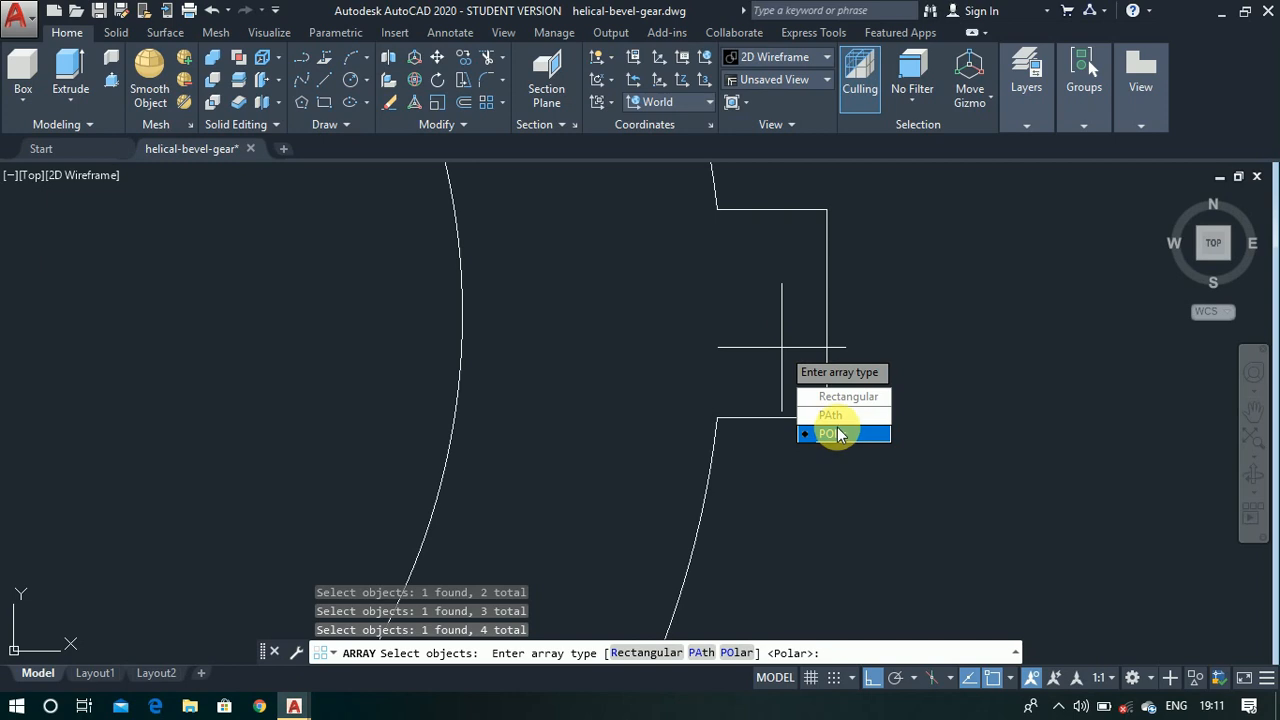
left_click(833, 433)
scroll(770, 350, "down", 3)
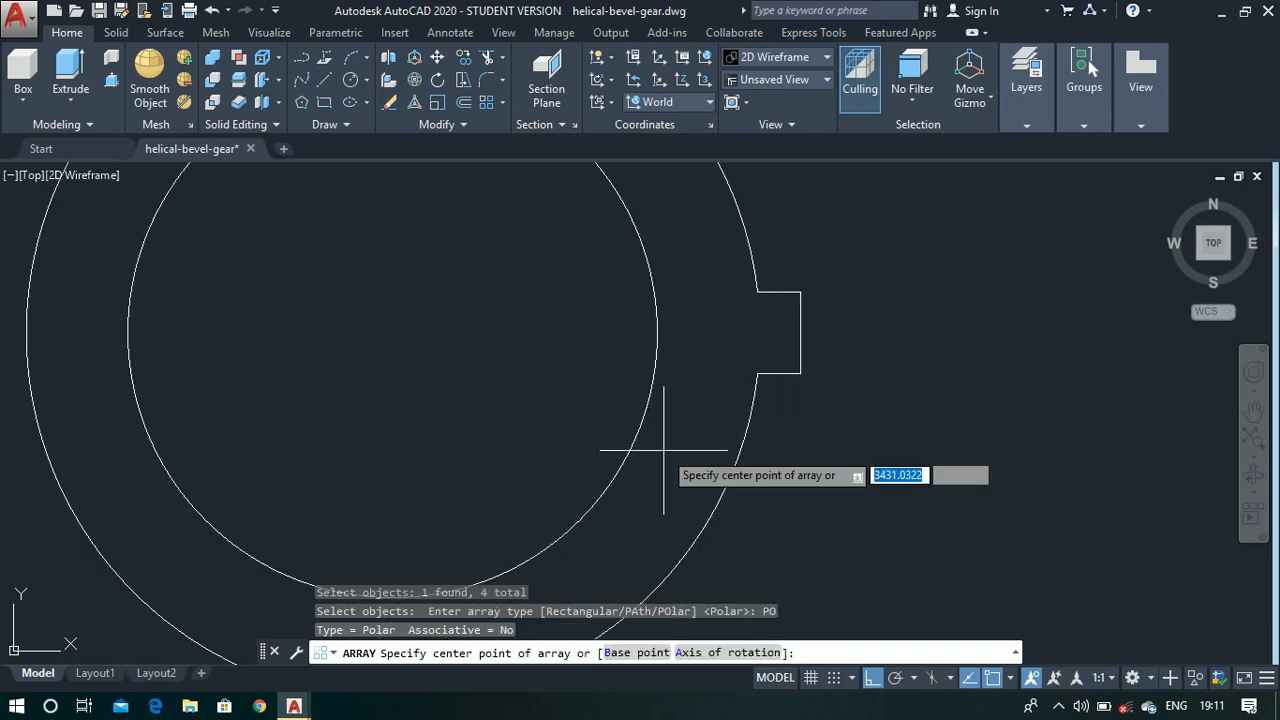
left_click(392, 333)
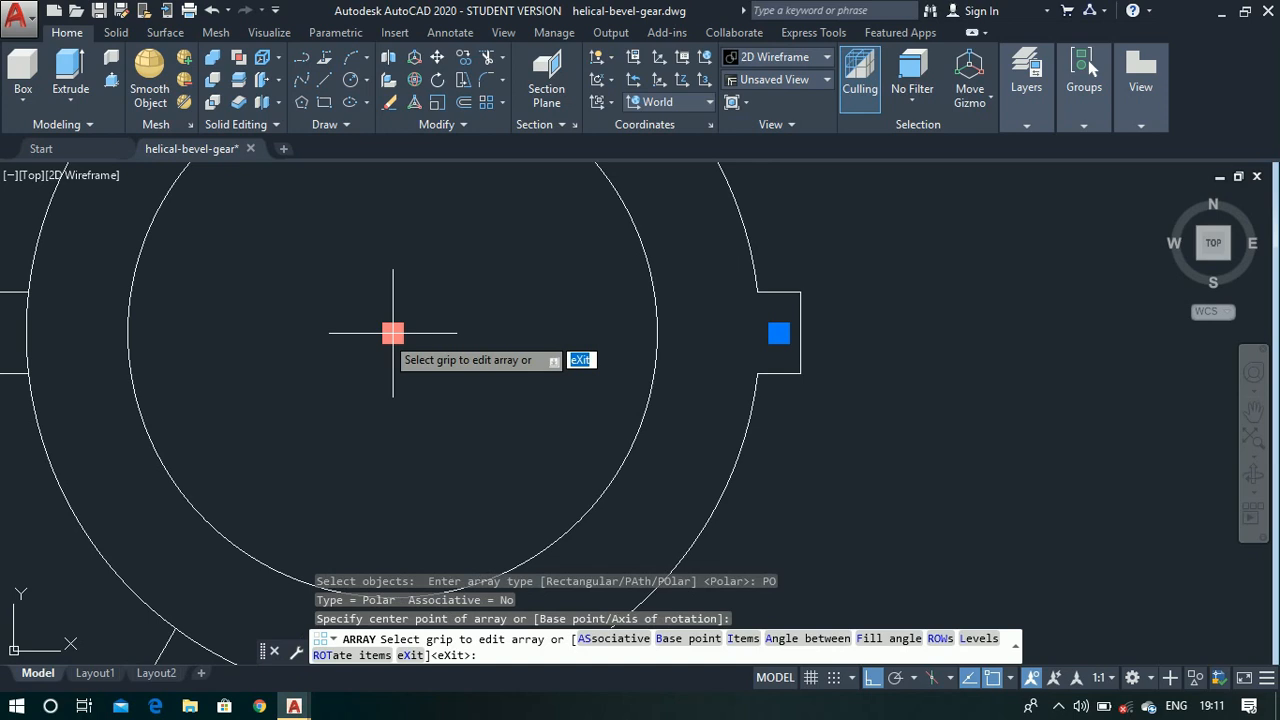
- Set the polar array to 13 items and finish it
scroll(460, 360, "down", 4)
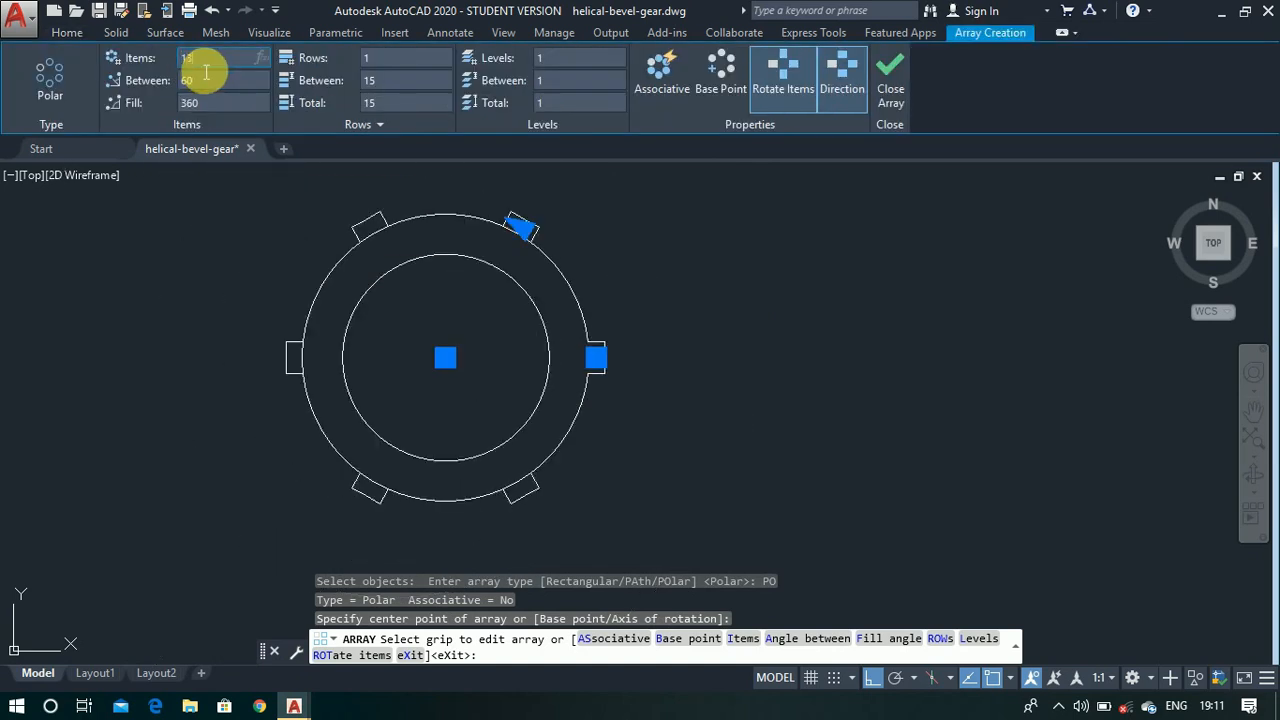
type("13")
key("Return")
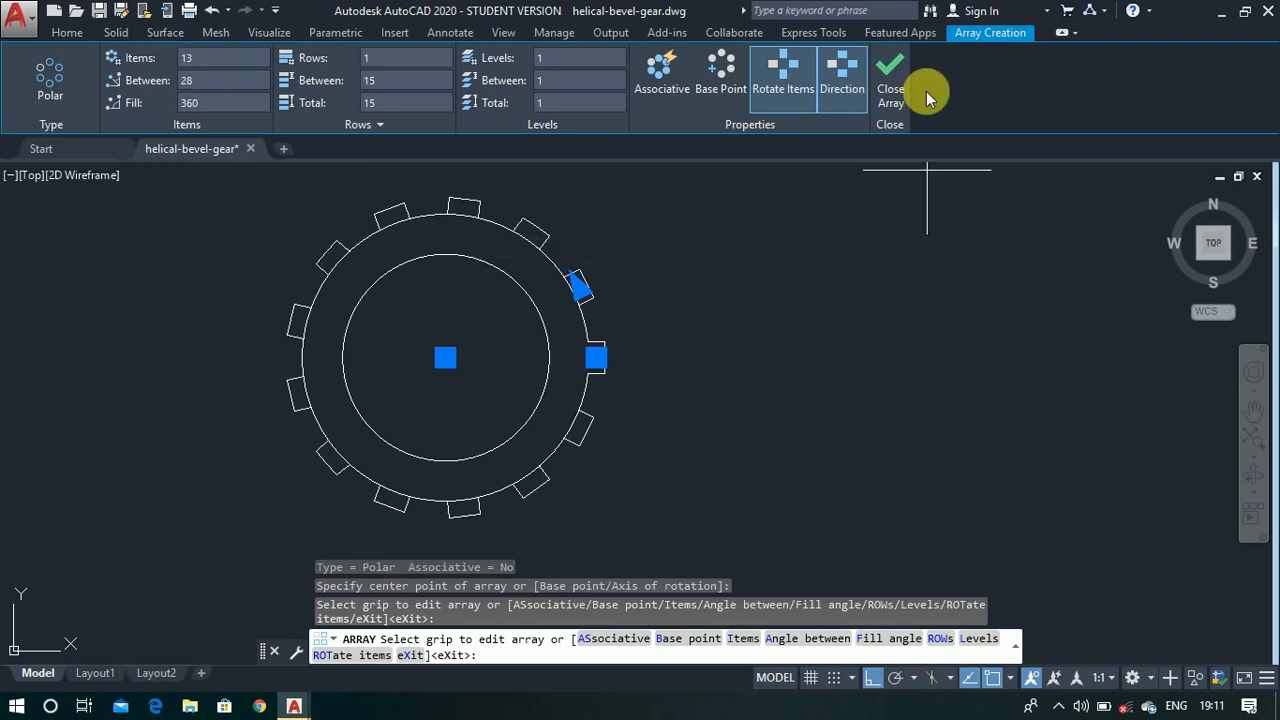
left_click(893, 90)
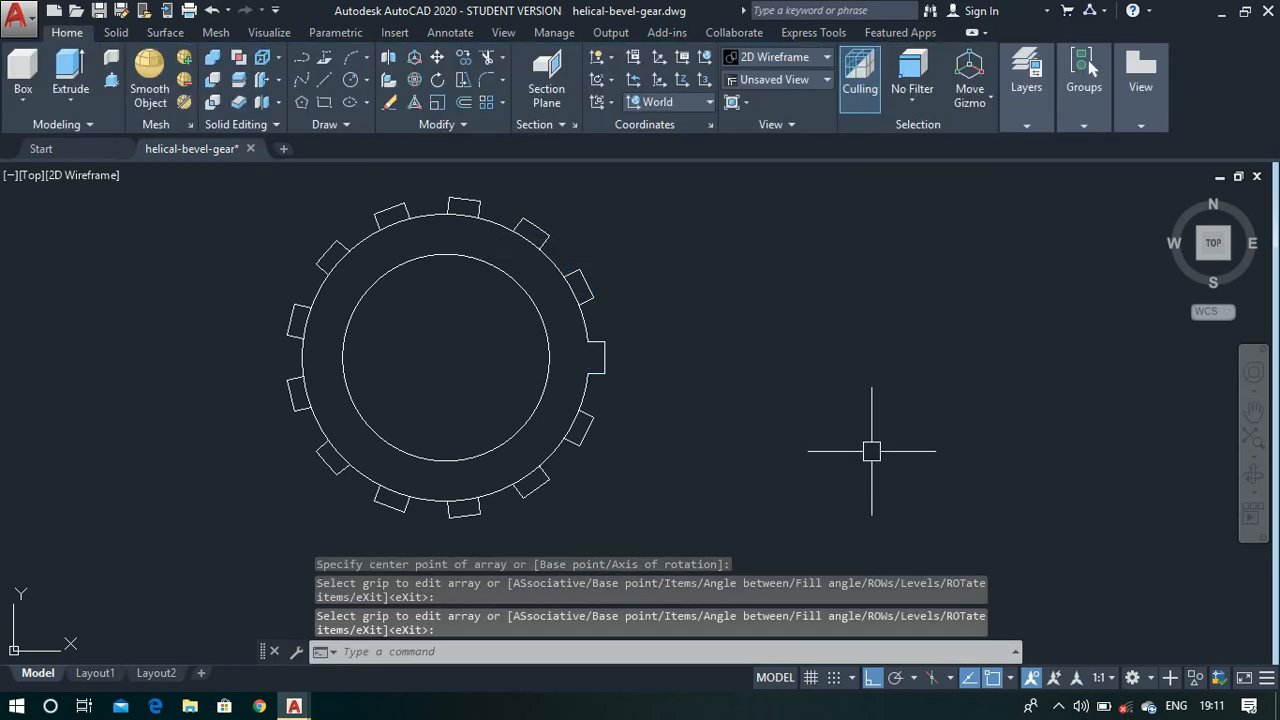
- Trim the outer circle's arcs across the bases of the arrayed teeth to leave one continuous toothed outline
type("tr")
key("Return")
scroll(554, 275, "up", 4)
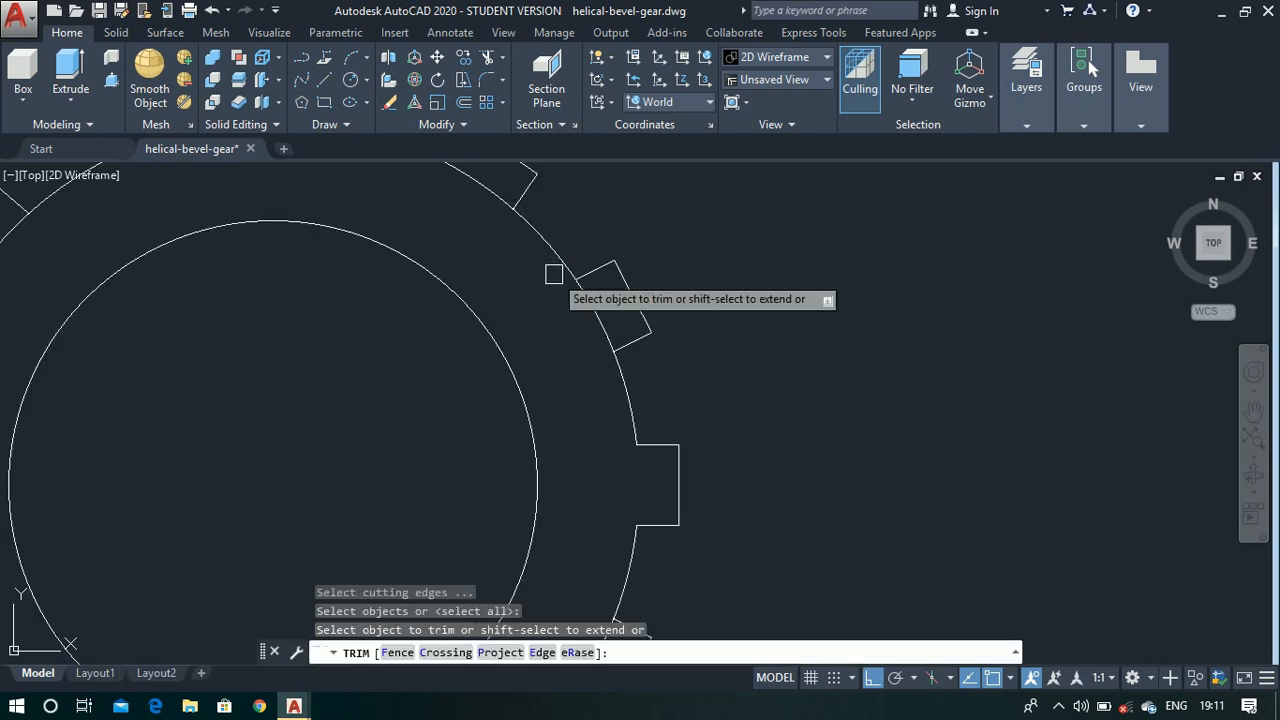
left_click(604, 317)
scroll(590, 331, "down", 4)
scroll(543, 258, "up", 6)
left_click(553, 300)
left_click(296, 207)
scroll(298, 215, "down", 4)
scroll(203, 249, "up", 4)
left_click(203, 249)
scroll(268, 298, "up", 5)
left_click(273, 297)
scroll(273, 297, "down", 5)
left_click(243, 366)
left_click(283, 376)
scroll(283, 376, "down", 4)
scroll(330, 450, "up", 4)
left_click(314, 460)
left_click(443, 541)
left_click(606, 562)
left_click(757, 511)
scroll(757, 511, "down", 3)
left_click(833, 437)
scroll(960, 440, "down", 4)
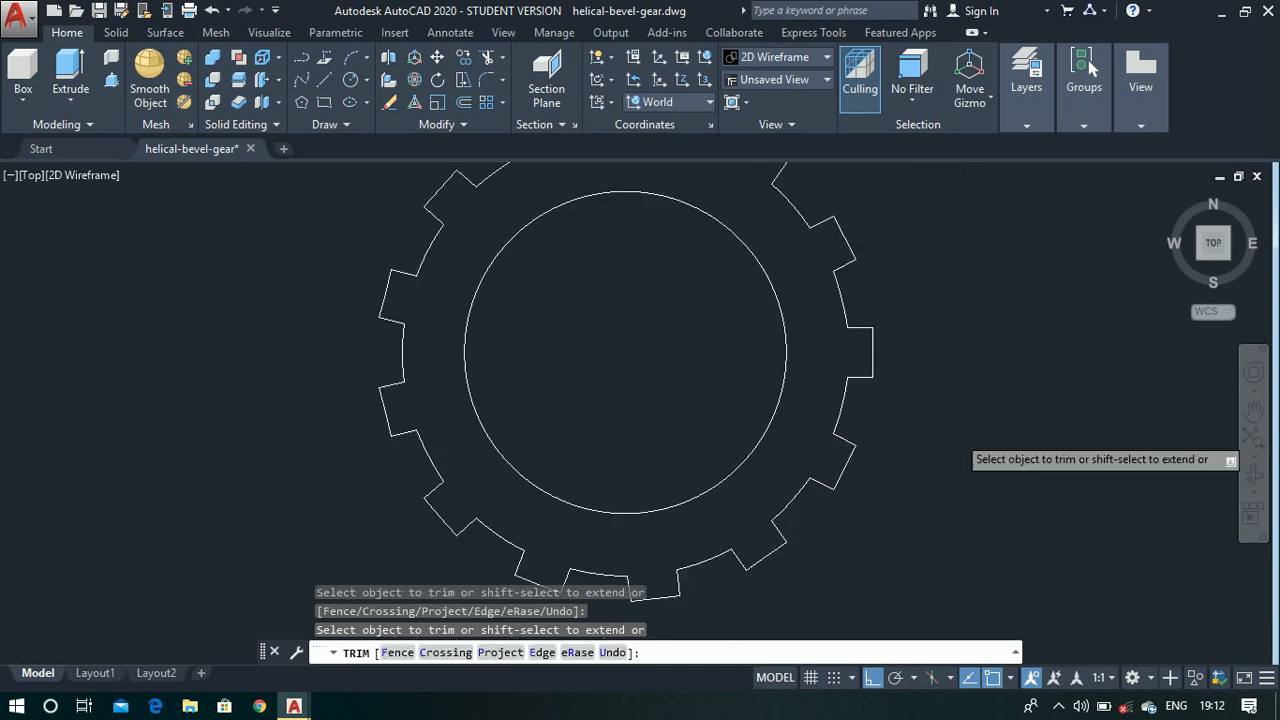
key("Return")
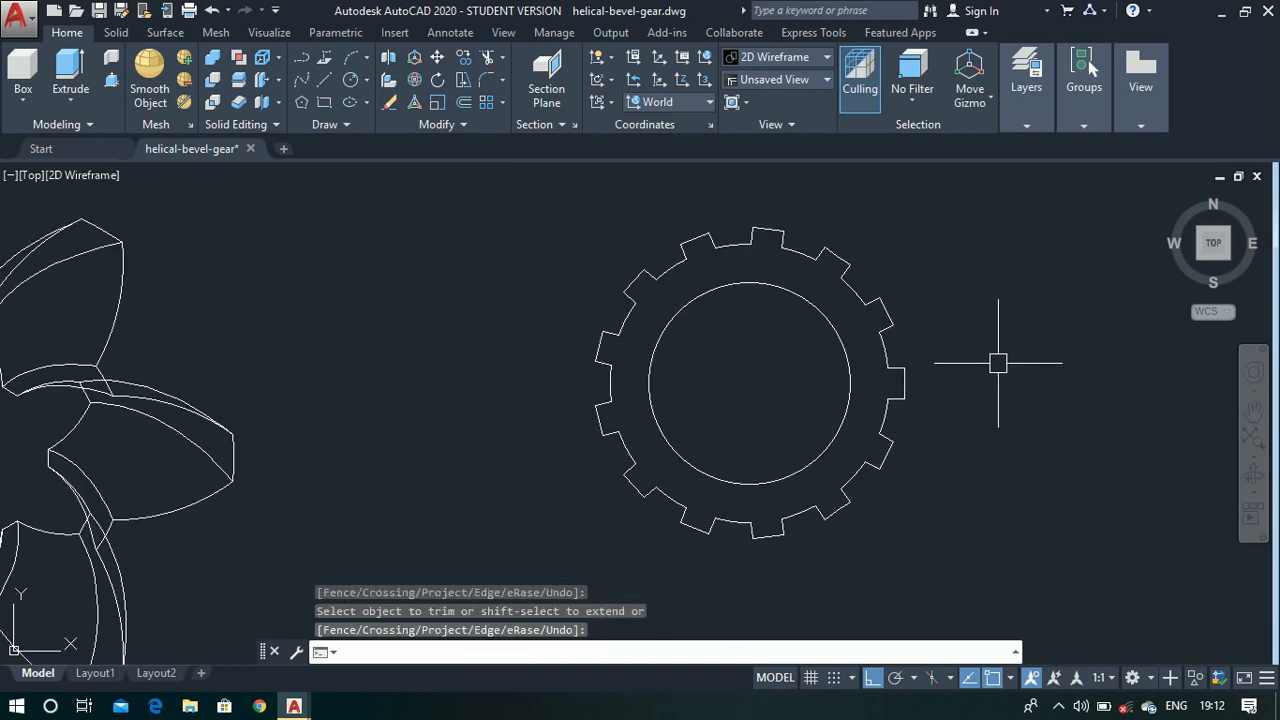
- Convert the toothed outline and the inner circle into regions
type("region")
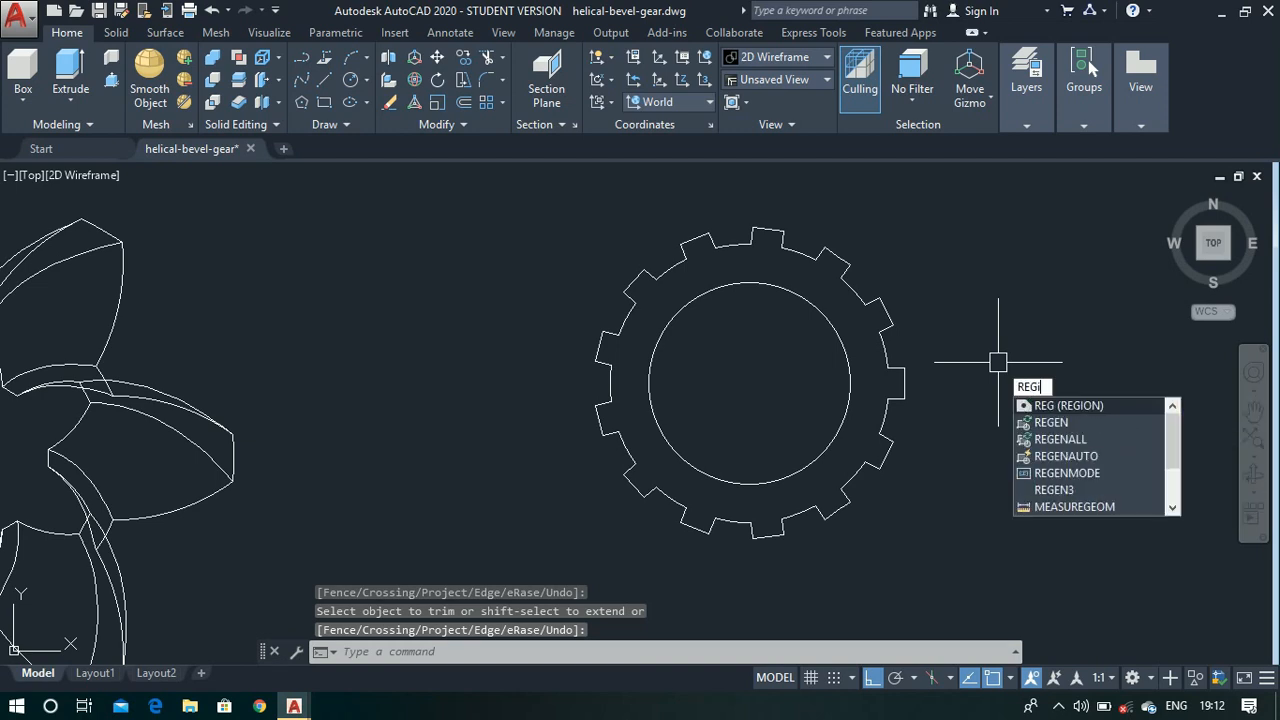
key("Return")
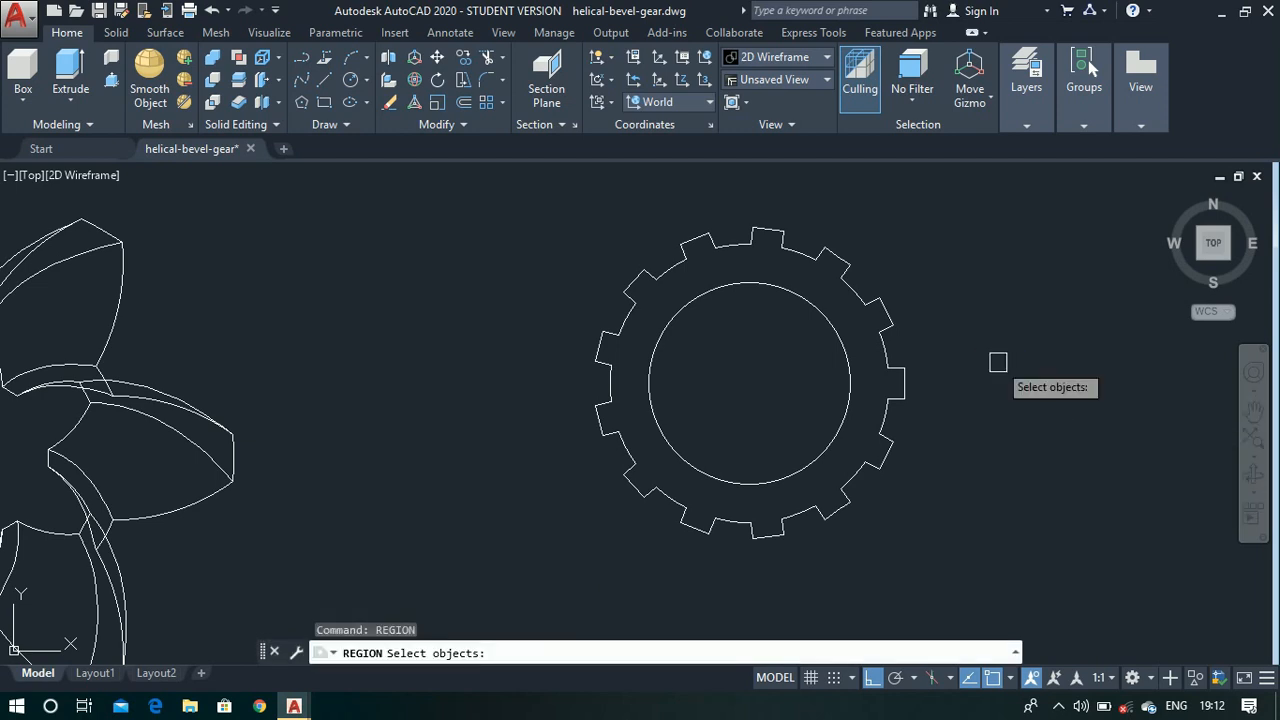
left_click(499, 193)
left_click(950, 550)
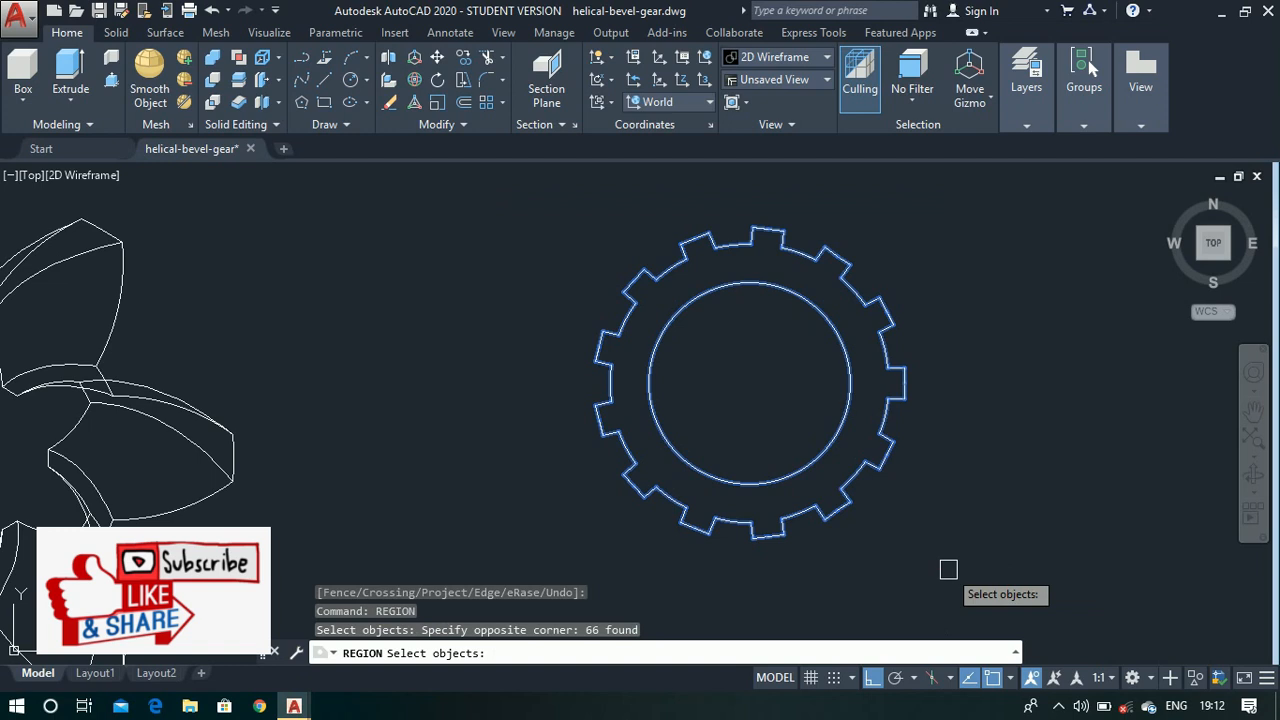
key("Return")
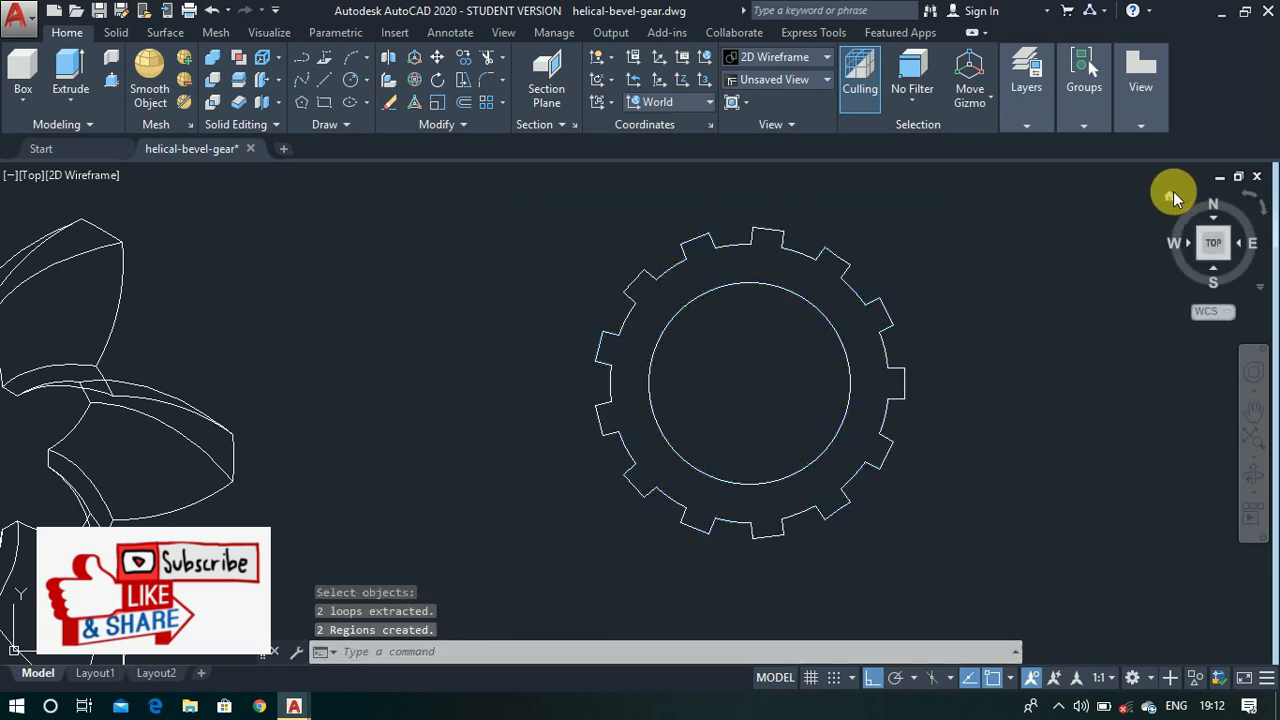
- Switch to the home 3D view and move the toothed region 32 units straight up along Z
left_click(1170, 196)
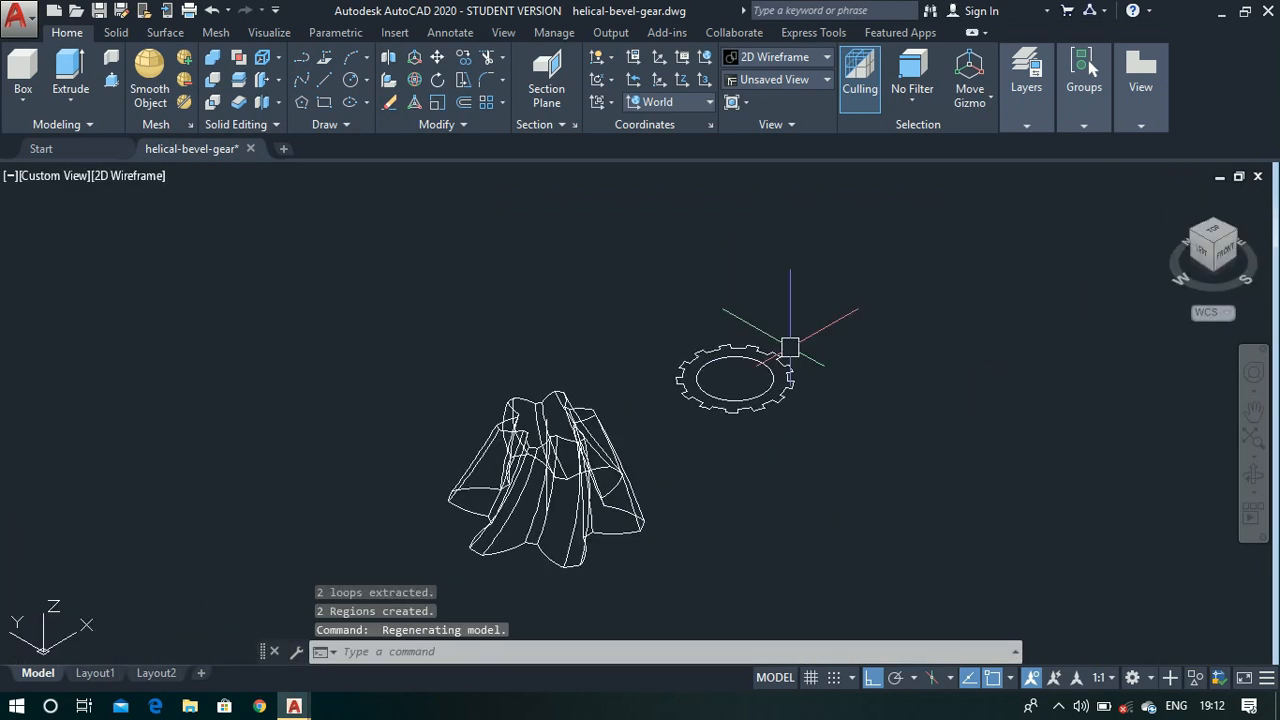
key("Return")
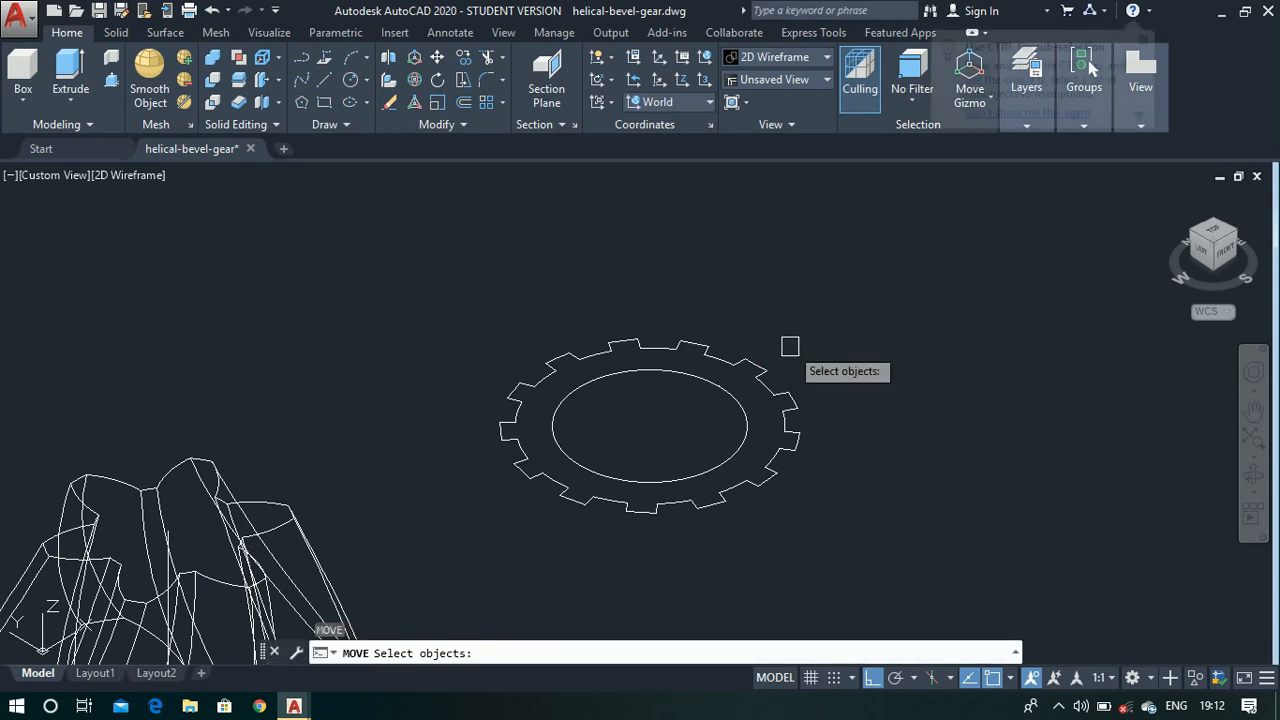
left_click(768, 370)
key("Return")
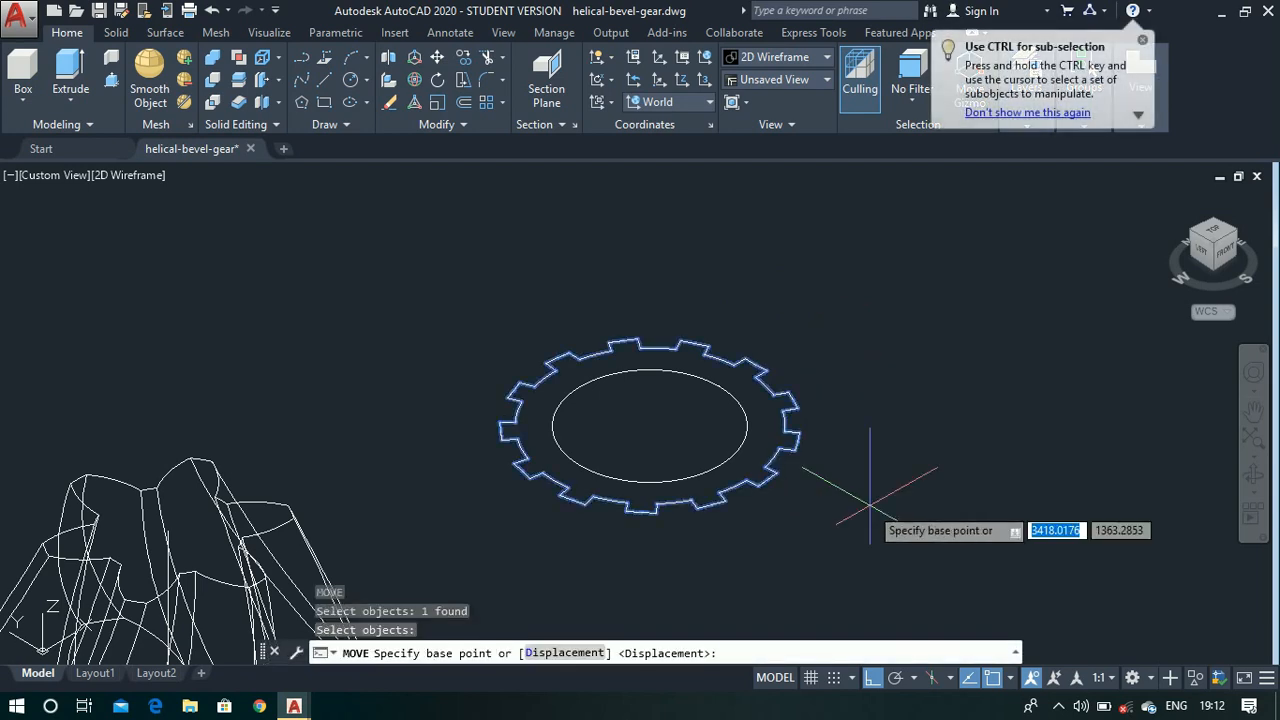
left_click(869, 515)
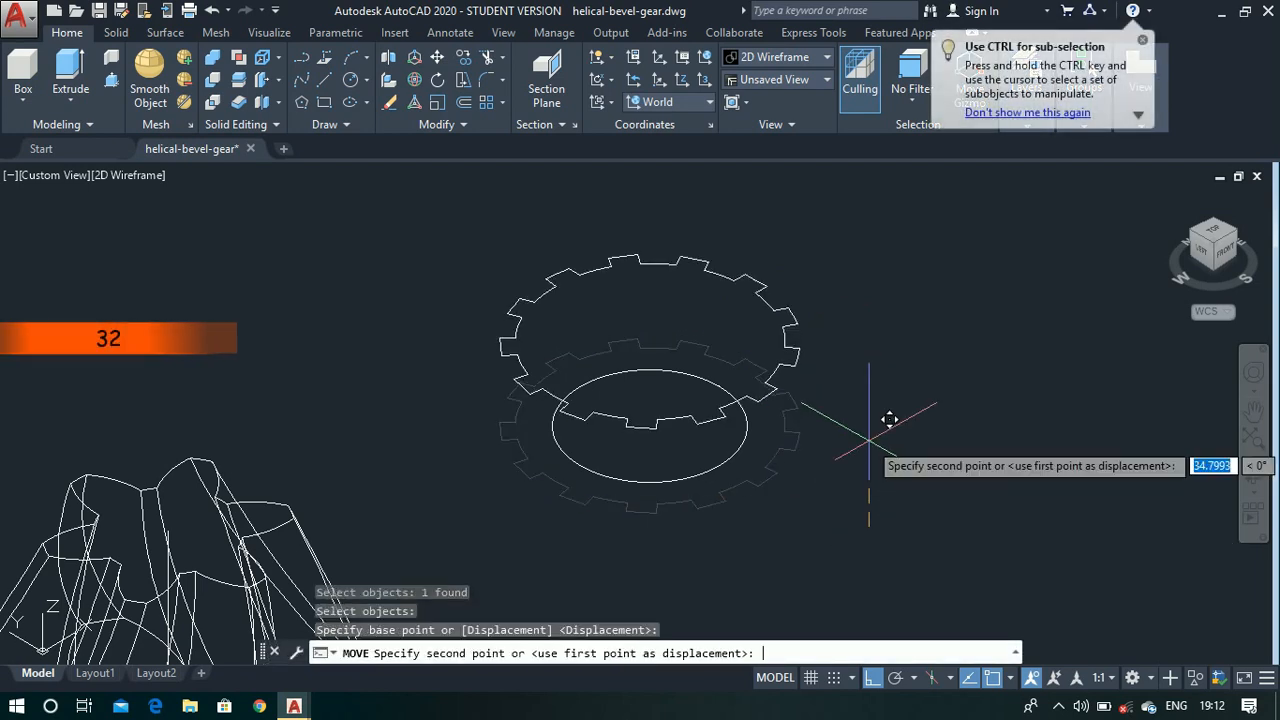
type("32")
key("Return")
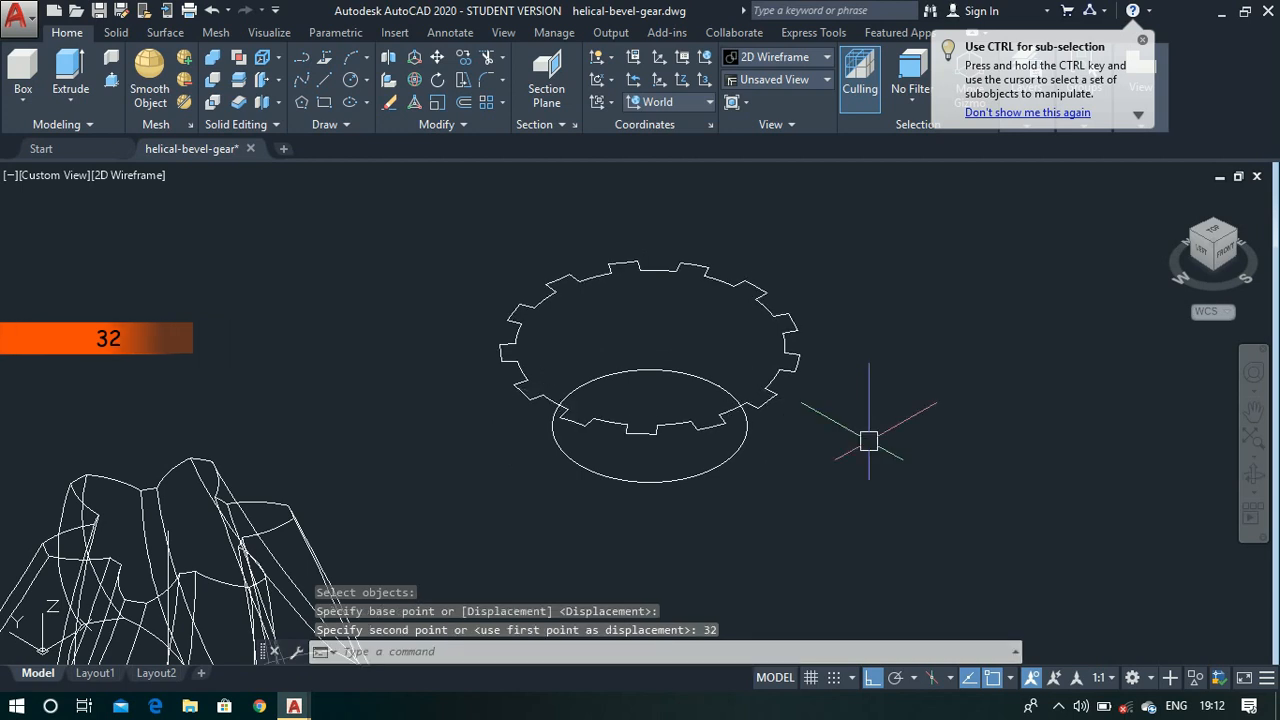
- Draw a circle 72 units in diameter at the centre of the raised toothed region
left_click(869, 441)
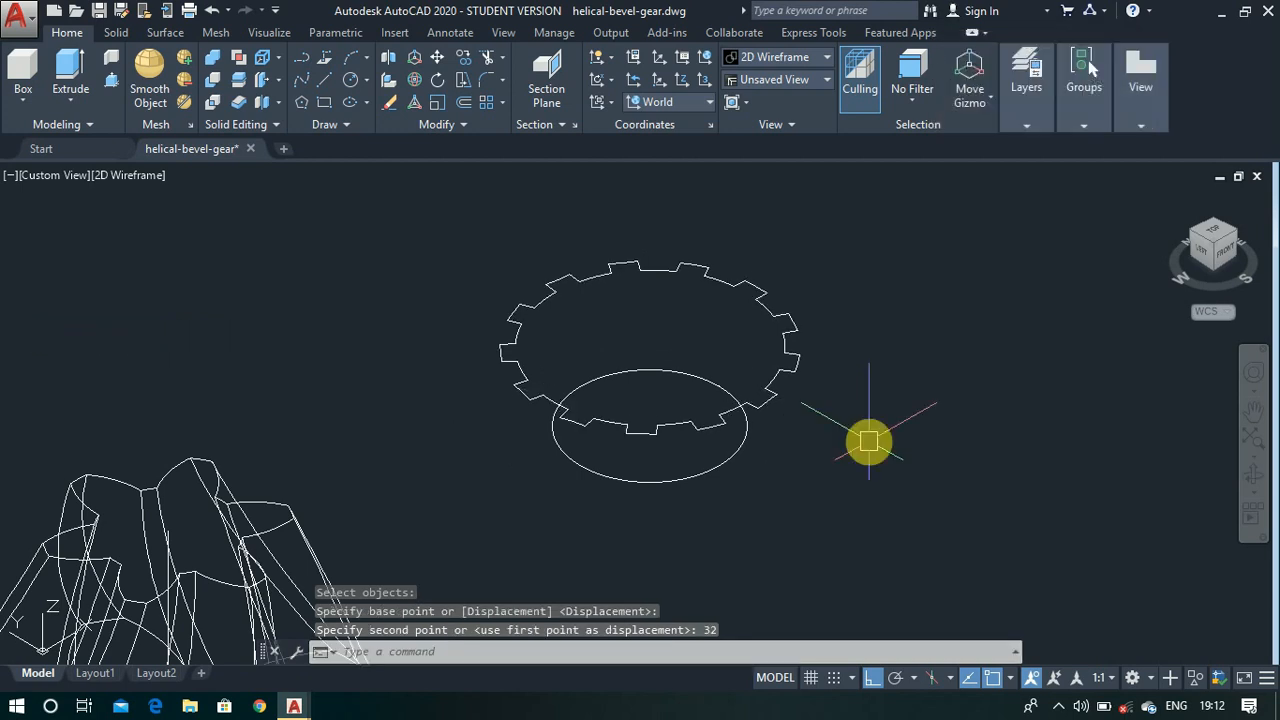
type("c")
key("Return")
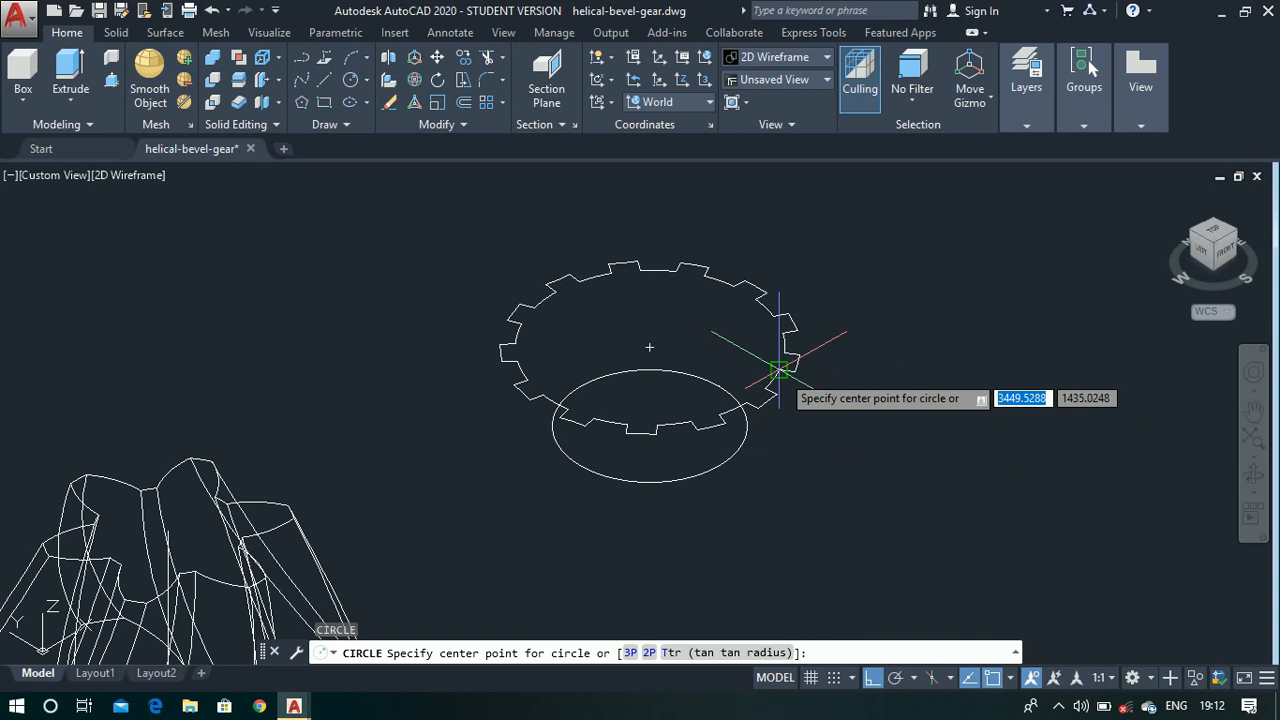
left_click(651, 346)
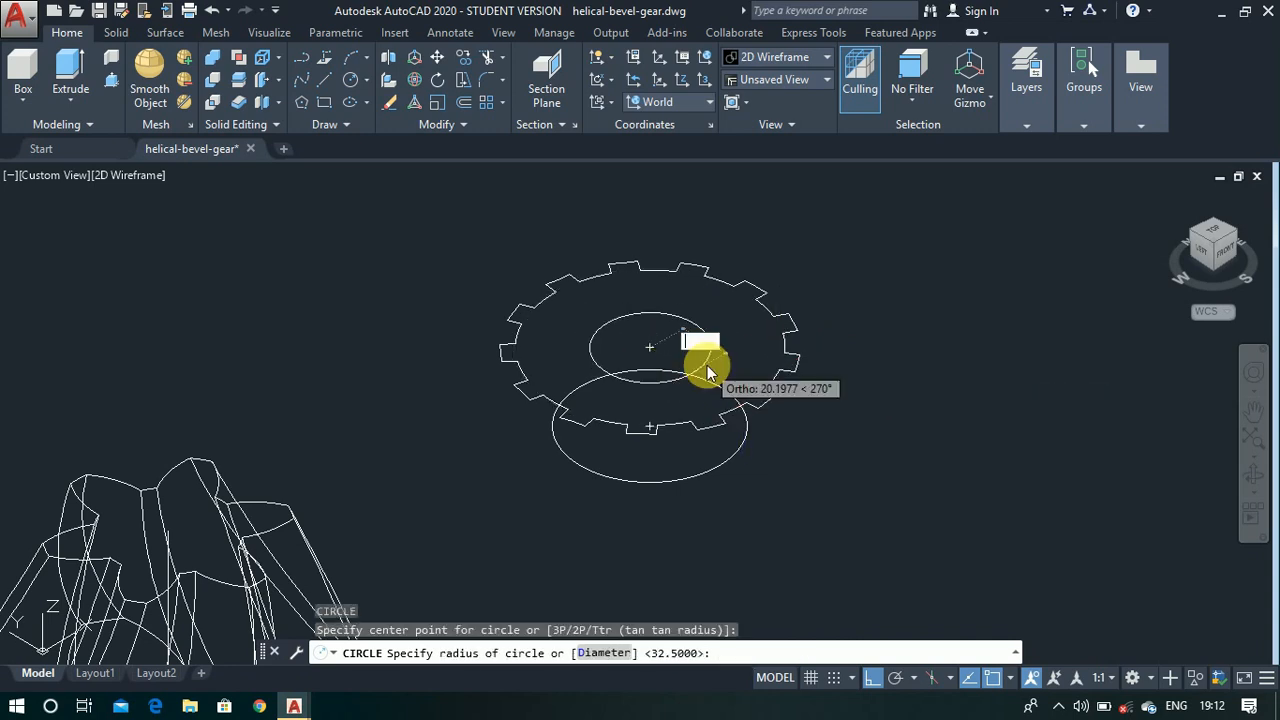
type("d")
key("Return")
type("72")
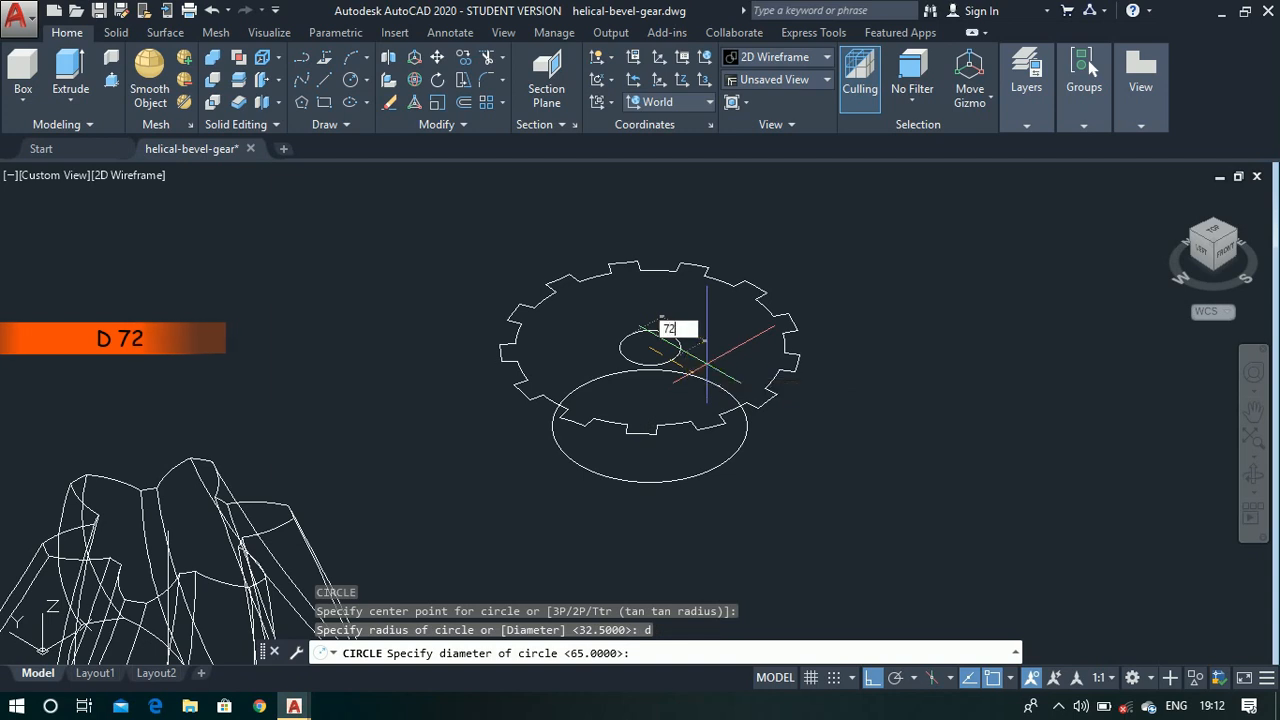
key("Return")
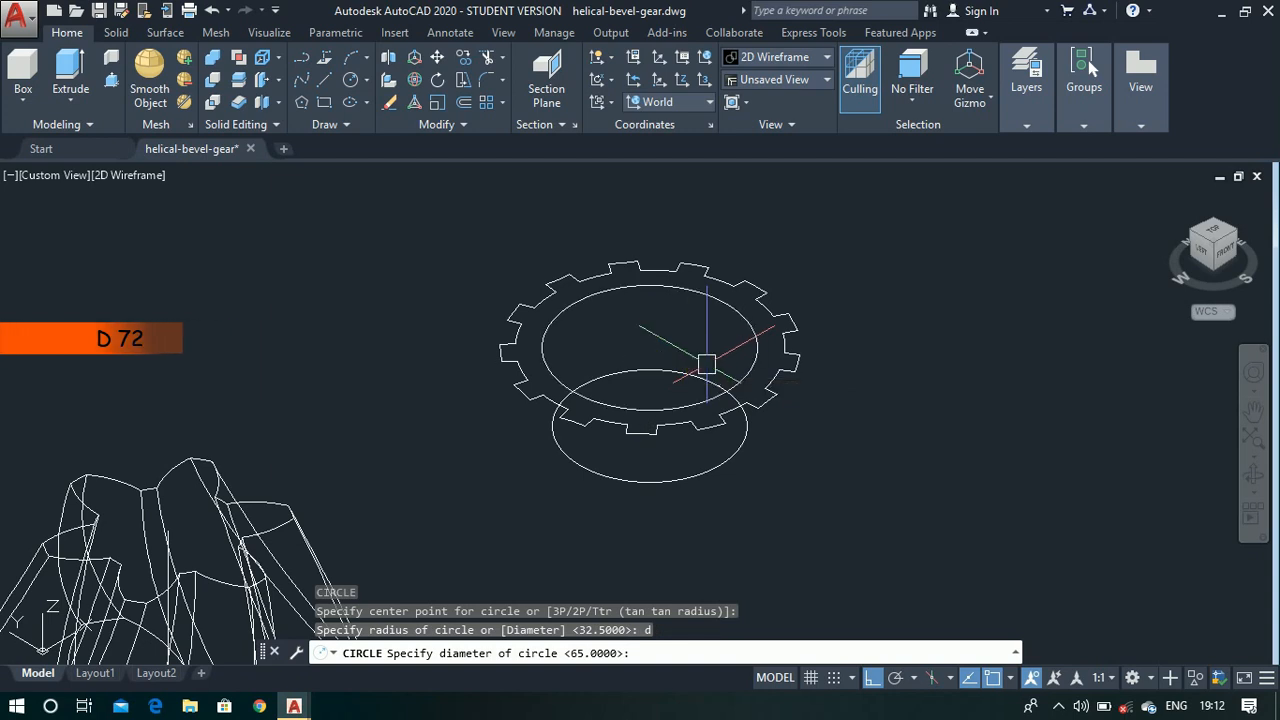
- Move the 72-unit diameter circle 48 units straight up along Z from the toothed region
type("m")
key("Return")
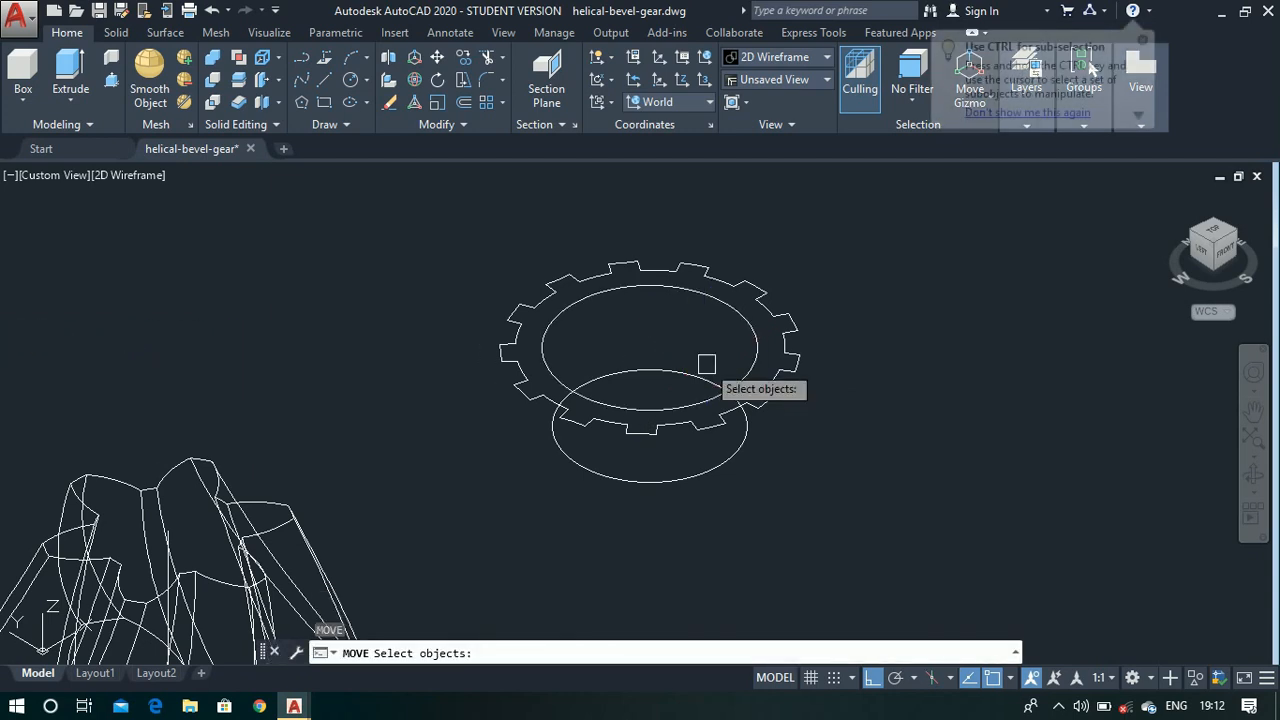
left_click(751, 371)
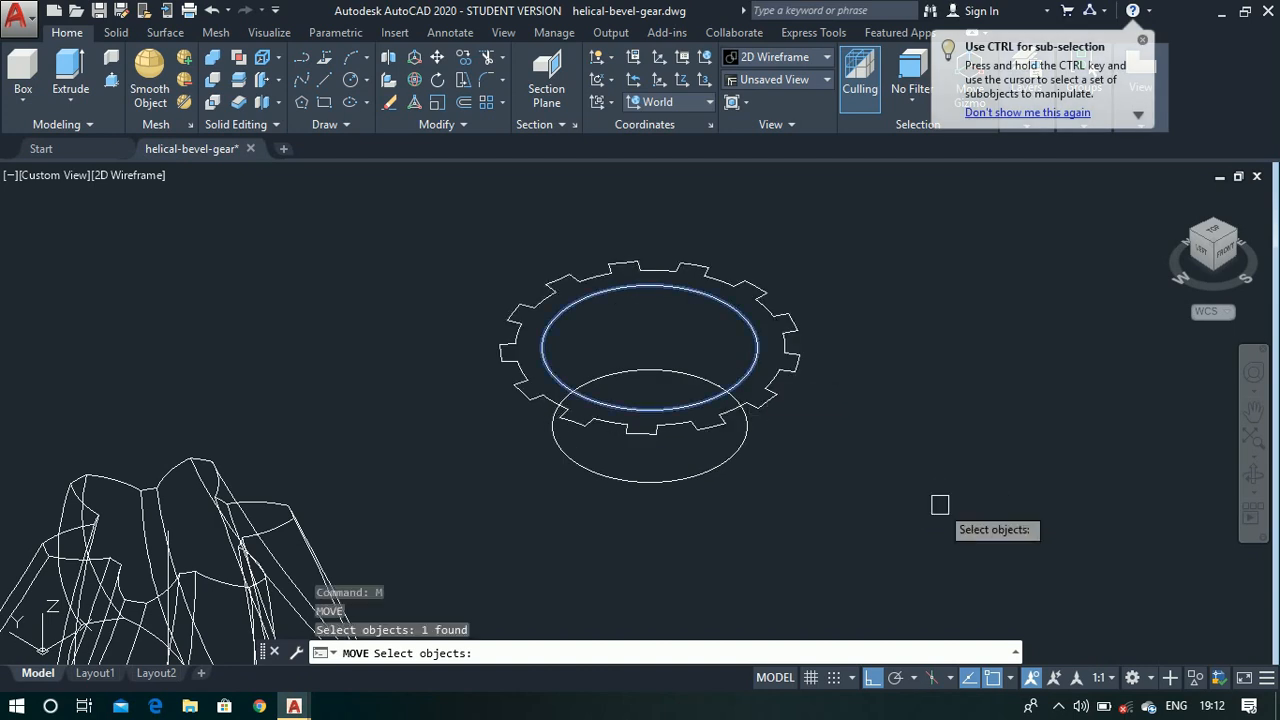
right_click(940, 505)
left_click(932, 483)
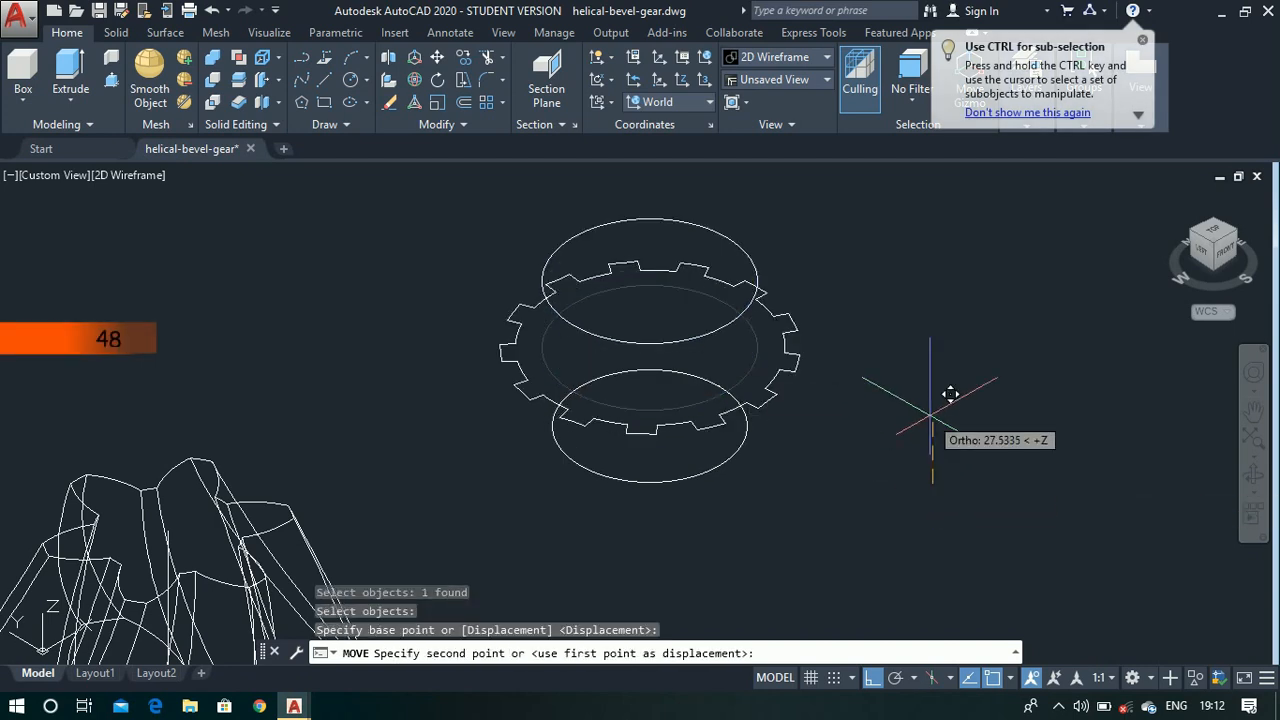
type("4")
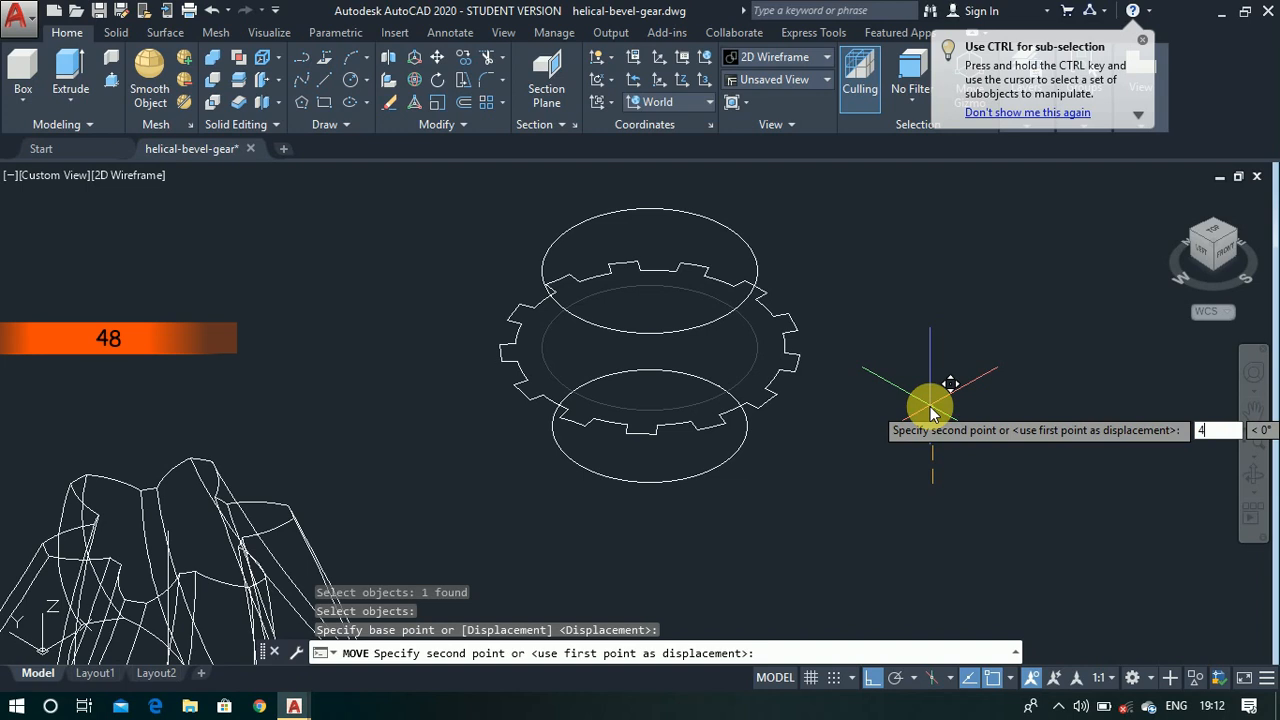
type("8")
key("Return")
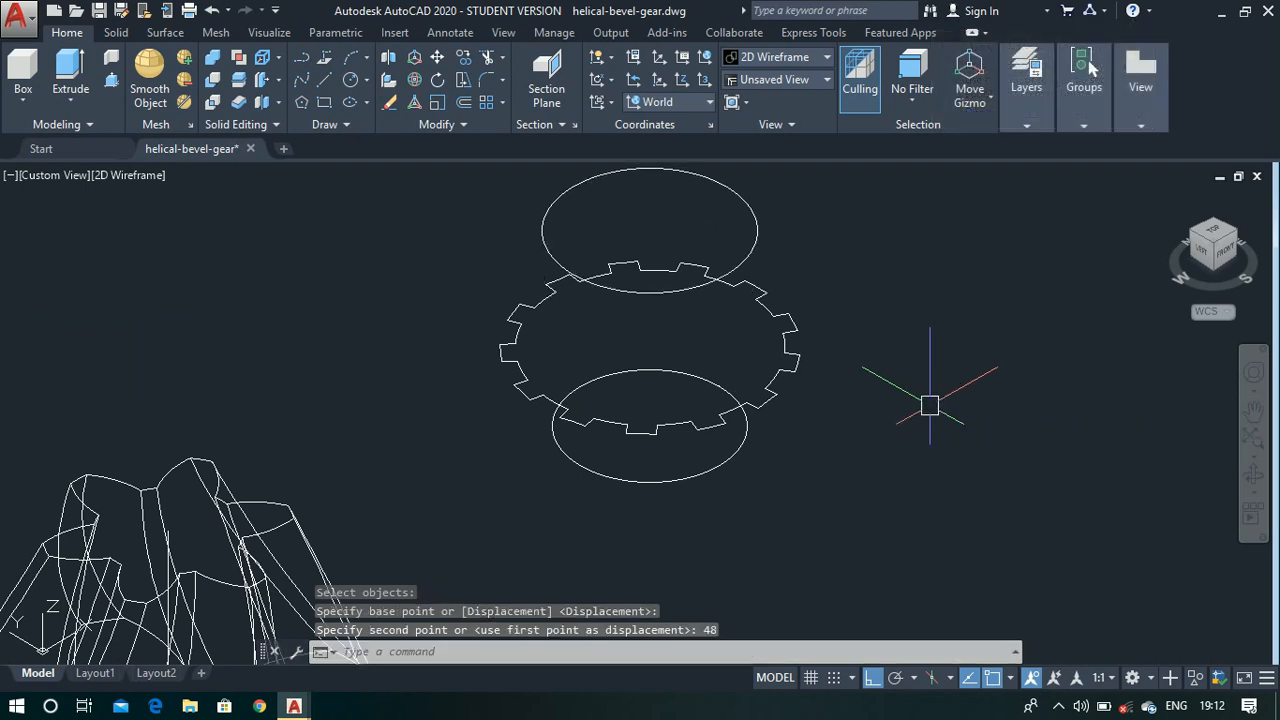
- Draw a circle 76 units in diameter at the centre of the raised 72-unit circle
type("c")
key("Return")
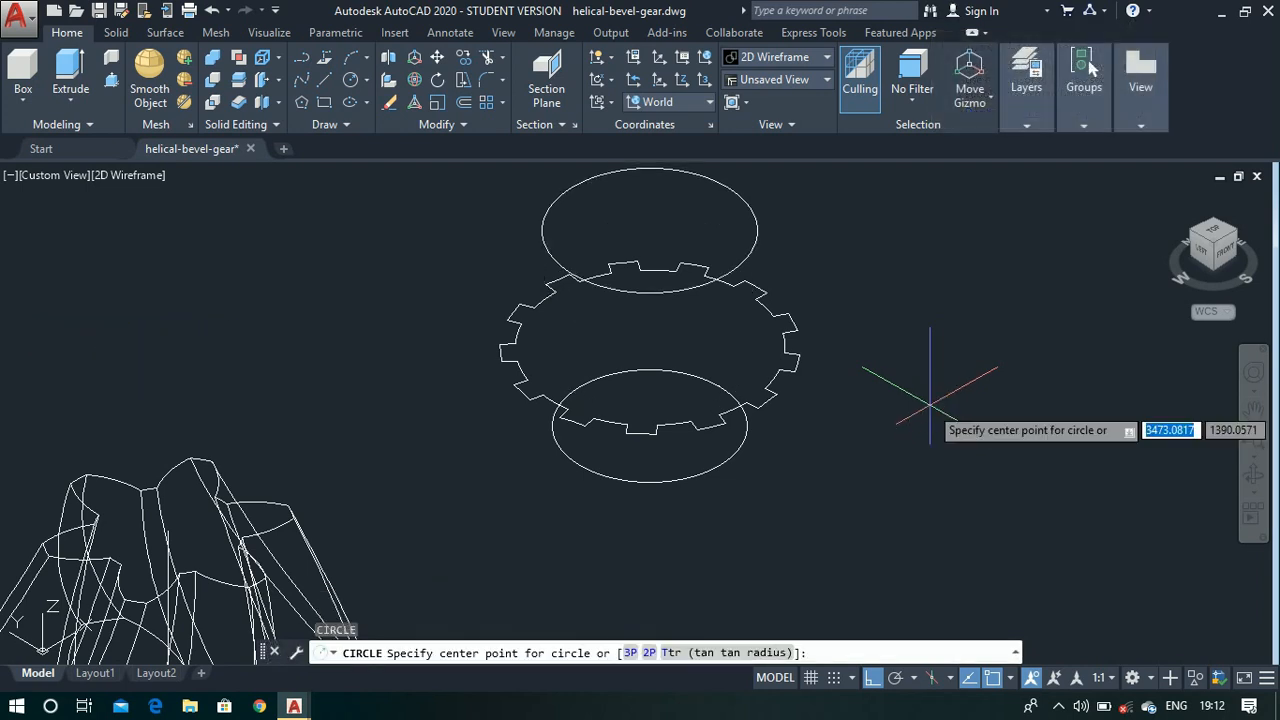
scroll(934, 437, "down", 2)
scroll(830, 293, "up", 2)
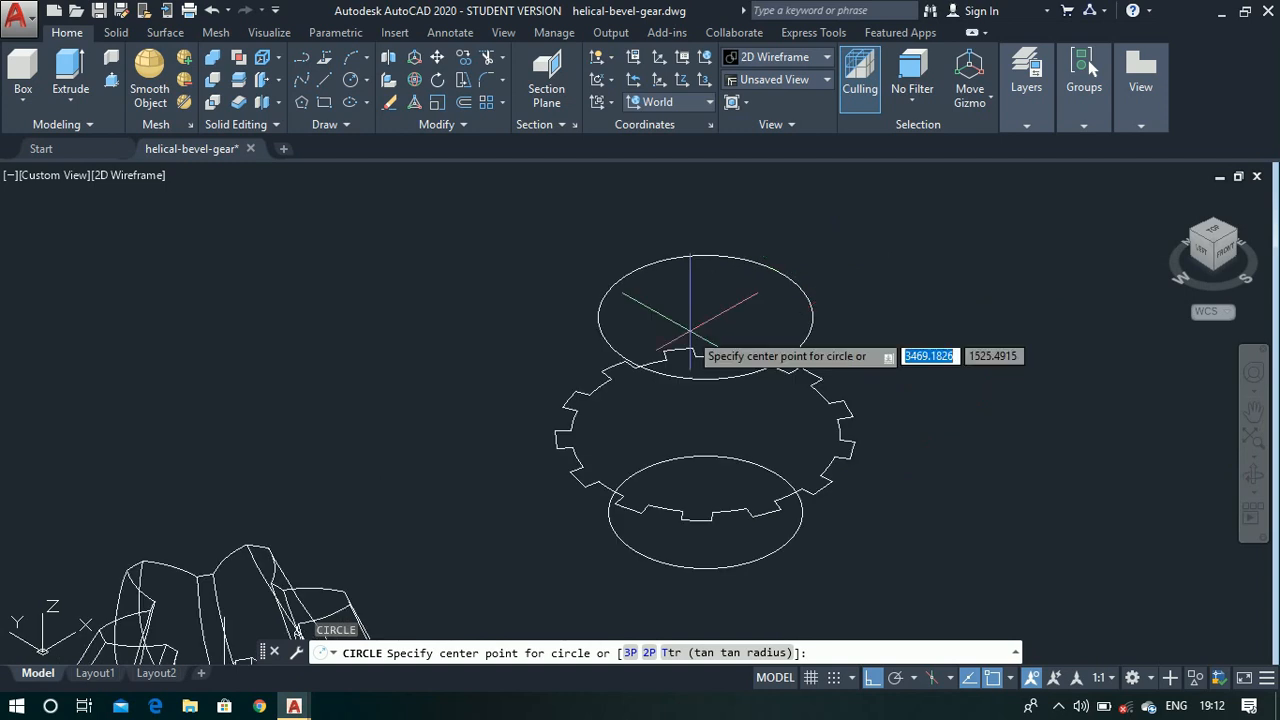
left_click(705, 317)
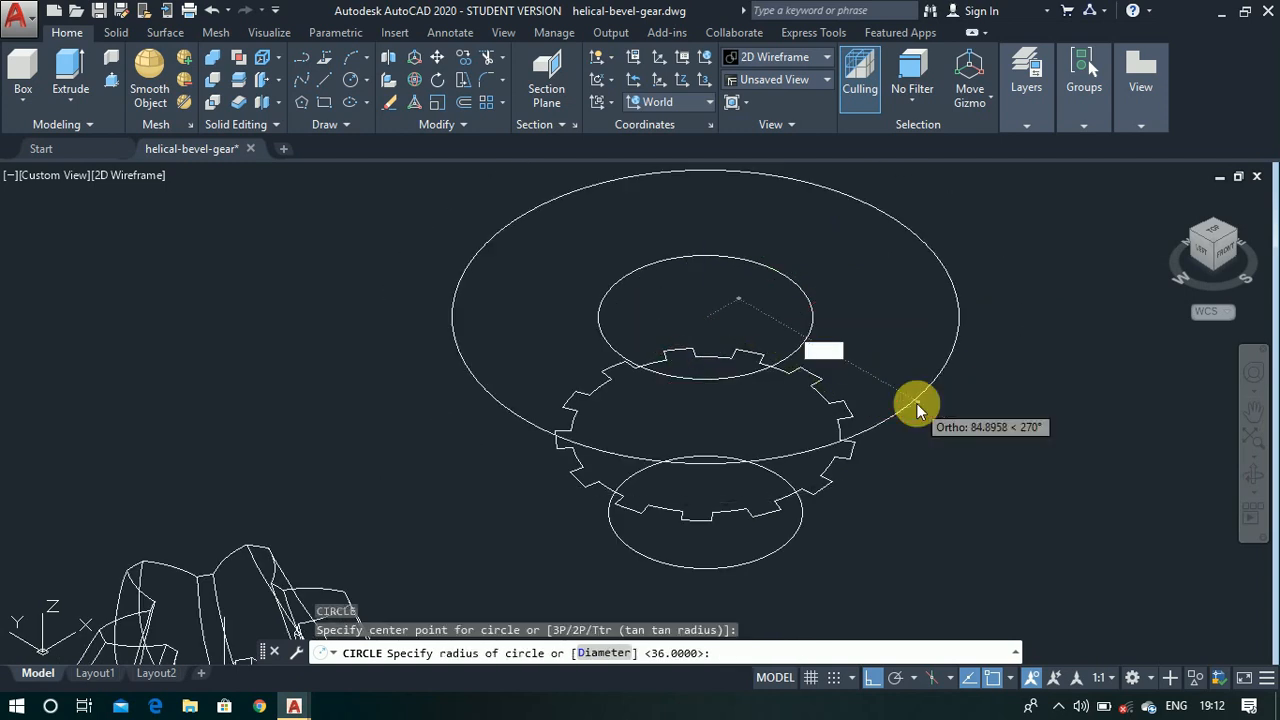
type("d")
key("Return")
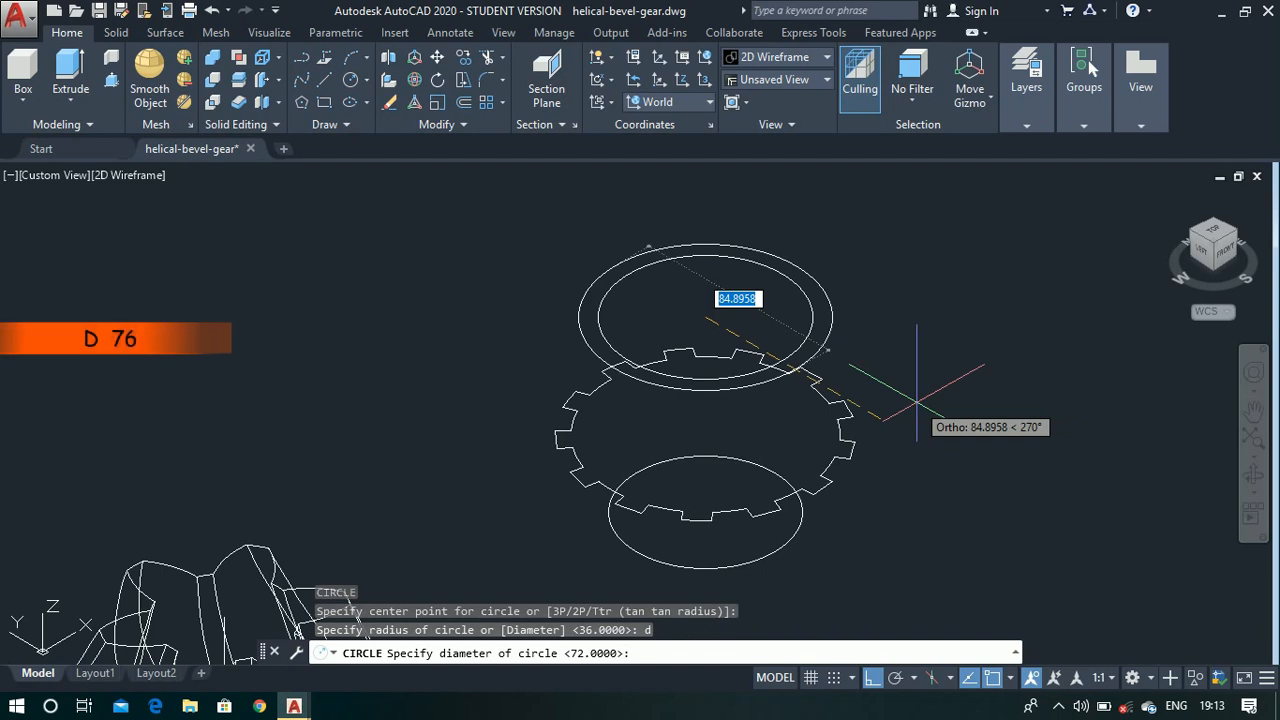
type("76")
key("Return")
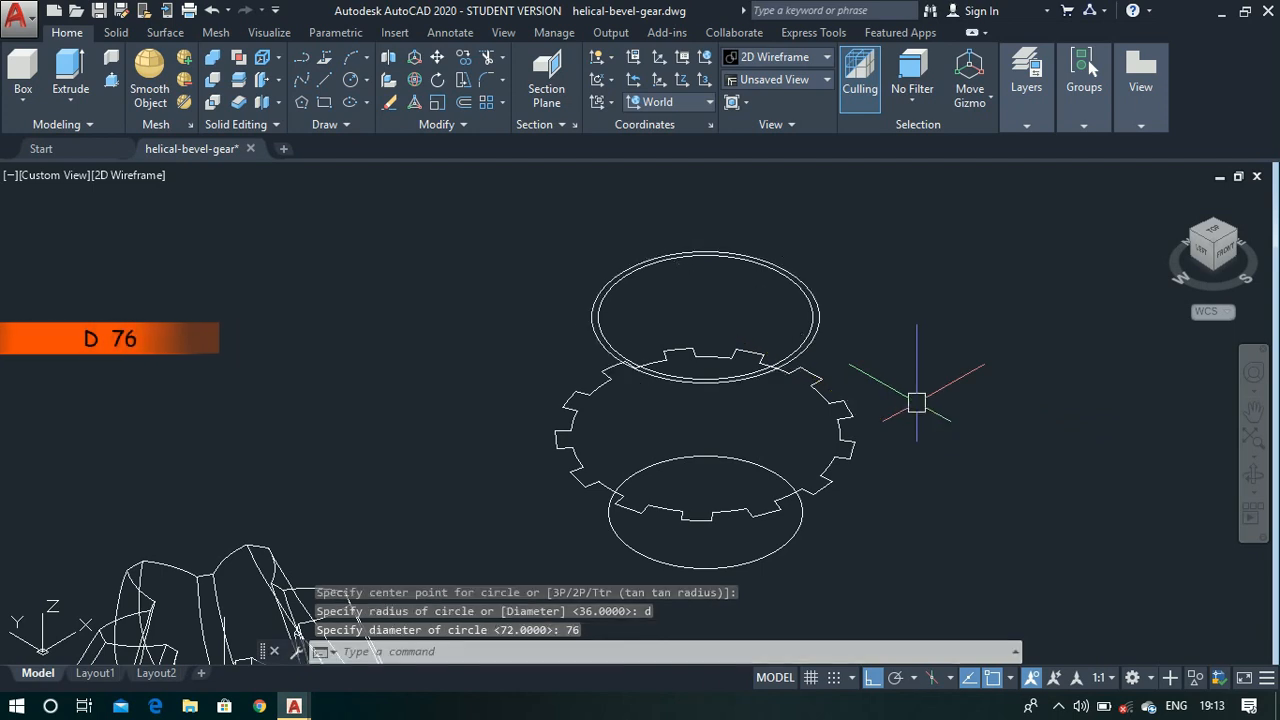
- Move the 76-unit diameter circle 22 units straight up along Z
type("m")
key("Return")
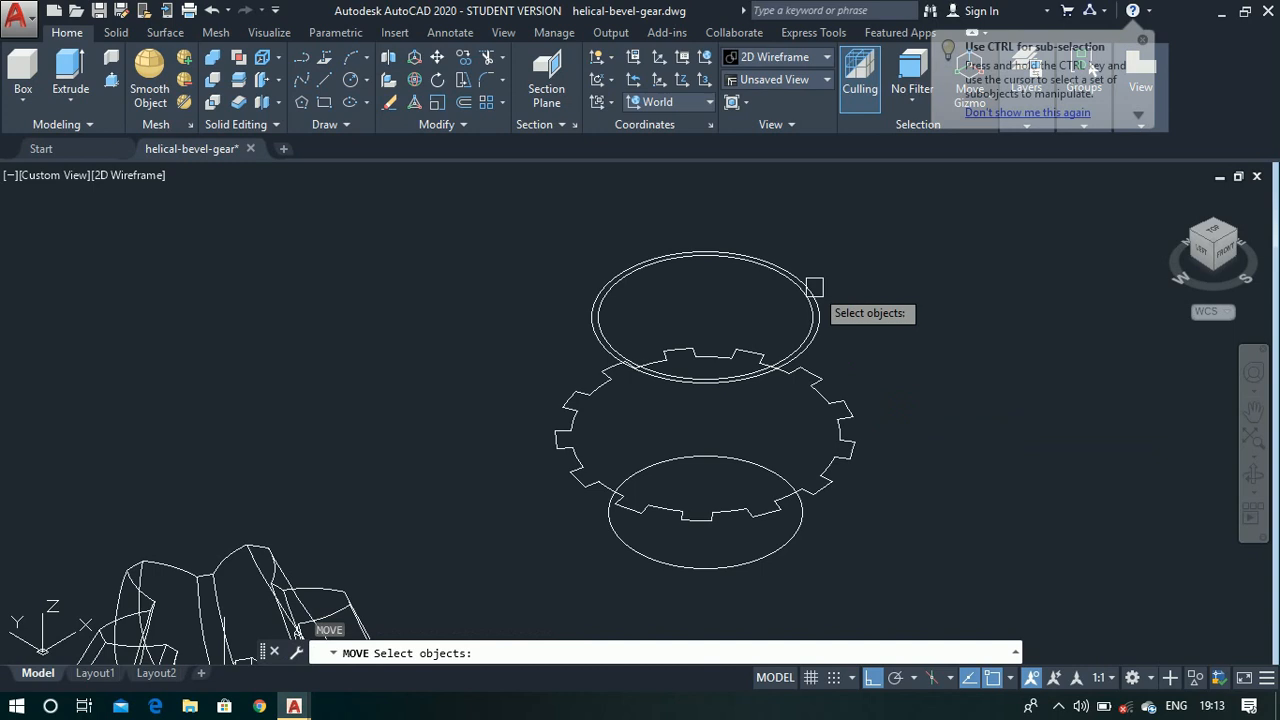
scroll(815, 285, "up", 2)
left_click(829, 340)
scroll(784, 285, "down", 2)
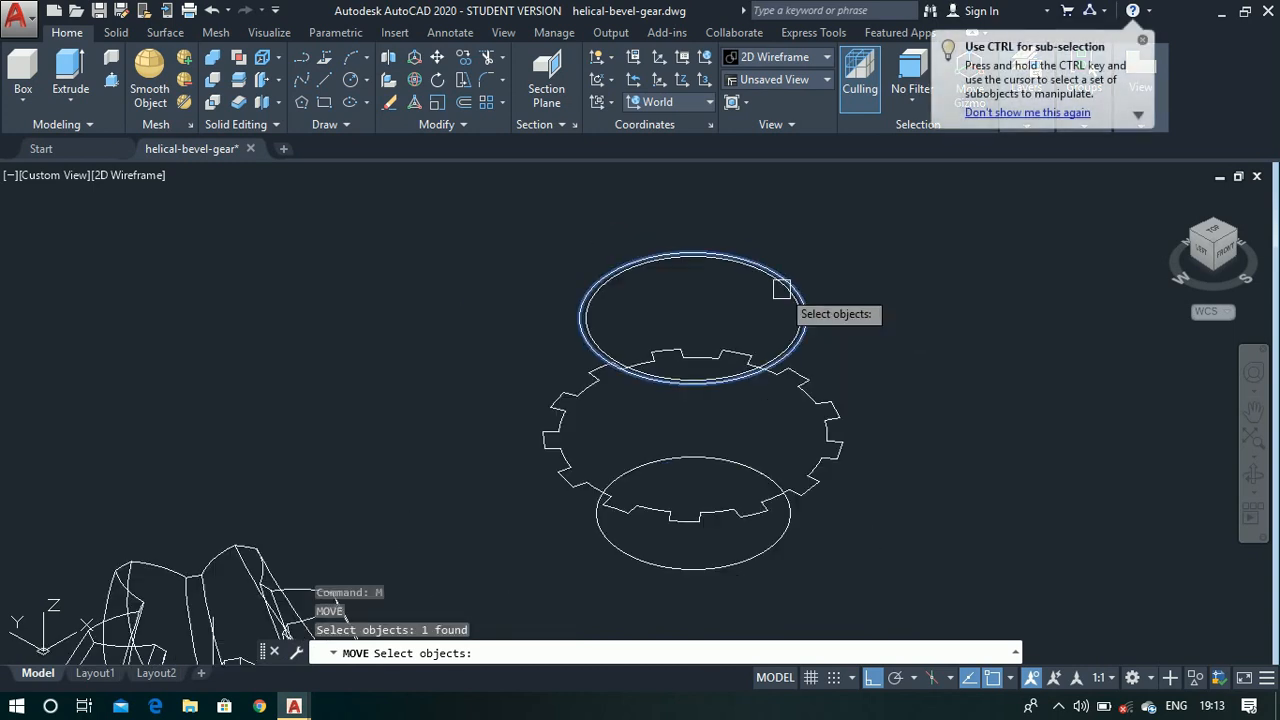
key("Return")
left_click(979, 362)
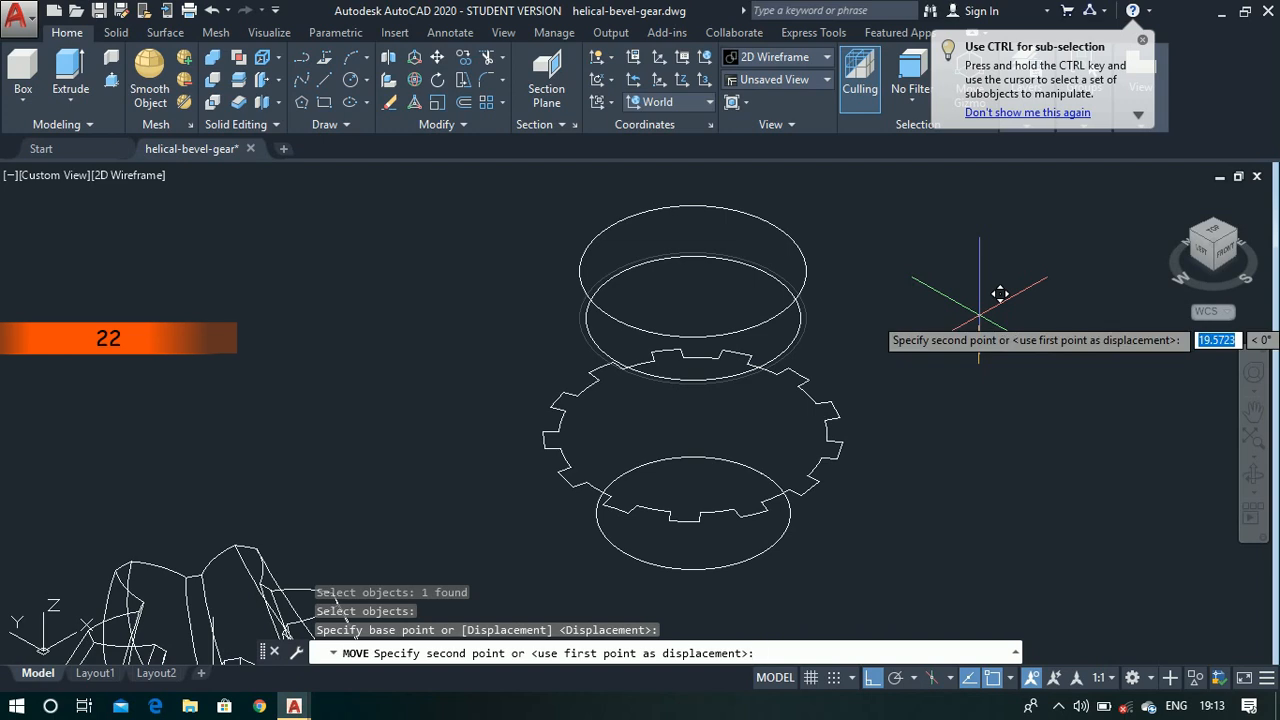
type("22")
key("Return")
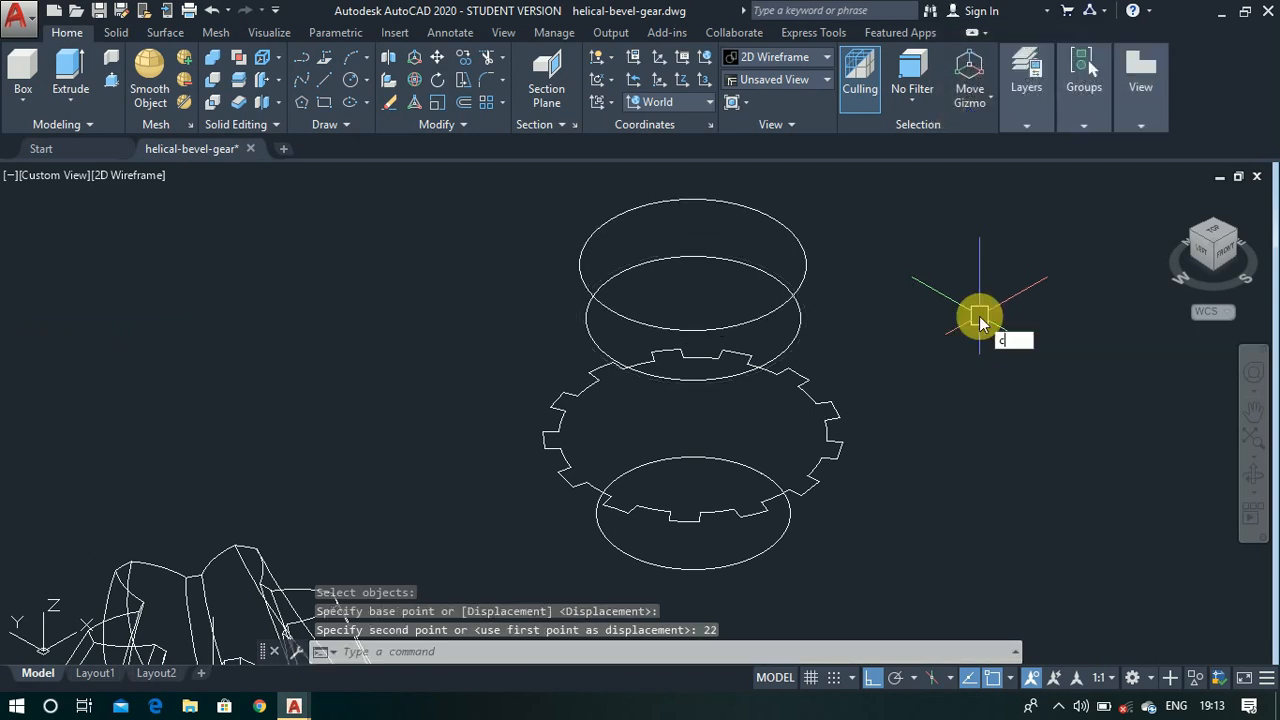
- Draw a circle 78 units in diameter at the centre of the raised 76-unit circle
key("Return")
scroll(842, 443, "down", 2)
scroll(842, 328, "up", 2)
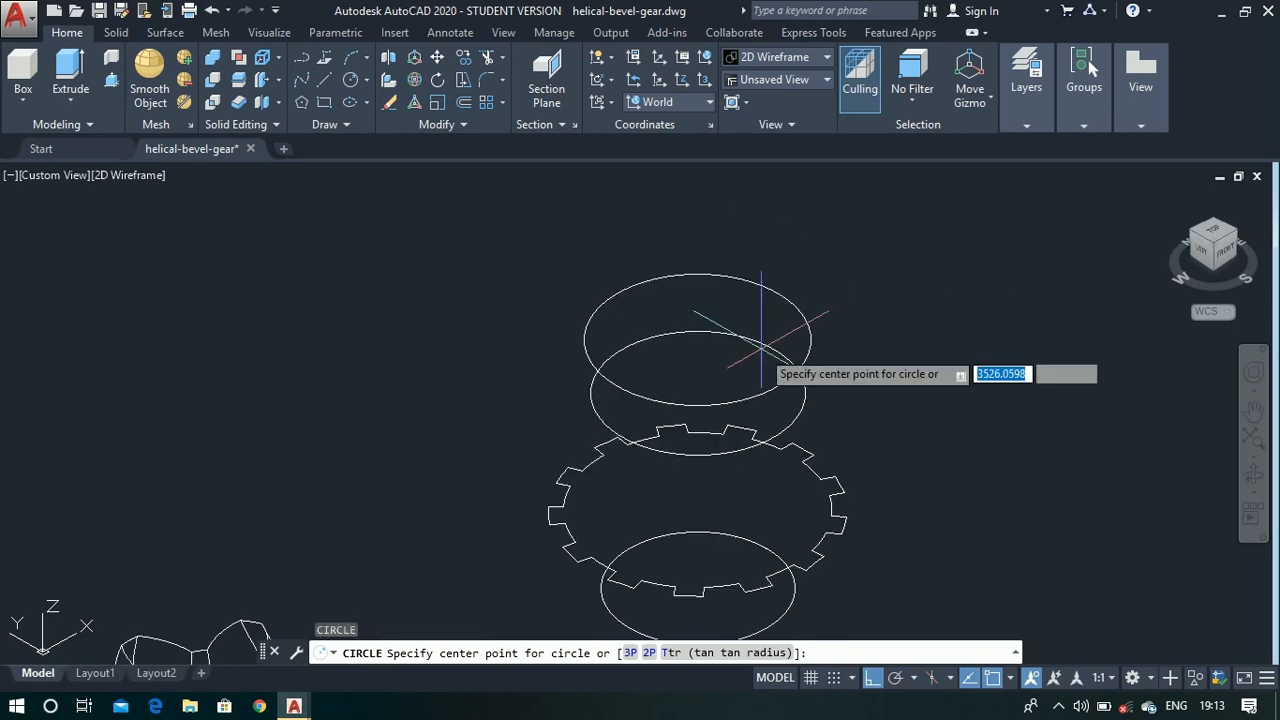
left_click(700, 340)
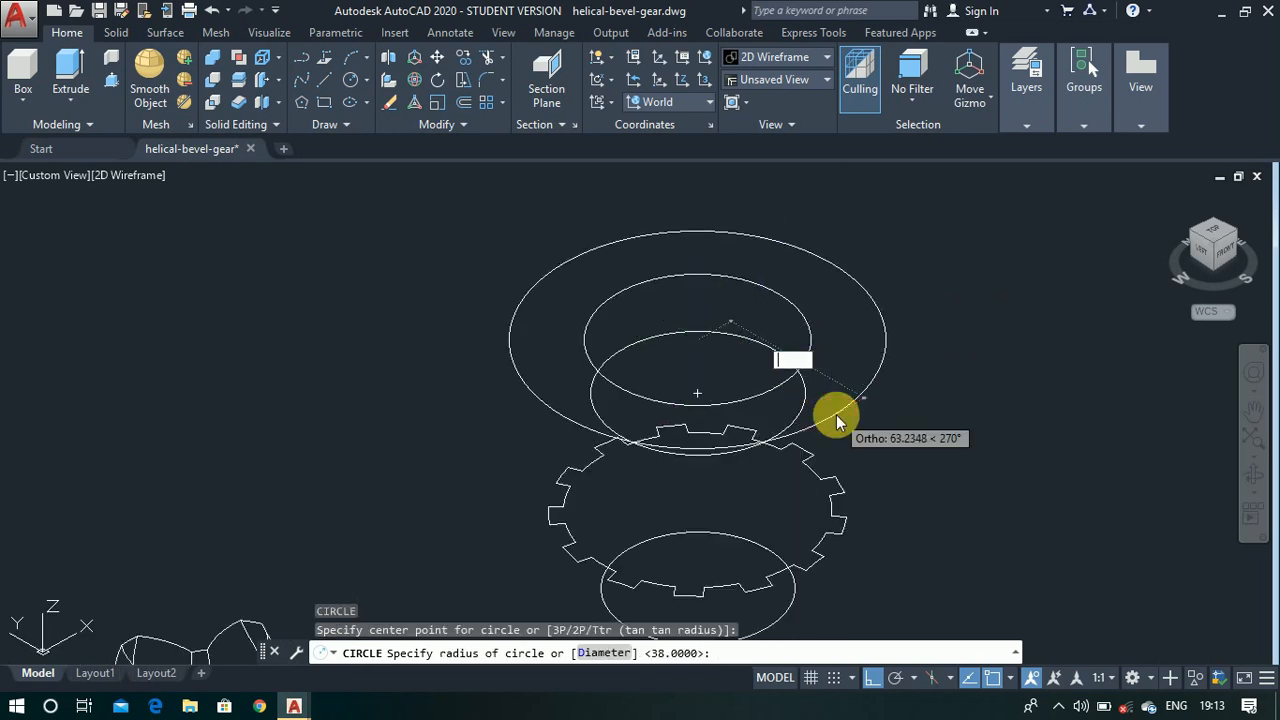
type("d")
key("Return")
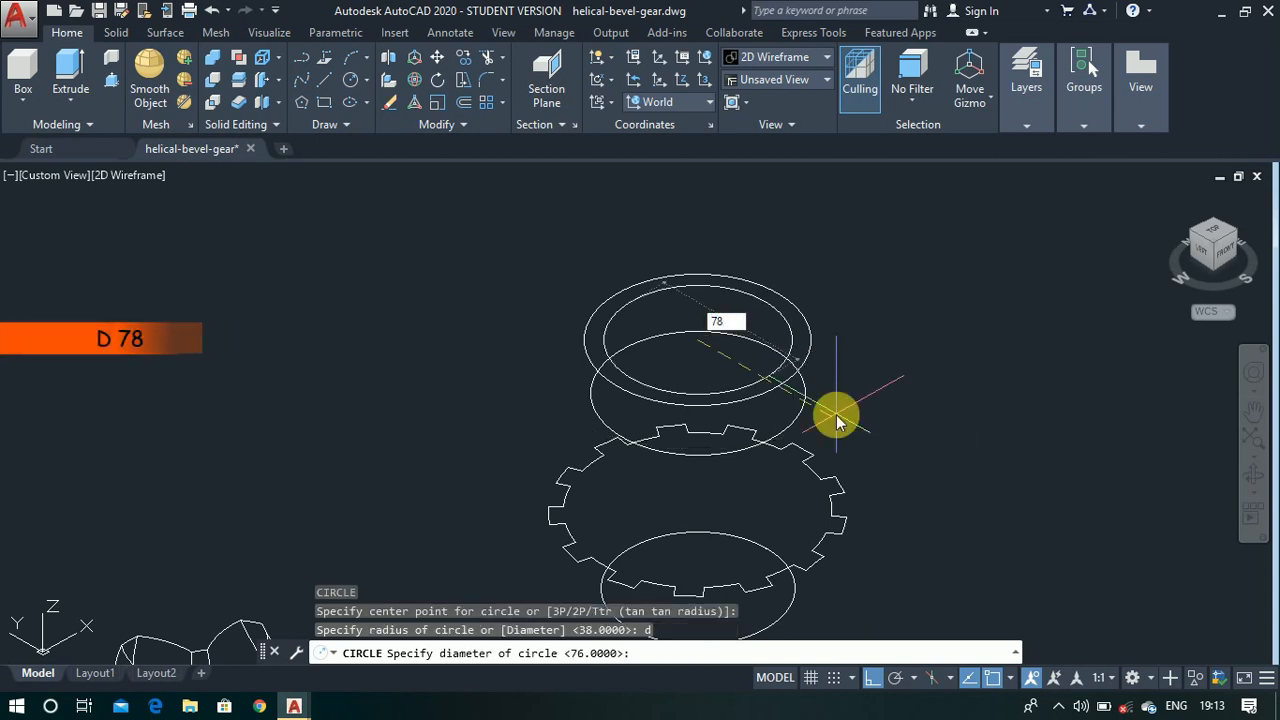
key("Return")
- Move the 78-unit diameter circle 10 units straight up along Z
type("m")
key("Return")
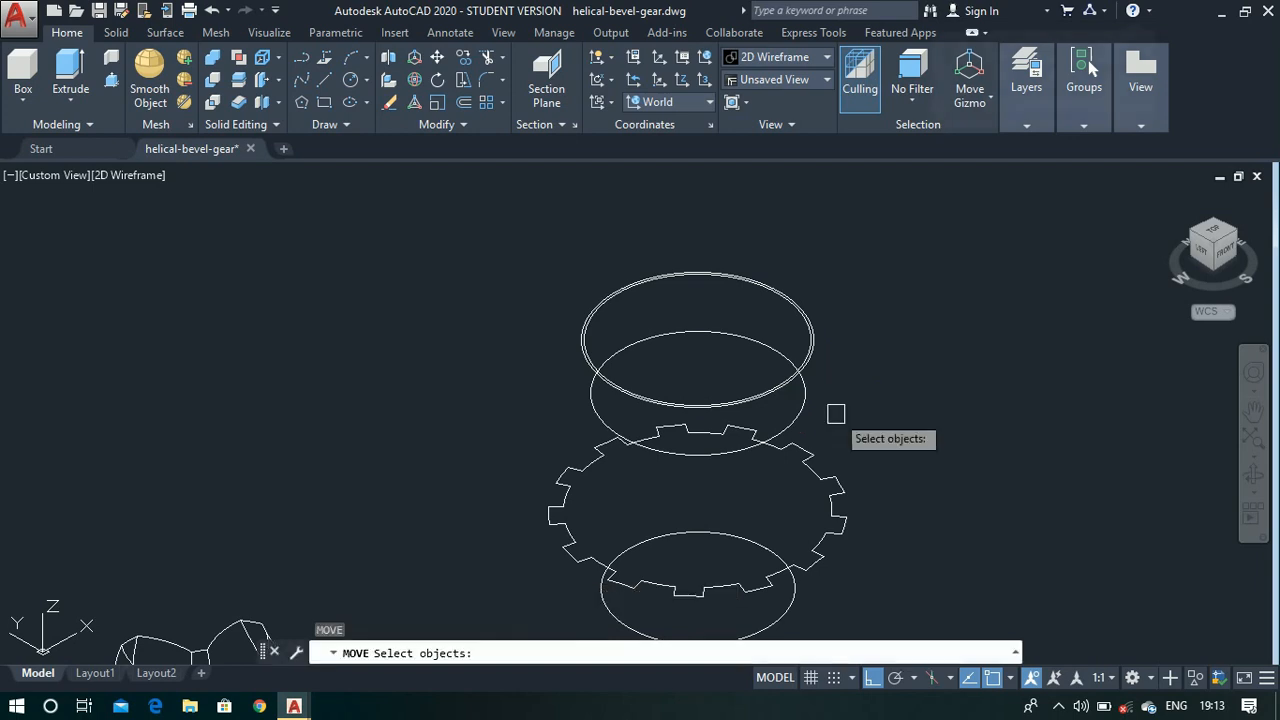
scroll(806, 351, "up", 4)
left_click(801, 368)
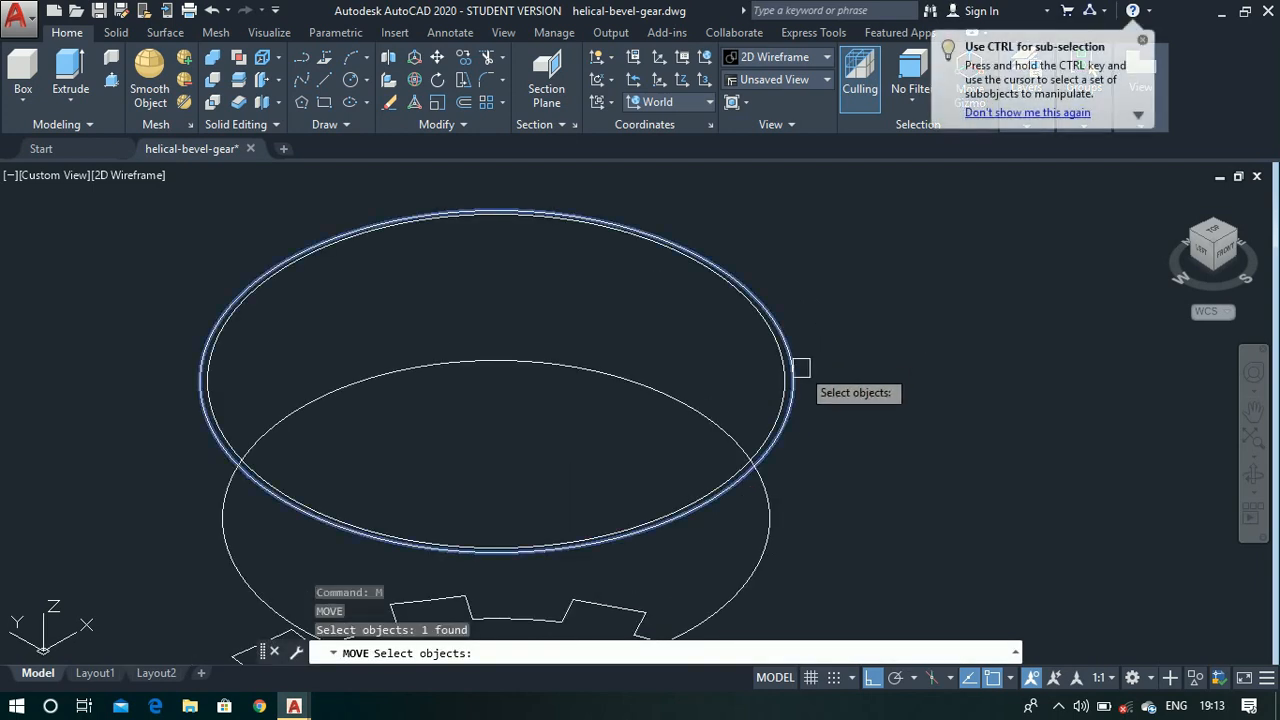
key("Return")
scroll(800, 355, "down", 4)
left_click(947, 420)
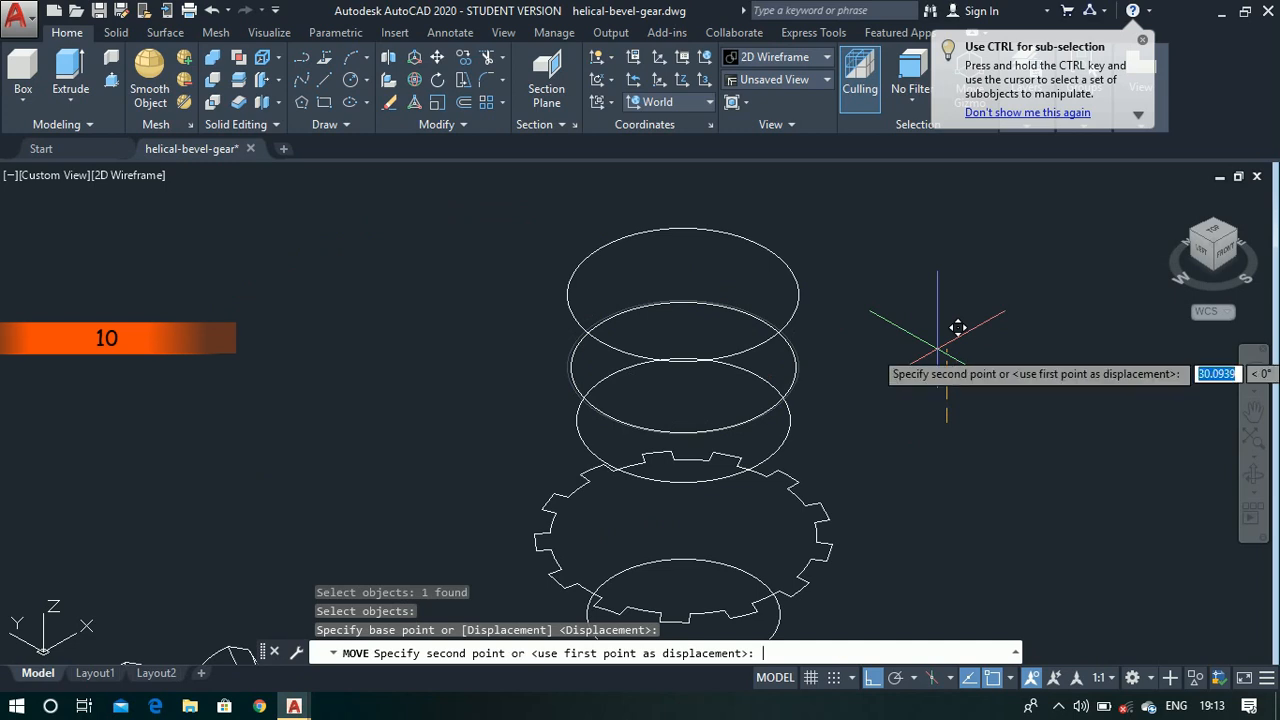
type("10")
key("Return")
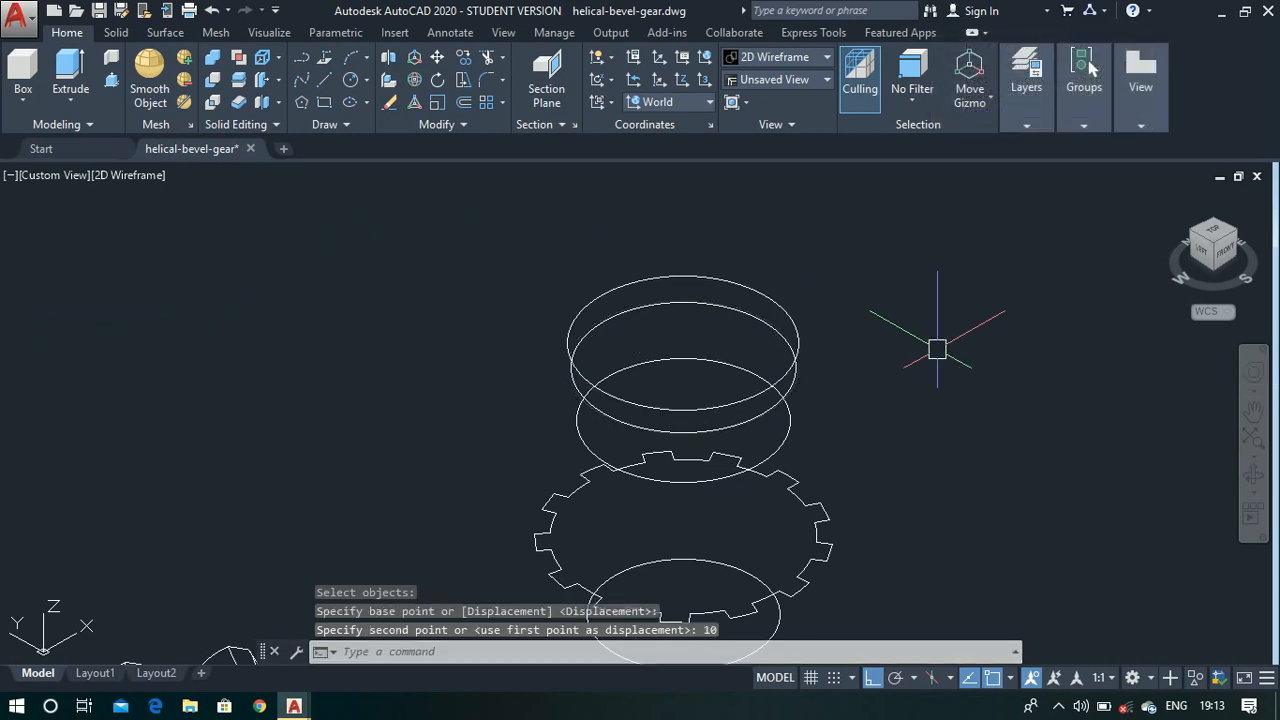
- Draw a circle 90 units in diameter at the centre of the raised 78-unit circle
key("Return")
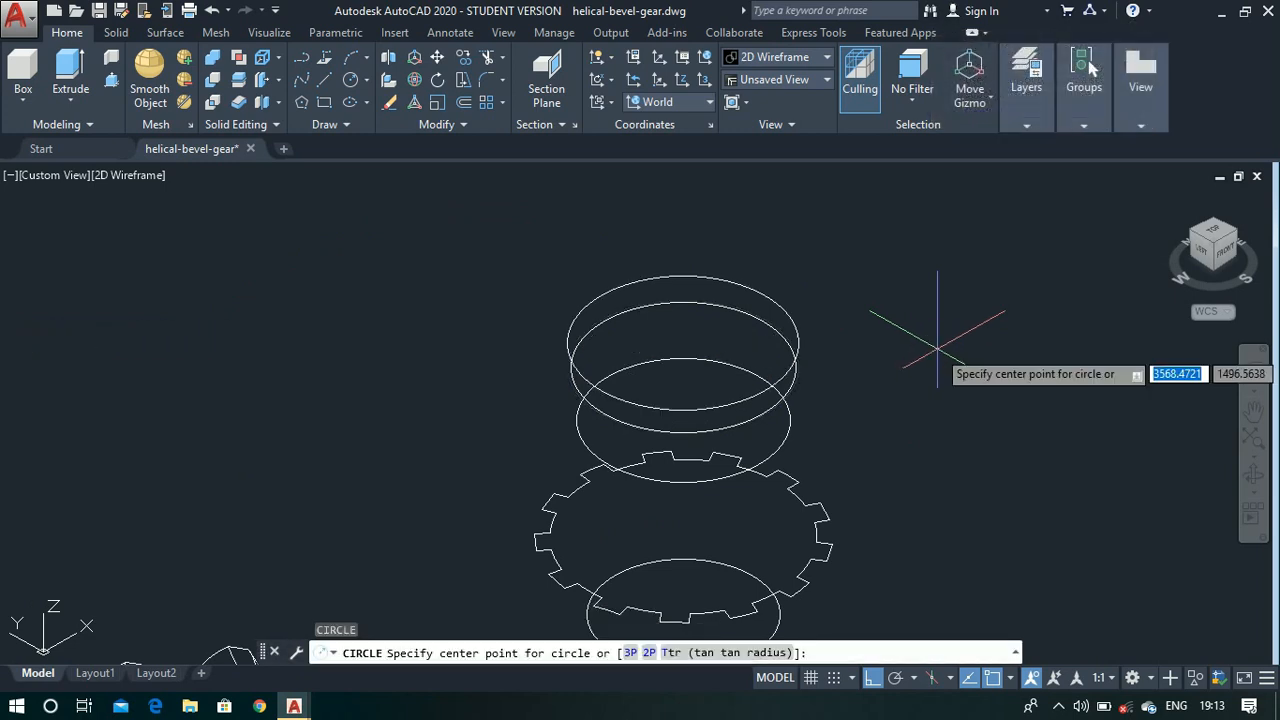
left_click(683, 342)
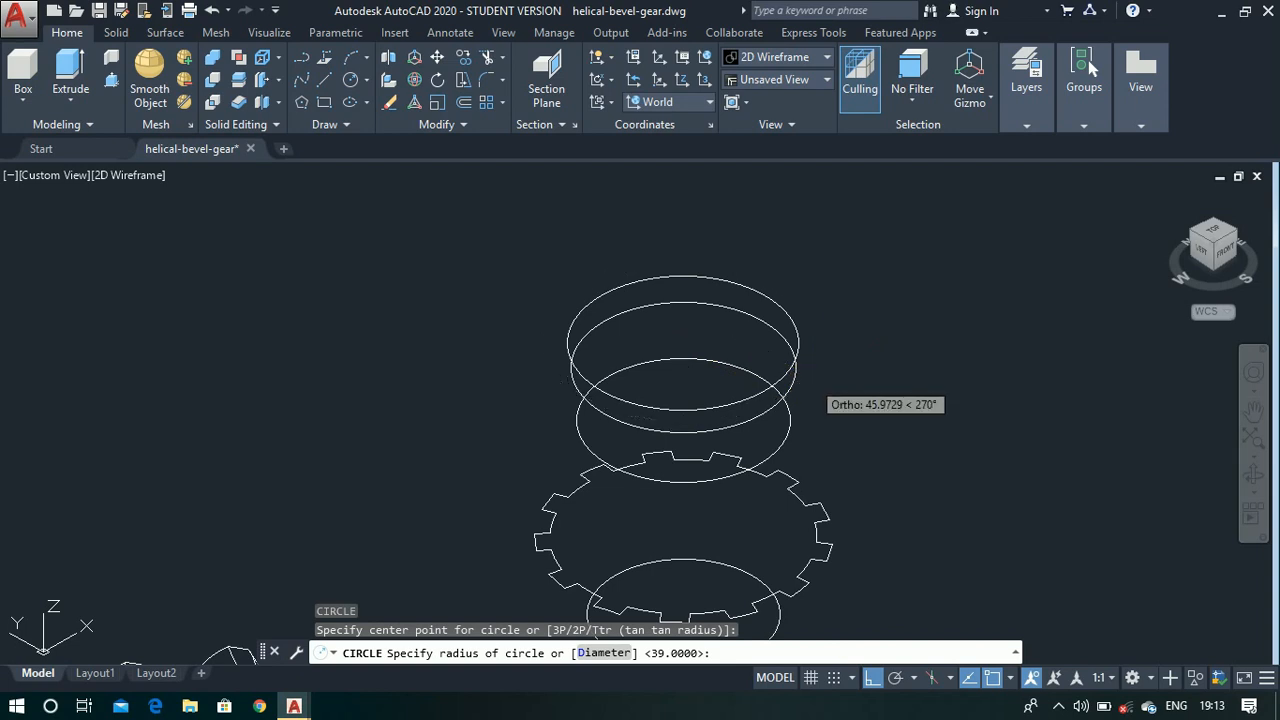
type("d")
key("Return")
left_click(811, 381)
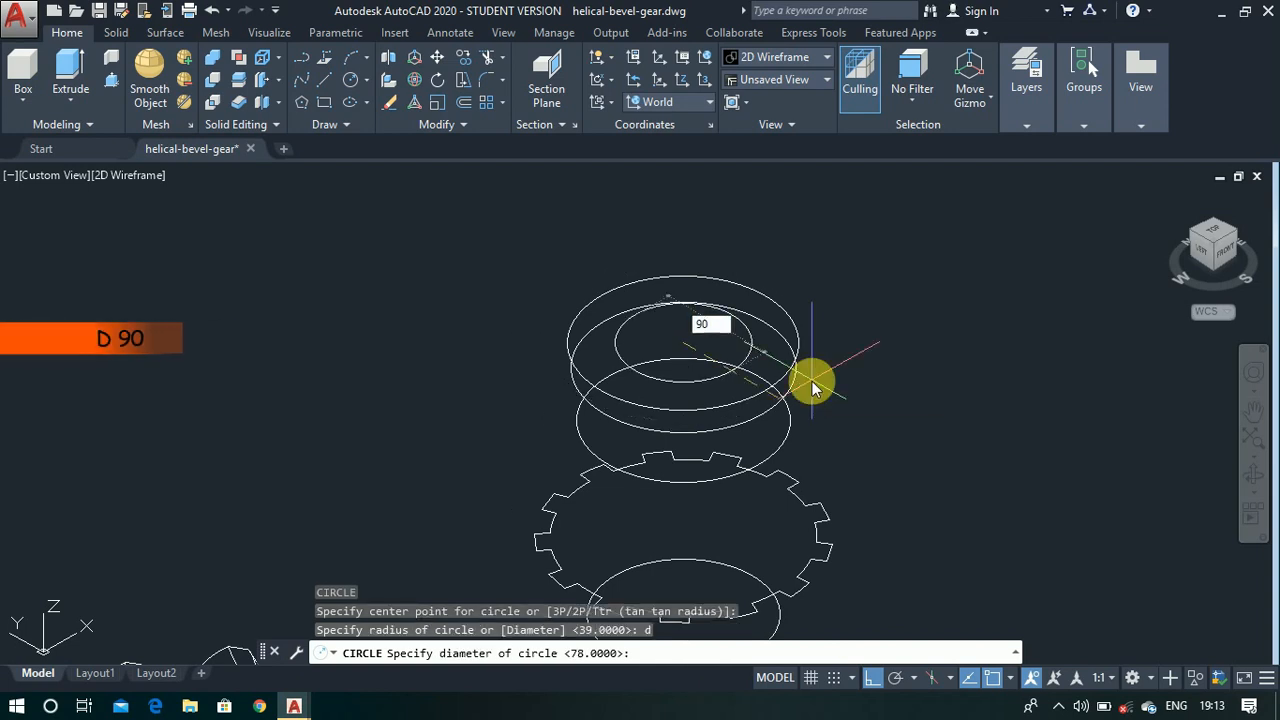
key("Return")
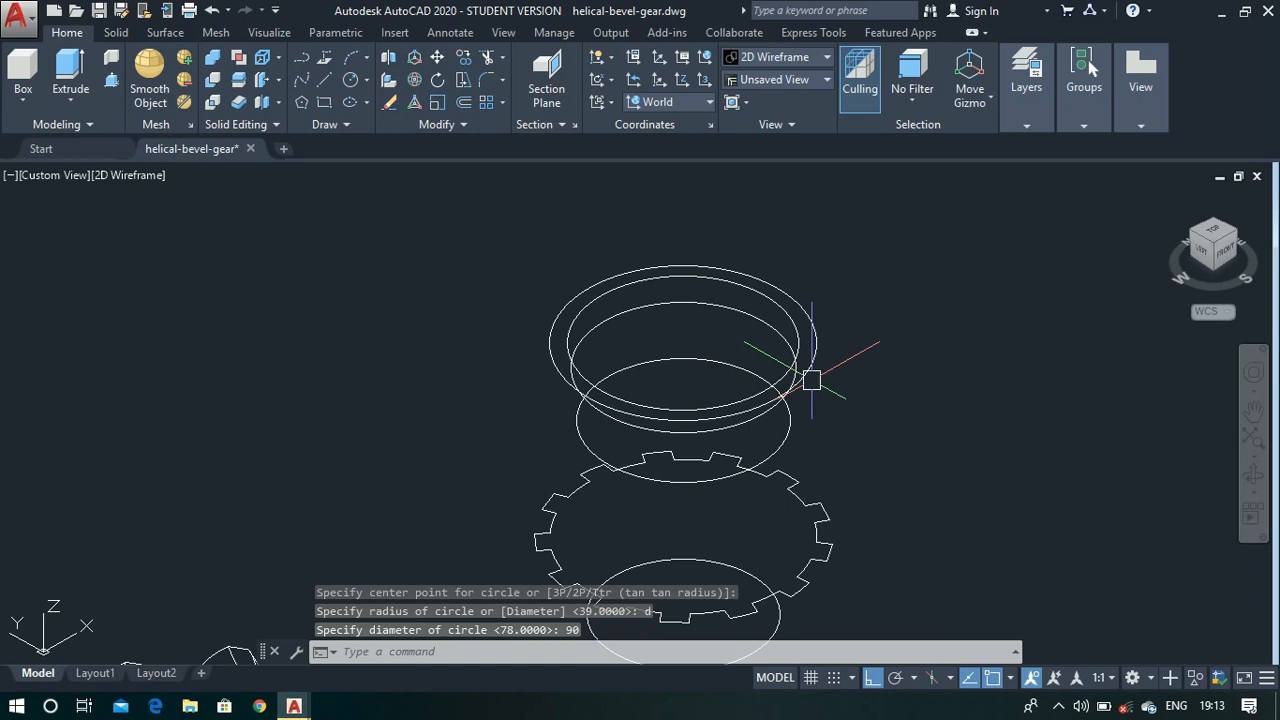
- Move the 90-unit diameter circle 46 units straight up along Z
type("m")
key("Return")
left_click(815, 366)
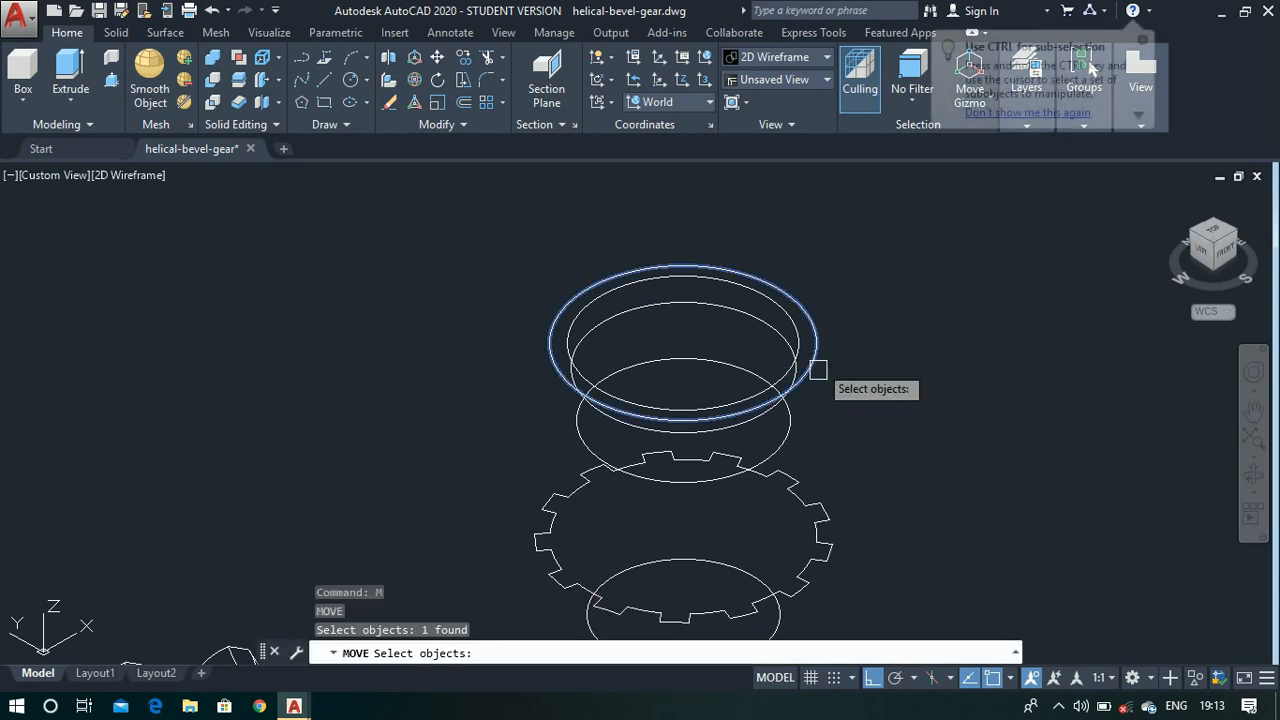
key("Return")
left_click(958, 443)
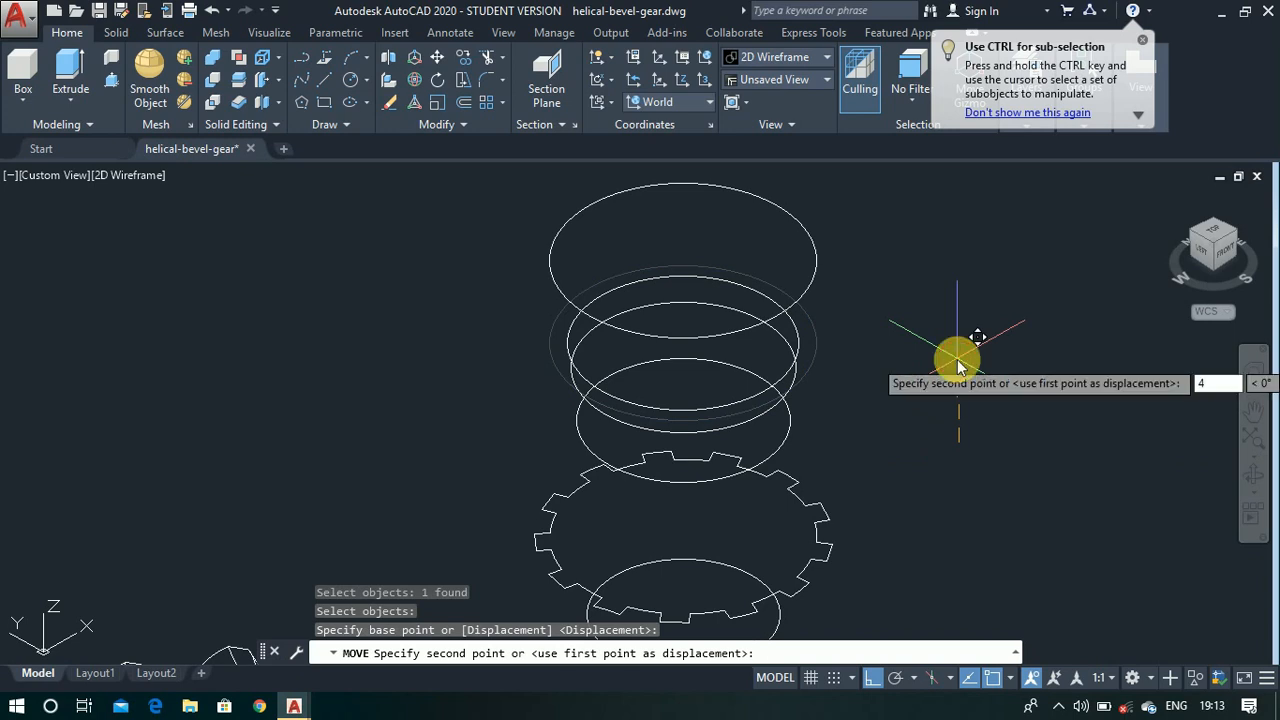
key("Return")
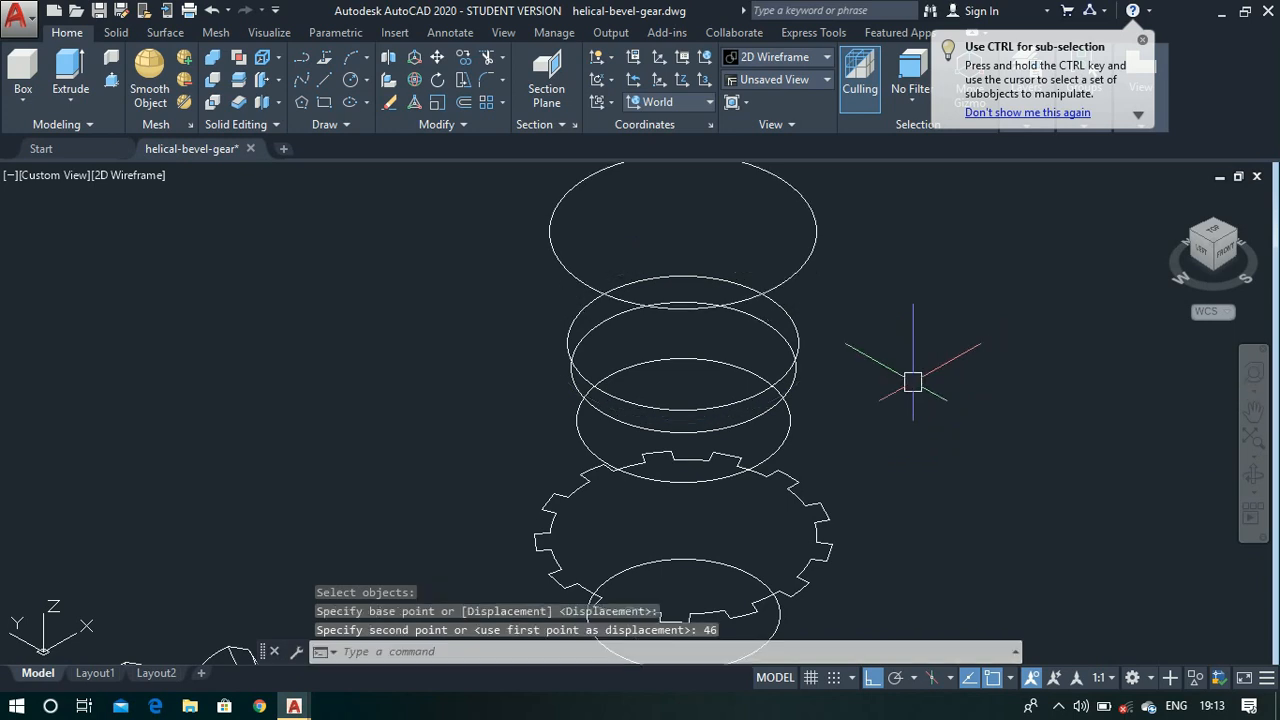
- Extrude the lowest circle upward to the centre point of the toothed region
scroll(628, 280, "down", 2)
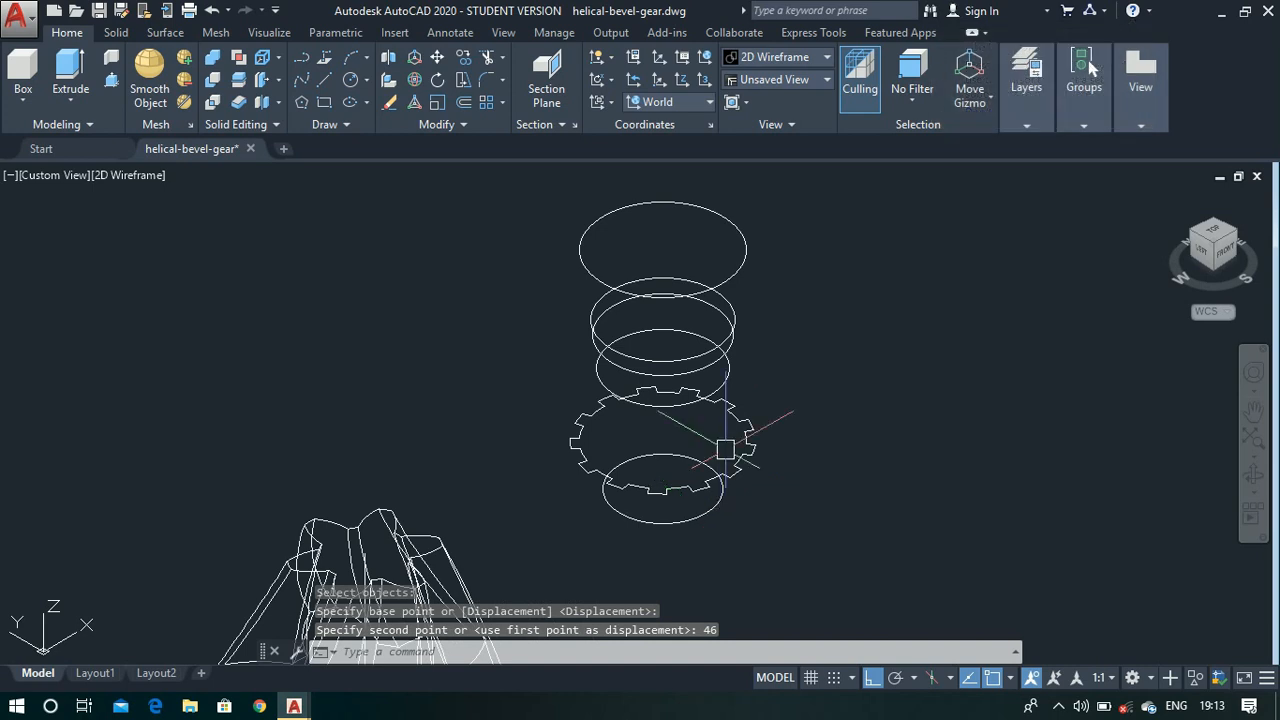
scroll(725, 450, "up", 2)
type("ext")
key("Return")
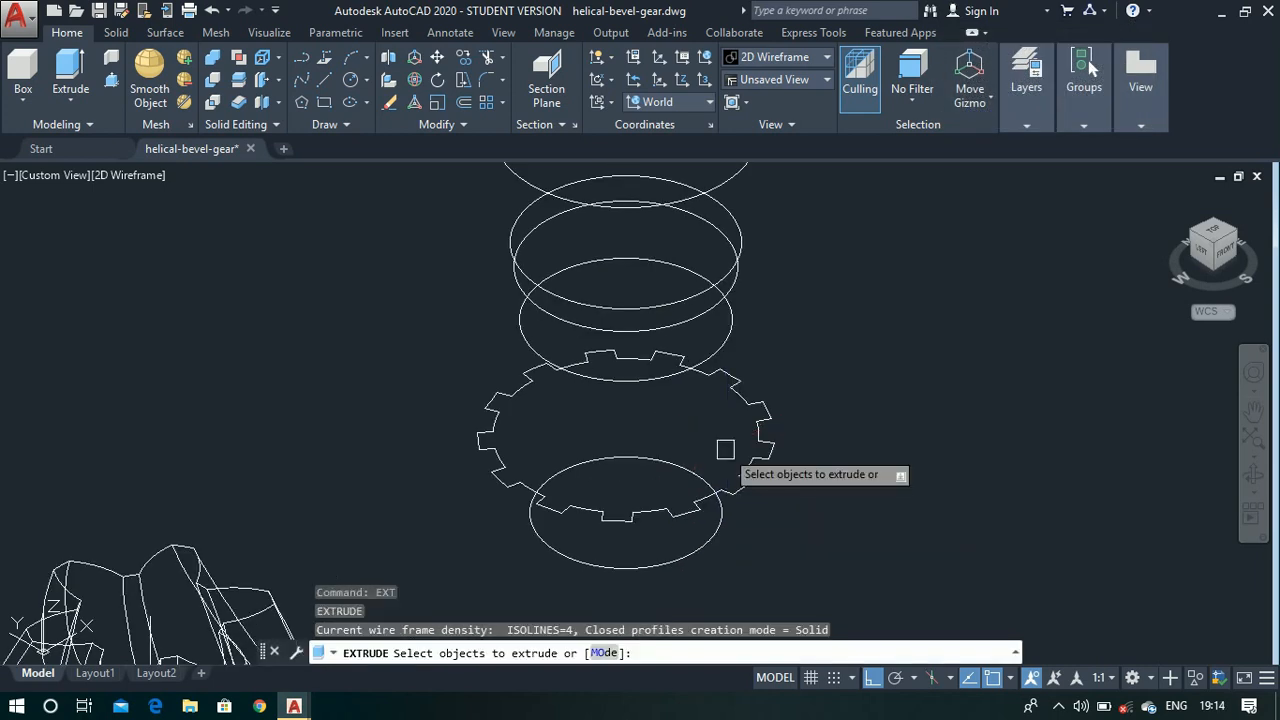
left_click(716, 522)
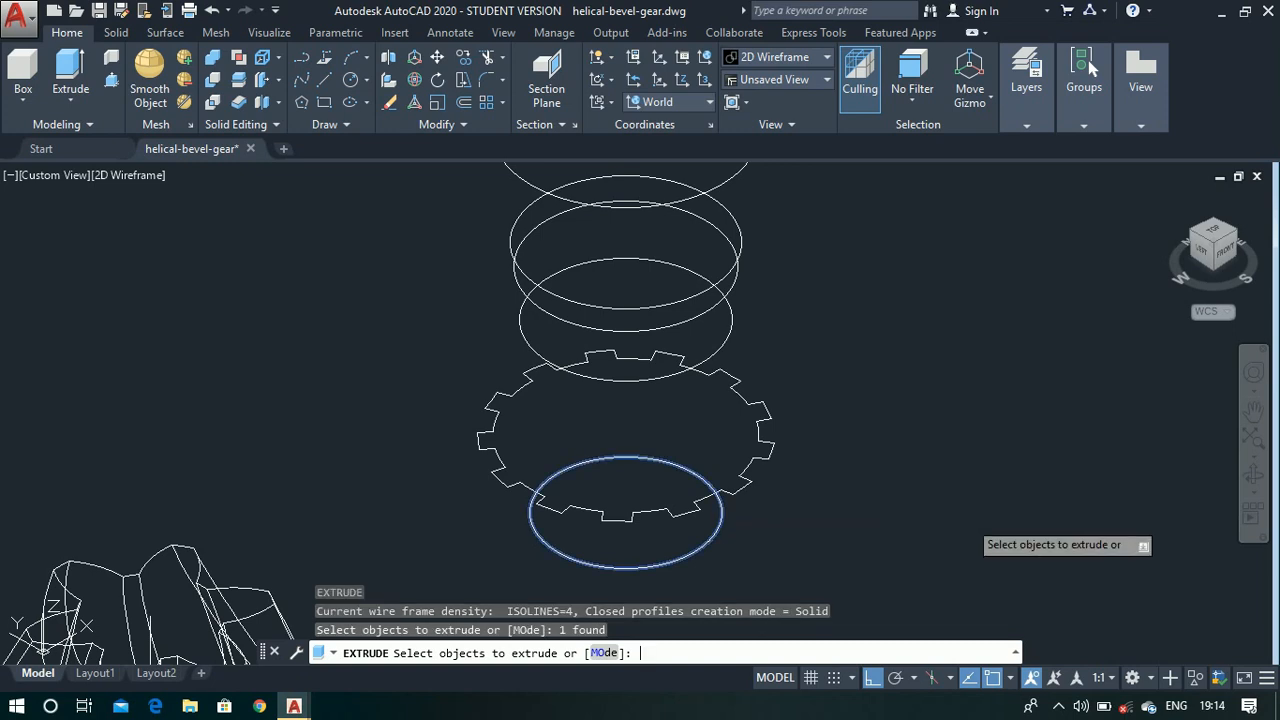
key("Return")
scroll(620, 470, "up", 4)
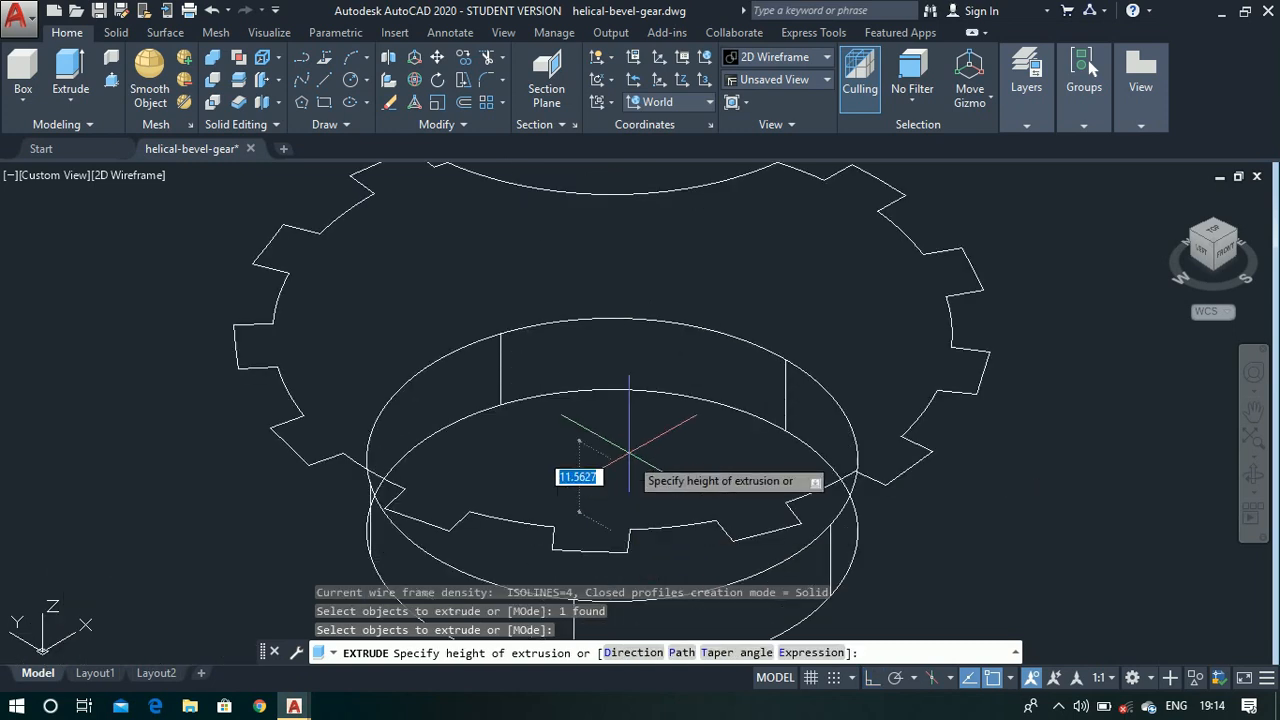
left_click(612, 333)
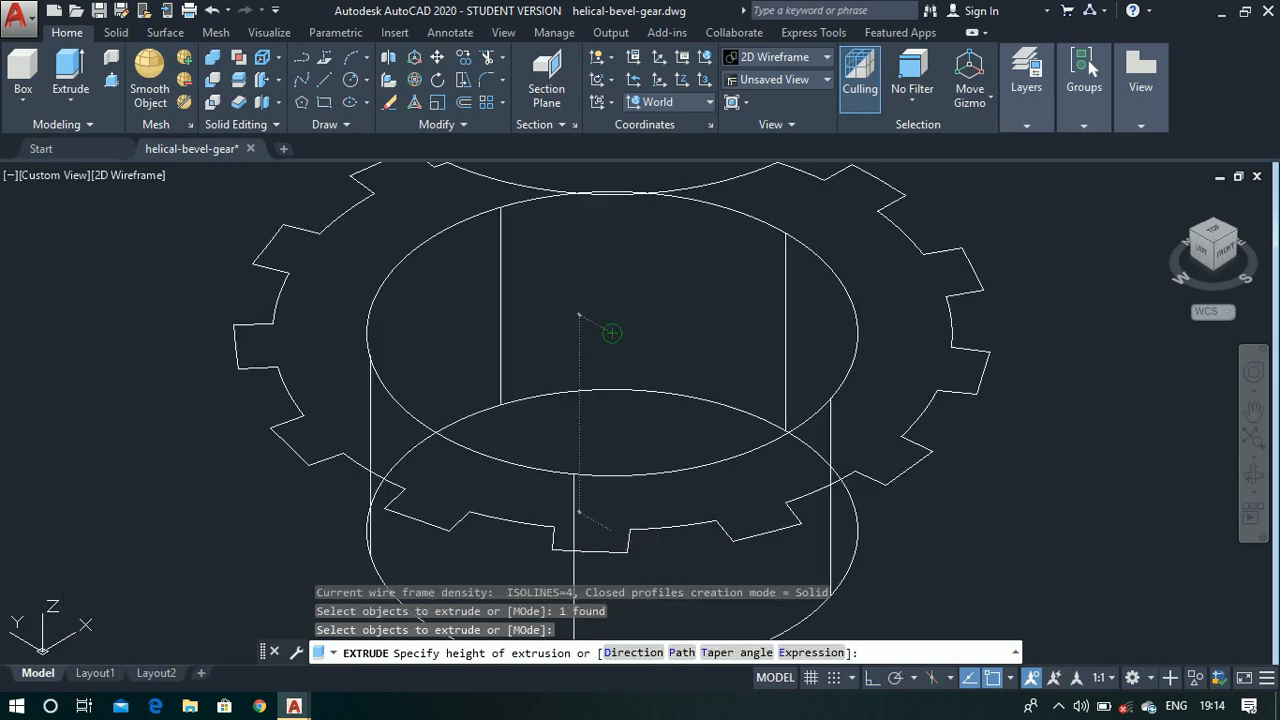
- Extrude the 13-tooth outline upward to the centre point of the circle directly above it
scroll(623, 434, "down", 4)
scroll(726, 343, "up", 2)
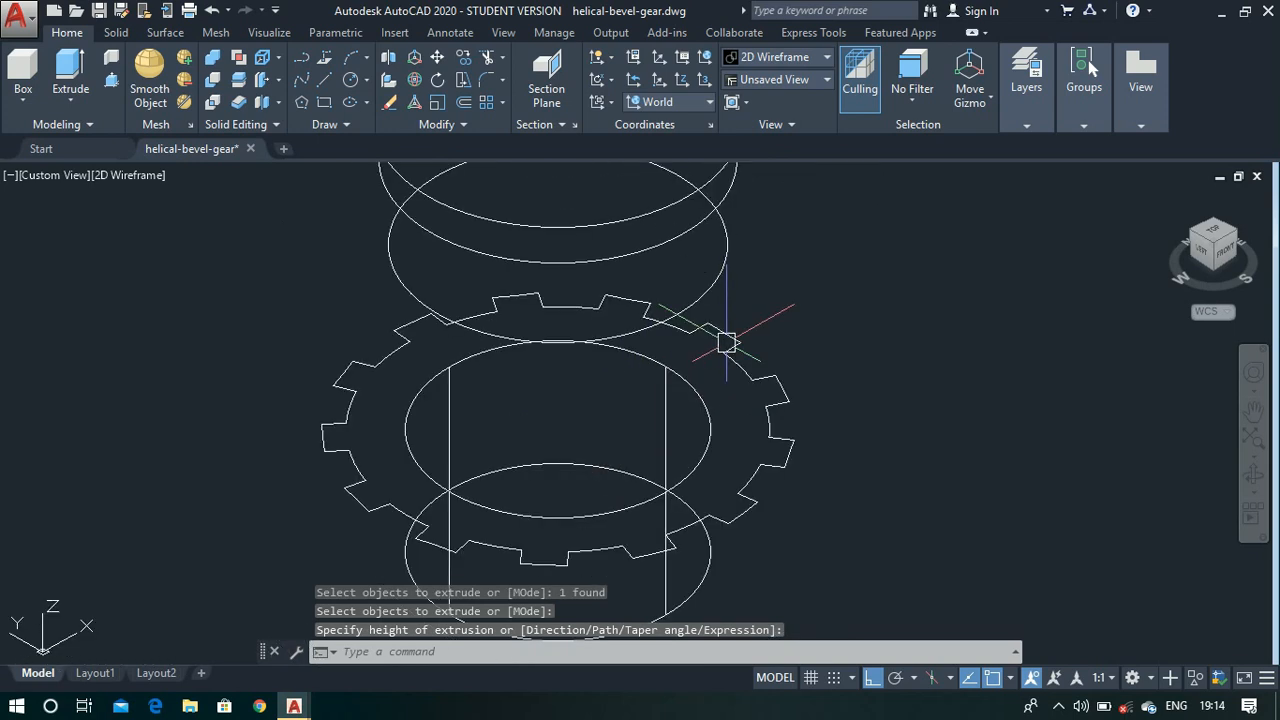
key("Return")
left_click(758, 396)
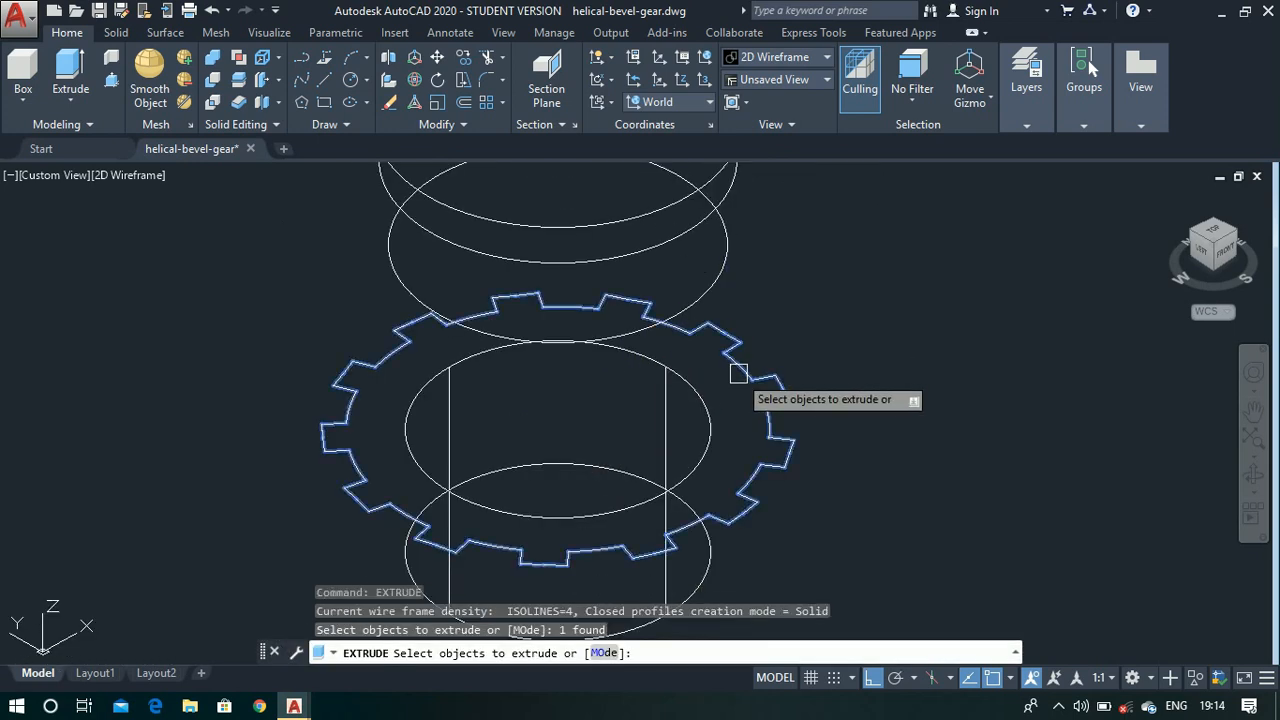
key("Return")
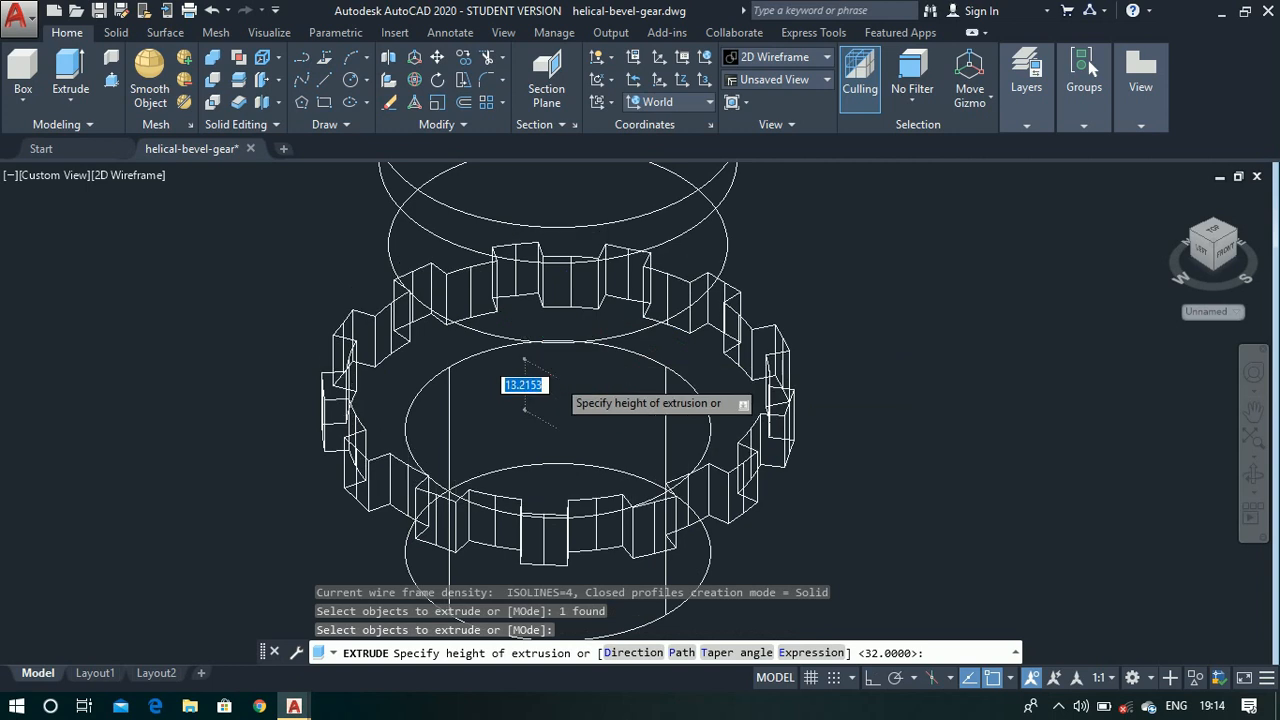
scroll(561, 320, "down", 1)
scroll(551, 384, "up", 3)
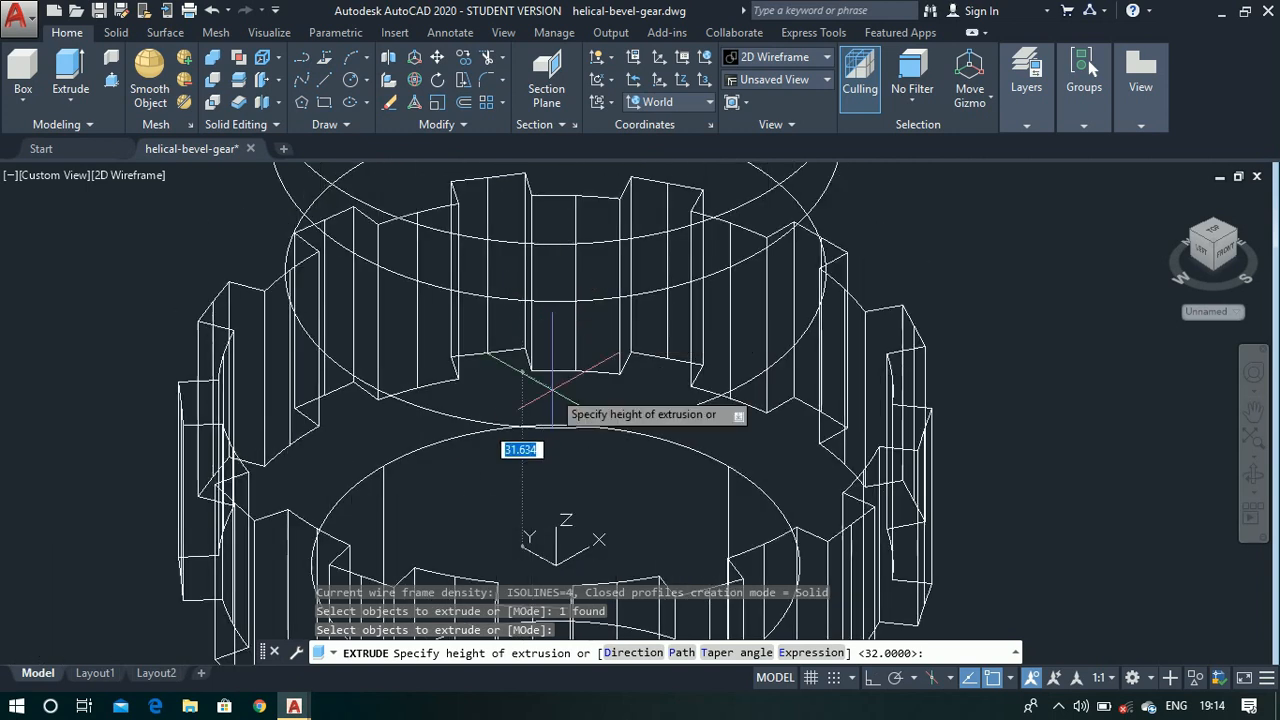
left_click(556, 271)
scroll(558, 340, "down", 4)
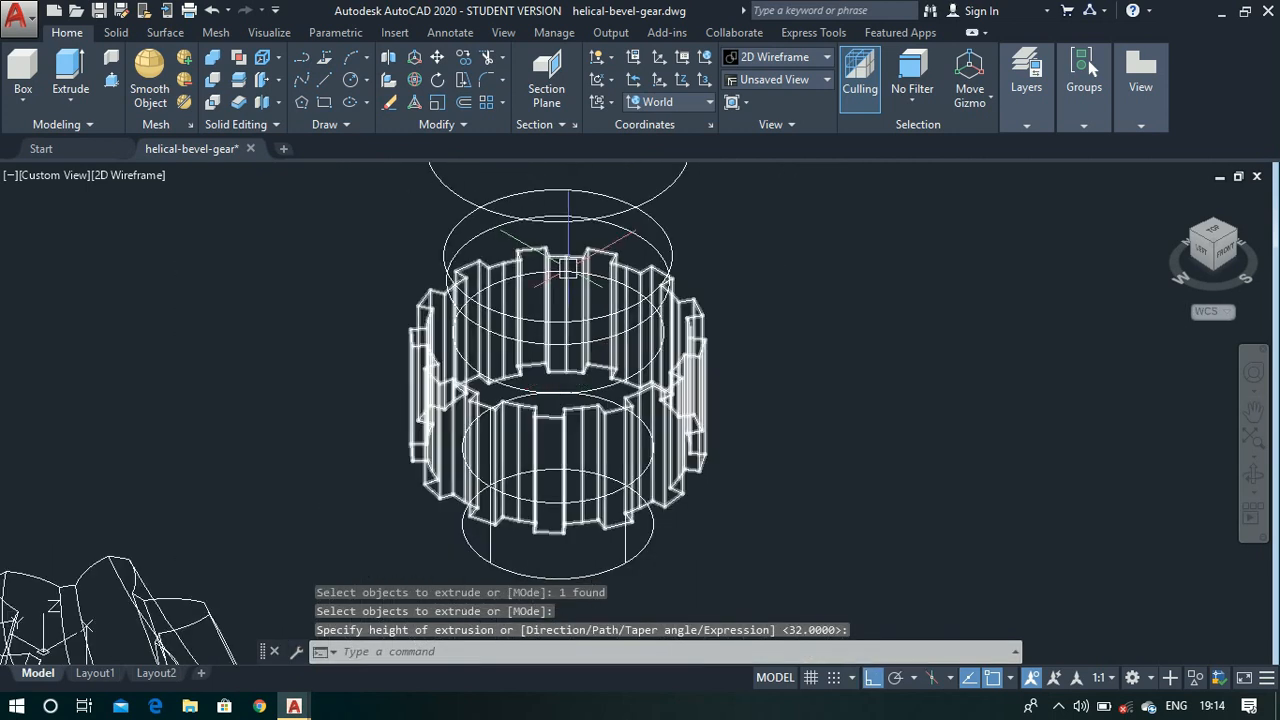
- Extrude the circle at the top of the toothed body 22 units upward to form the neck
scroll(568, 268, "up", 2)
key("Return")
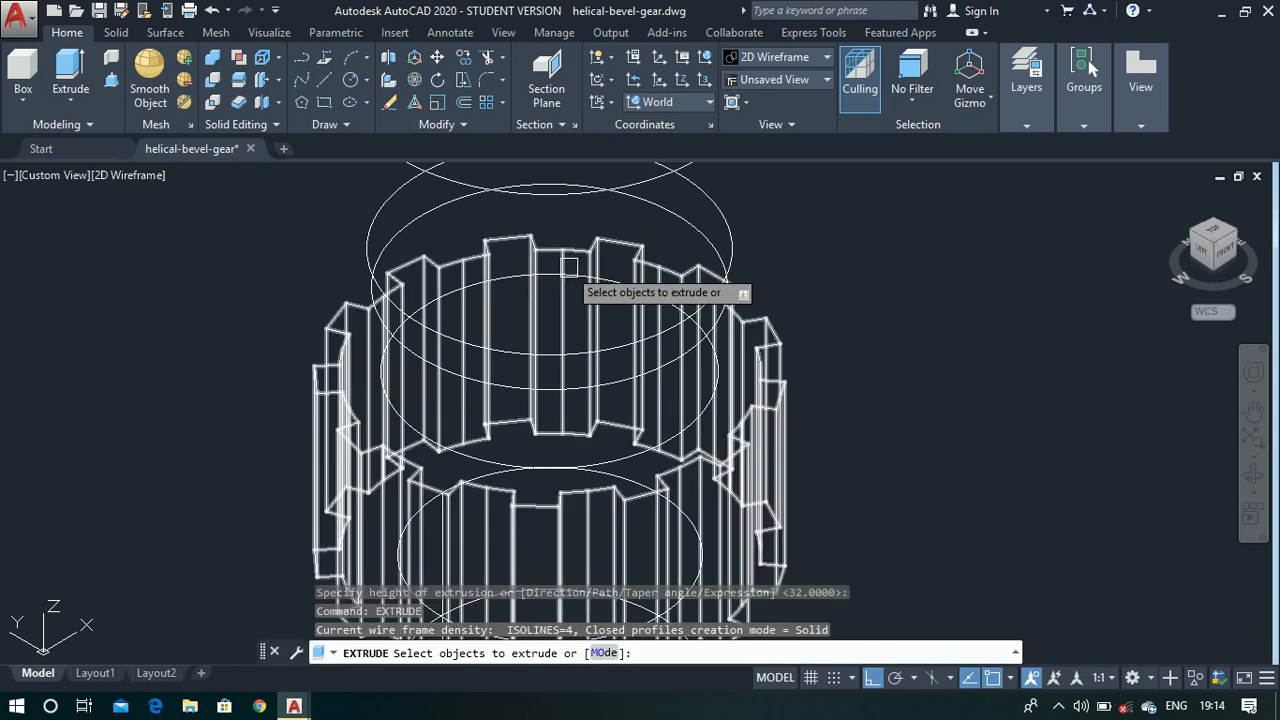
scroll(420, 451, "up", 4)
left_click(440, 440)
scroll(440, 440, "down", 3)
key("Return")
scroll(445, 442, "down", 2)
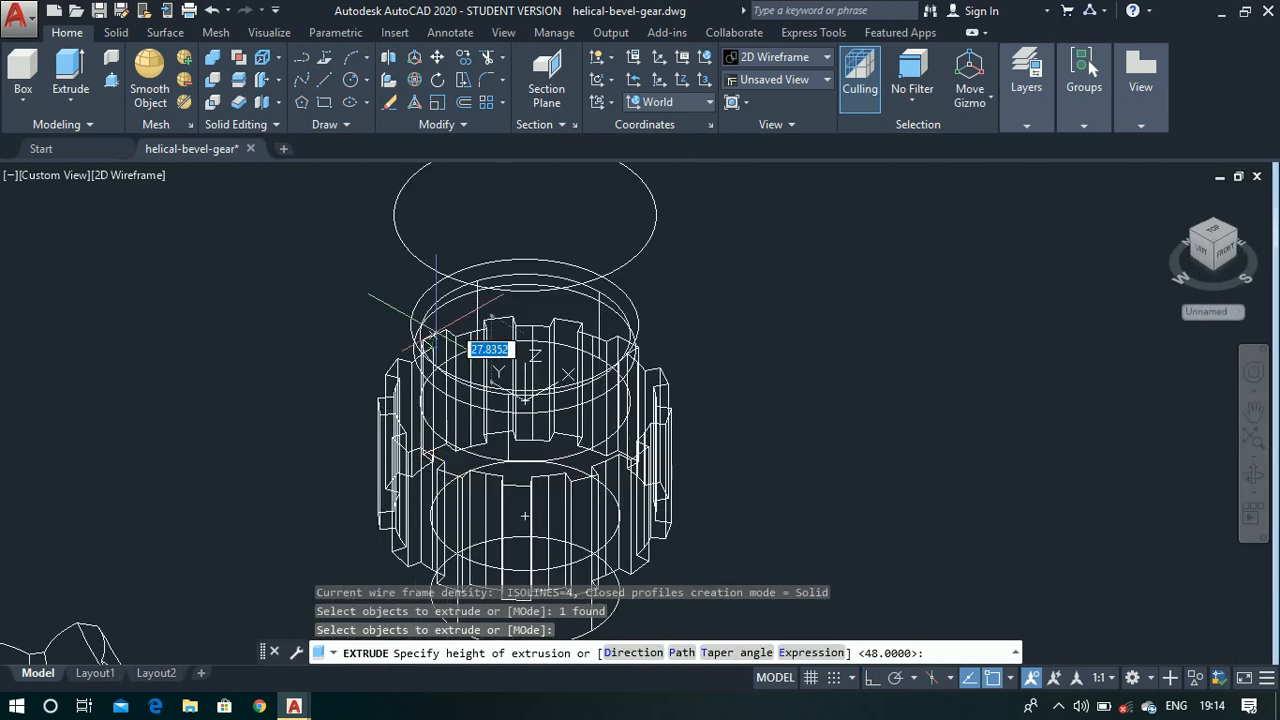
type("22")
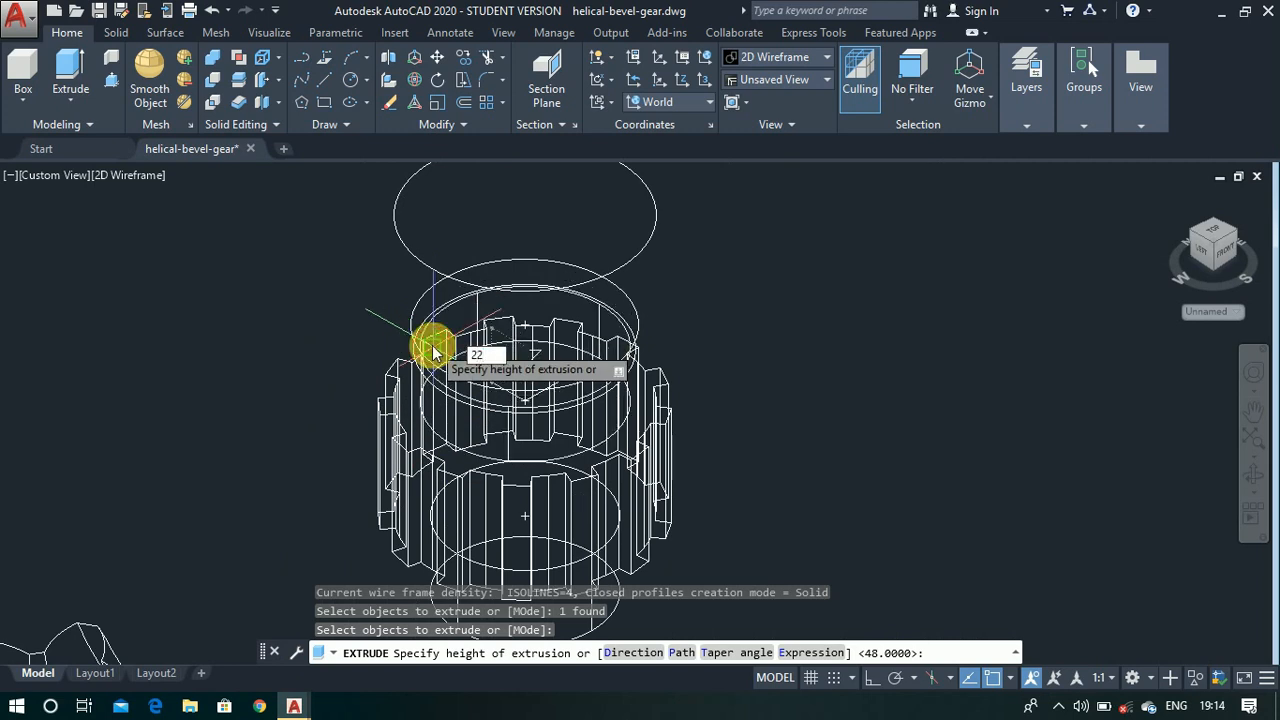
key("Return")
- Extrude the circle at the top of the 22-unit neck 10 units upward as a collar
scroll(430, 341, "up", 3)
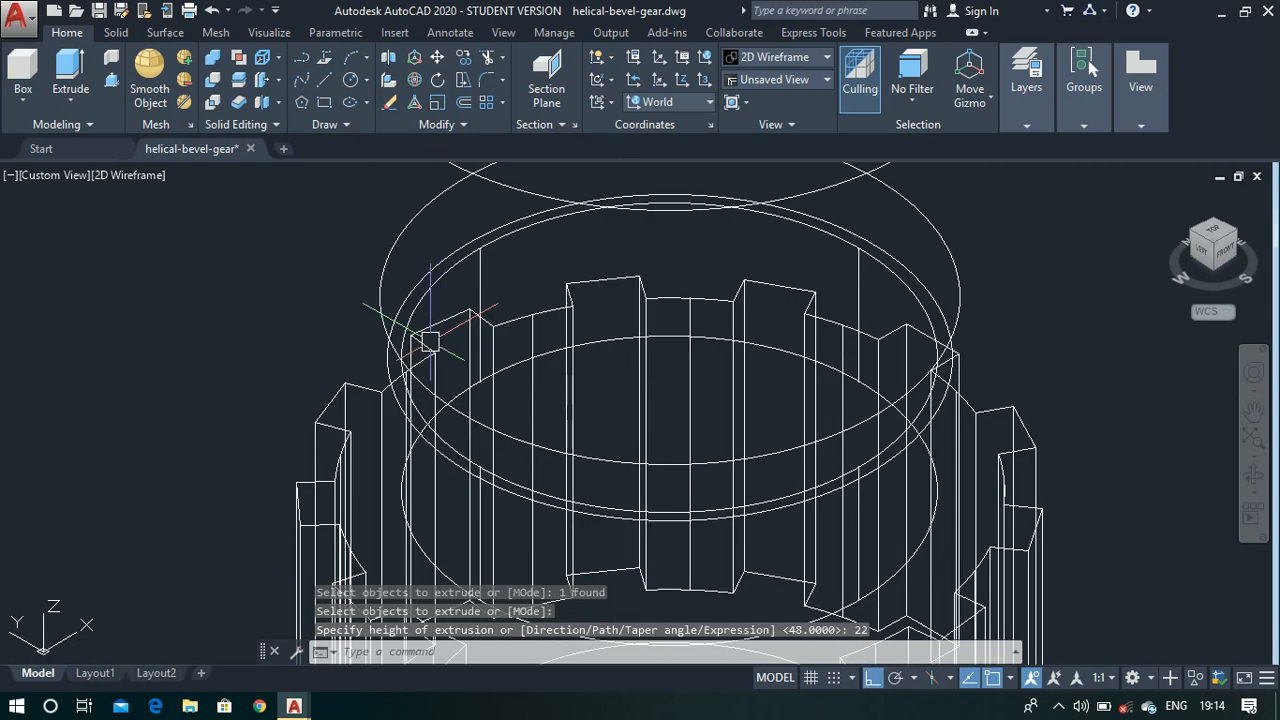
key("Return")
scroll(430, 370, "up", 5)
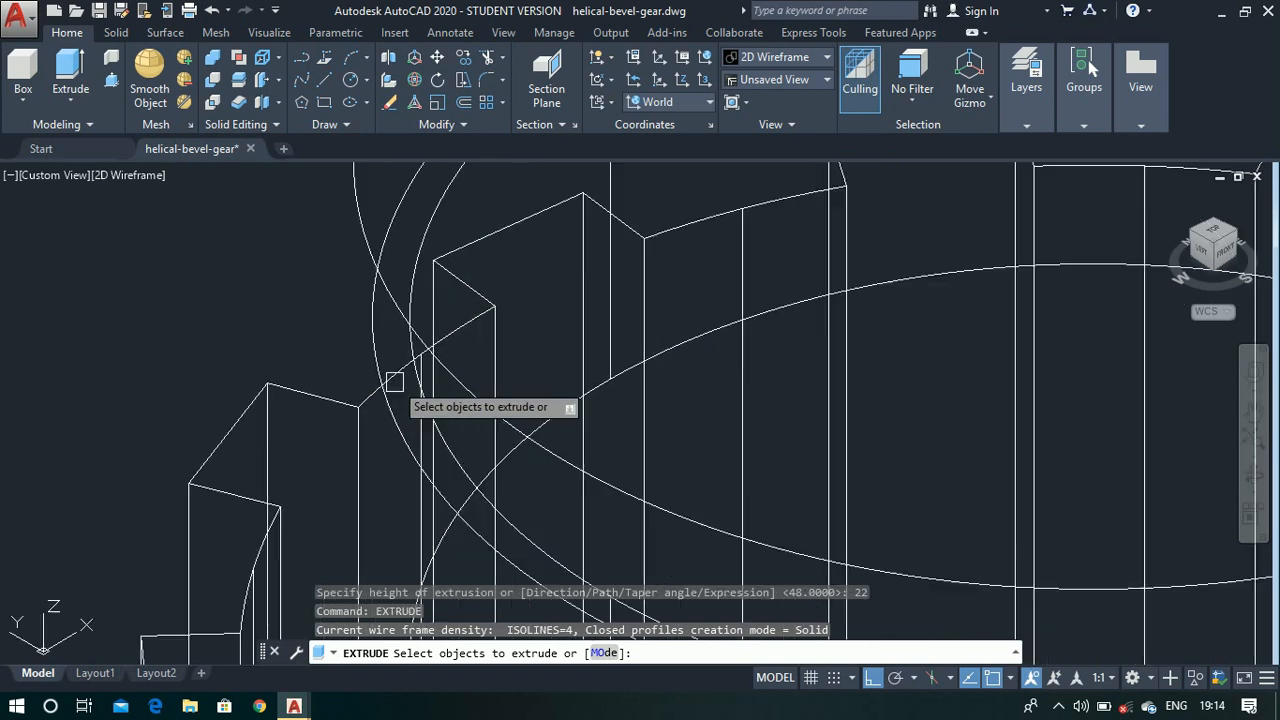
left_click(377, 354)
key("Return")
scroll(377, 354, "down", 4)
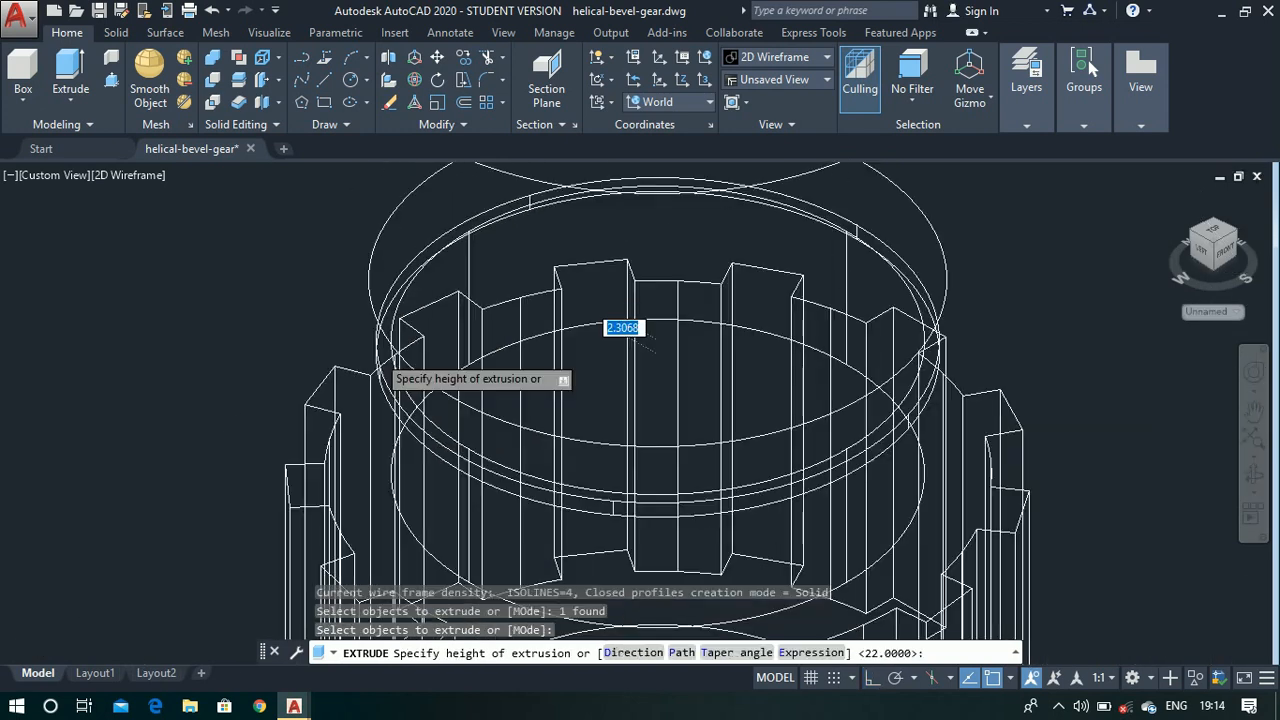
scroll(377, 354, "down", 2)
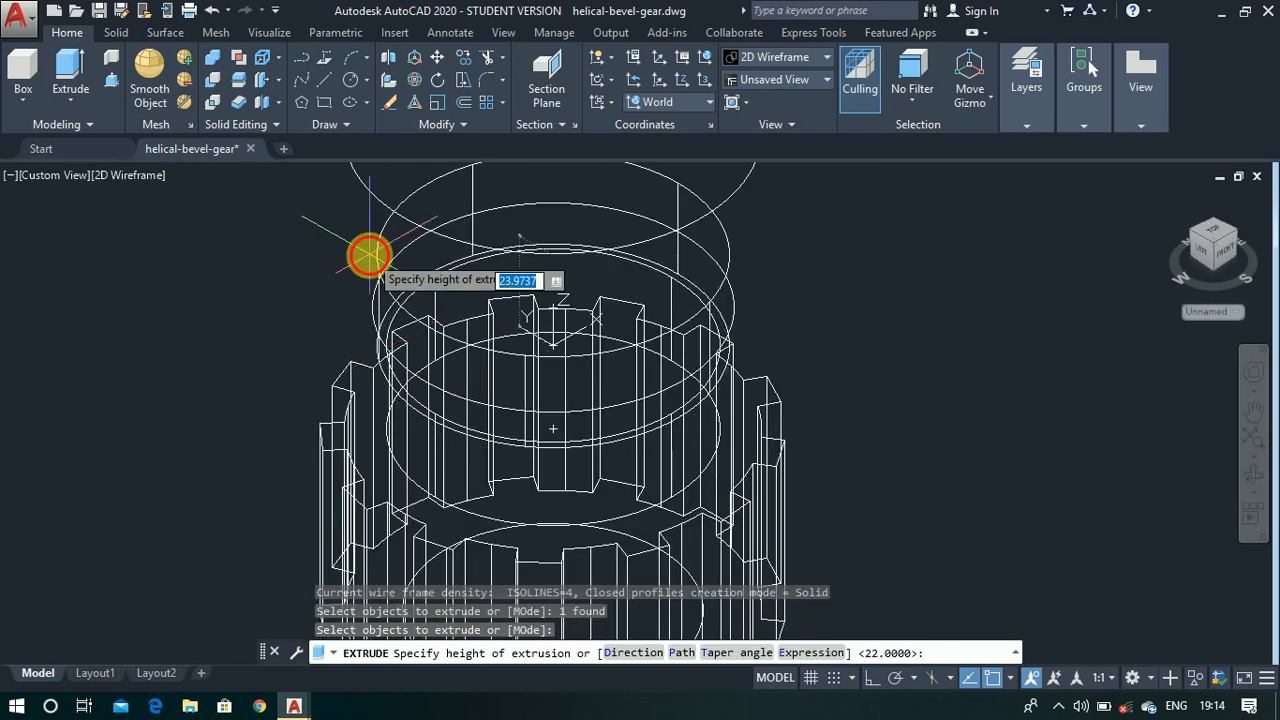
key("BackSpace")
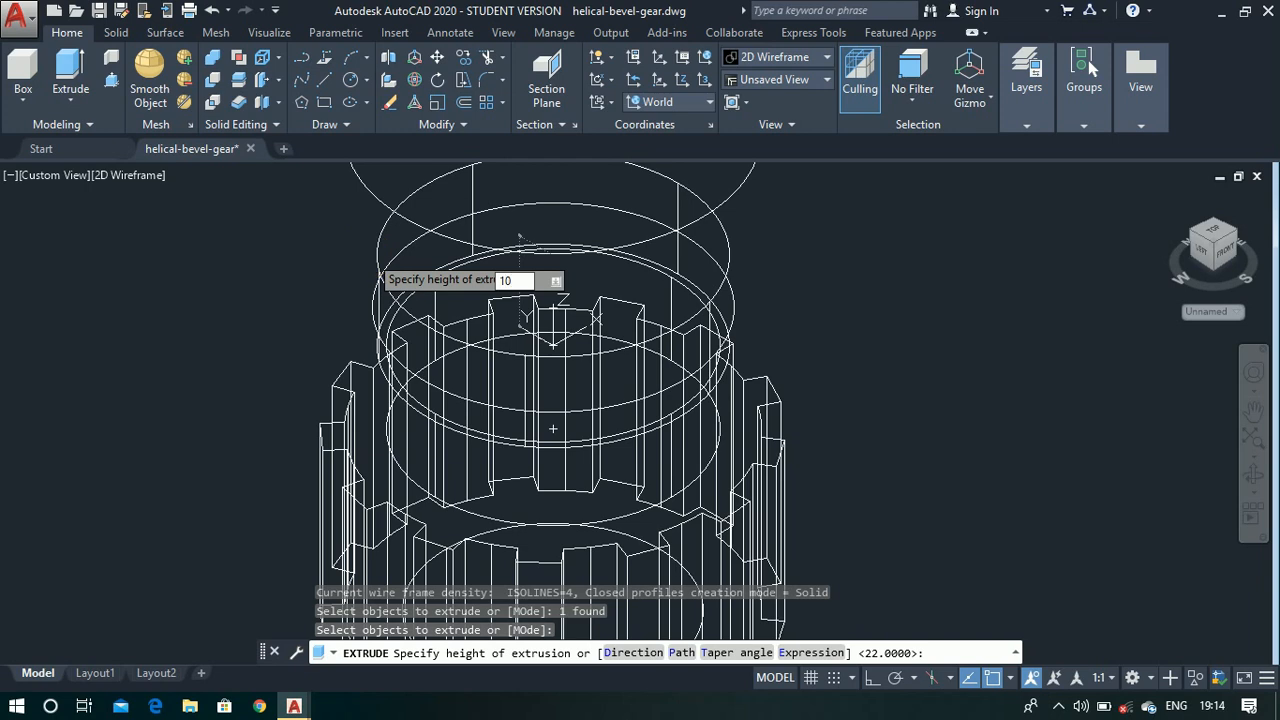
type("10")
key("Return")
- Extrude the 78-unit diameter circle above the collar 46 units upward
scroll(369, 254, "up", 4)
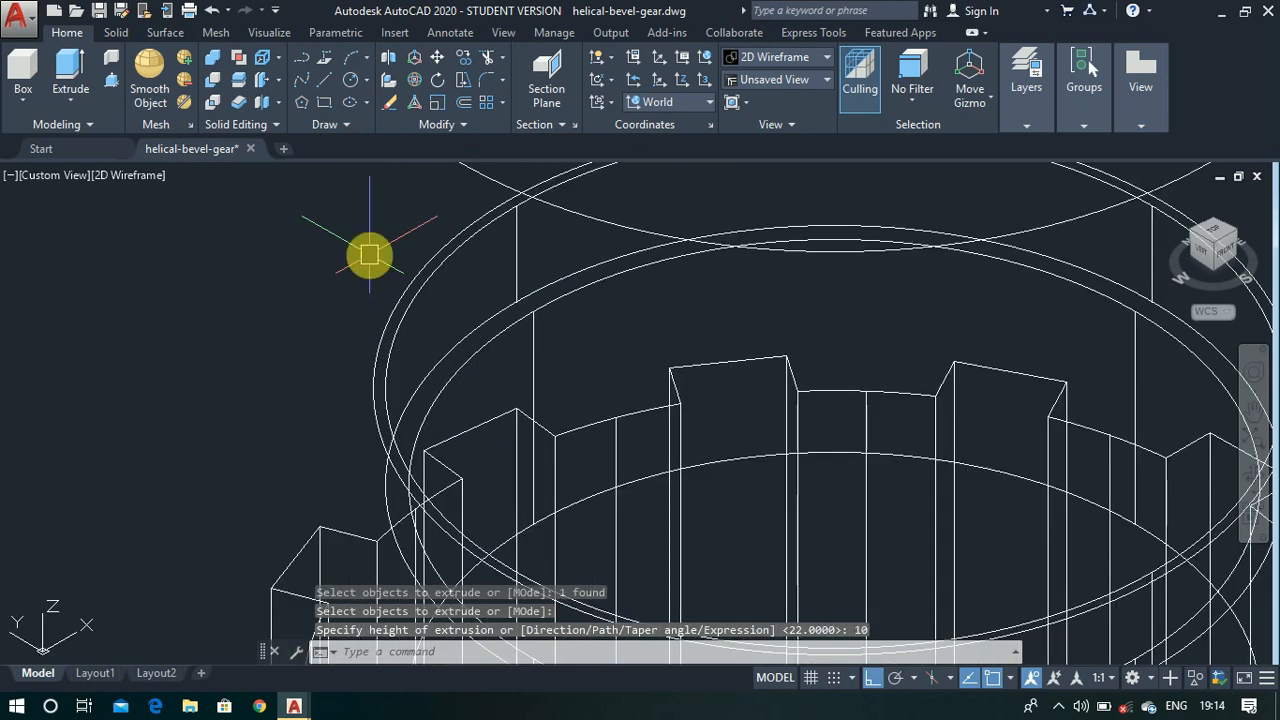
key("Return")
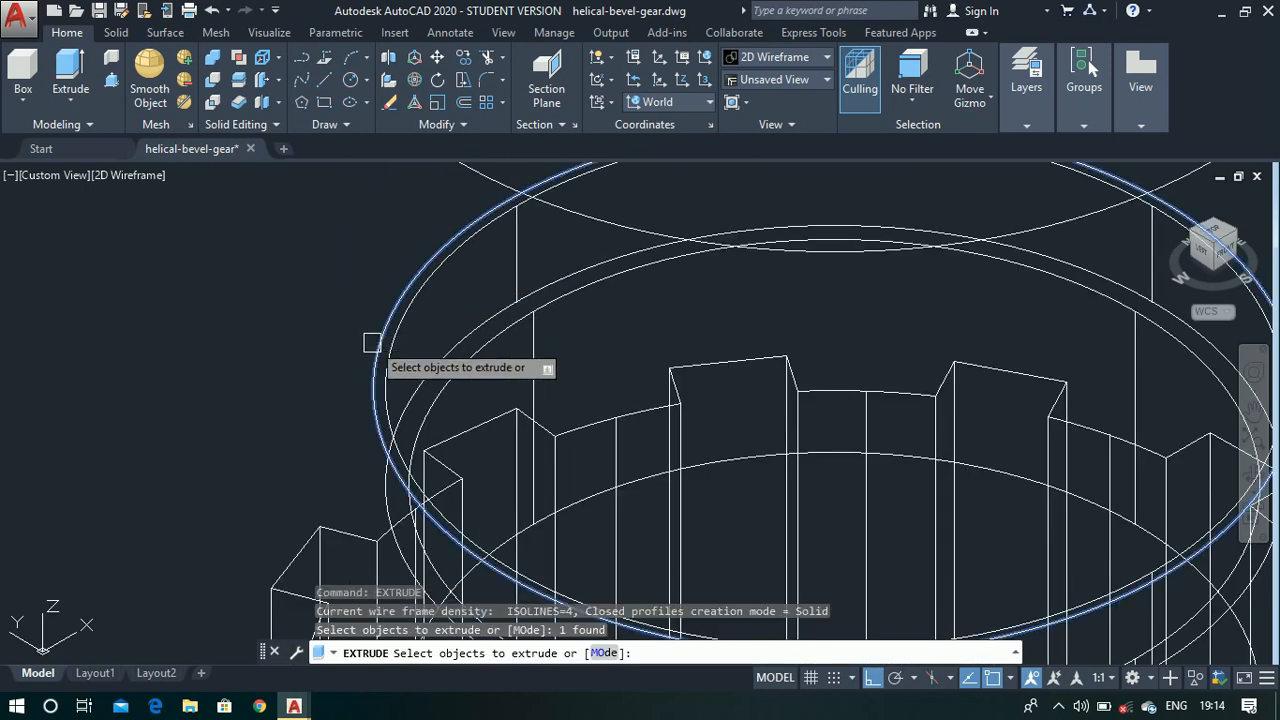
key("Return")
scroll(372, 335, "down", 5)
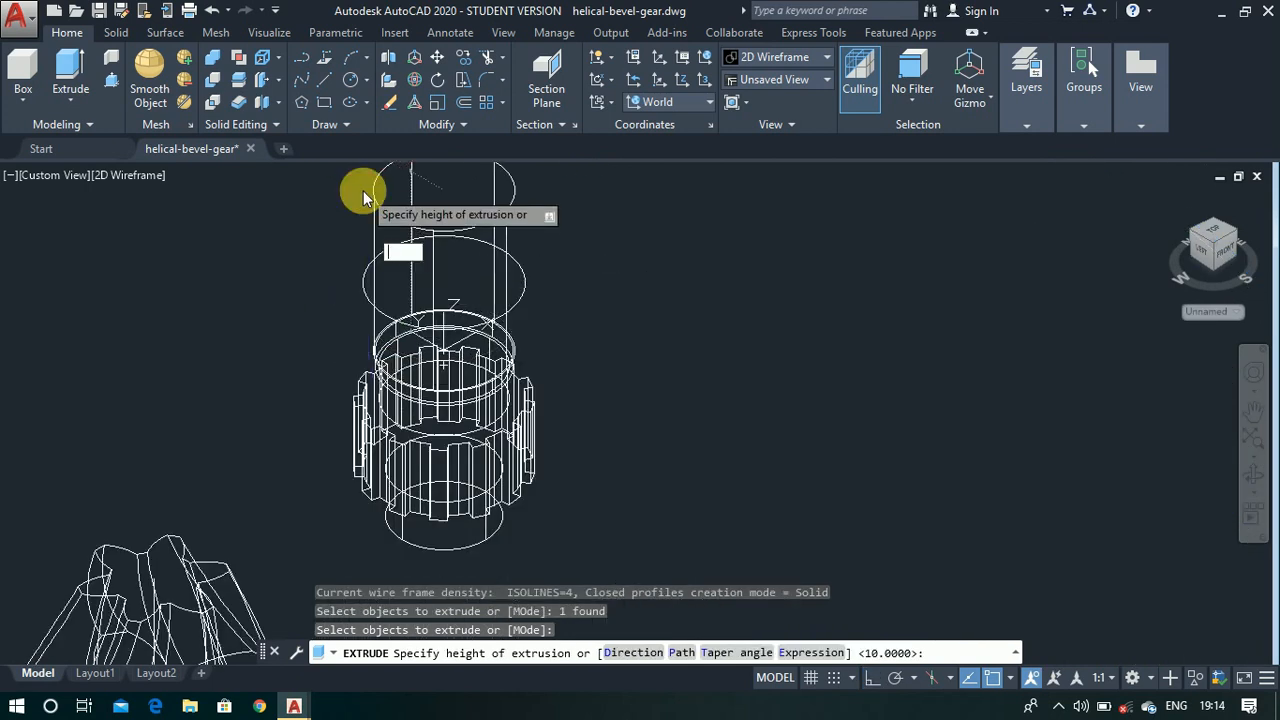
type("46")
key("Return")
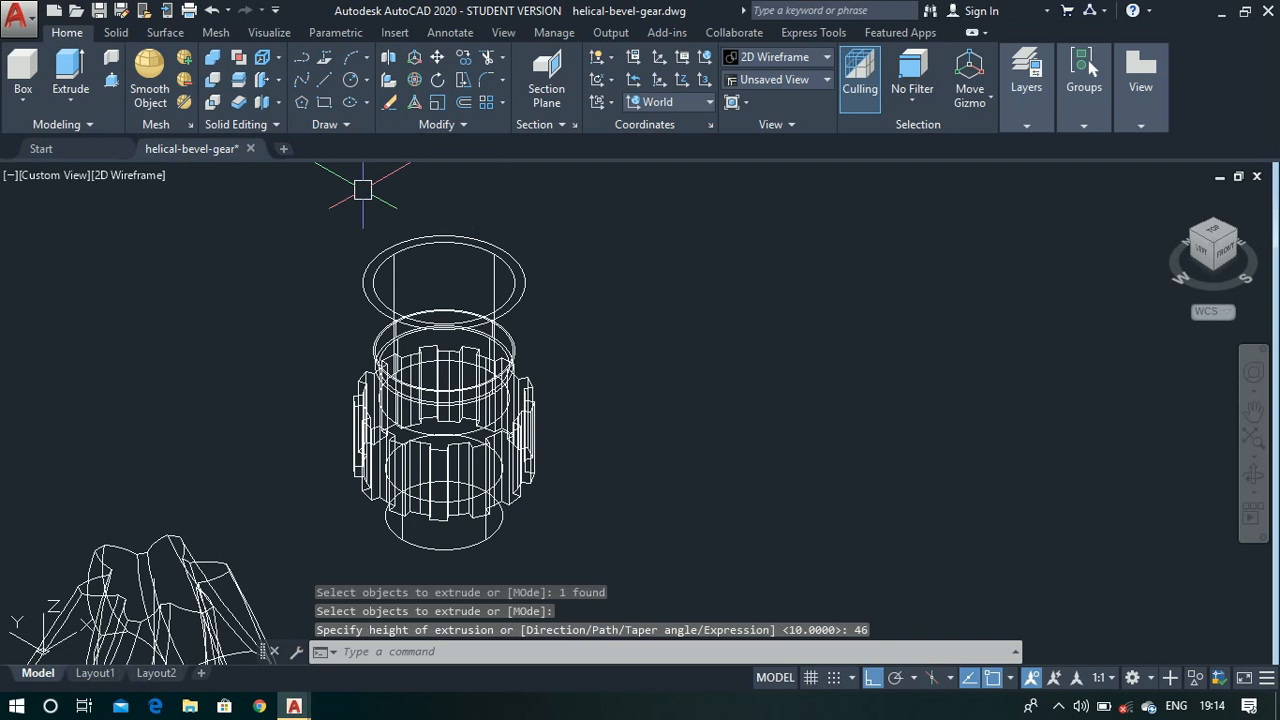
- Extrude the topmost 90-unit diameter circle 5 units upward to form the end flange
scroll(388, 240, "up", 3)
right_click(387, 242)
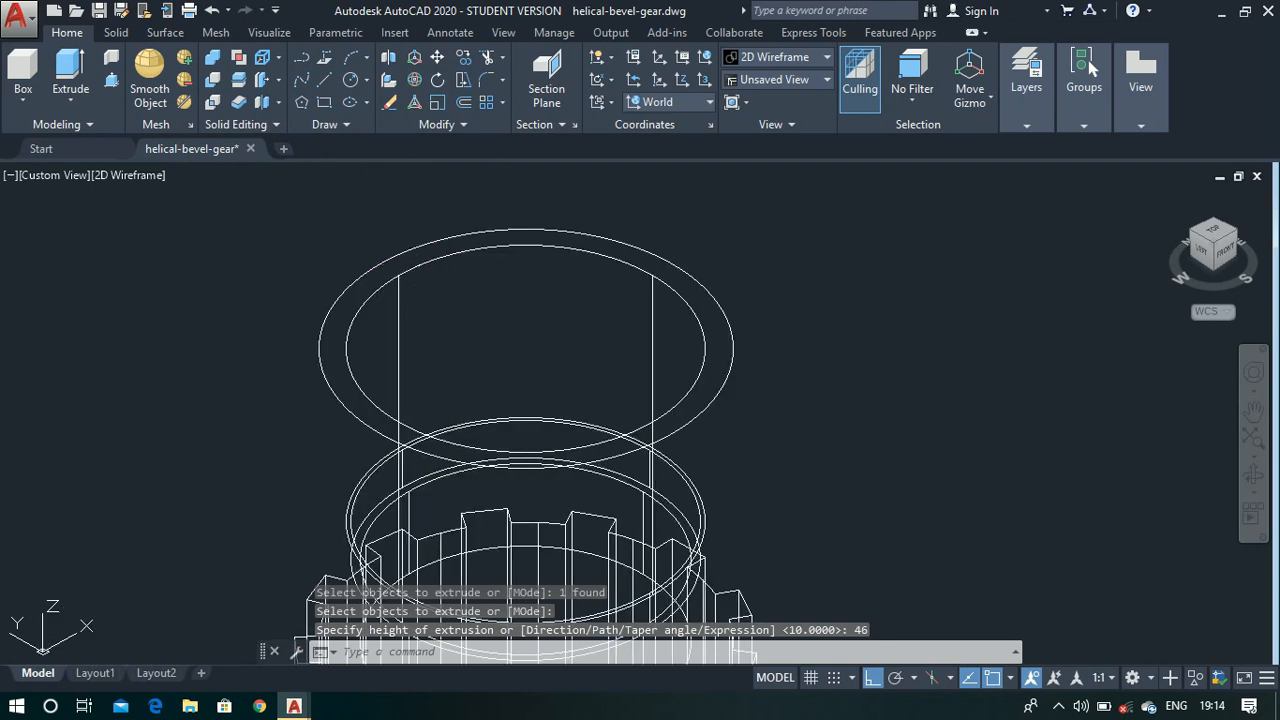
left_click(363, 277)
right_click(363, 275)
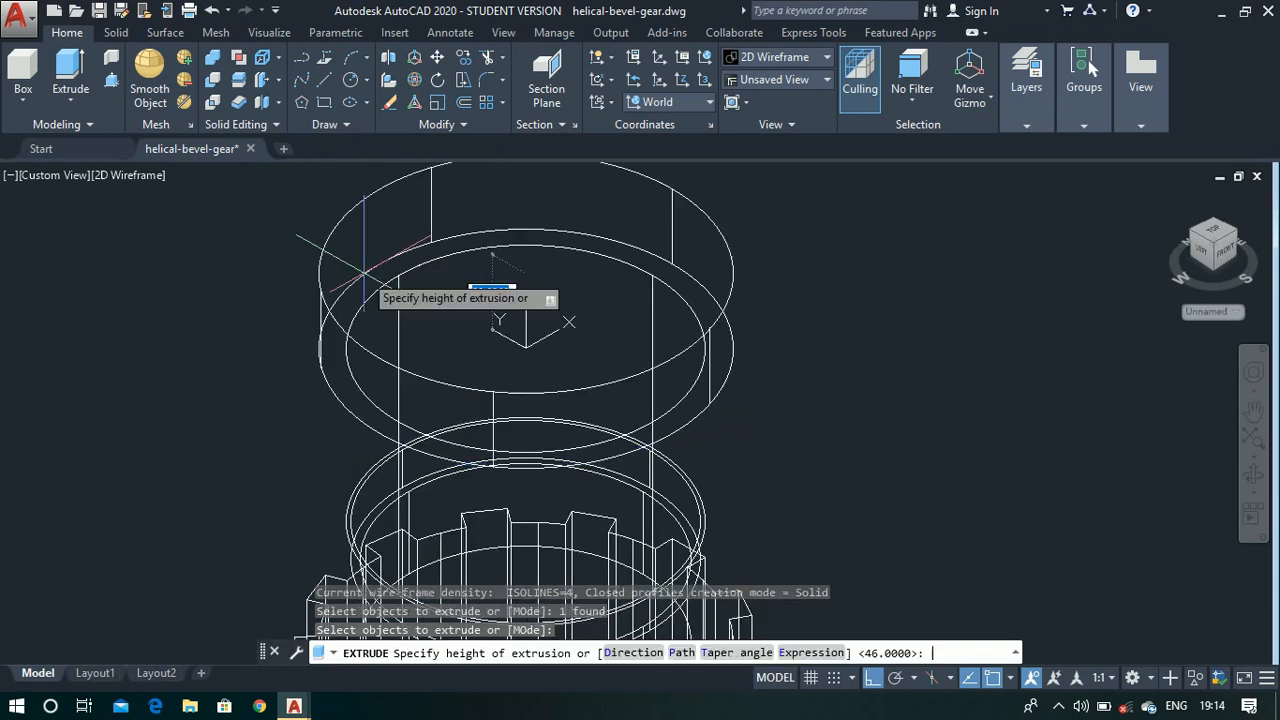
type("5")
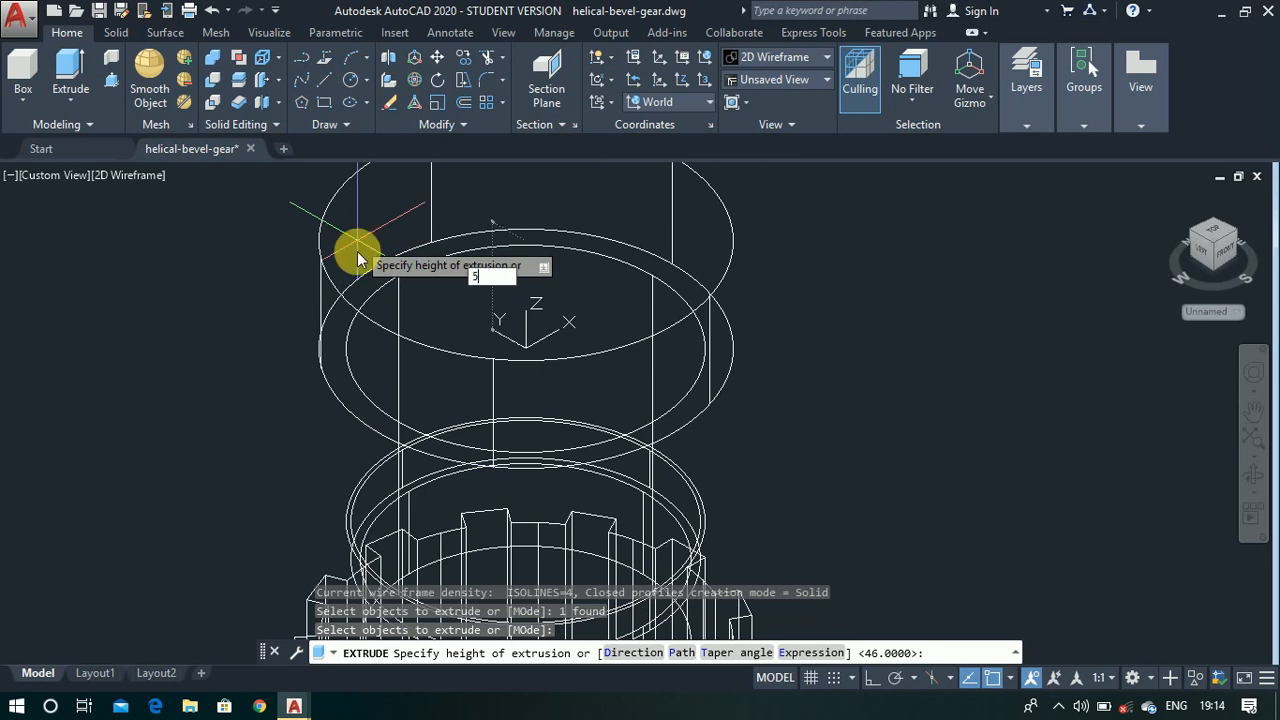
key("Return")
- Show the model from the front and align the UCS with the current view
scroll(549, 275, "down", 2)
scroll(573, 255, "down", 2)
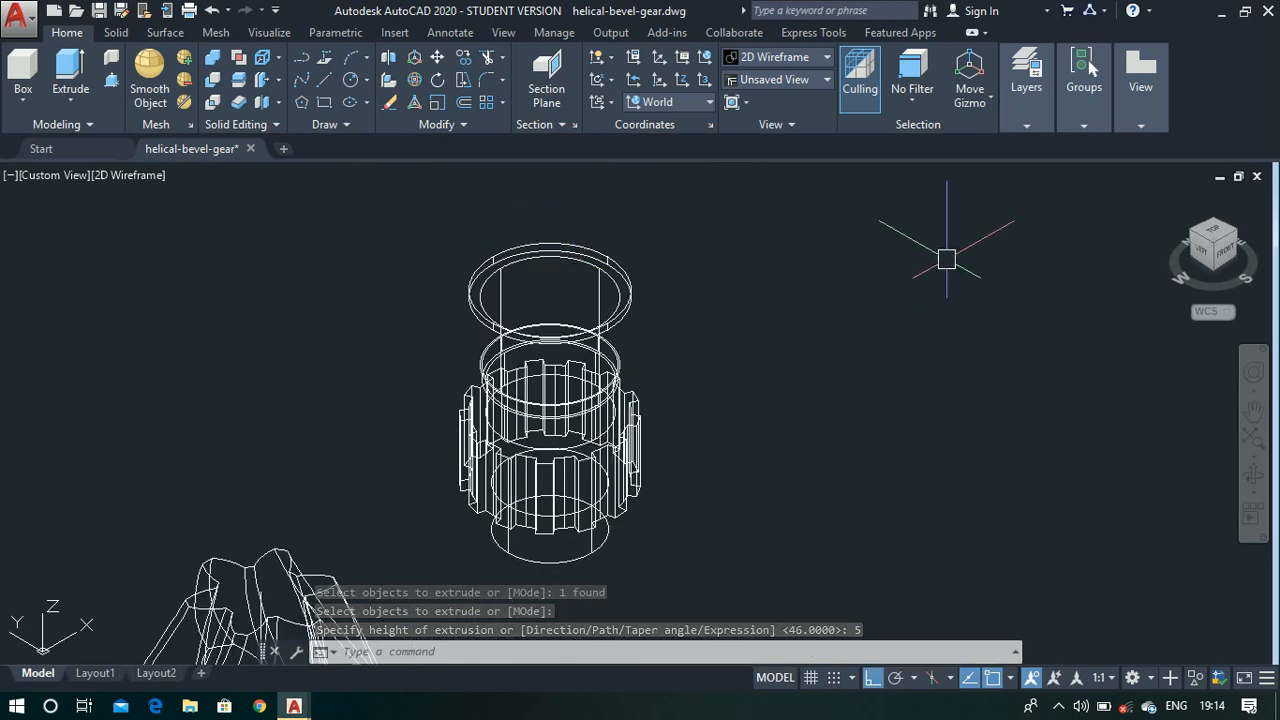
left_click(1226, 253)
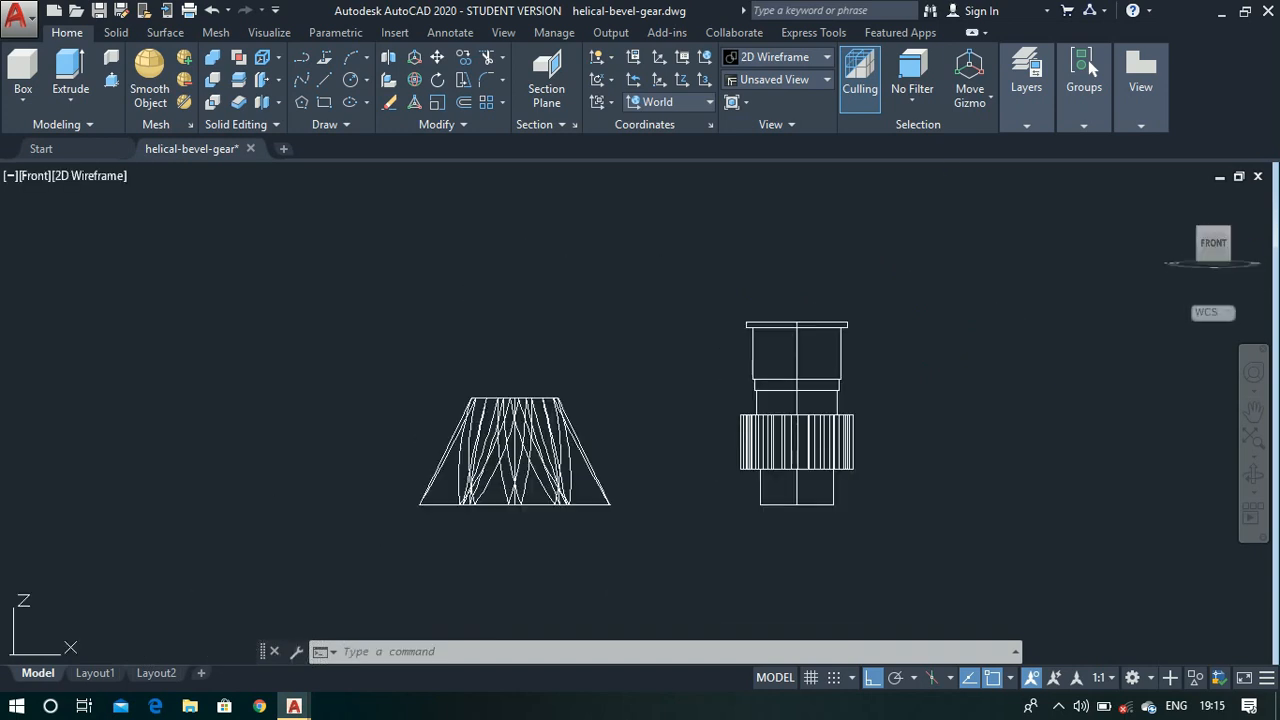
left_click(604, 104)
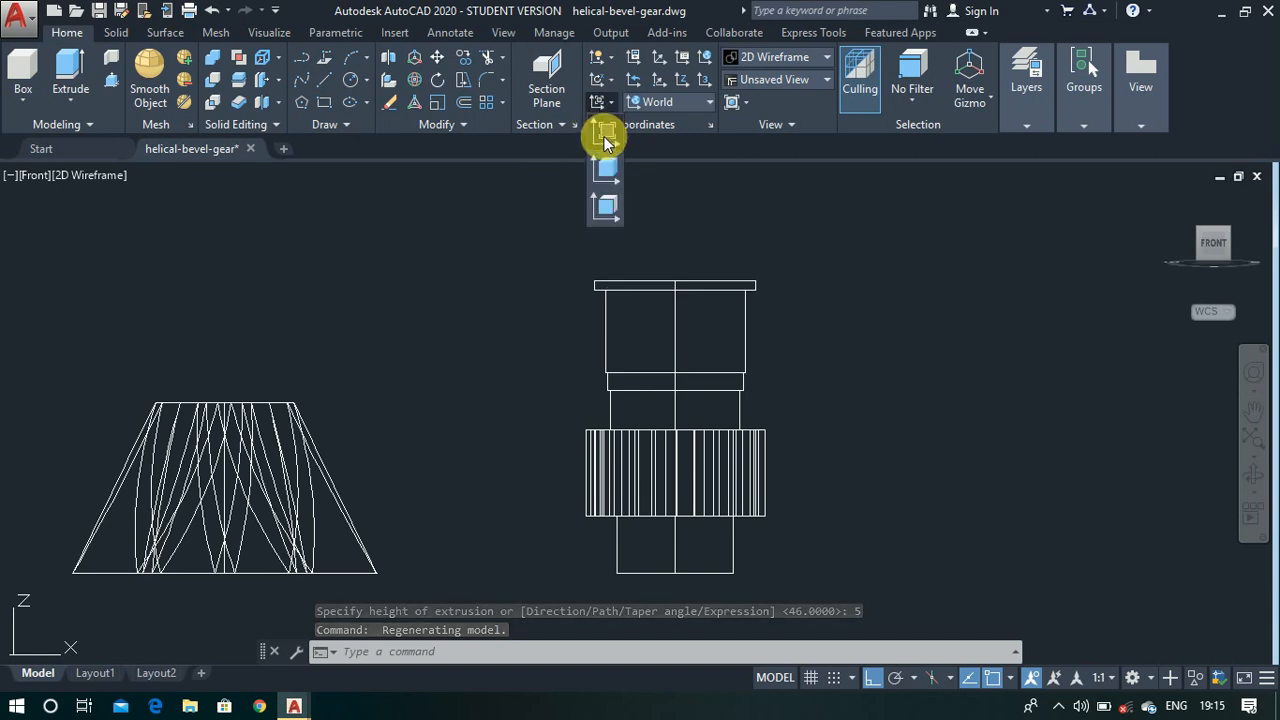
left_click(605, 134)
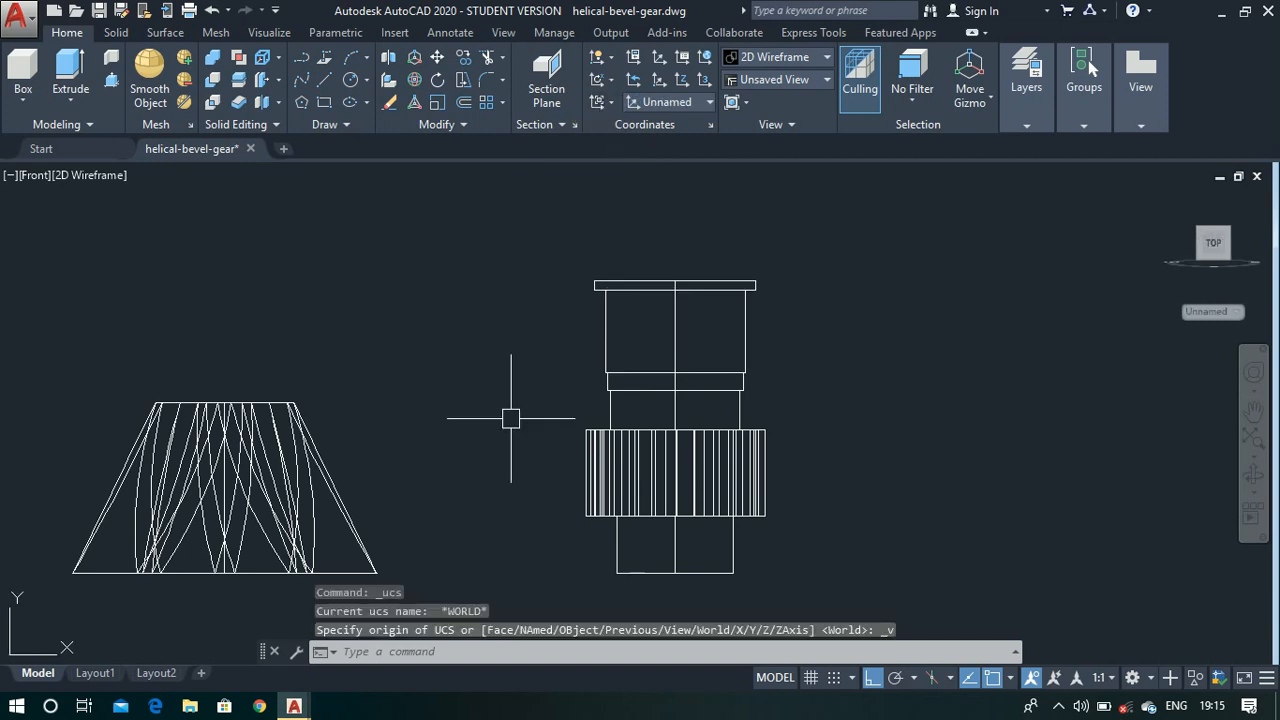
- Draw a circle 22 units in diameter in the empty space beside the stepped part
type("c")
key("Return")
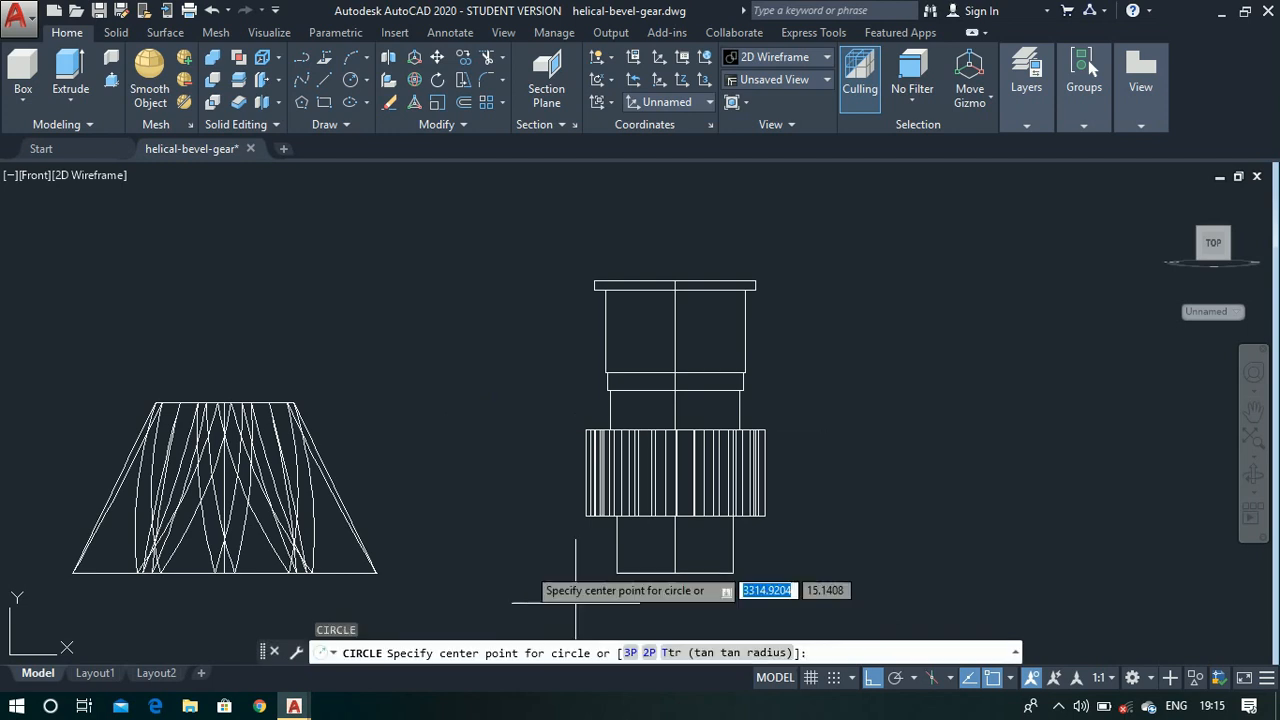
left_click(989, 395)
type("d")
key("Return")
type("22")
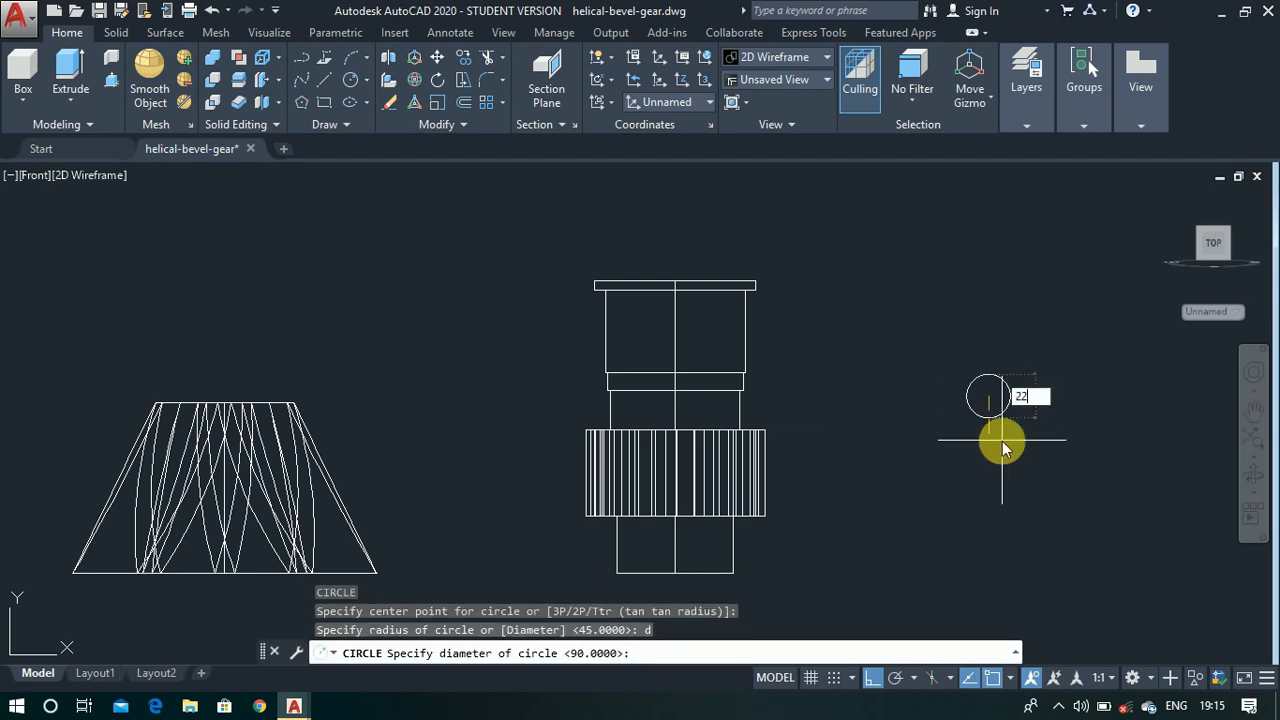
key("Return")
- Move the 22-unit diameter circle by its top quadrant to the upper left corner of the neck, just beneath the collar
type("m")
key("Return")
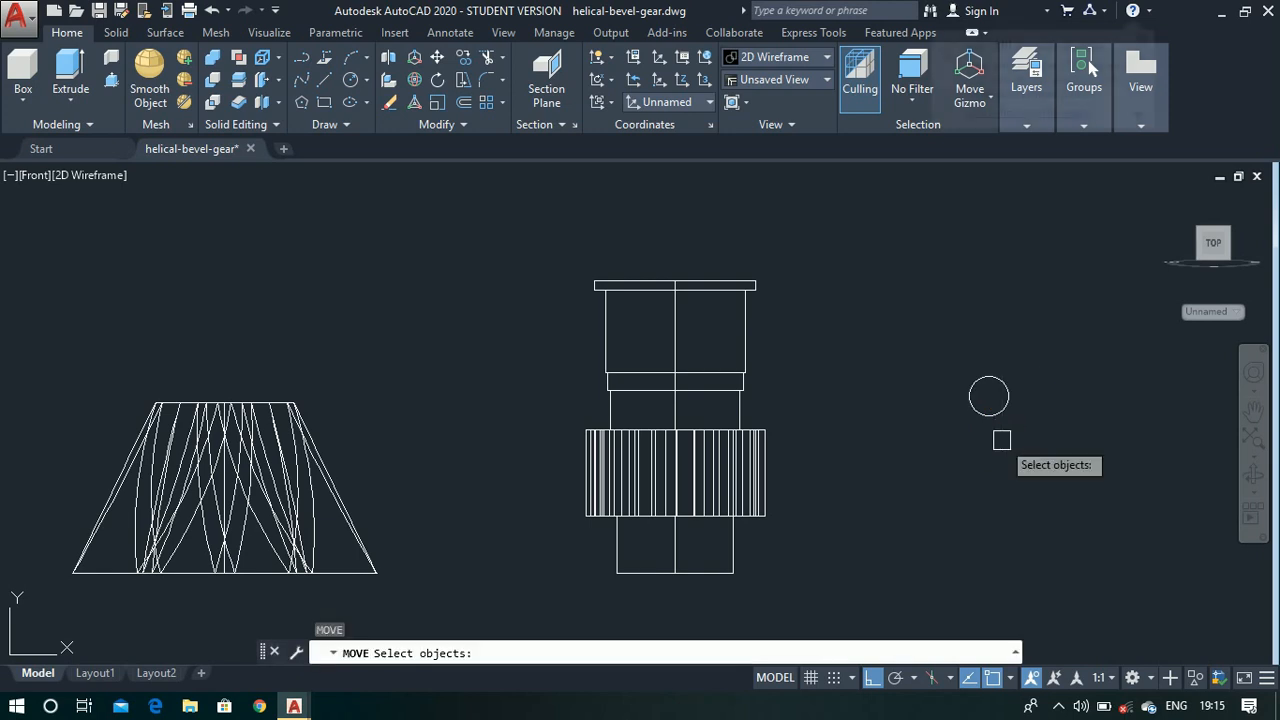
left_click(1003, 410)
key("Return")
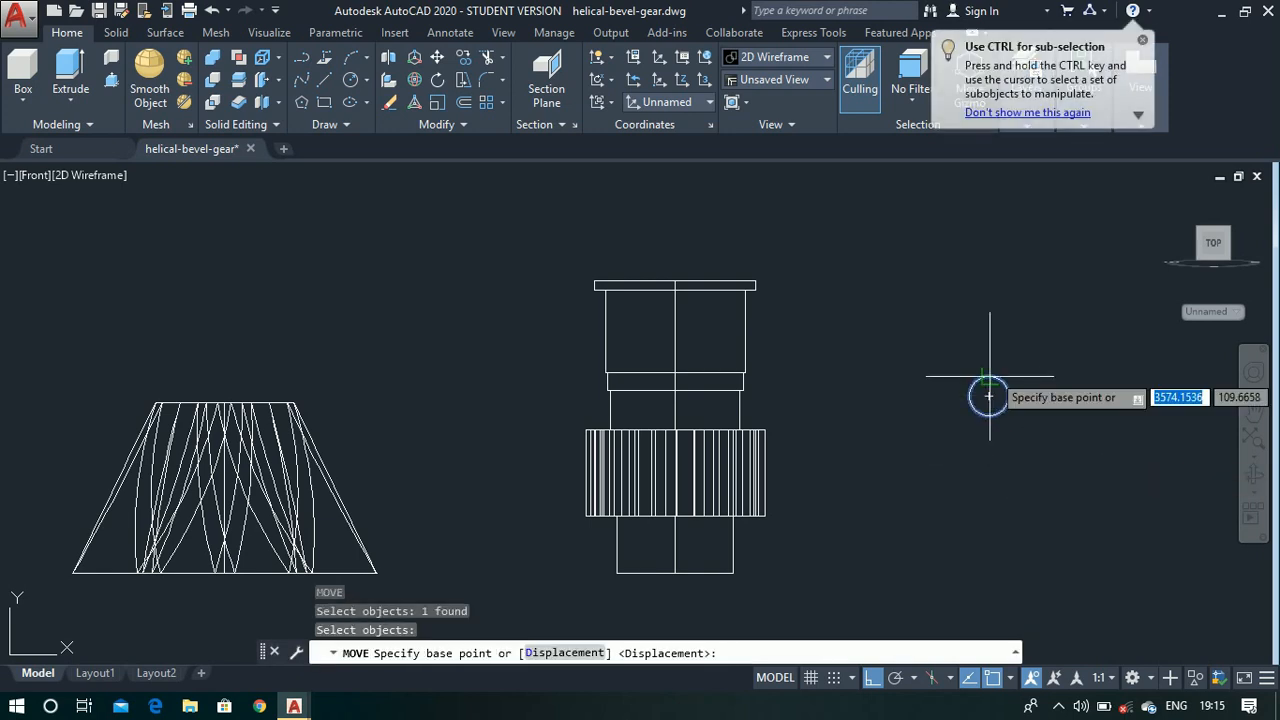
scroll(986, 388, "up", 4)
left_click(978, 384)
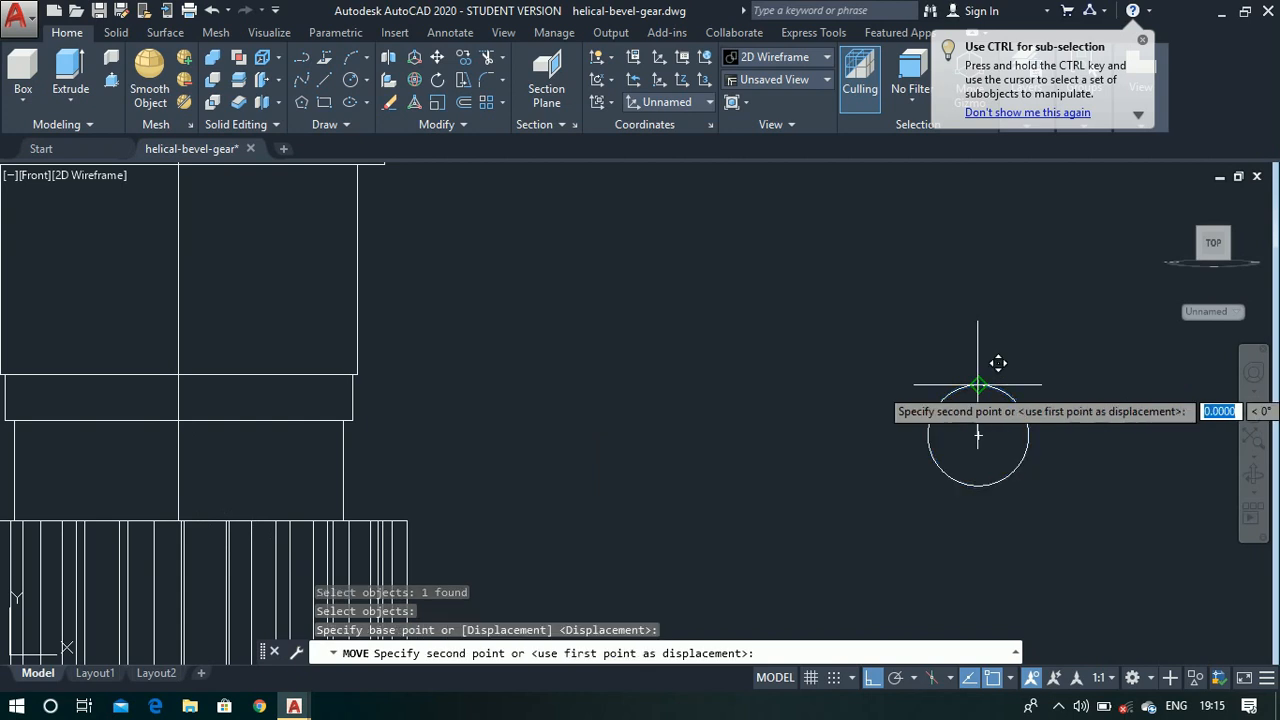
scroll(940, 395, "down", 3)
scroll(605, 399, "up", 3)
scroll(625, 378, "up", 3)
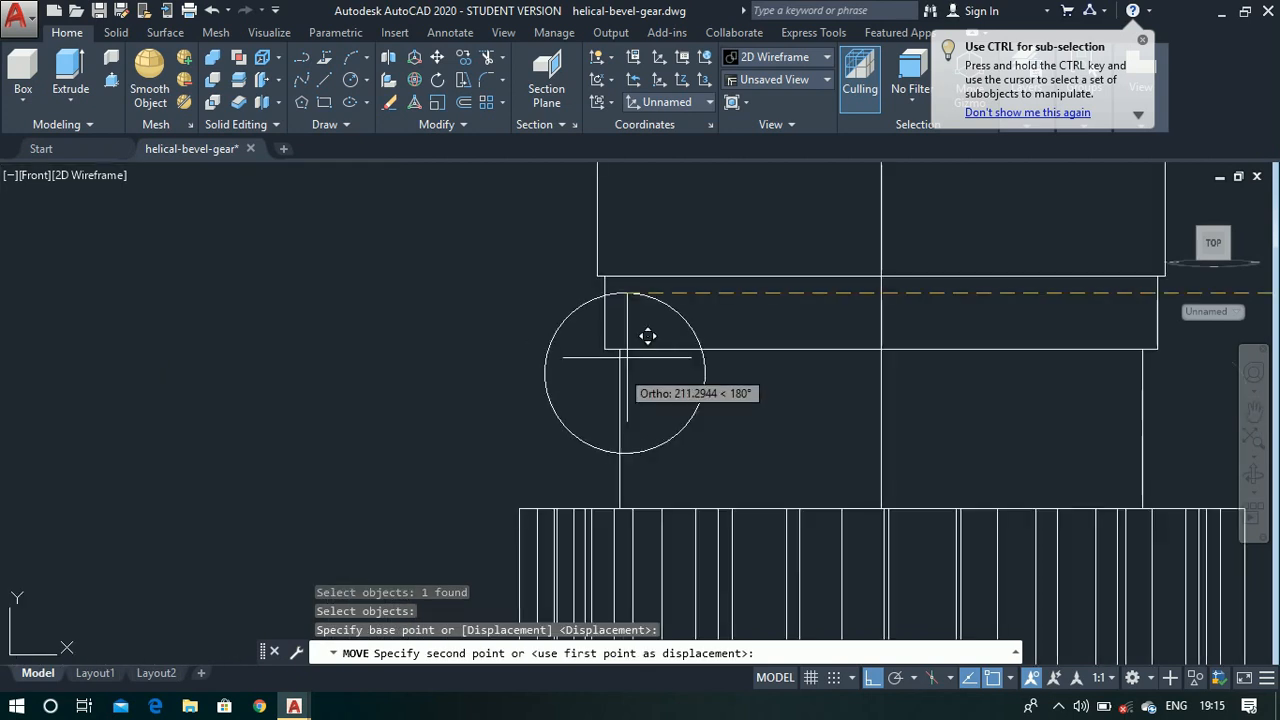
scroll(634, 340, "up", 3)
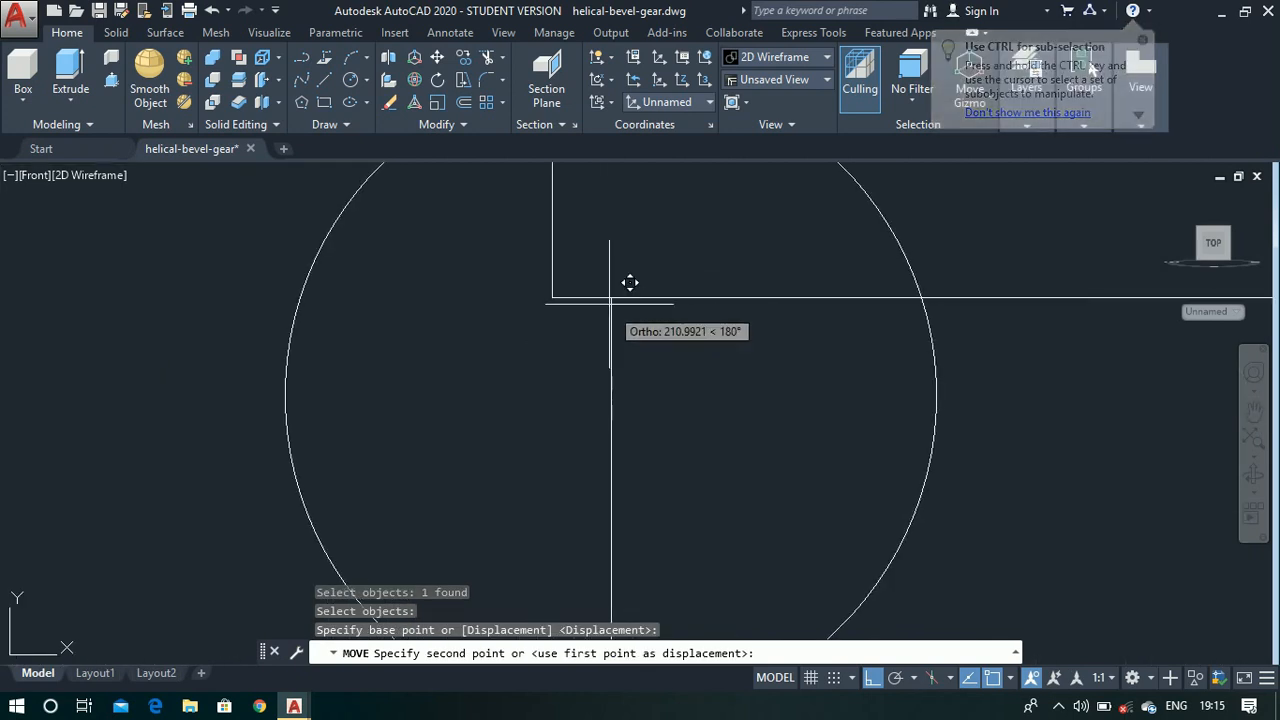
left_click(607, 294)
scroll(606, 294, "down", 5)
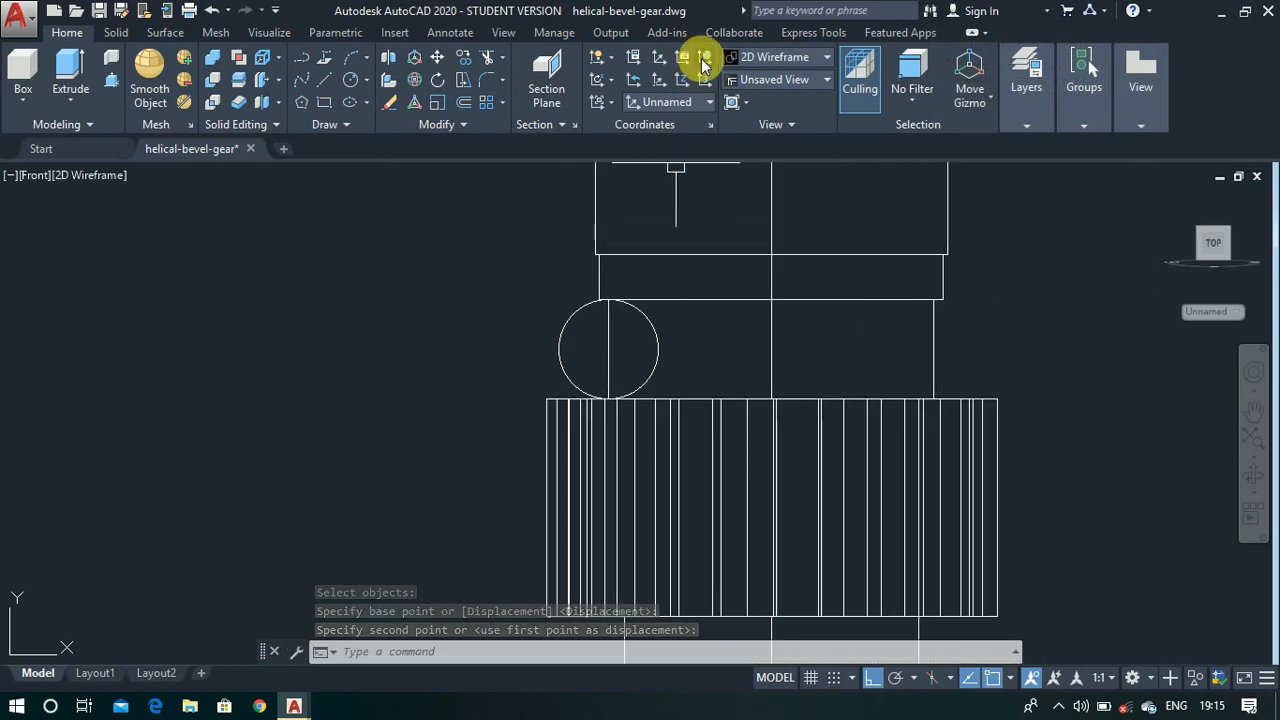
- Restore the World UCS and return to the isometric view of the stepped part
left_click(704, 58)
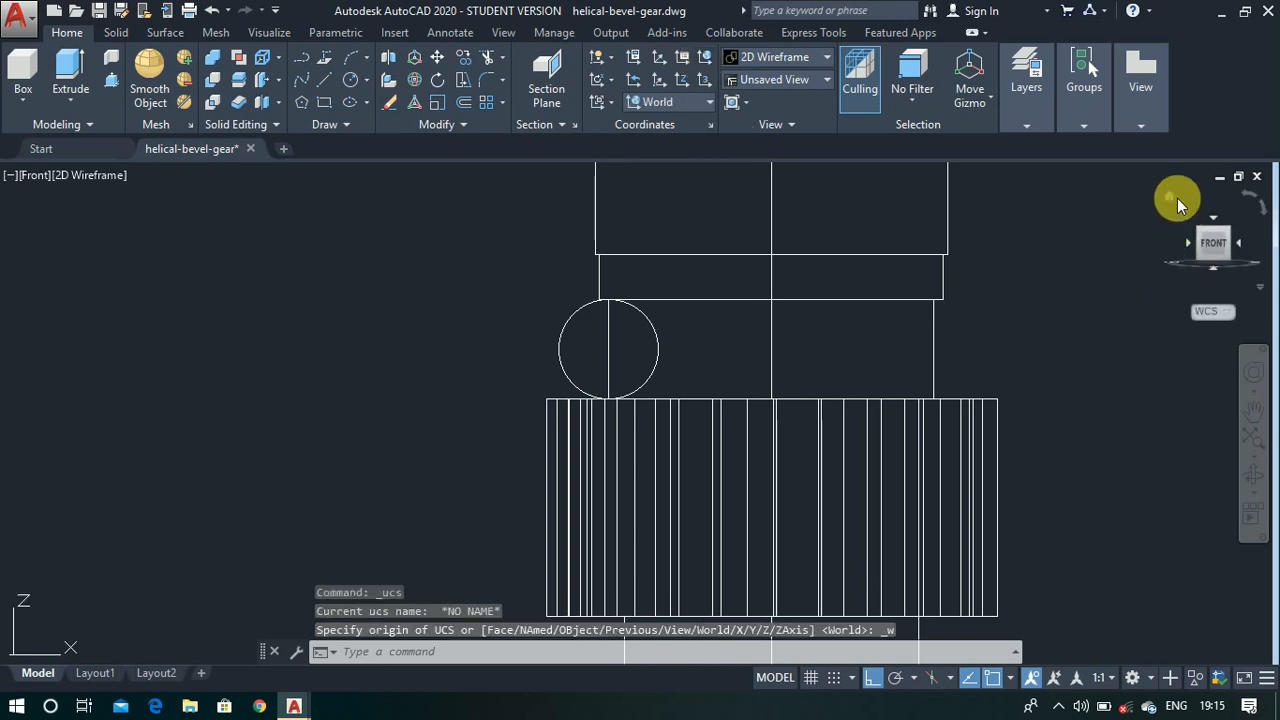
left_click_drag(1160, 236, 1006, 391)
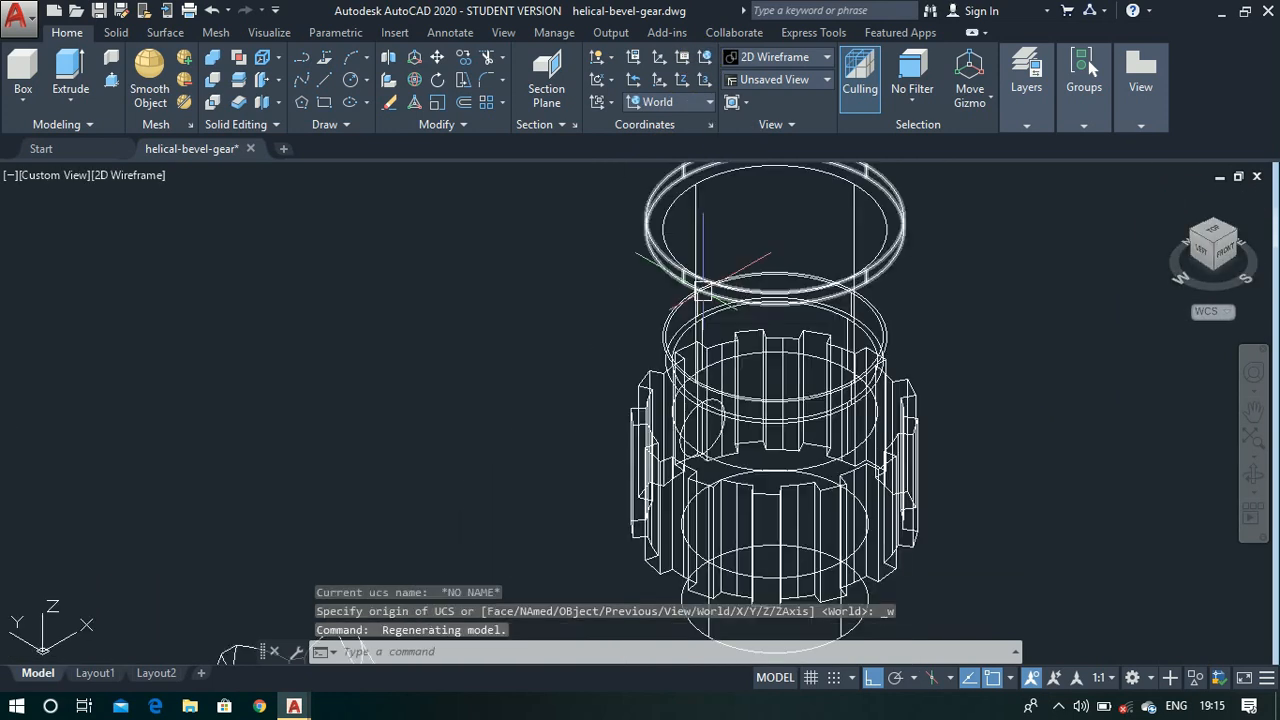
scroll(705, 440, "up", 2)
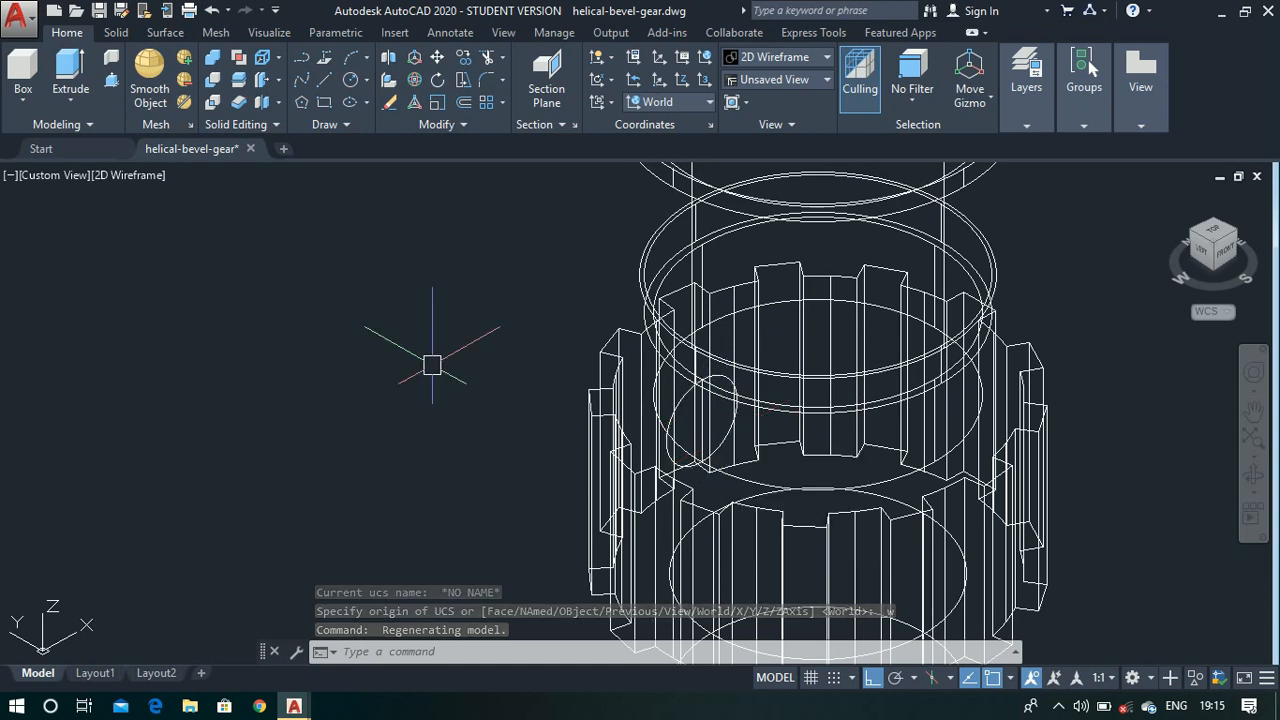
- Revolve the 22-unit circle a full 360 degrees about the stepped part's vertical axis, starting the axis at the centre of its base
type("RE")
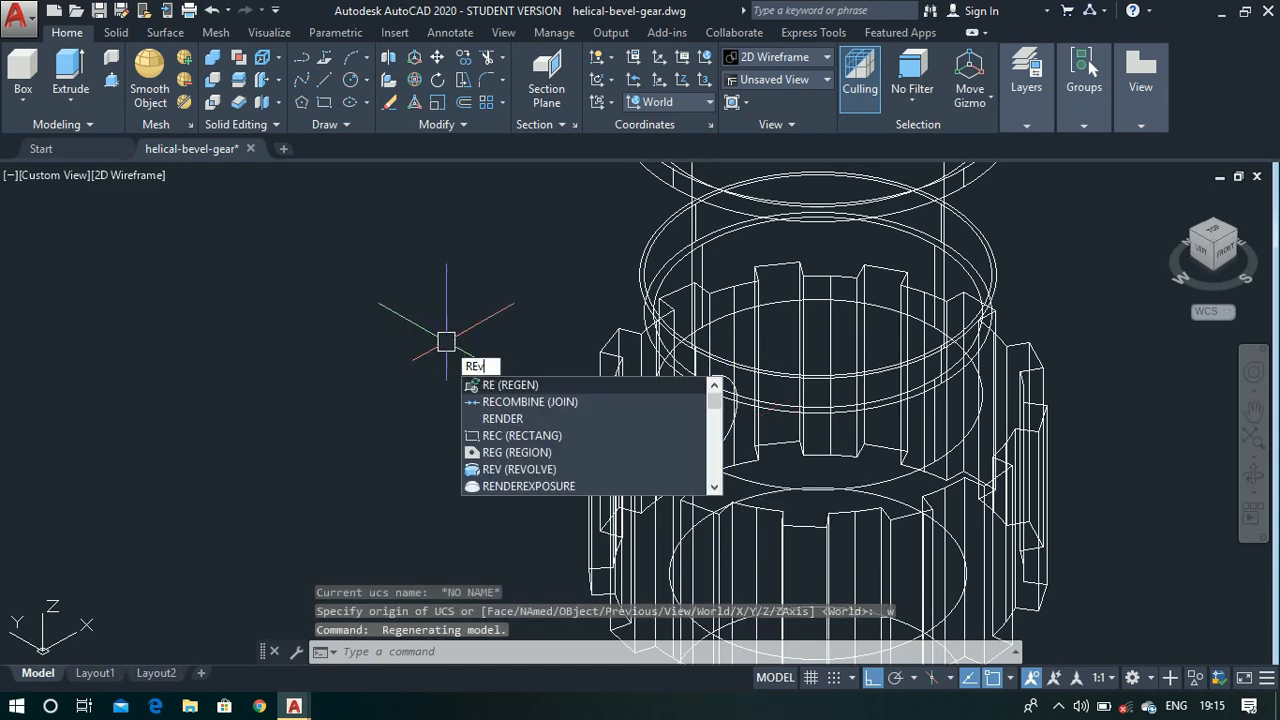
type("V")
key("Return")
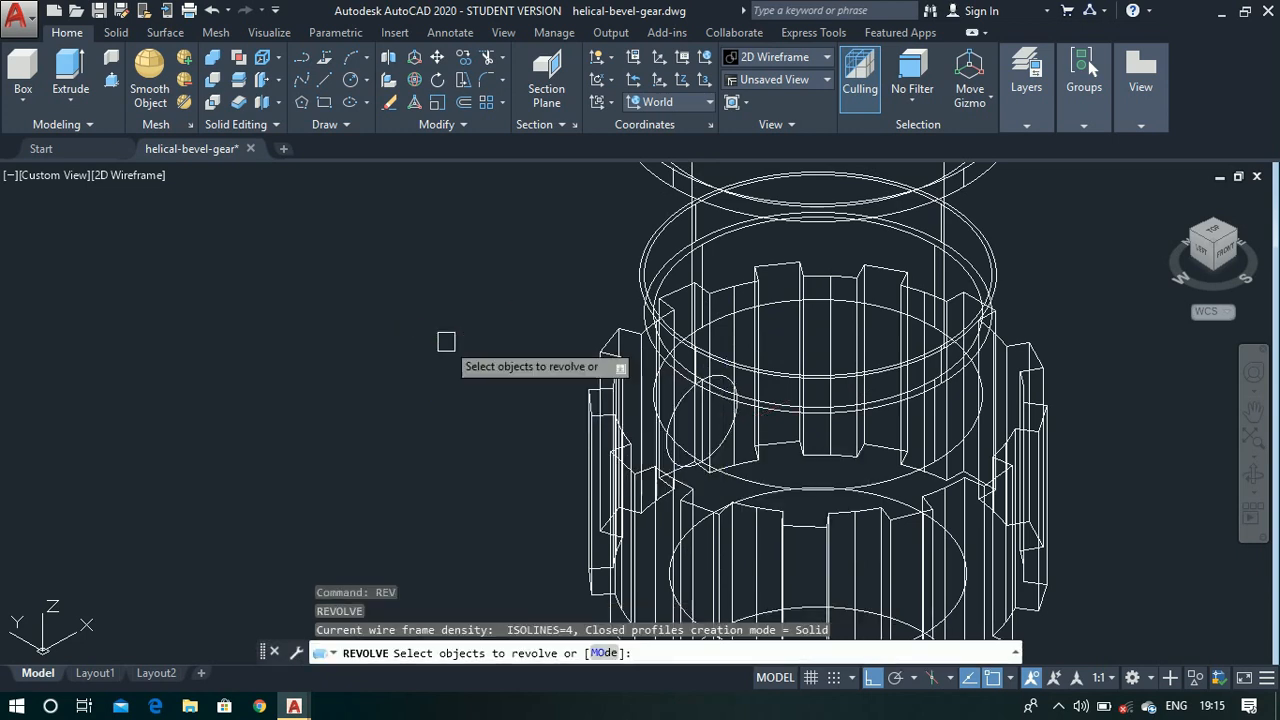
left_click(669, 417)
key("Return")
scroll(671, 390, "down", 3)
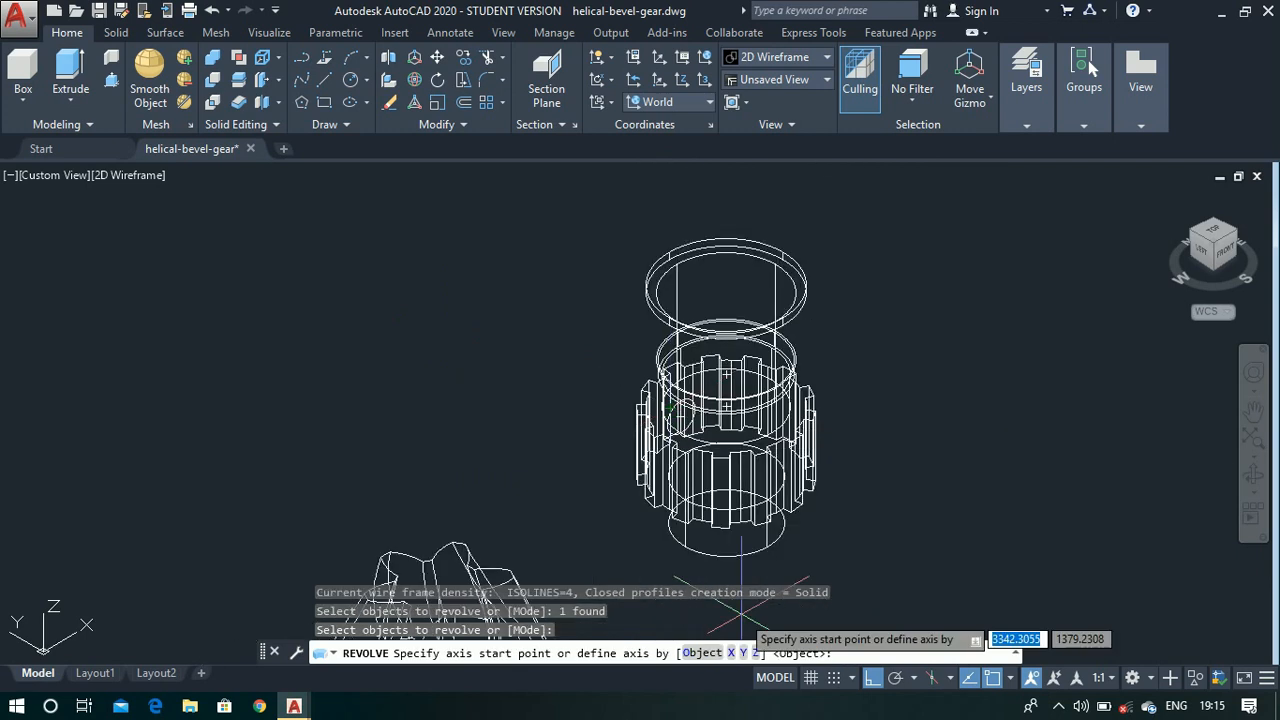
scroll(741, 606, "up", 3)
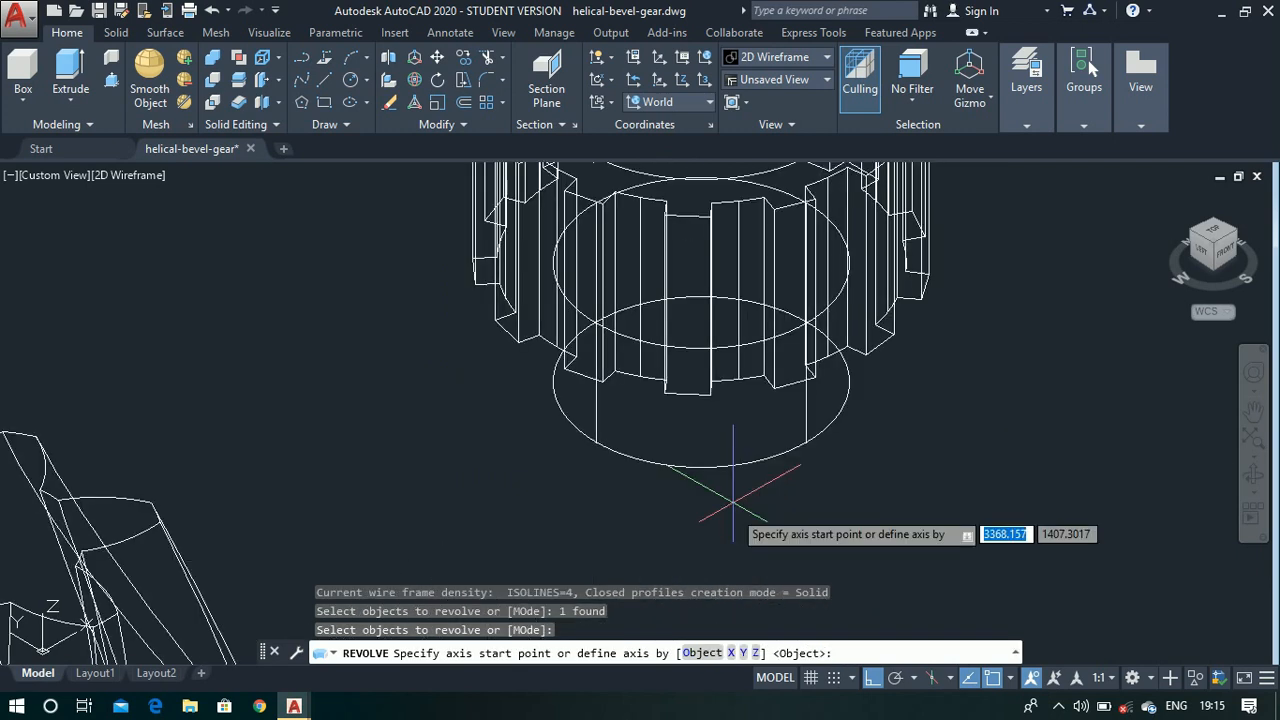
left_click(701, 382)
scroll(703, 382, "down", 2)
scroll(701, 382, "down", 3)
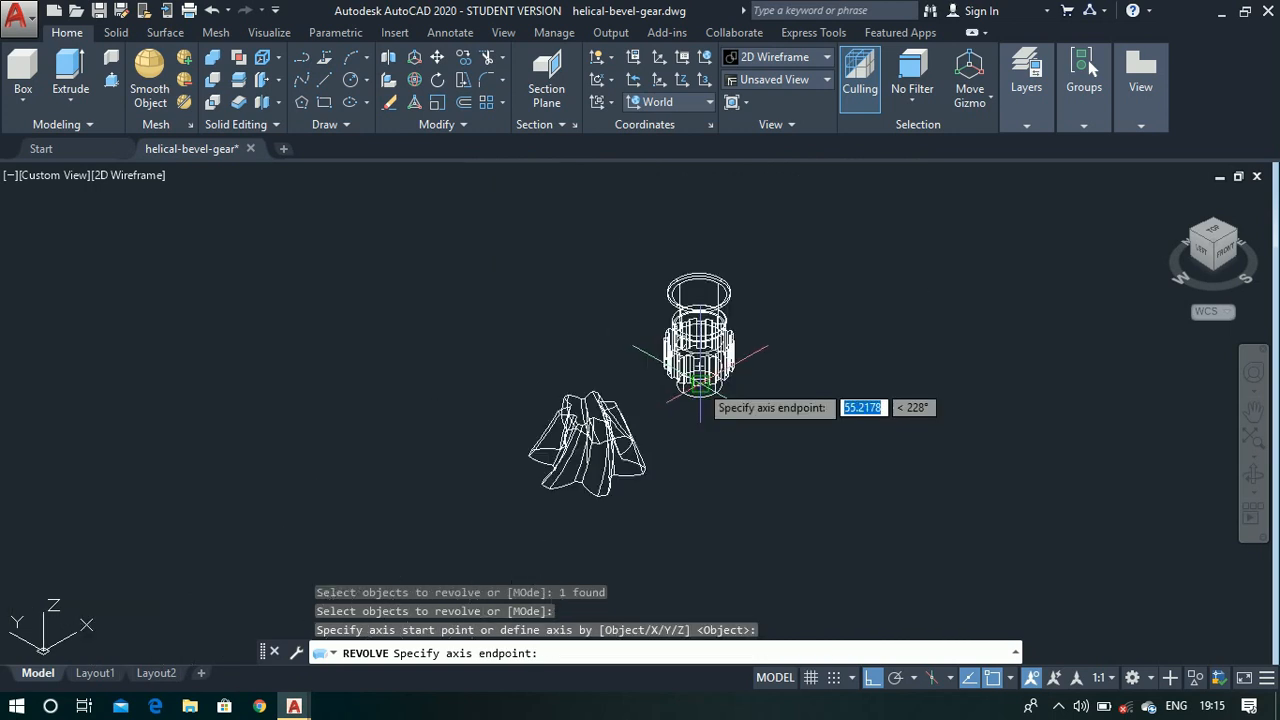
scroll(701, 196, "up", 3)
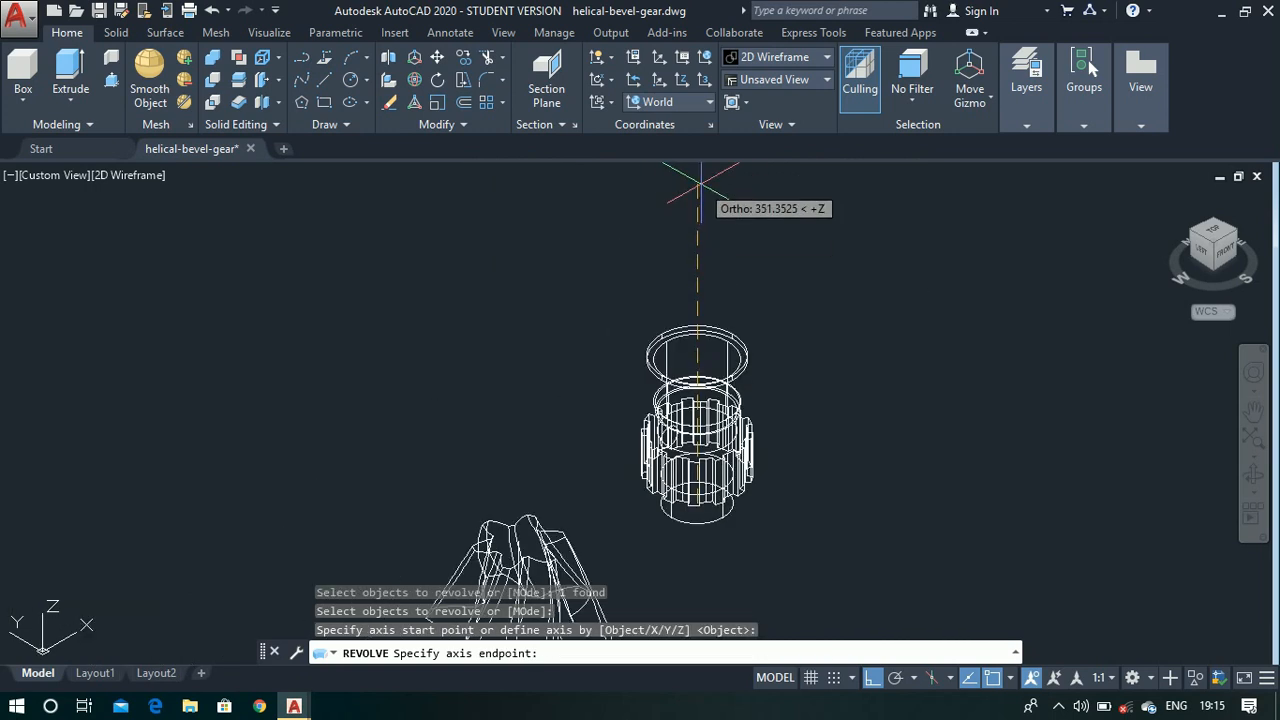
key("F8")
left_click(683, 232)
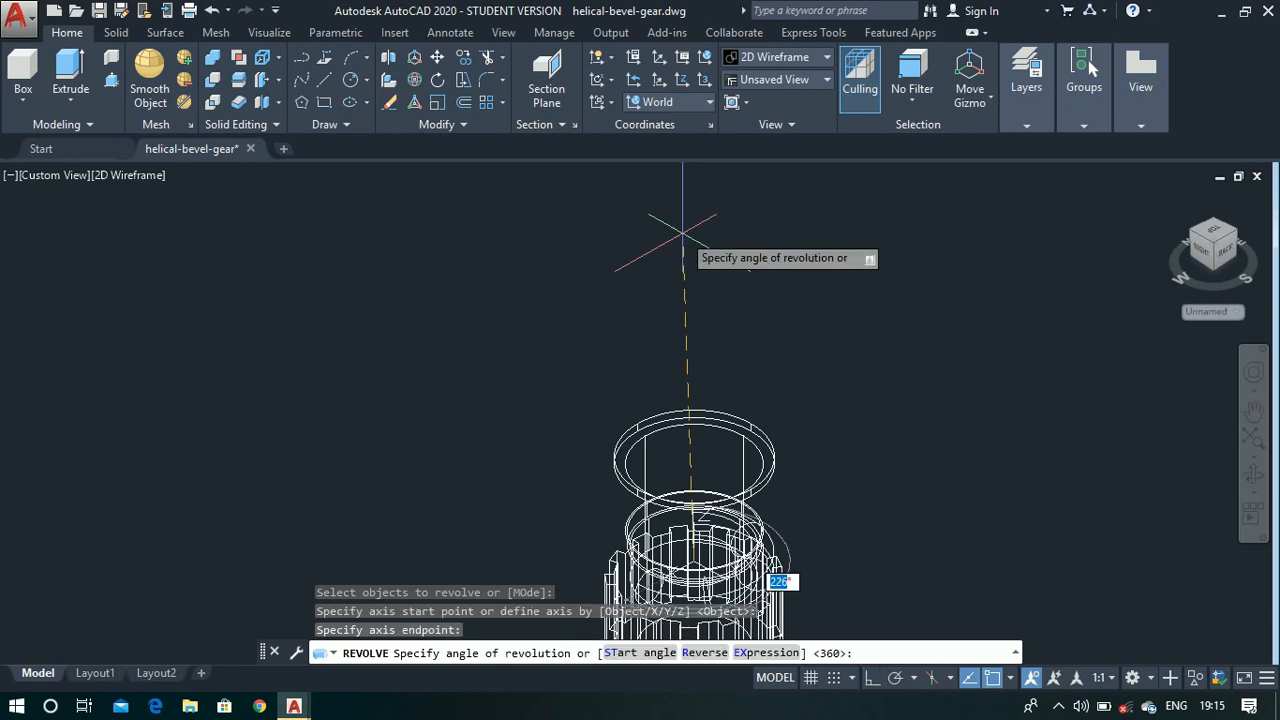
left_click(683, 232)
scroll(677, 229, "down", 3)
scroll(695, 432, "up", 5)
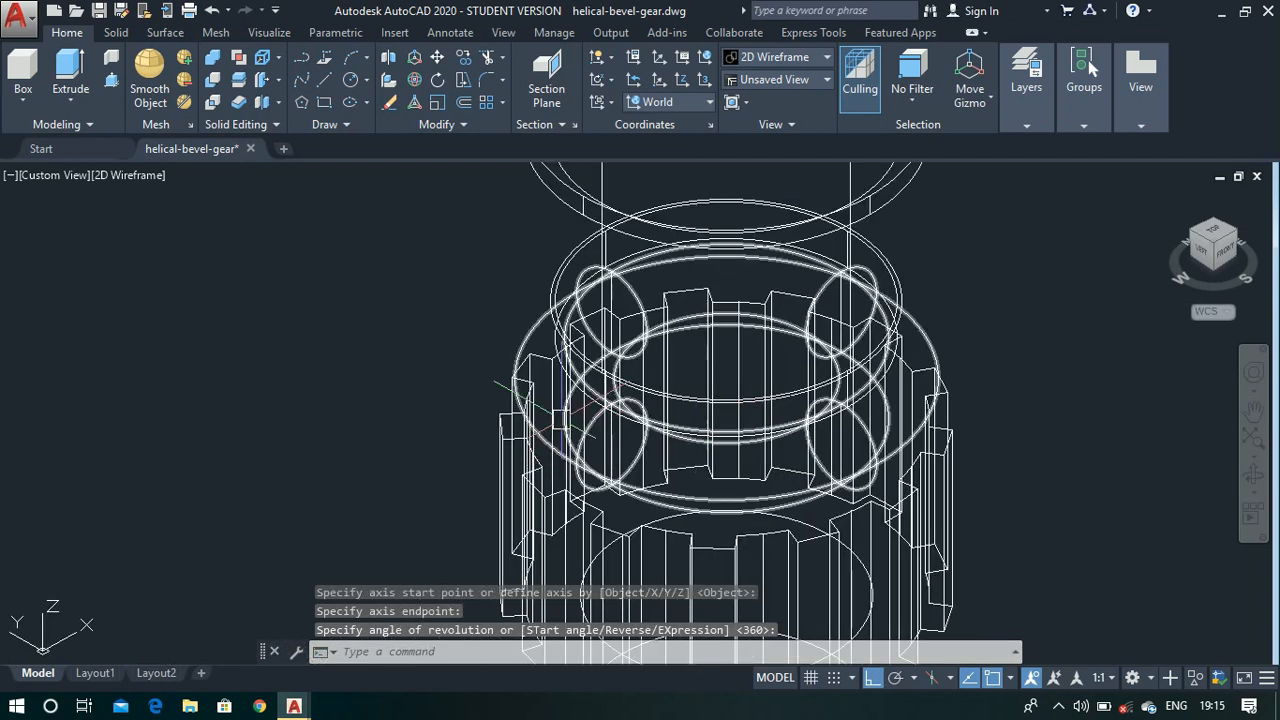
- Switch the visual style to Shaded with edges and view the revolved ring around the neck up close
scroll(605, 376, "down", 4)
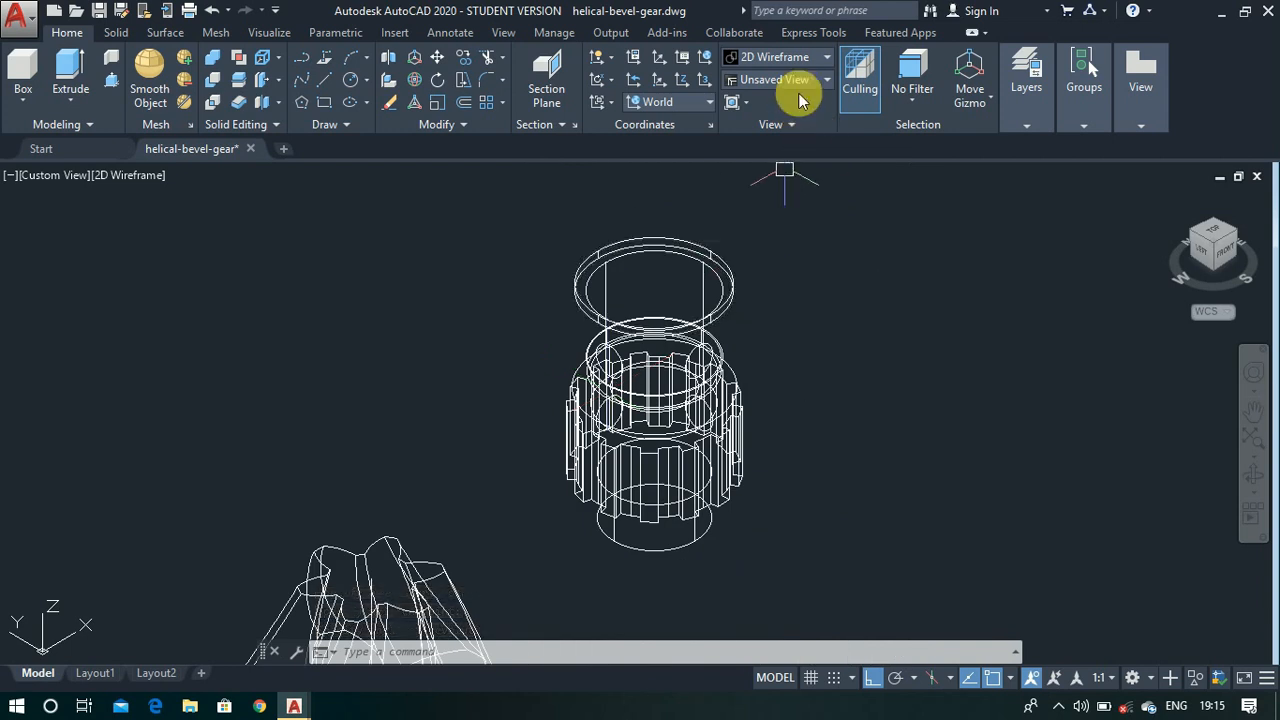
left_click(808, 57)
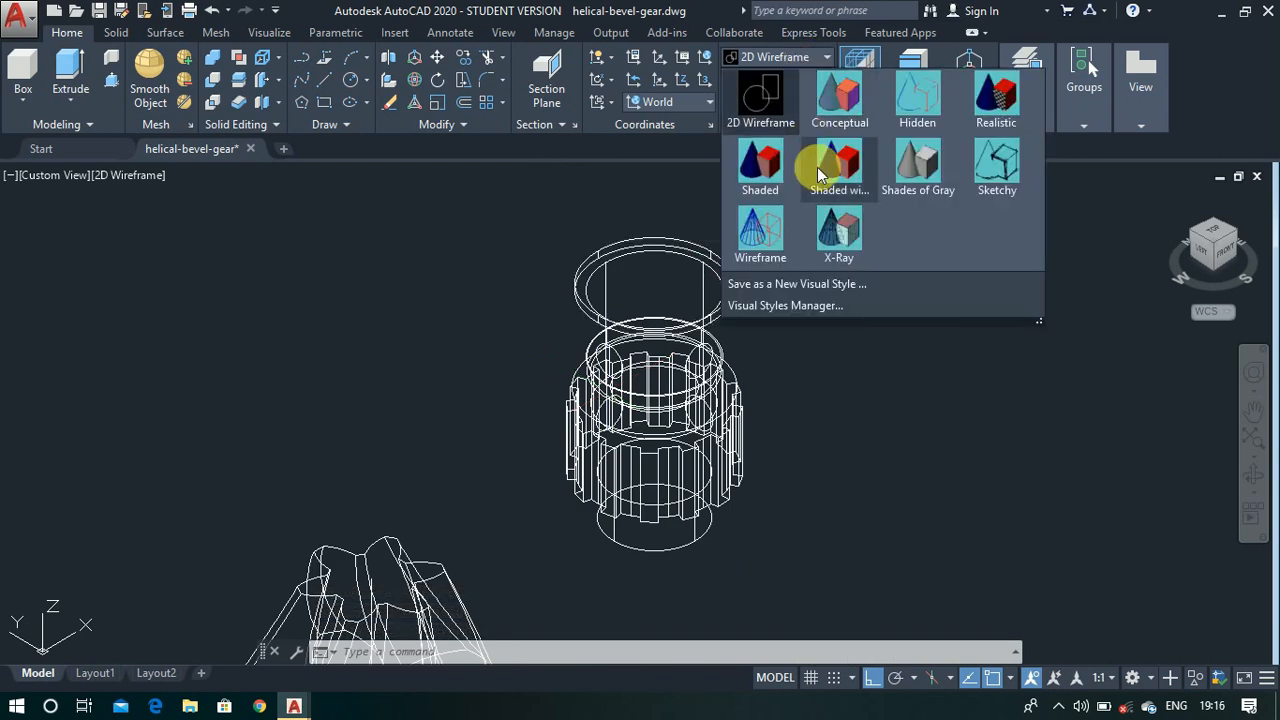
left_click(817, 167)
scroll(786, 406, "up", 2)
scroll(776, 405, "up", 3)
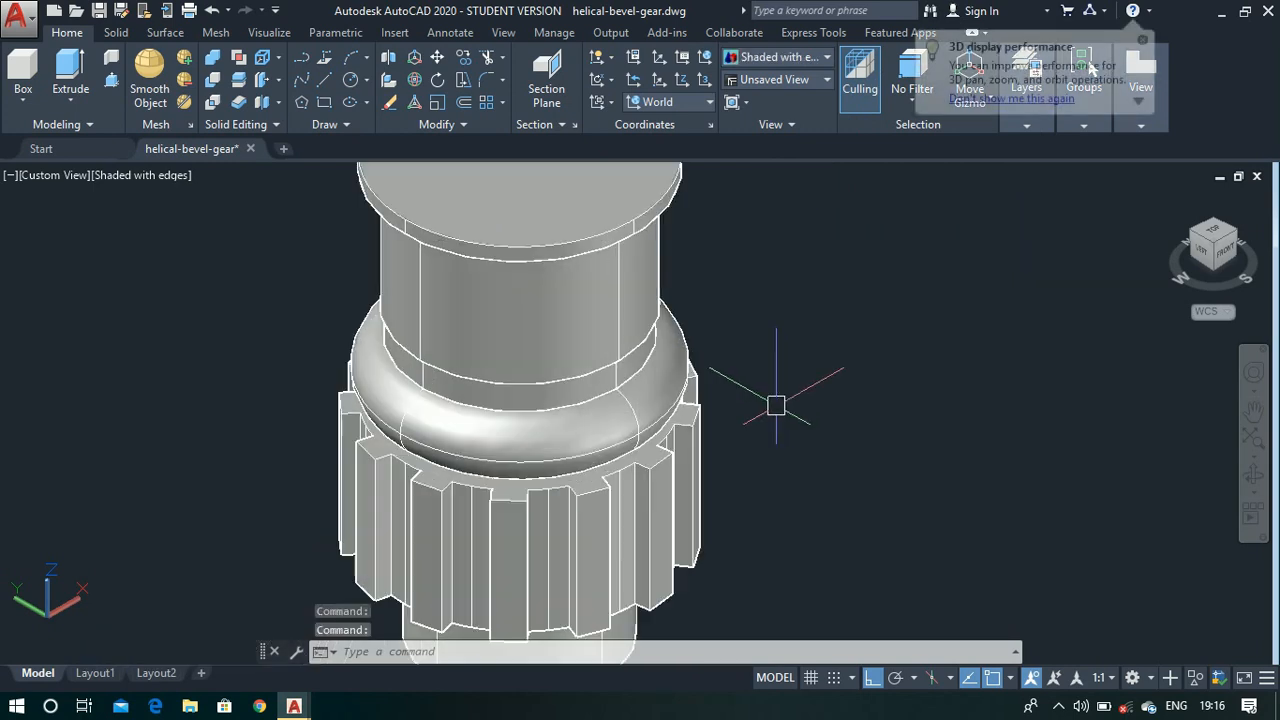
scroll(571, 393, "up", 2)
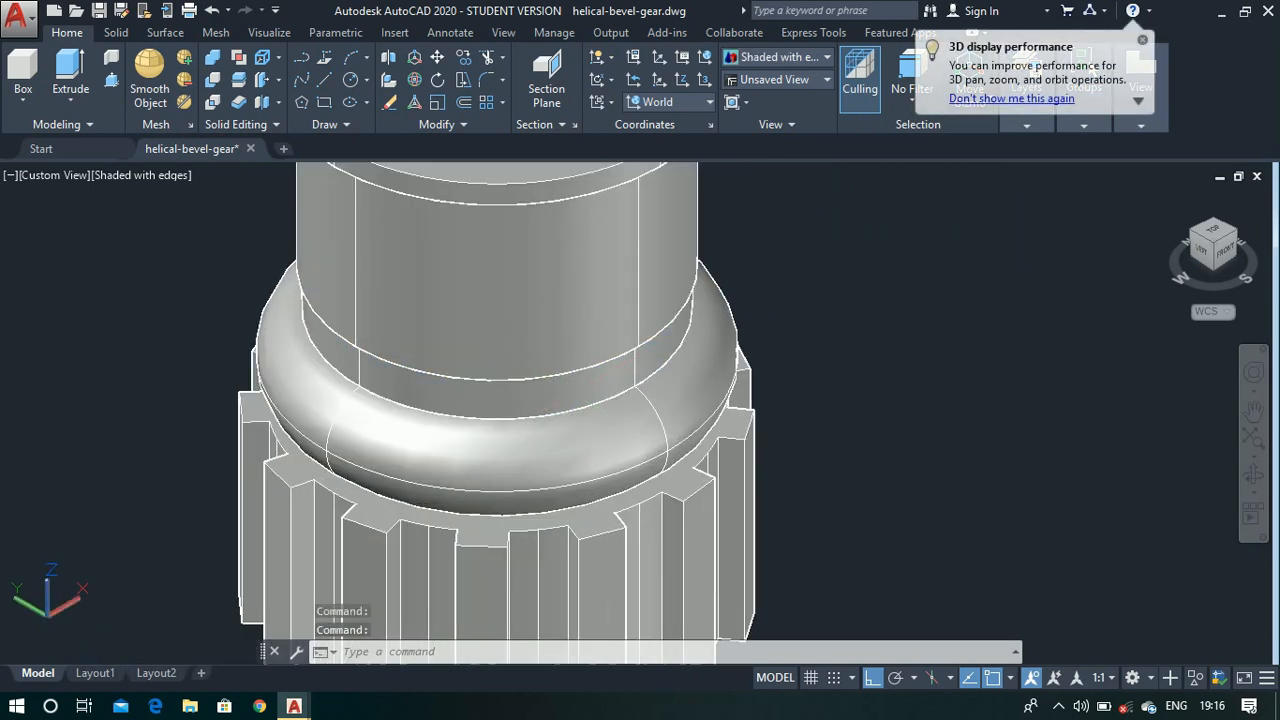
- Hide the wide cylinder and the thin step beneath it, directly above the revolved ring
left_click(569, 325)
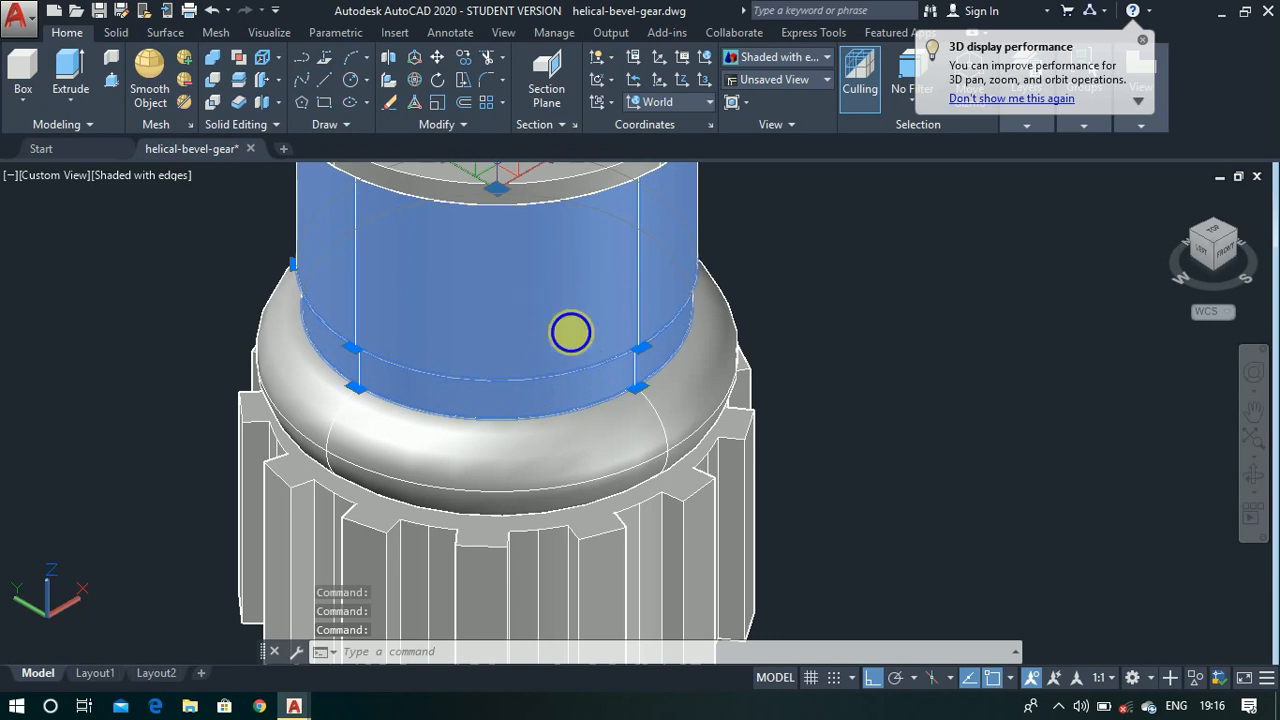
right_click(570, 332)
mouse_move(700, 349)
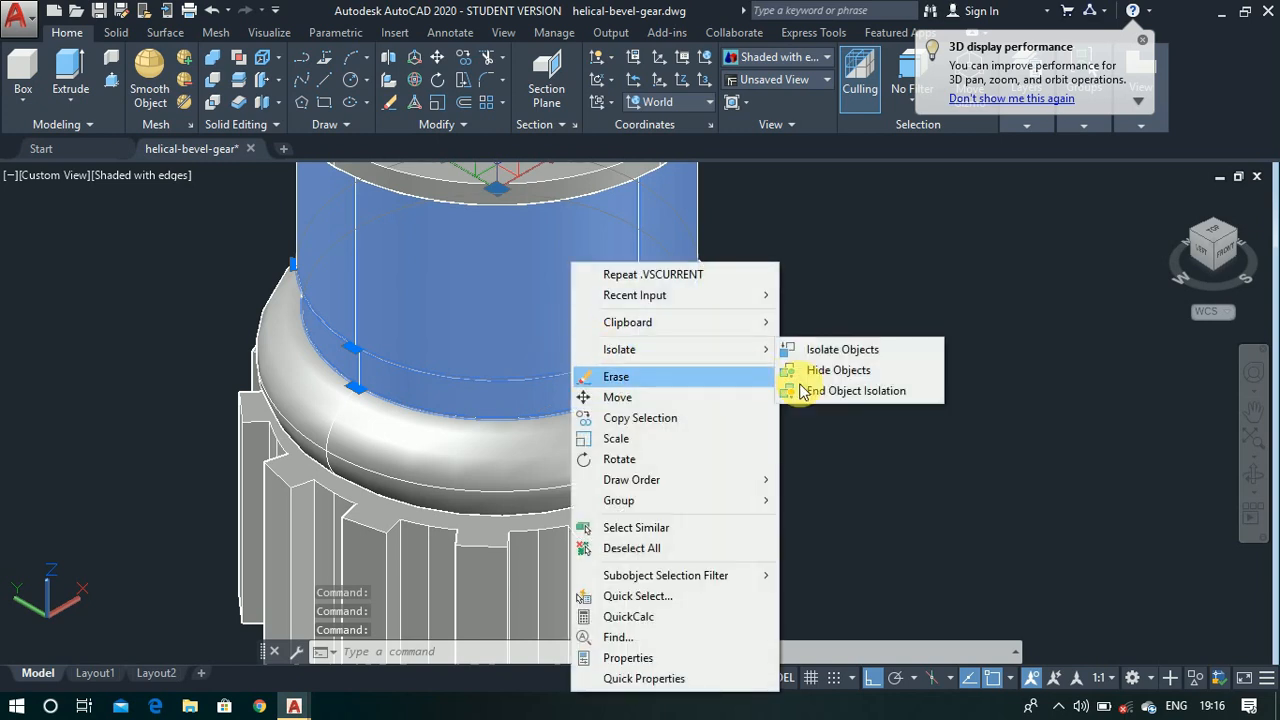
left_click(815, 370)
- Subtract the revolved ring from the neck cylinder to cut a rounded groove around it
left_click(605, 335)
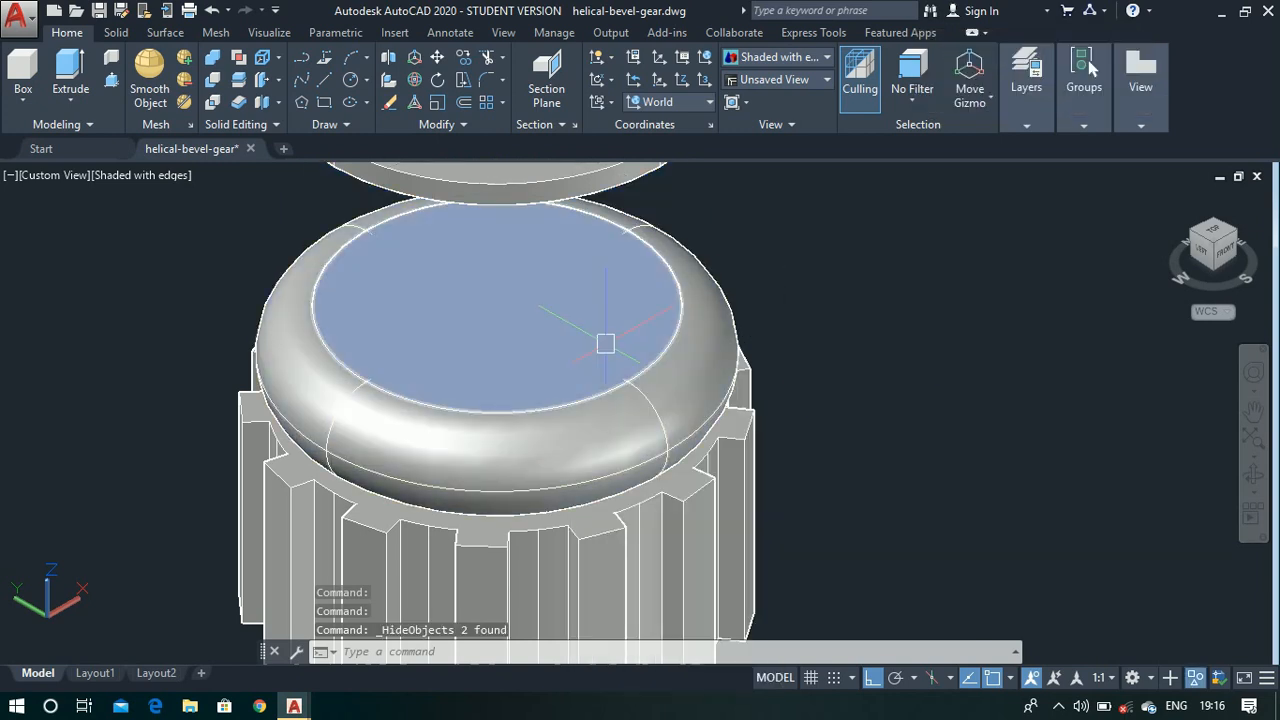
left_click(605, 343)
type("SUBTRACT")
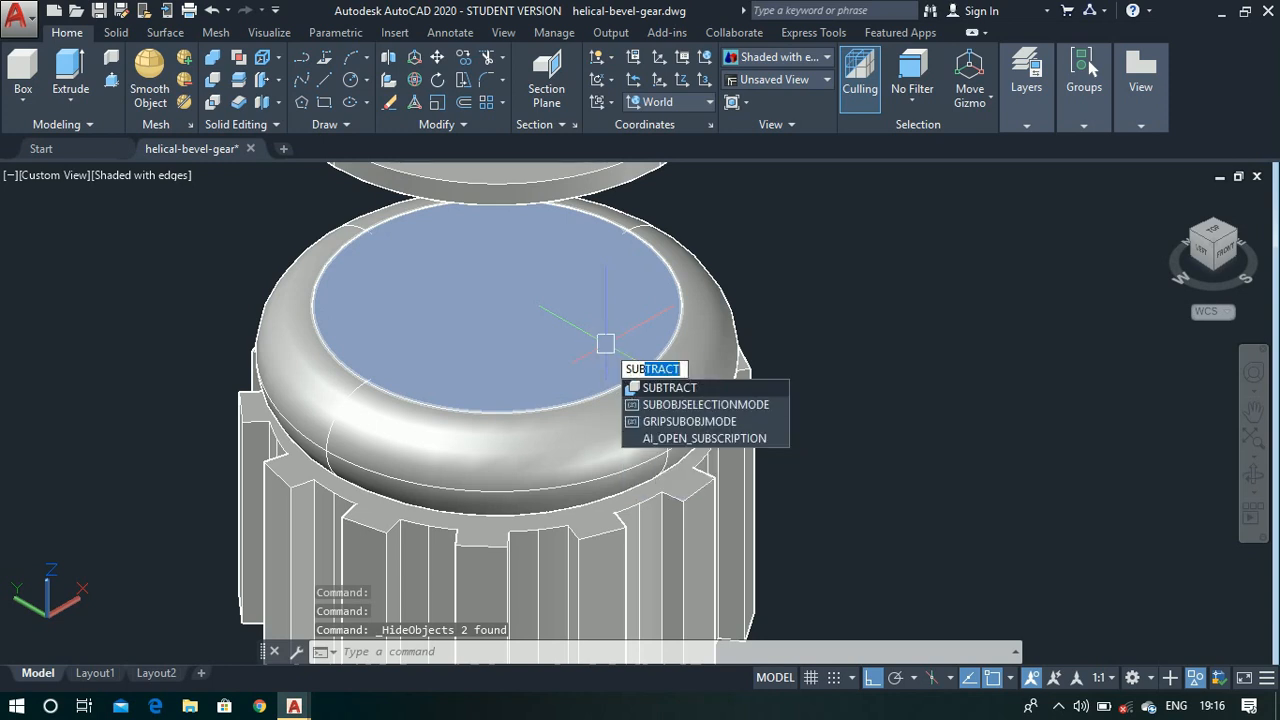
key("Return")
key("Return")
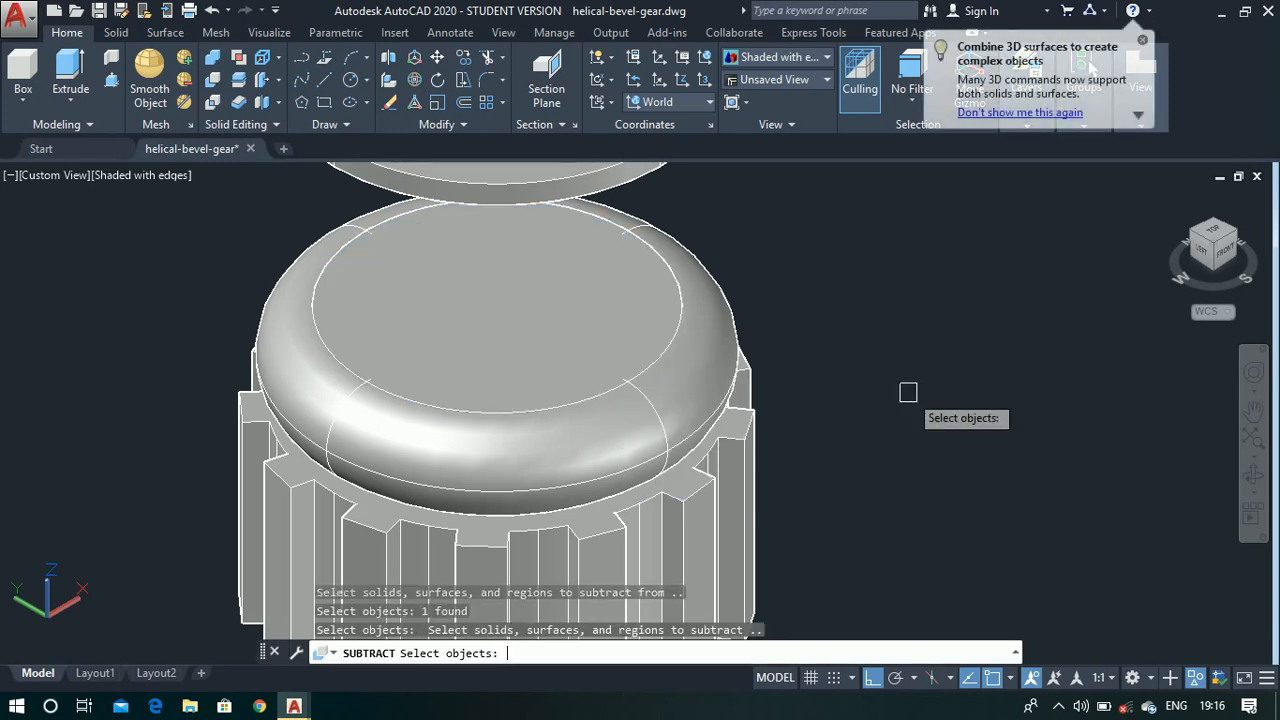
left_click(714, 426)
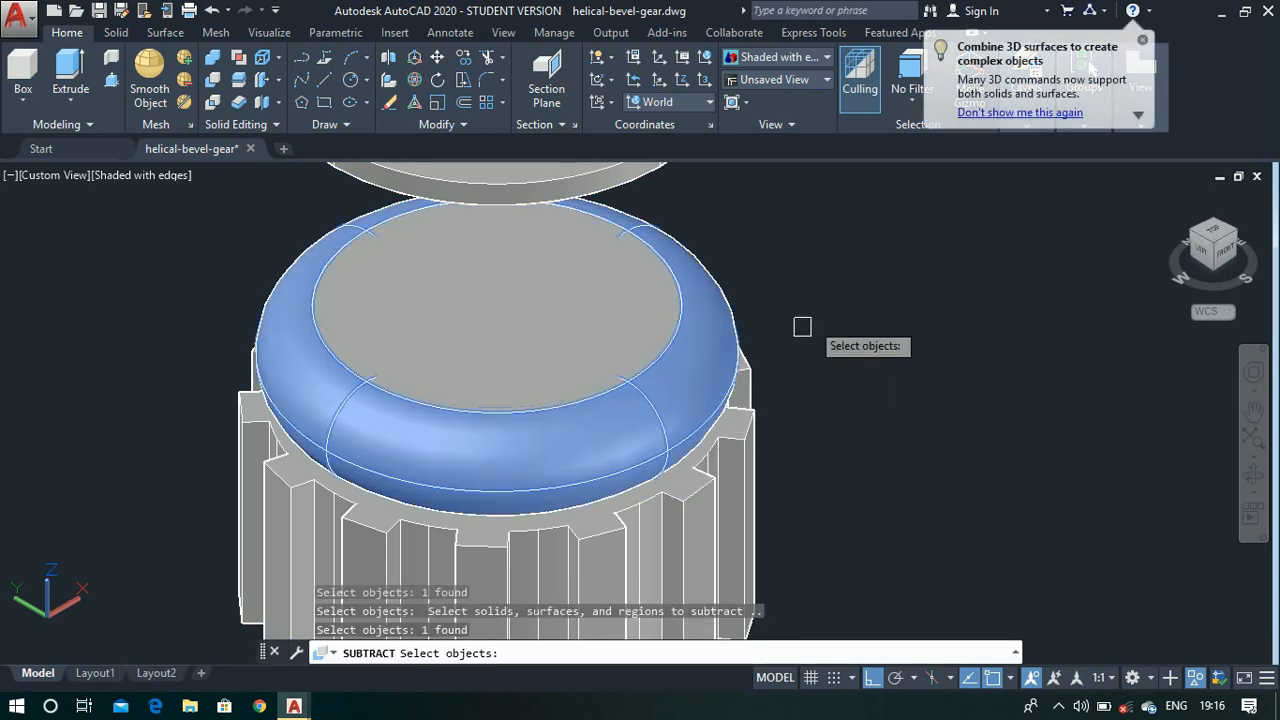
key("Return")
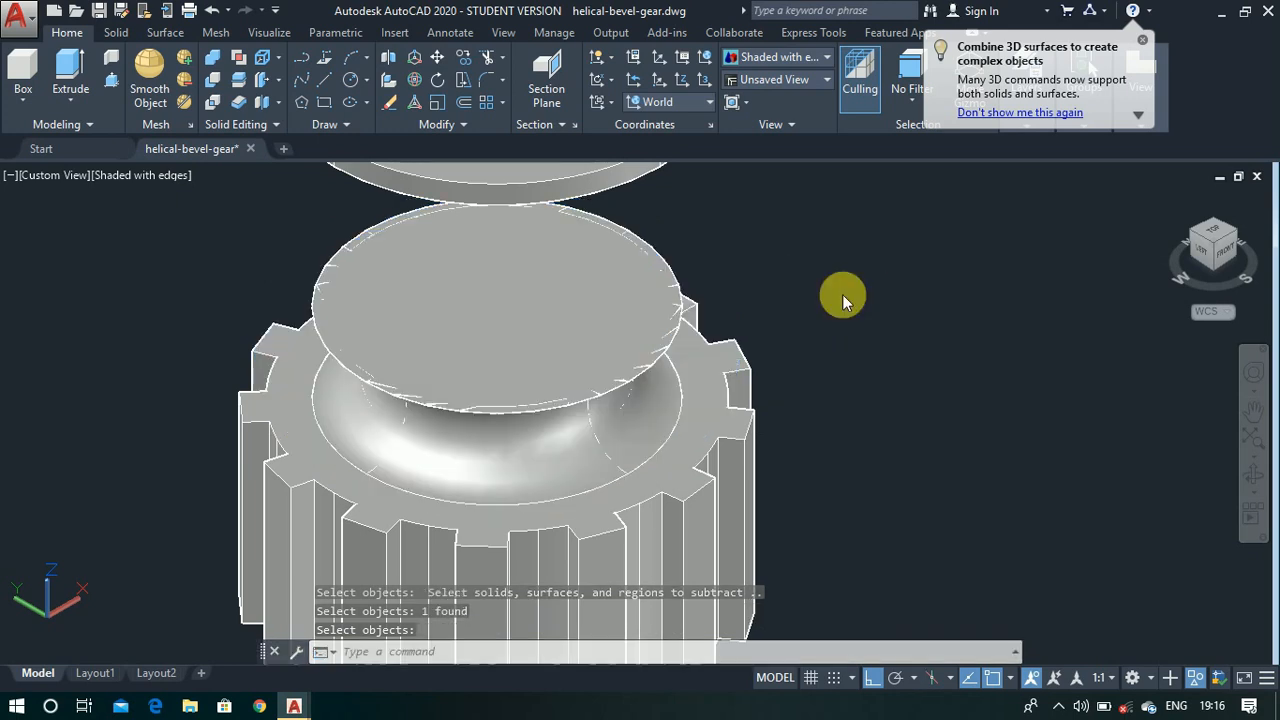
- End the object isolation to bring back the hidden cylinders of the stepped part
right_click(842, 294)
mouse_move(903, 388)
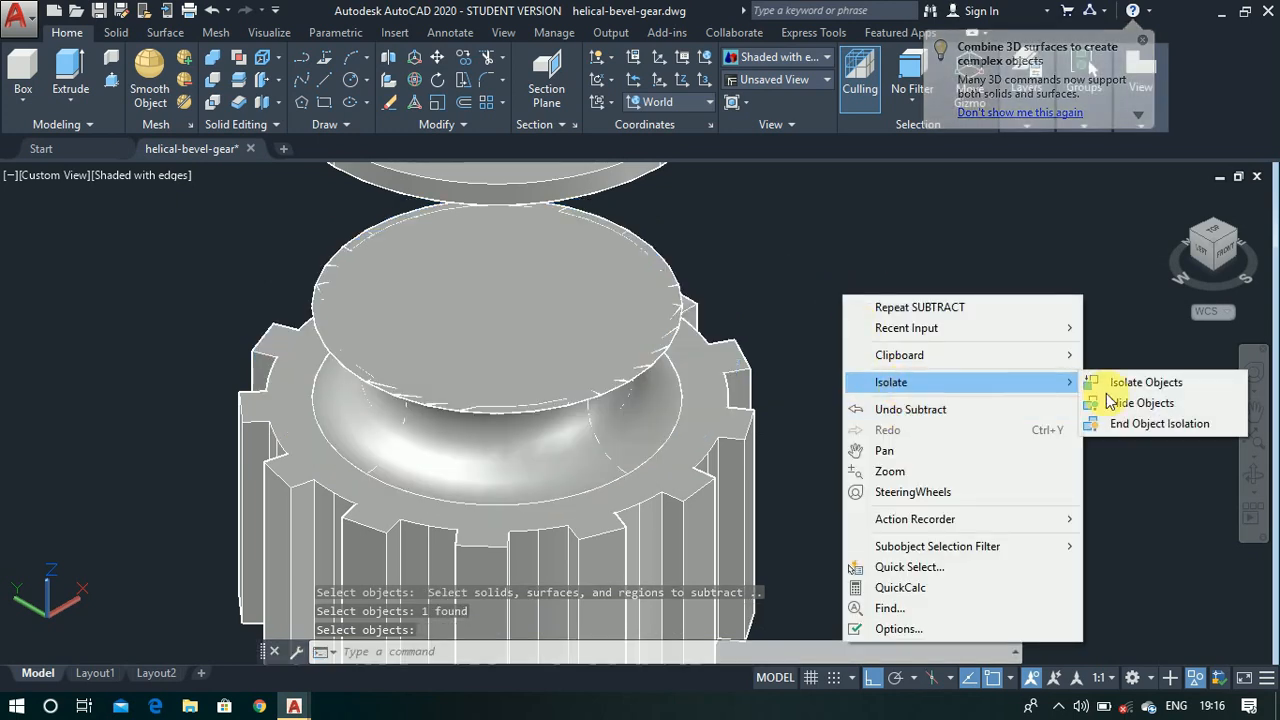
left_click(1127, 427)
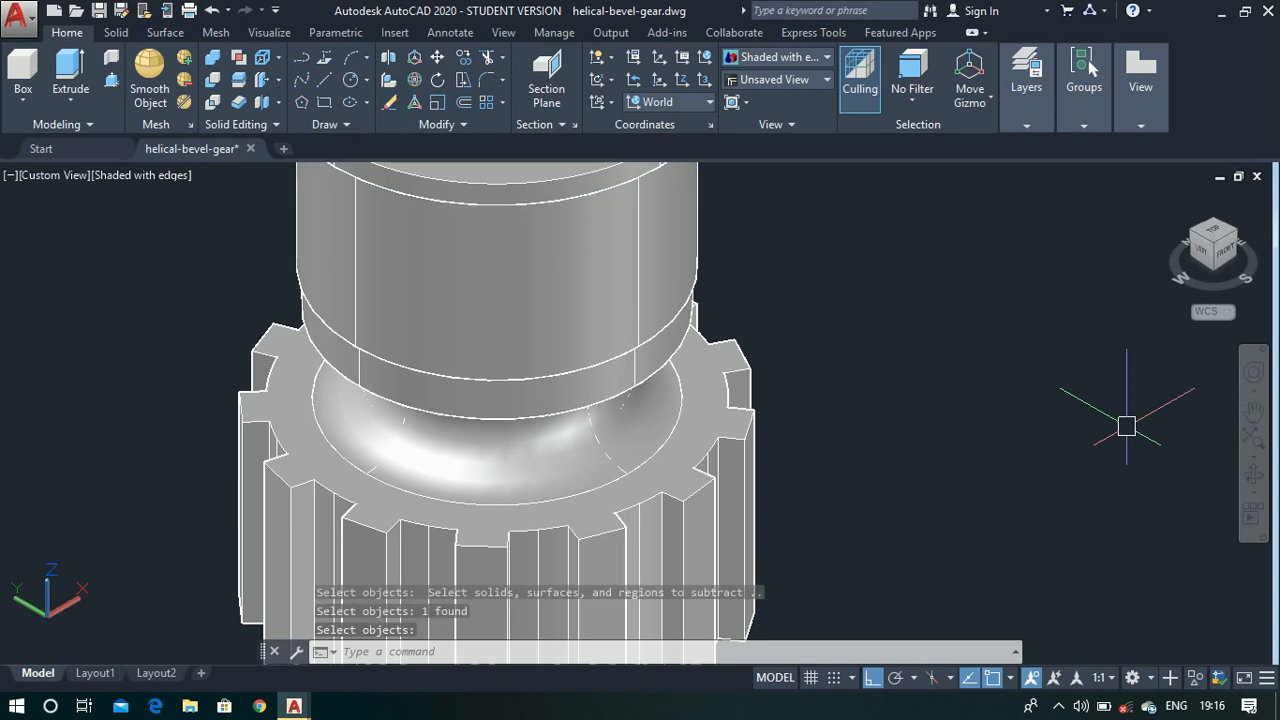
scroll(1110, 423, "down", 2)
scroll(1040, 368, "down", 4)
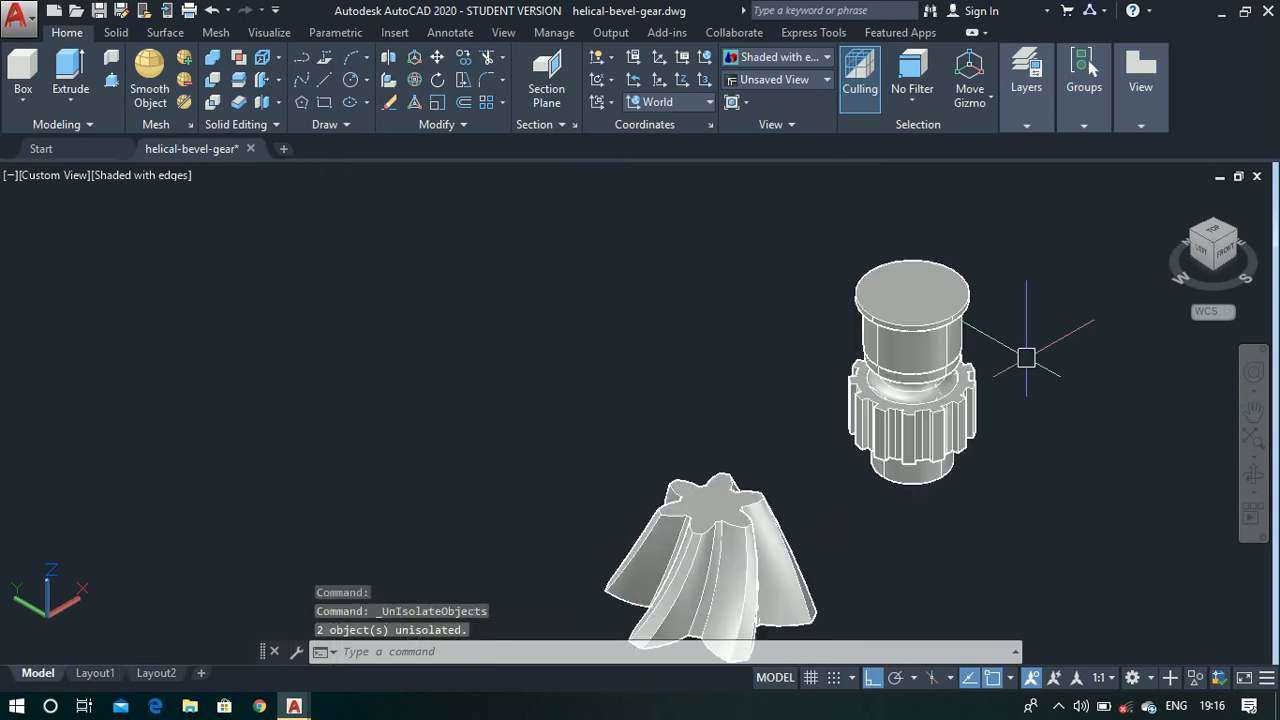
- Union all solids of the stepped part, from the top disc down to the bottom cylinder, leaving out the bevel gear
type("union")
key("Return")
scroll(1026, 357, "up", 2)
left_click(746, 185)
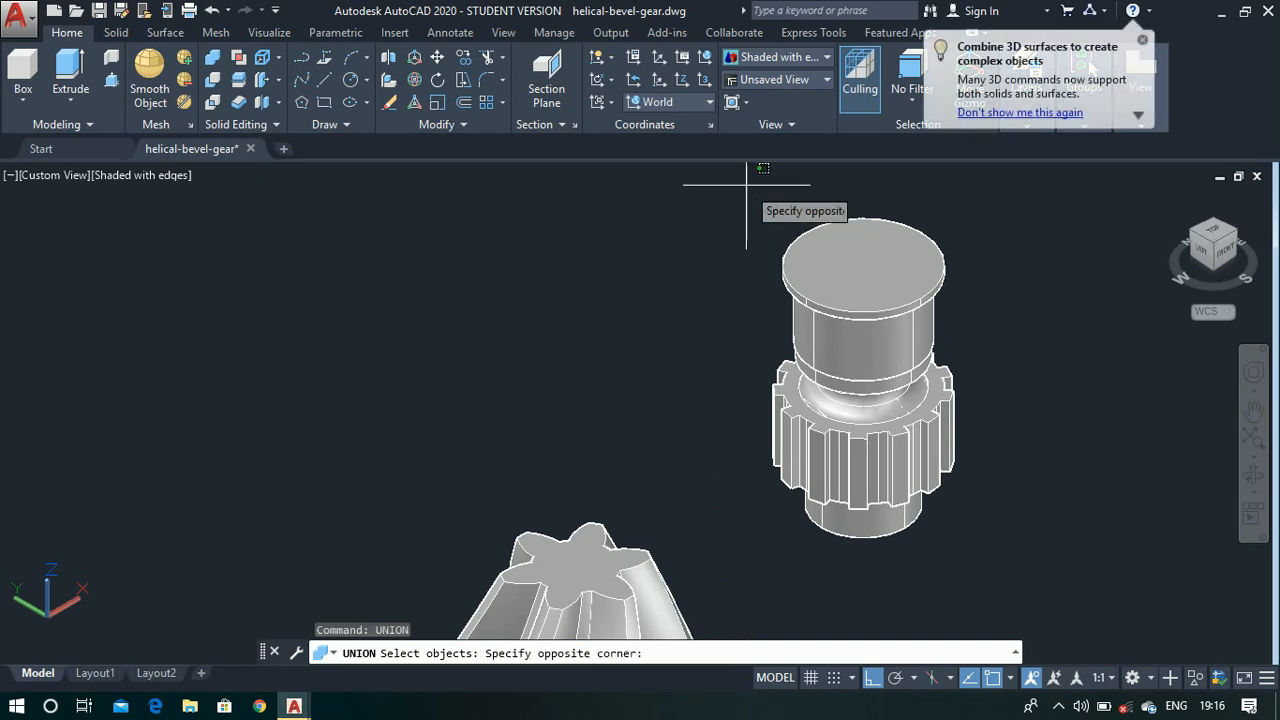
left_click(986, 558)
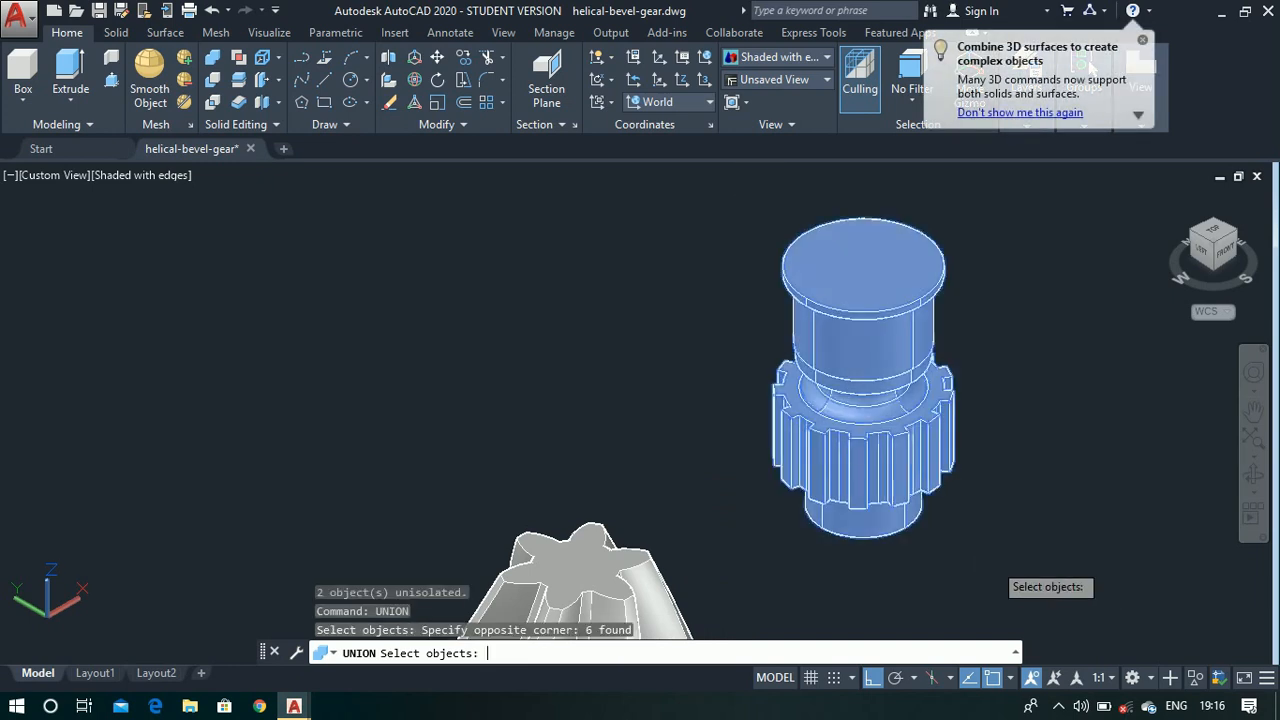
key("Return")
scroll(769, 322, "down", 2)
scroll(797, 447, "up", 2)
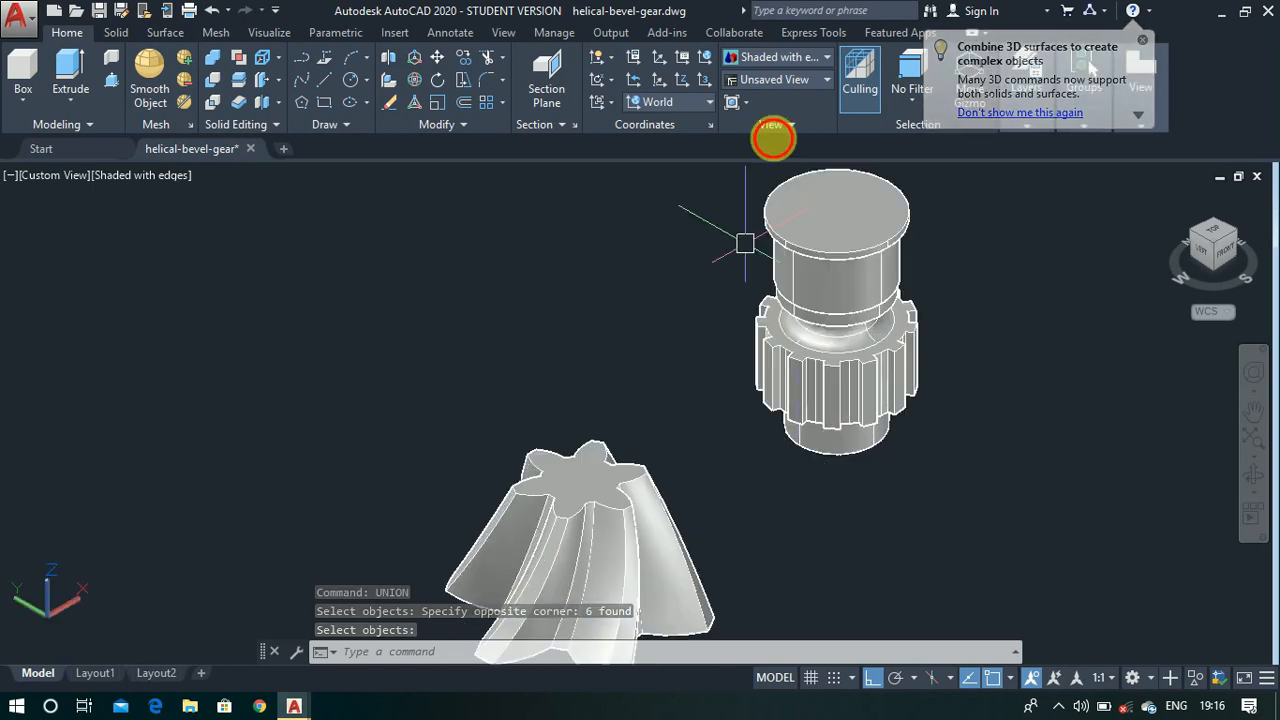
- Switch the visual style back to 2D Wireframe and bring the bevel gear into view
left_click(813, 60)
left_click(760, 97)
scroll(674, 263, "down", 3)
scroll(650, 397, "up", 5)
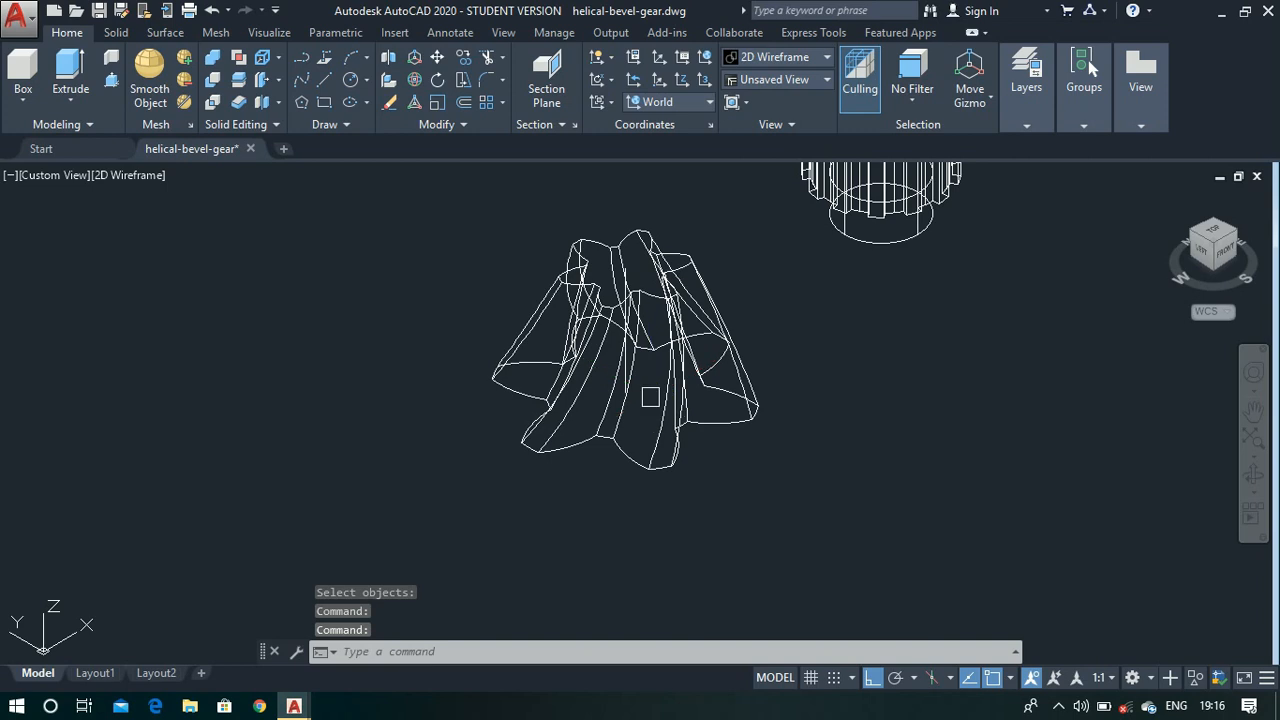
- Move the bevel gear with its construction geometry from its base centre to the centre of the top disc of the stepped part
type("m")
key("Return")
scroll(586, 309, "down", 1)
left_click(546, 261)
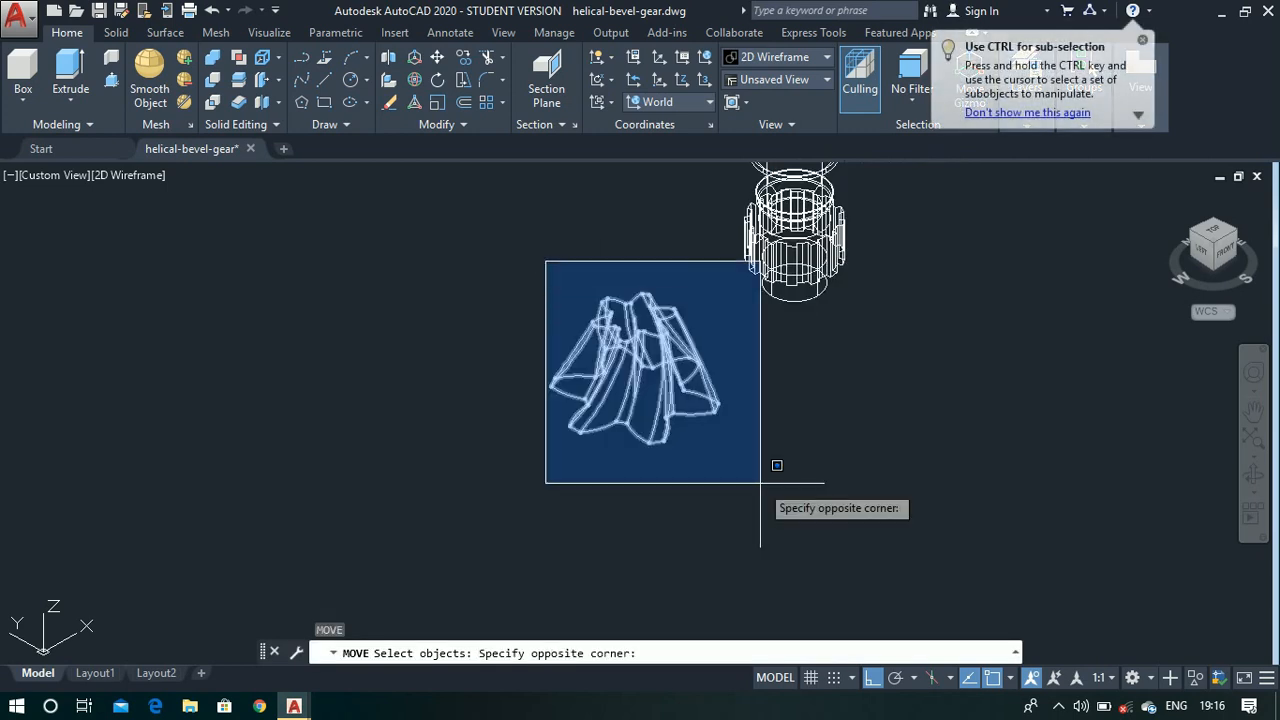
left_click(760, 483)
key("Return")
scroll(663, 409, "up", 3)
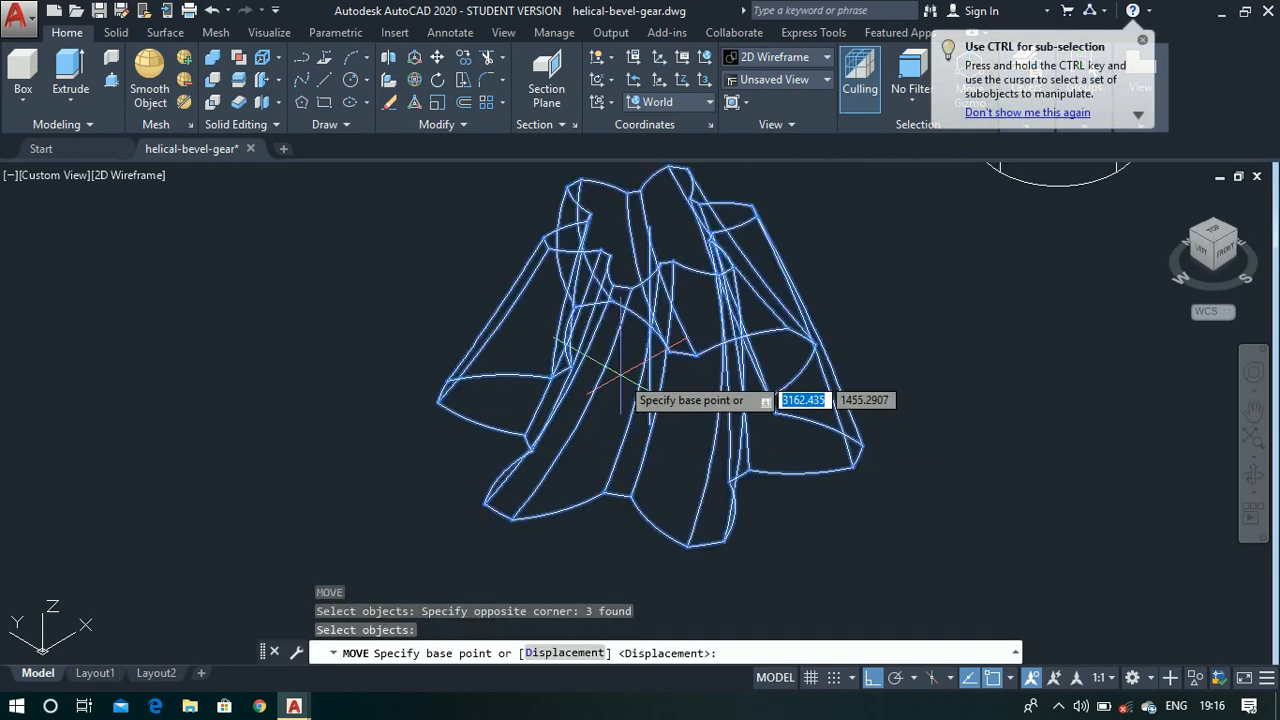
scroll(675, 435, "up", 3)
scroll(674, 434, "down", 2)
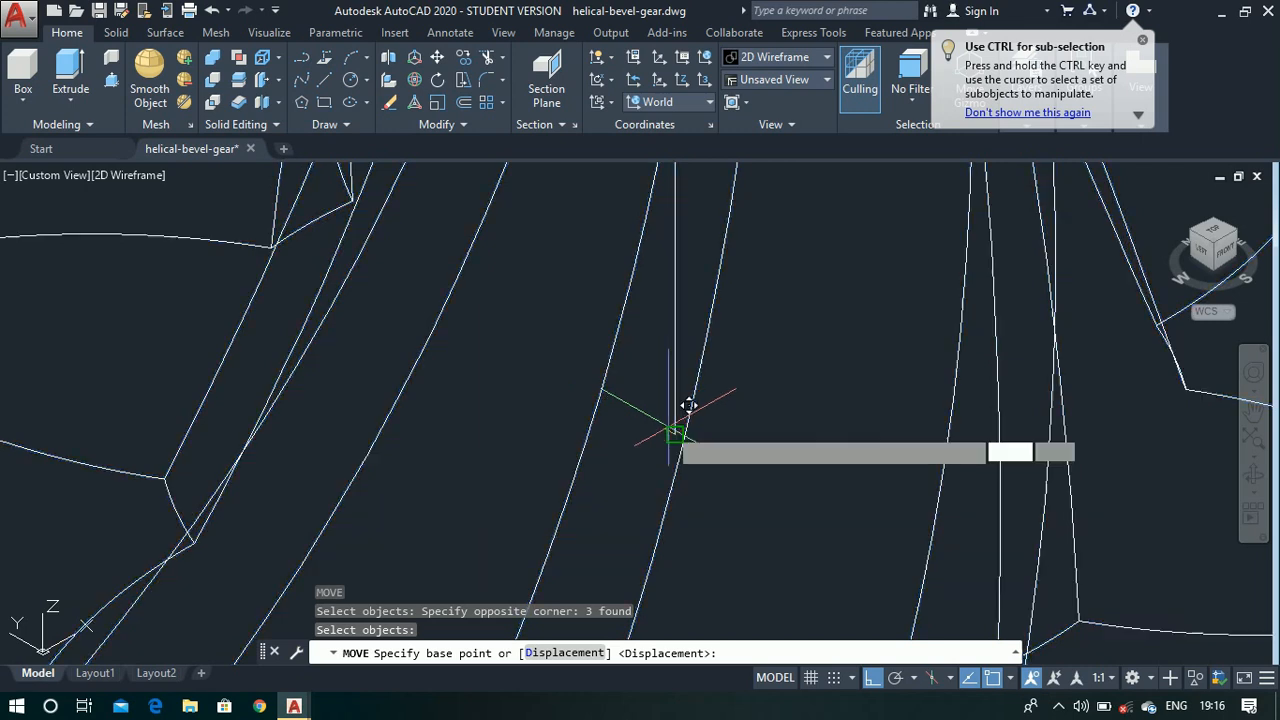
left_click(672, 432)
scroll(678, 420, "down", 3)
scroll(680, 408, "down", 5)
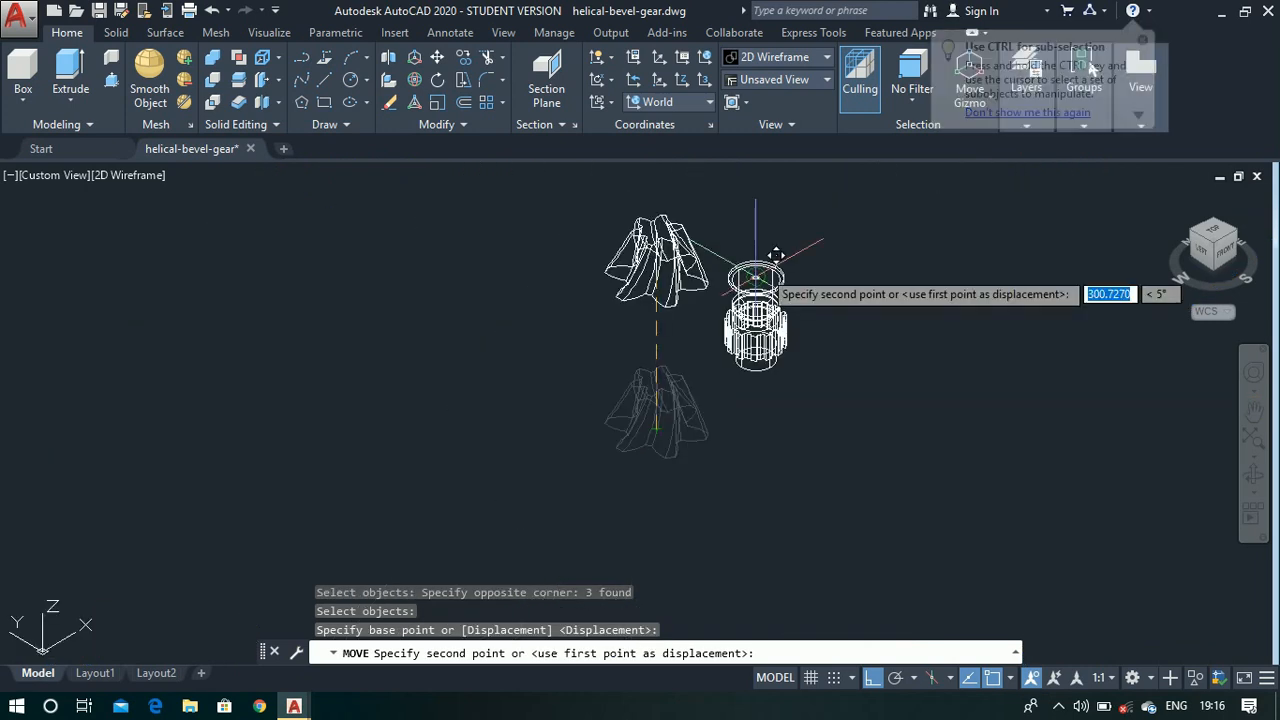
scroll(765, 295, "up", 4)
scroll(766, 280, "up", 5)
scroll(740, 300, "up", 2)
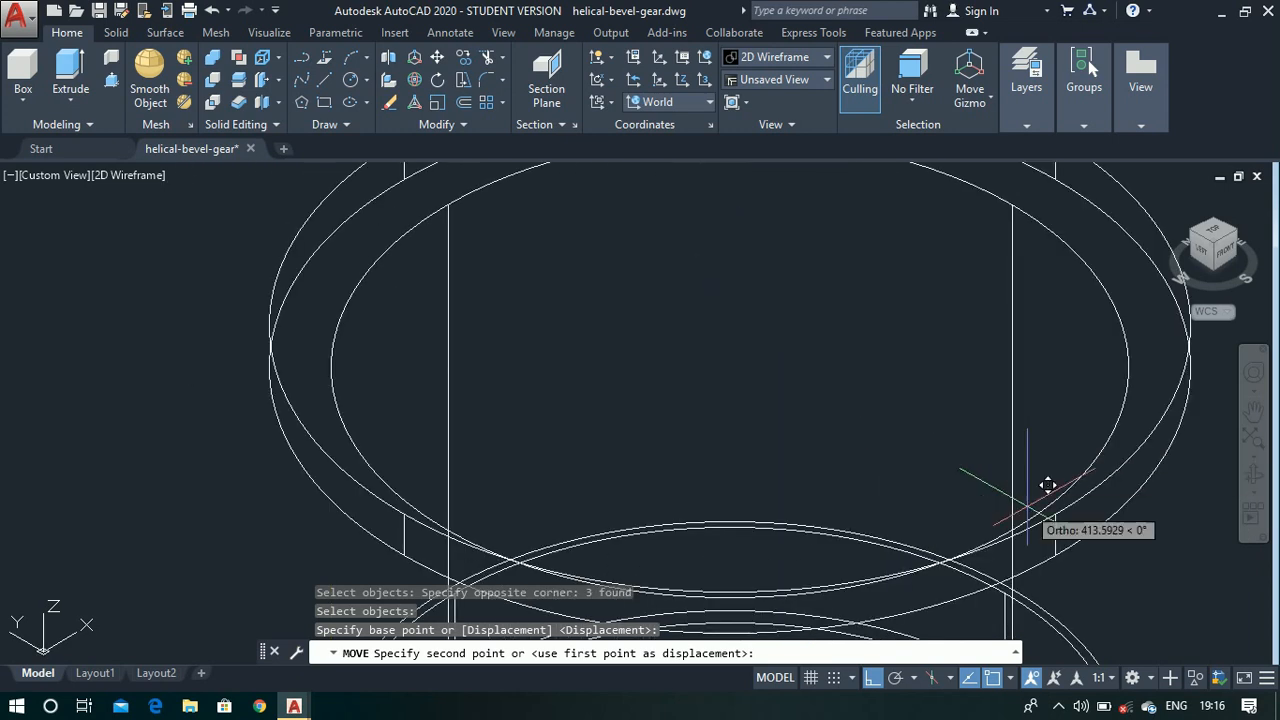
scroll(743, 323, "down", 6)
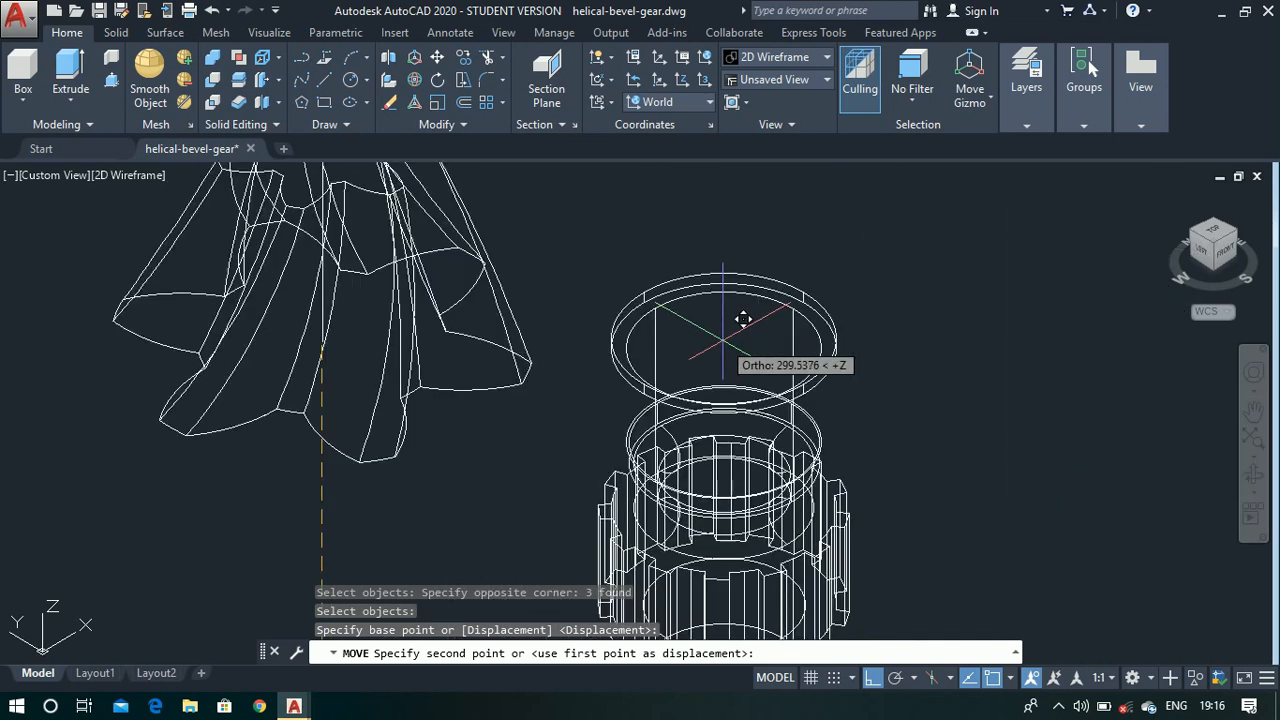
scroll(780, 300, "up", 2)
left_click(716, 337)
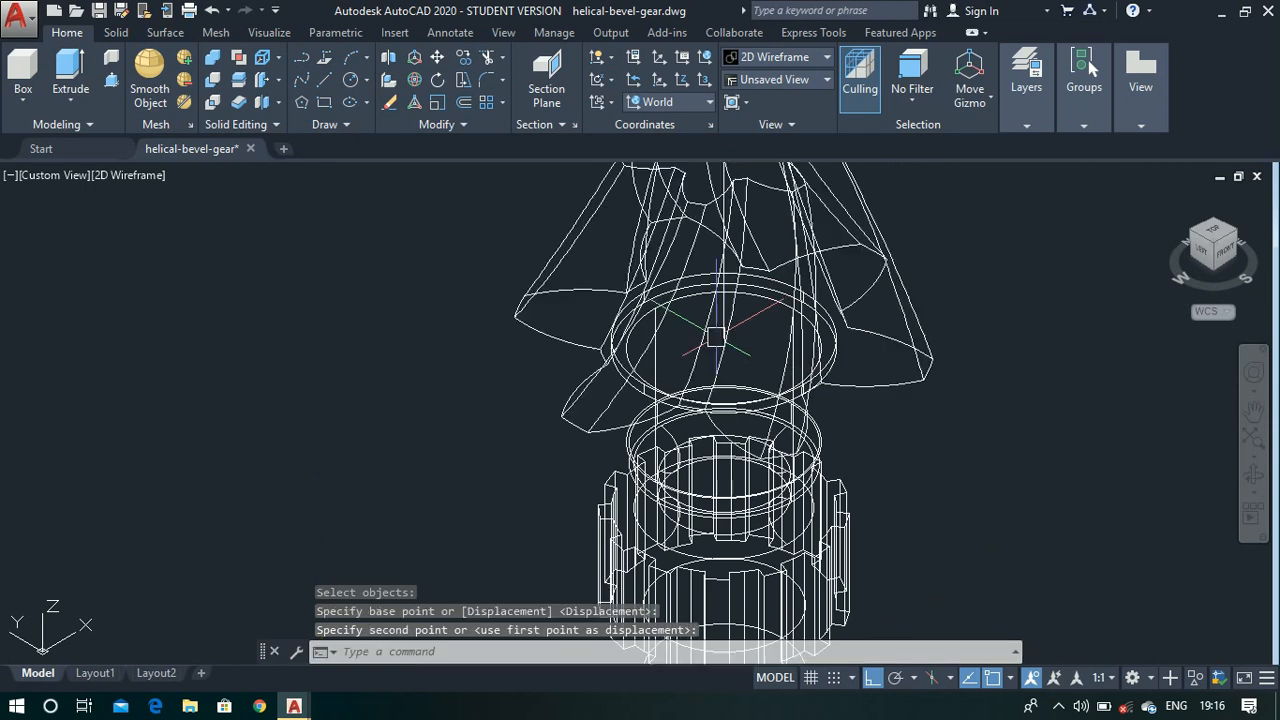
- Show the model from the front, close to where the bevel gear meets the top disc
left_click(1222, 258)
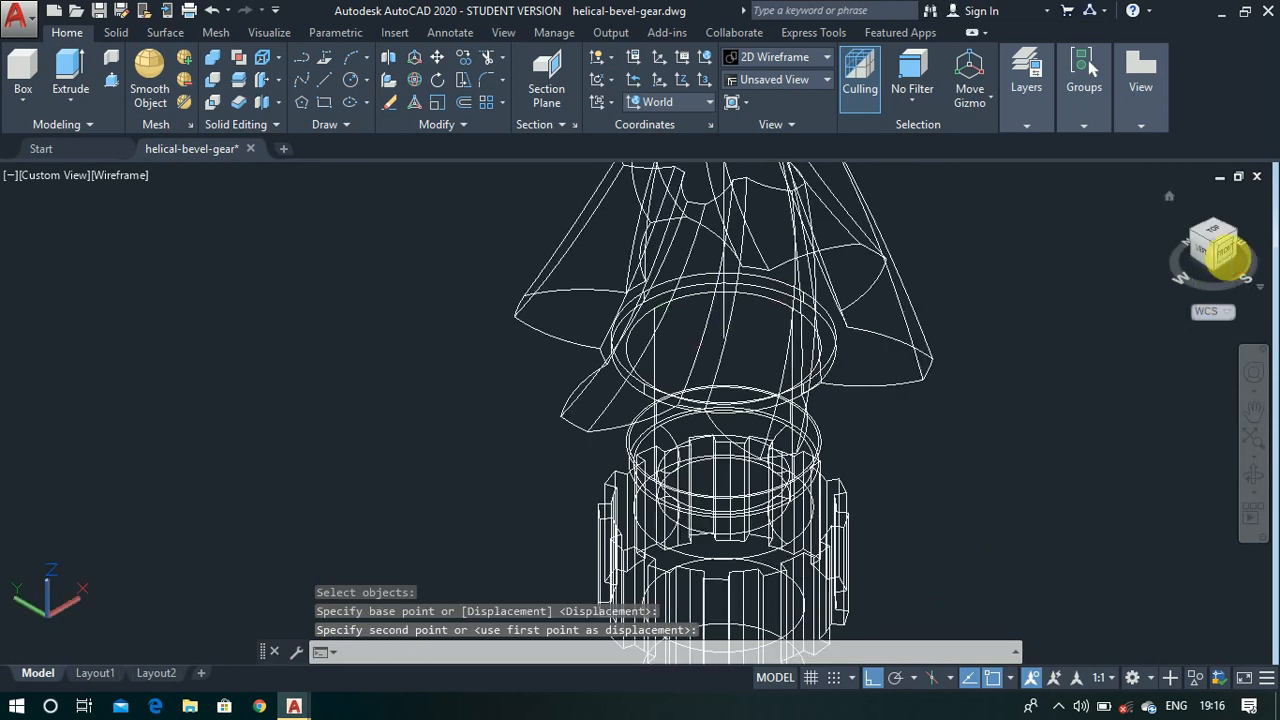
scroll(684, 352, "up", 4)
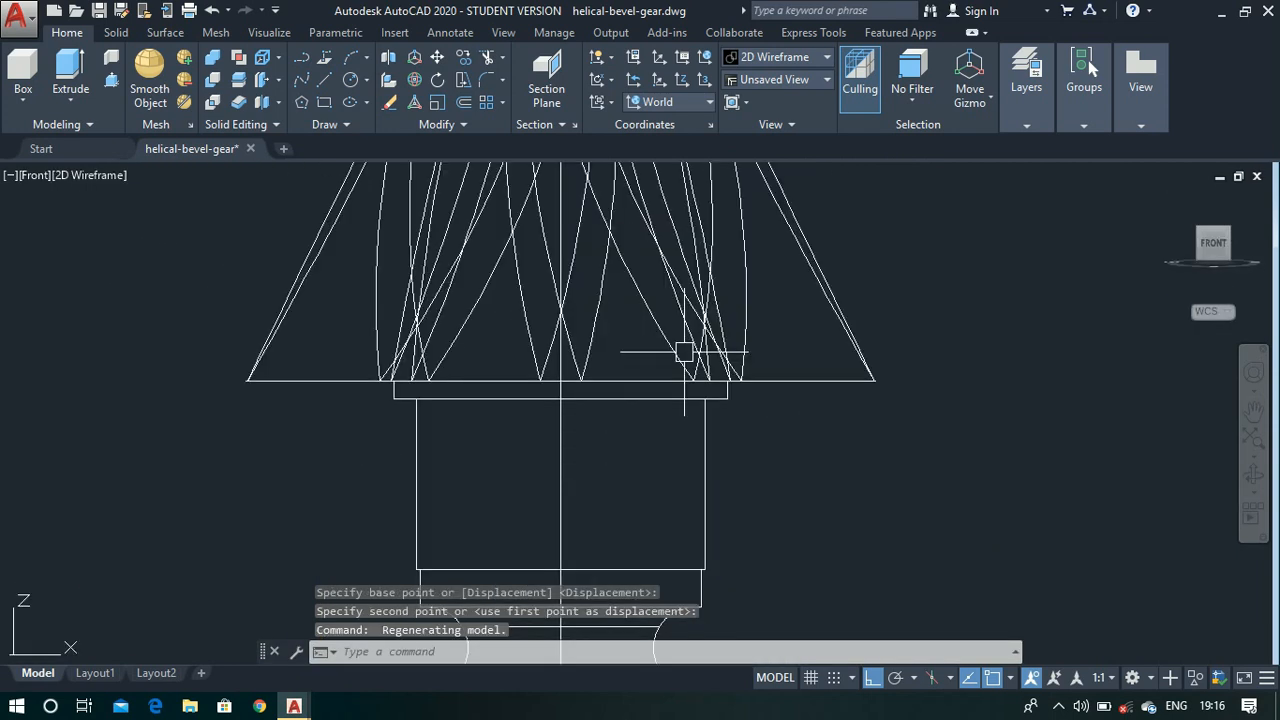
- Show the whole assembly in an isometric view with the Shaded with edges visual style
scroll(684, 352, "down", 4)
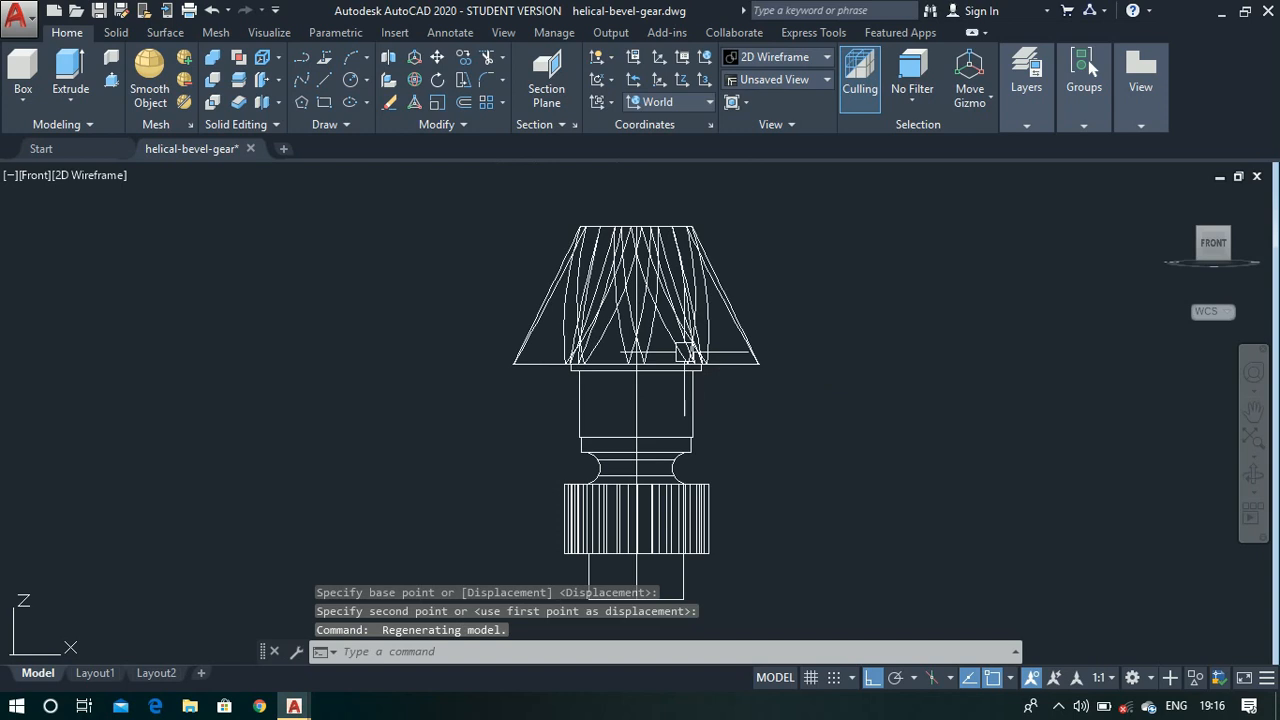
left_click(1165, 195)
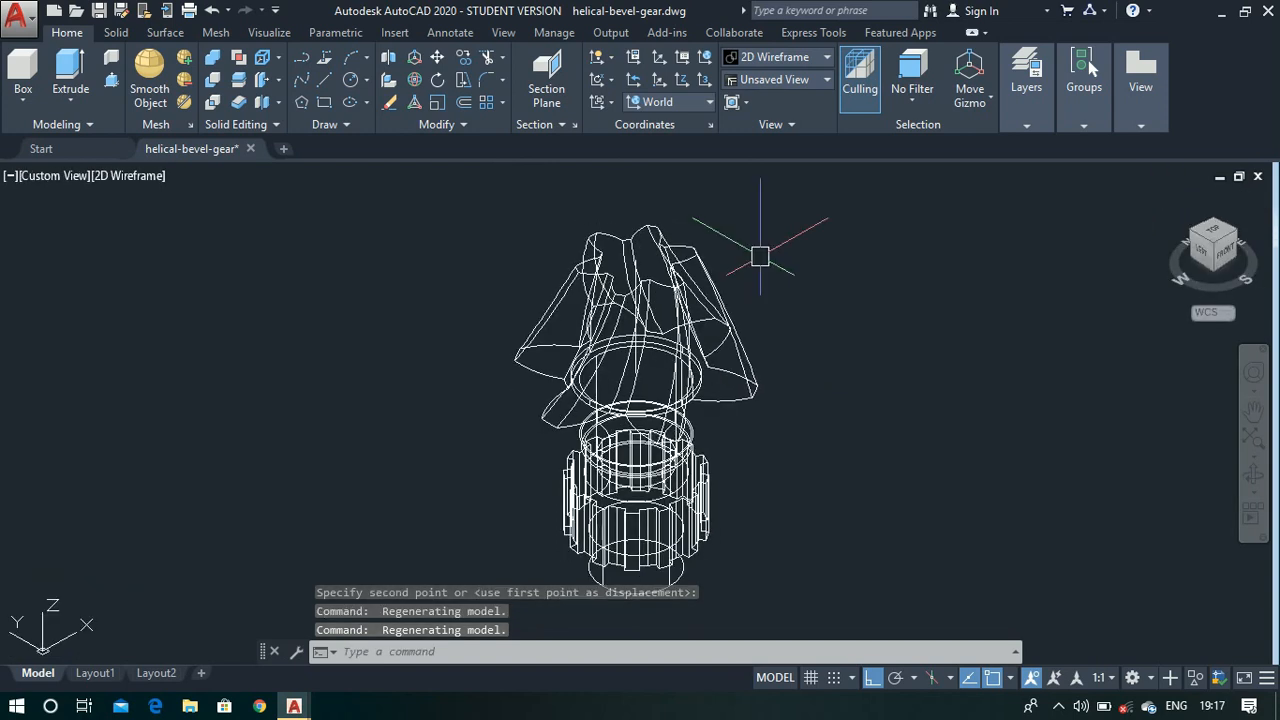
left_click(796, 64)
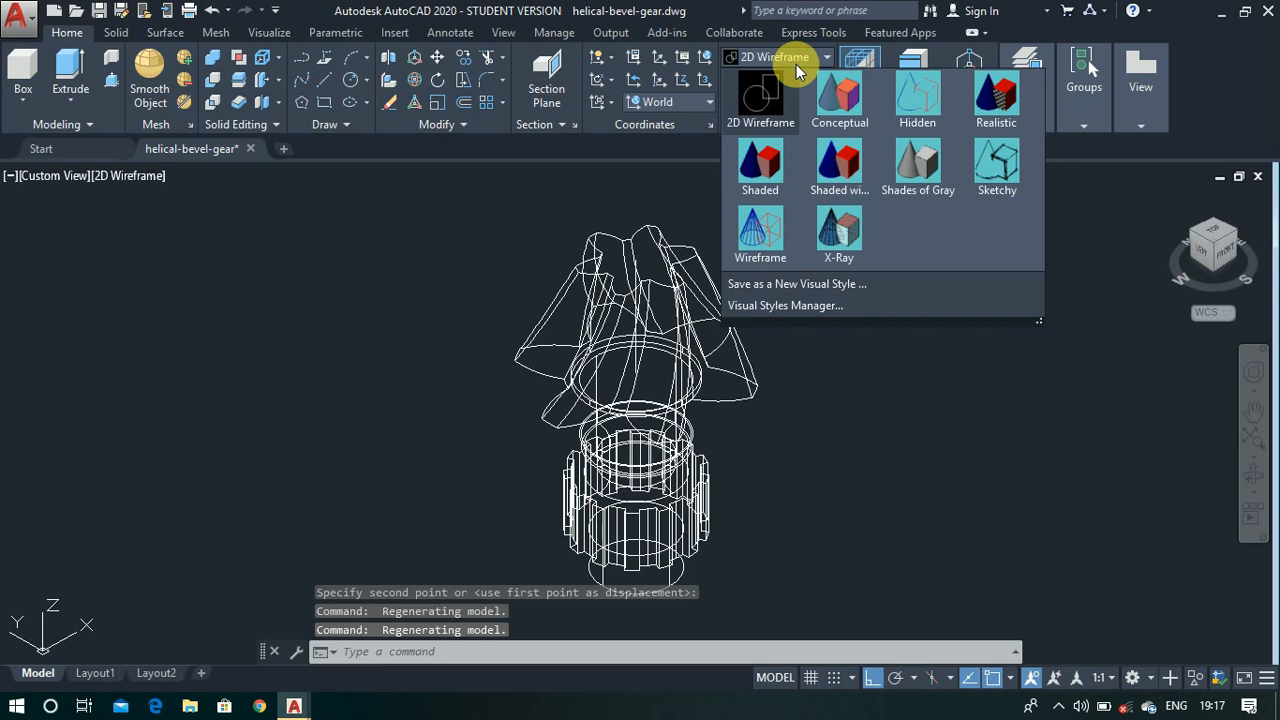
left_click(829, 190)
scroll(720, 338, "down", 4)
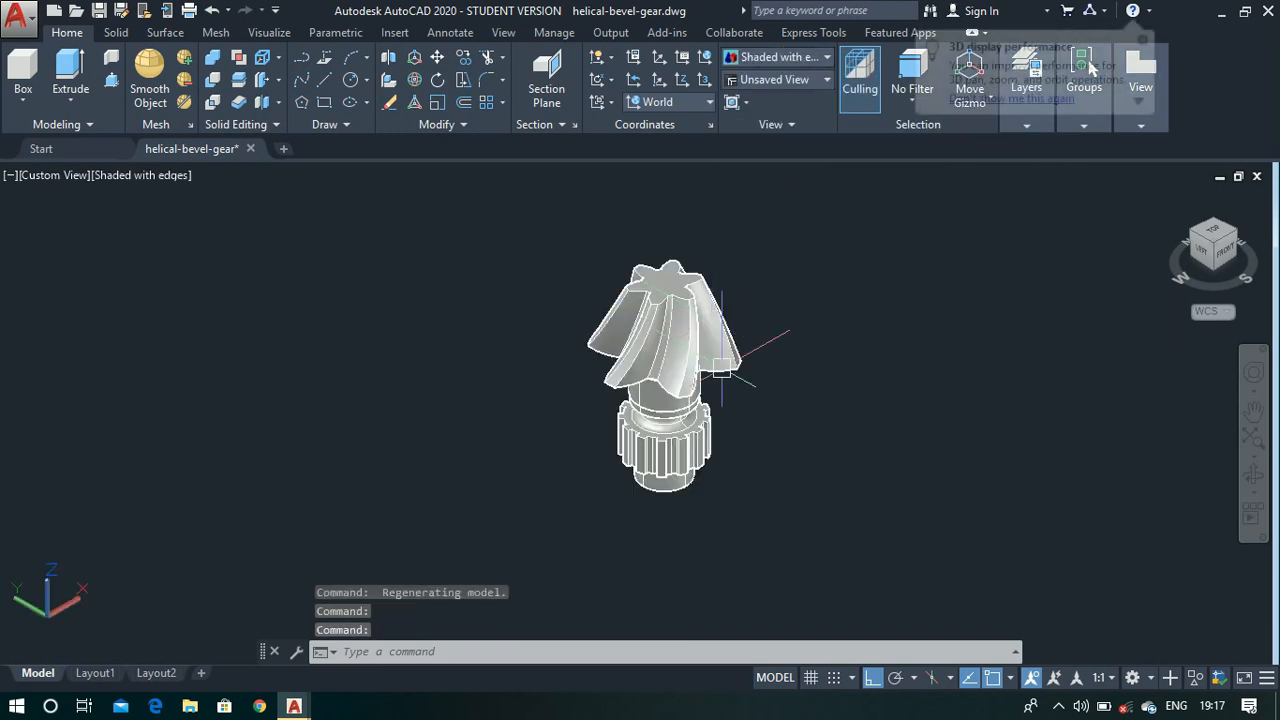
- Union the bevel gear and the stepped shaft into one solid, selecting the whole assembly with a window
scroll(734, 376, "up", 3)
type("union")
key("Return")
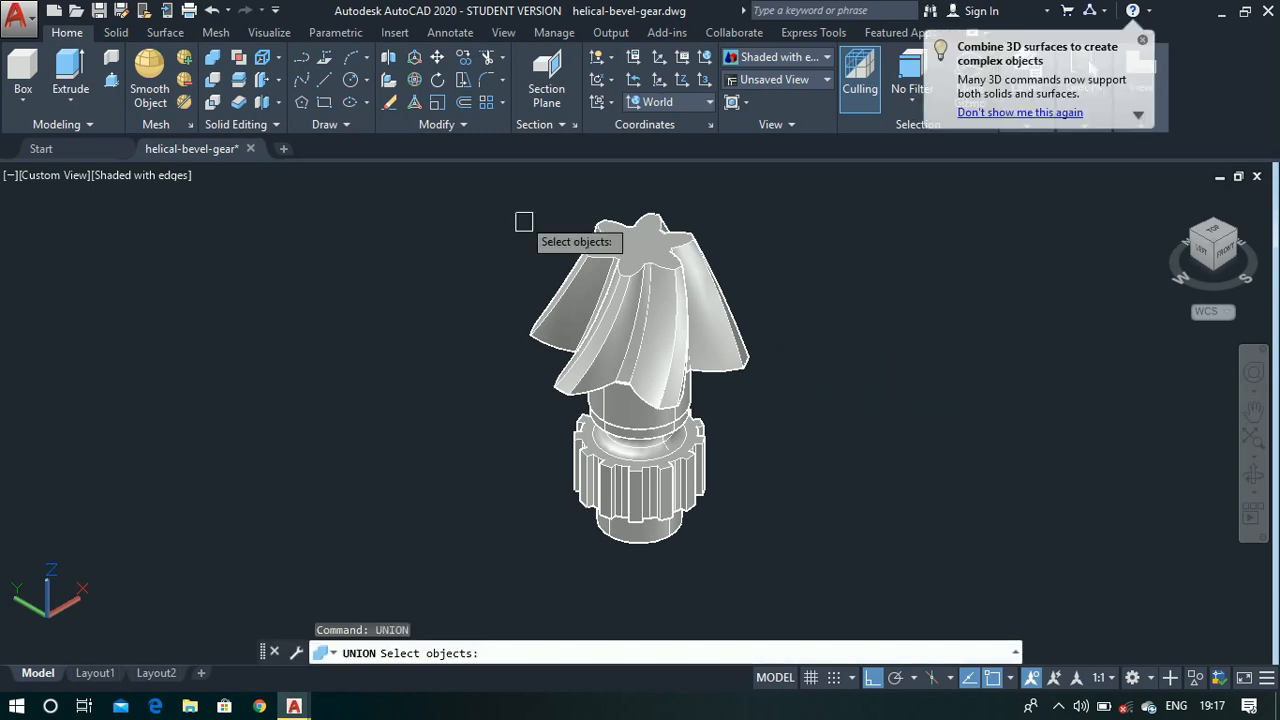
left_click(500, 186)
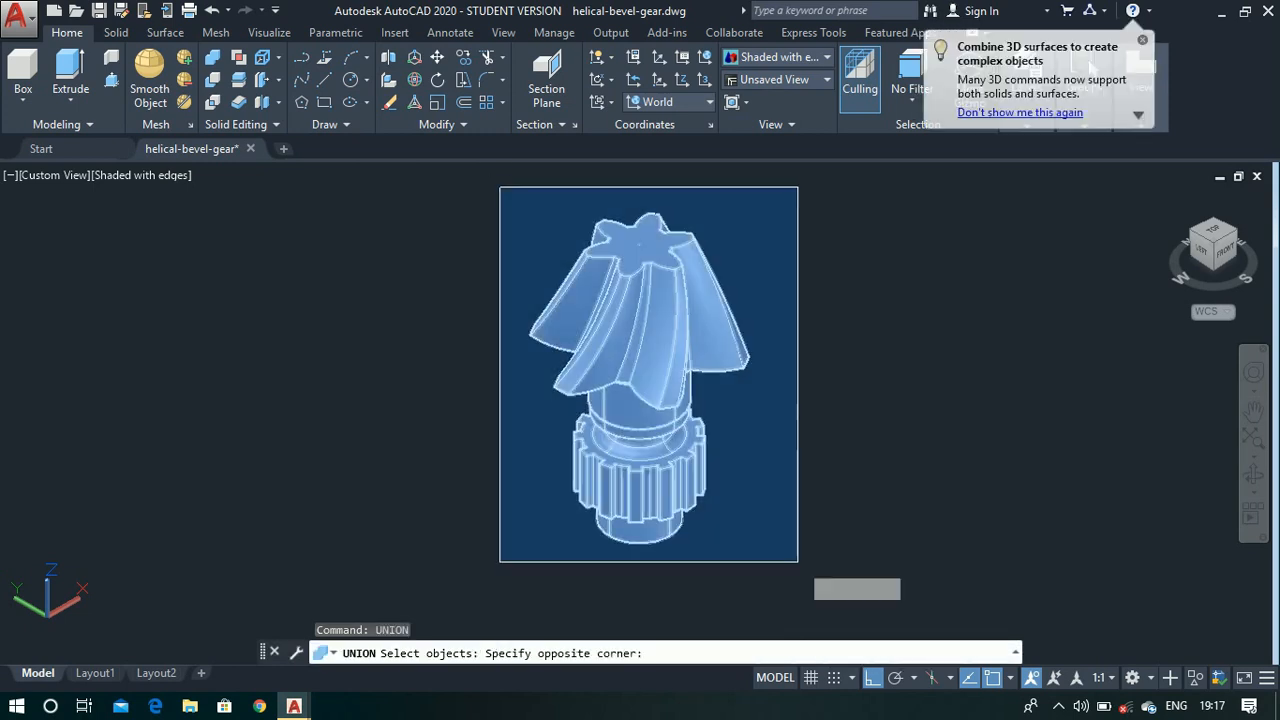
left_click(805, 570)
key("Return")
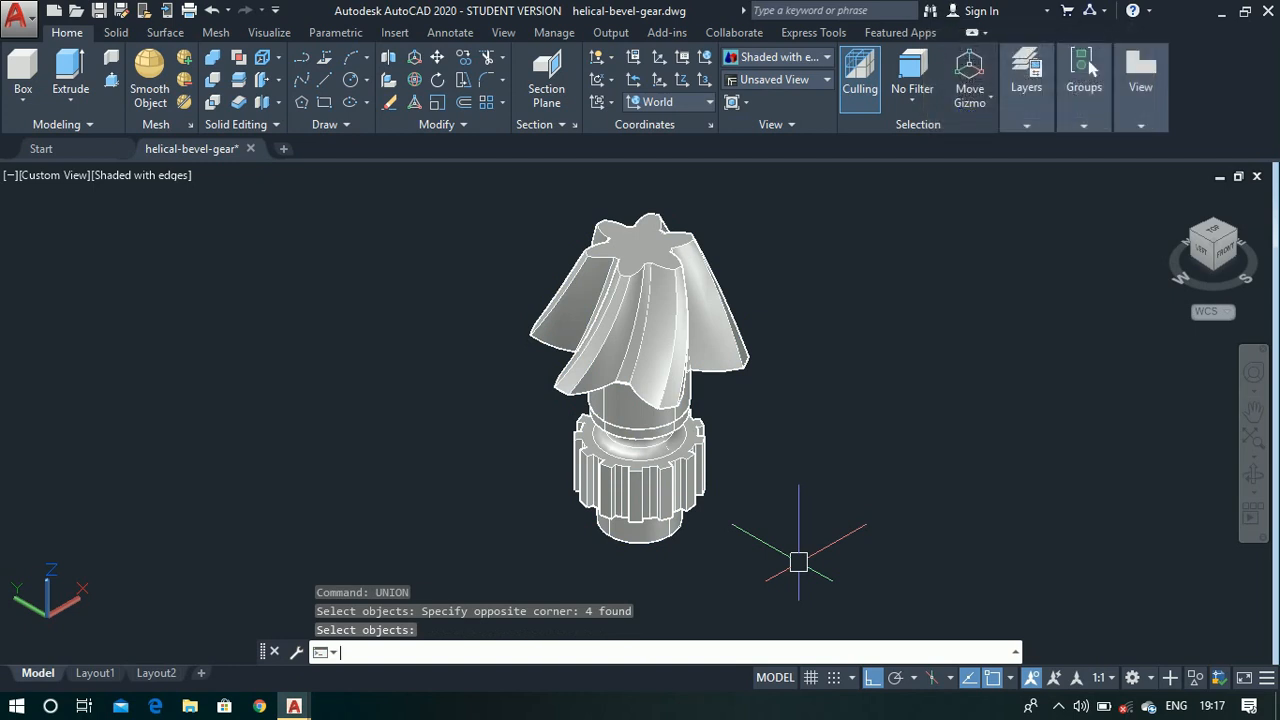